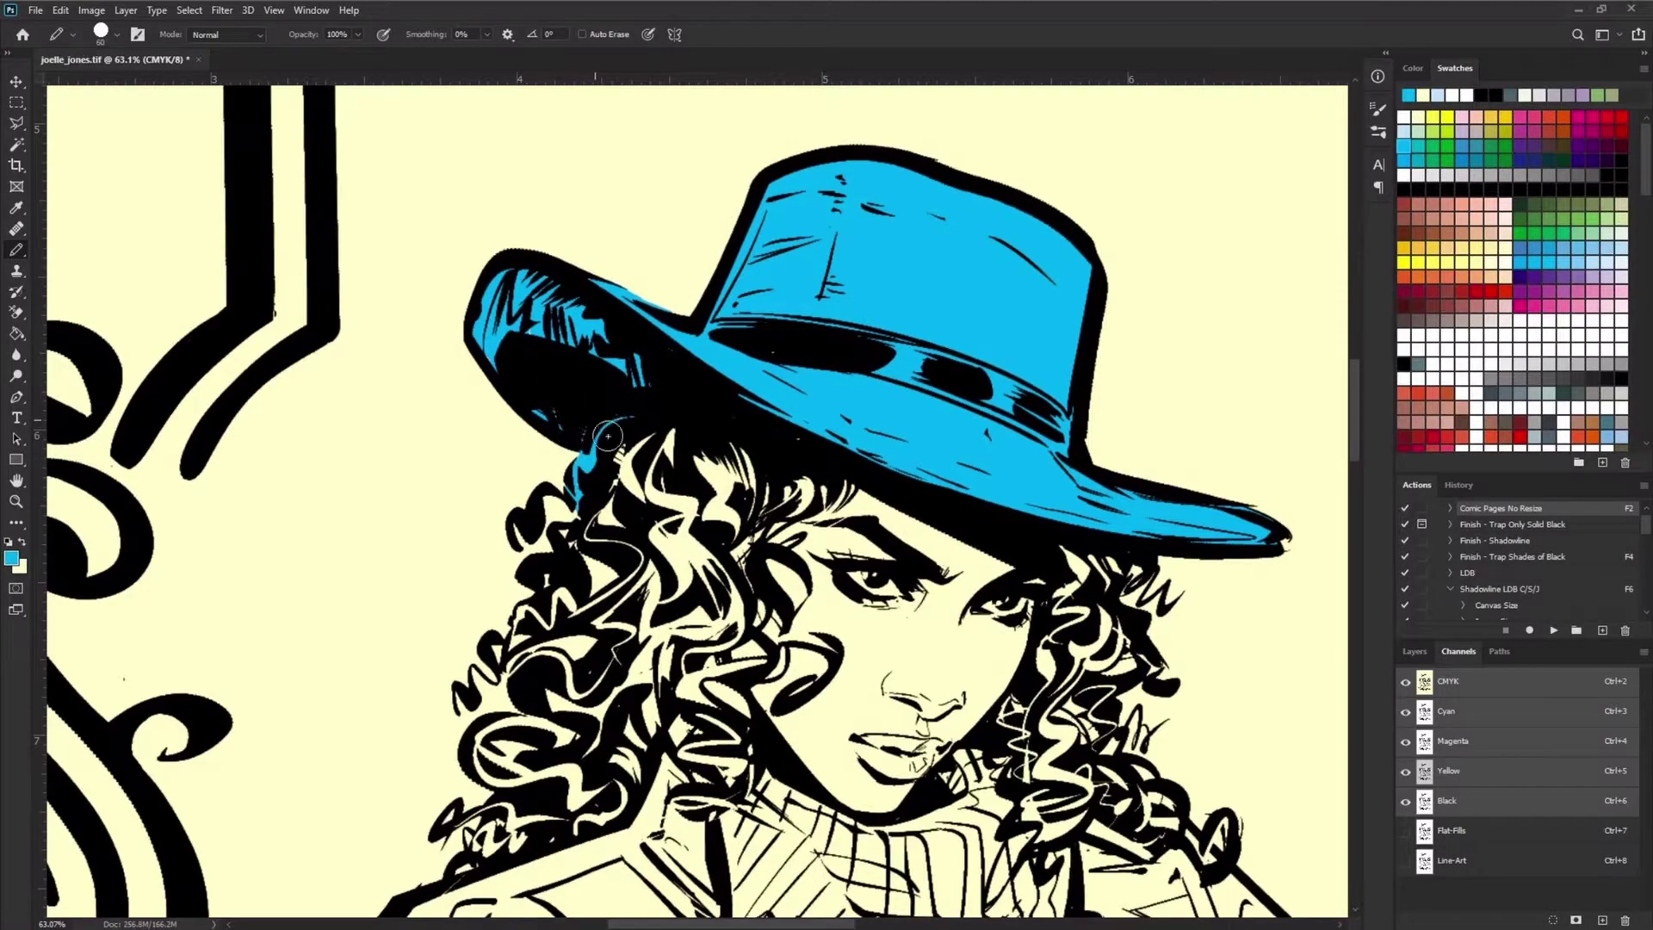
Step: Colour the outer curls on both sides of the face and the caped coat shoulder with the hat's blue
left_click(517, 624, "alt")
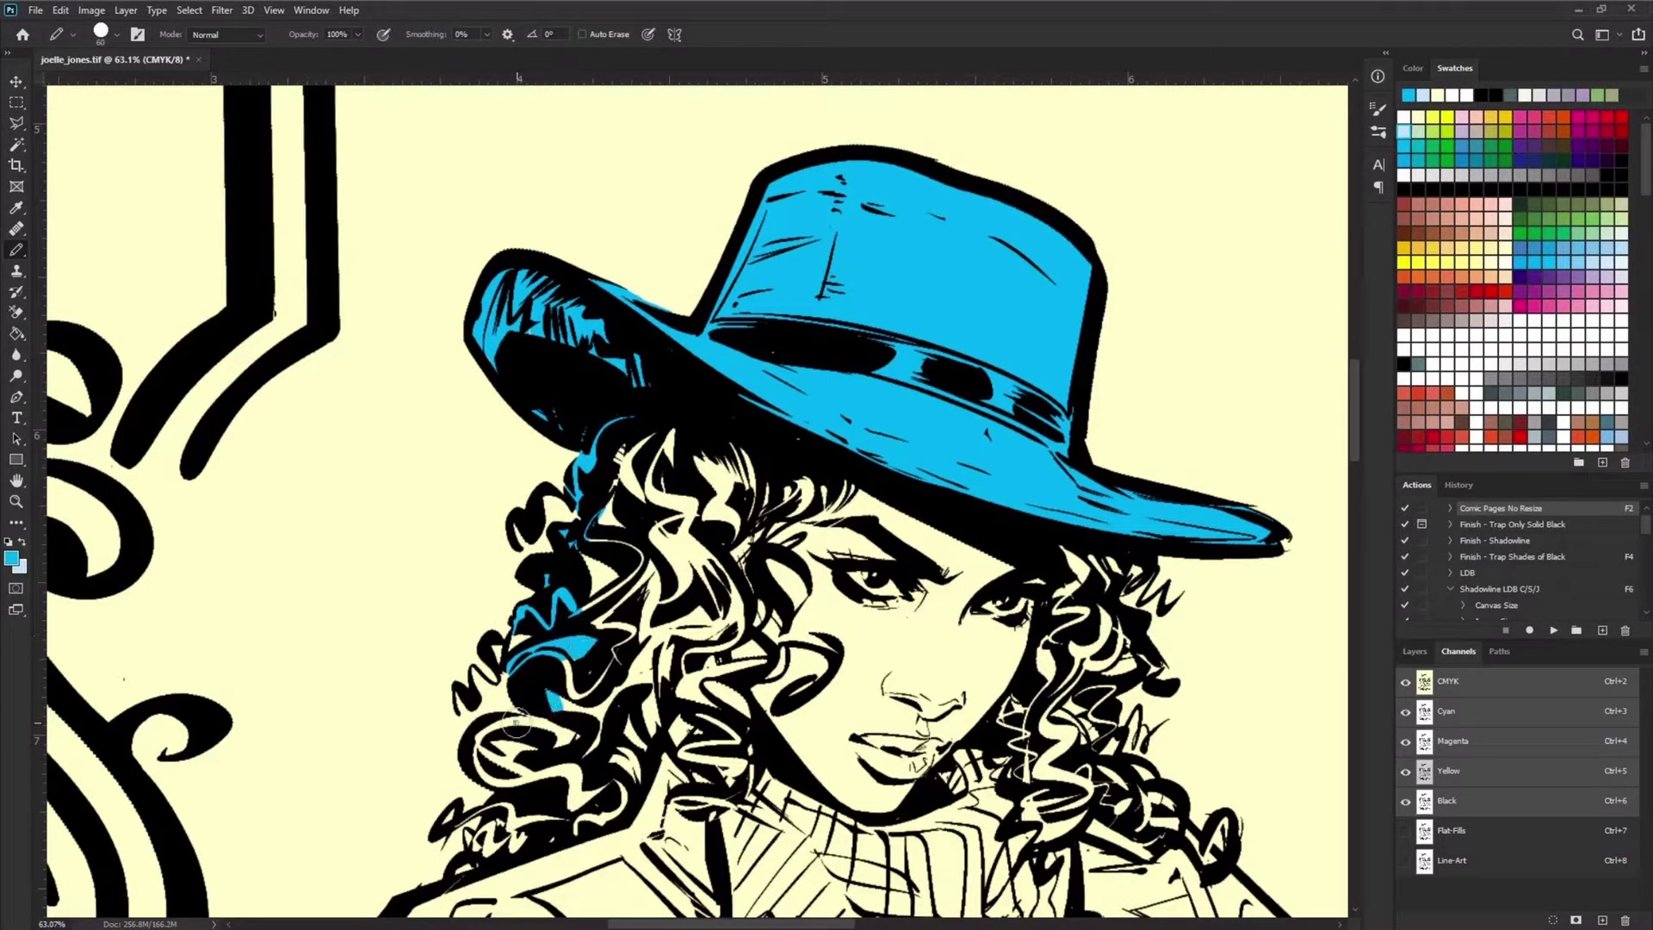
left_click_drag(504, 809, 491, 840)
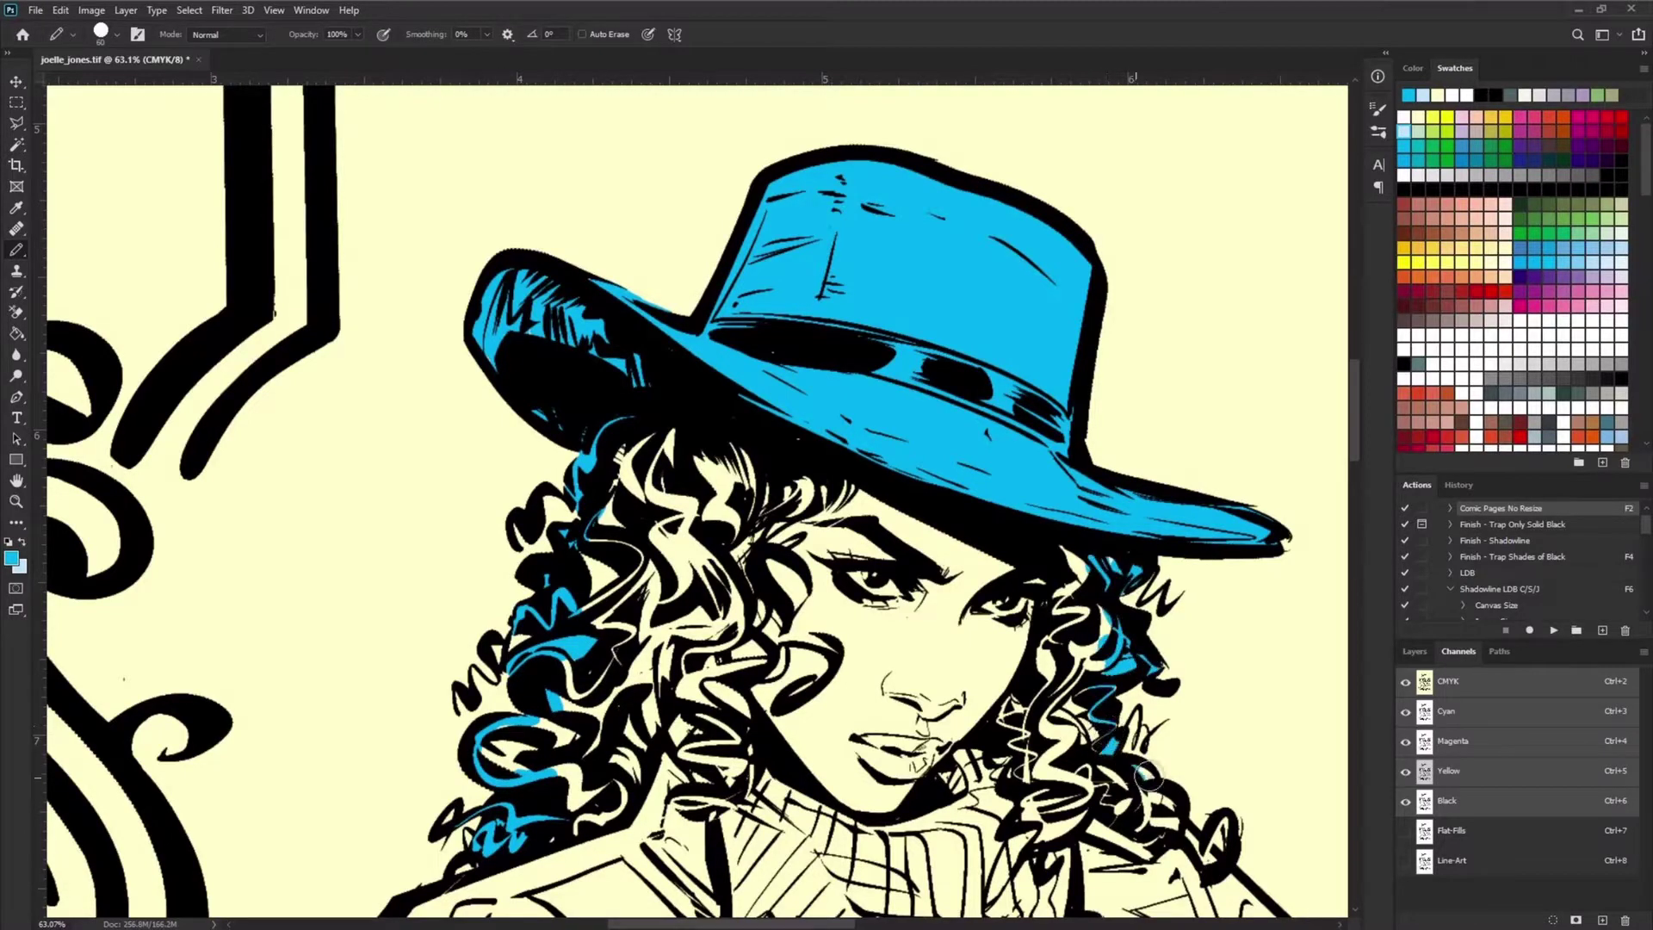
scroll(1207, 857, "down", 5)
left_click(695, 698)
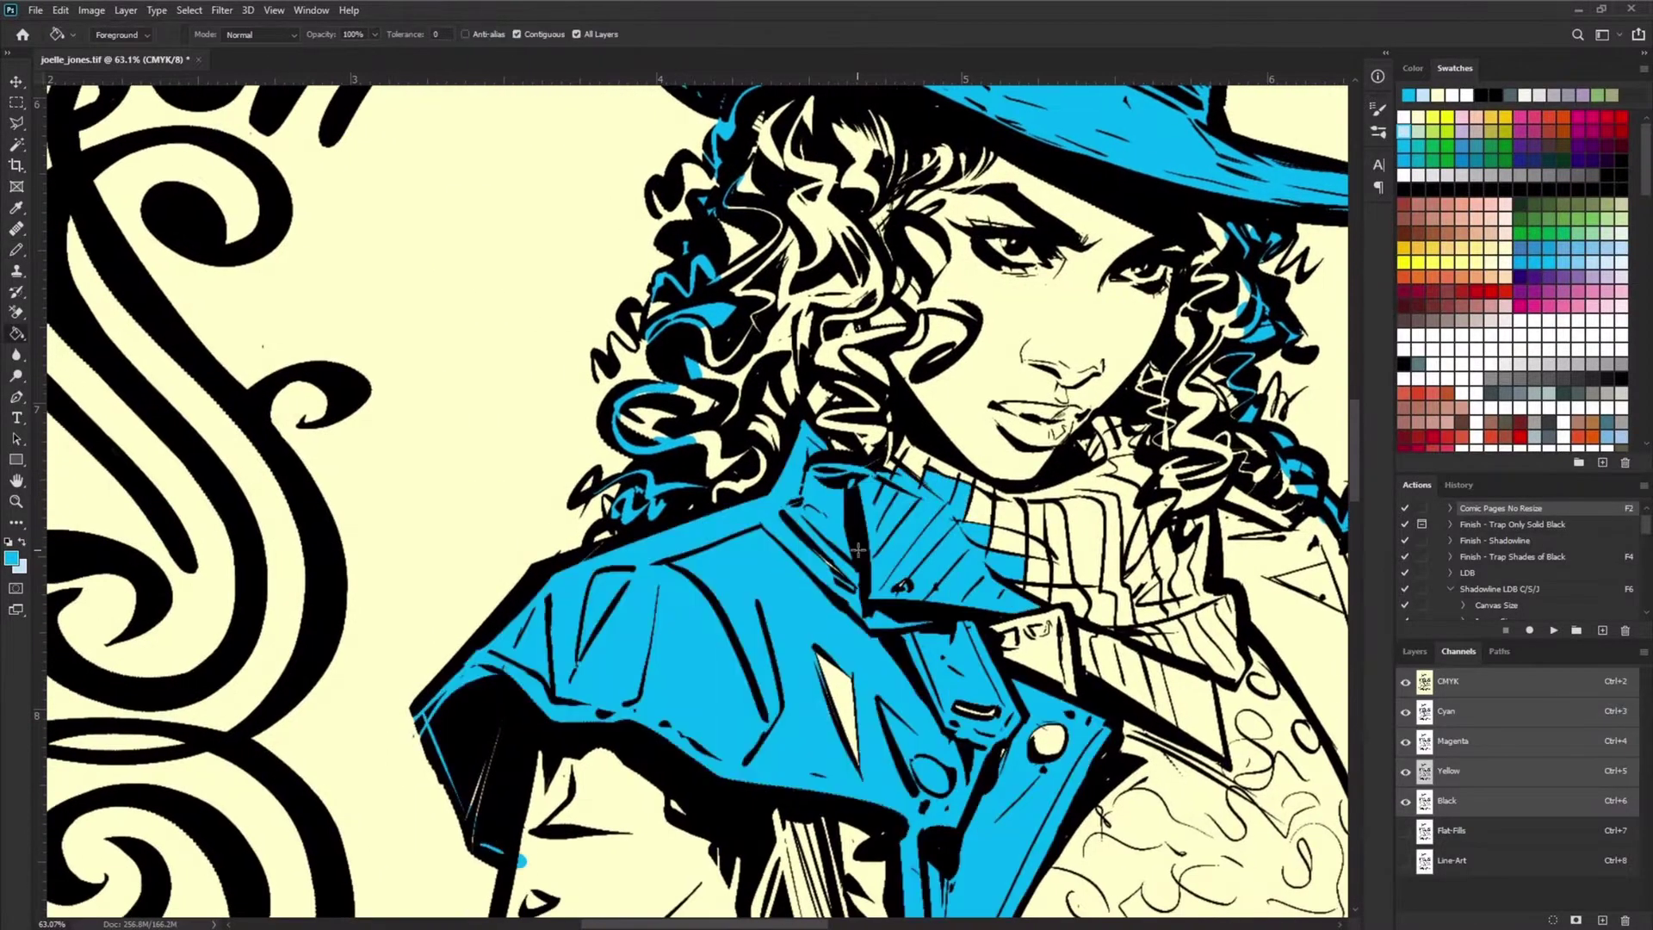
Step: Close the gaps in the revolver's outline and fill the revolver, raised sleeve and gun hand with blue
key("Tab")
left_click_drag(1258, 673, 509, 921)
left_click_drag(1006, 443, 1143, 256)
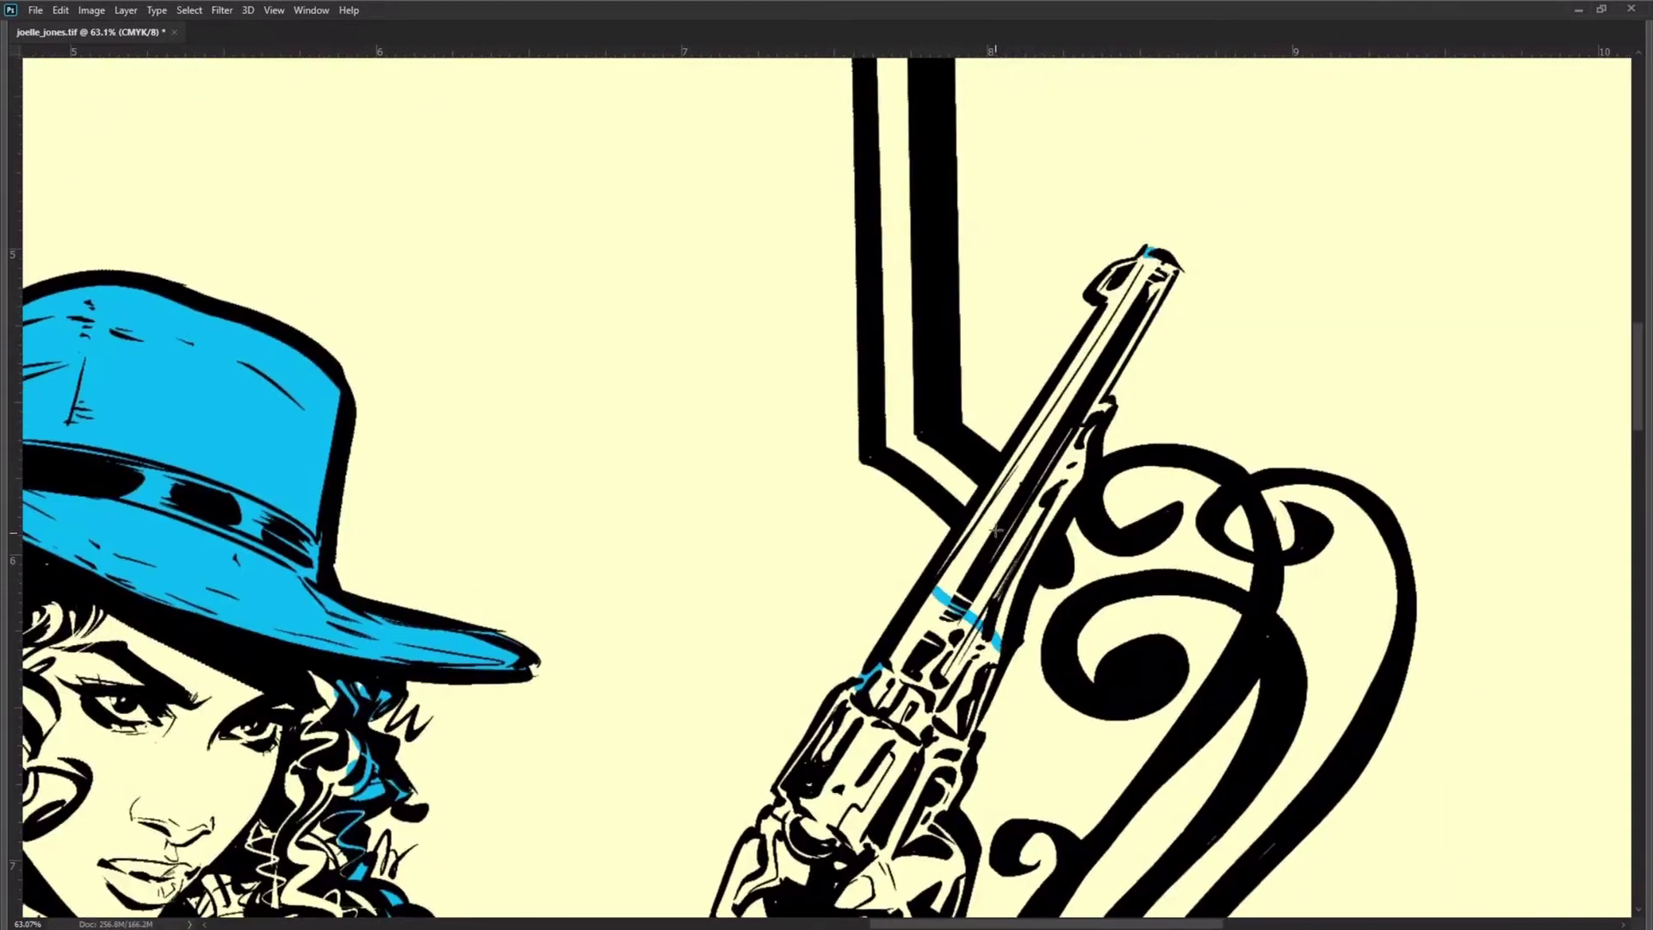
left_click(1039, 499)
left_click_drag(786, 904, 955, 551)
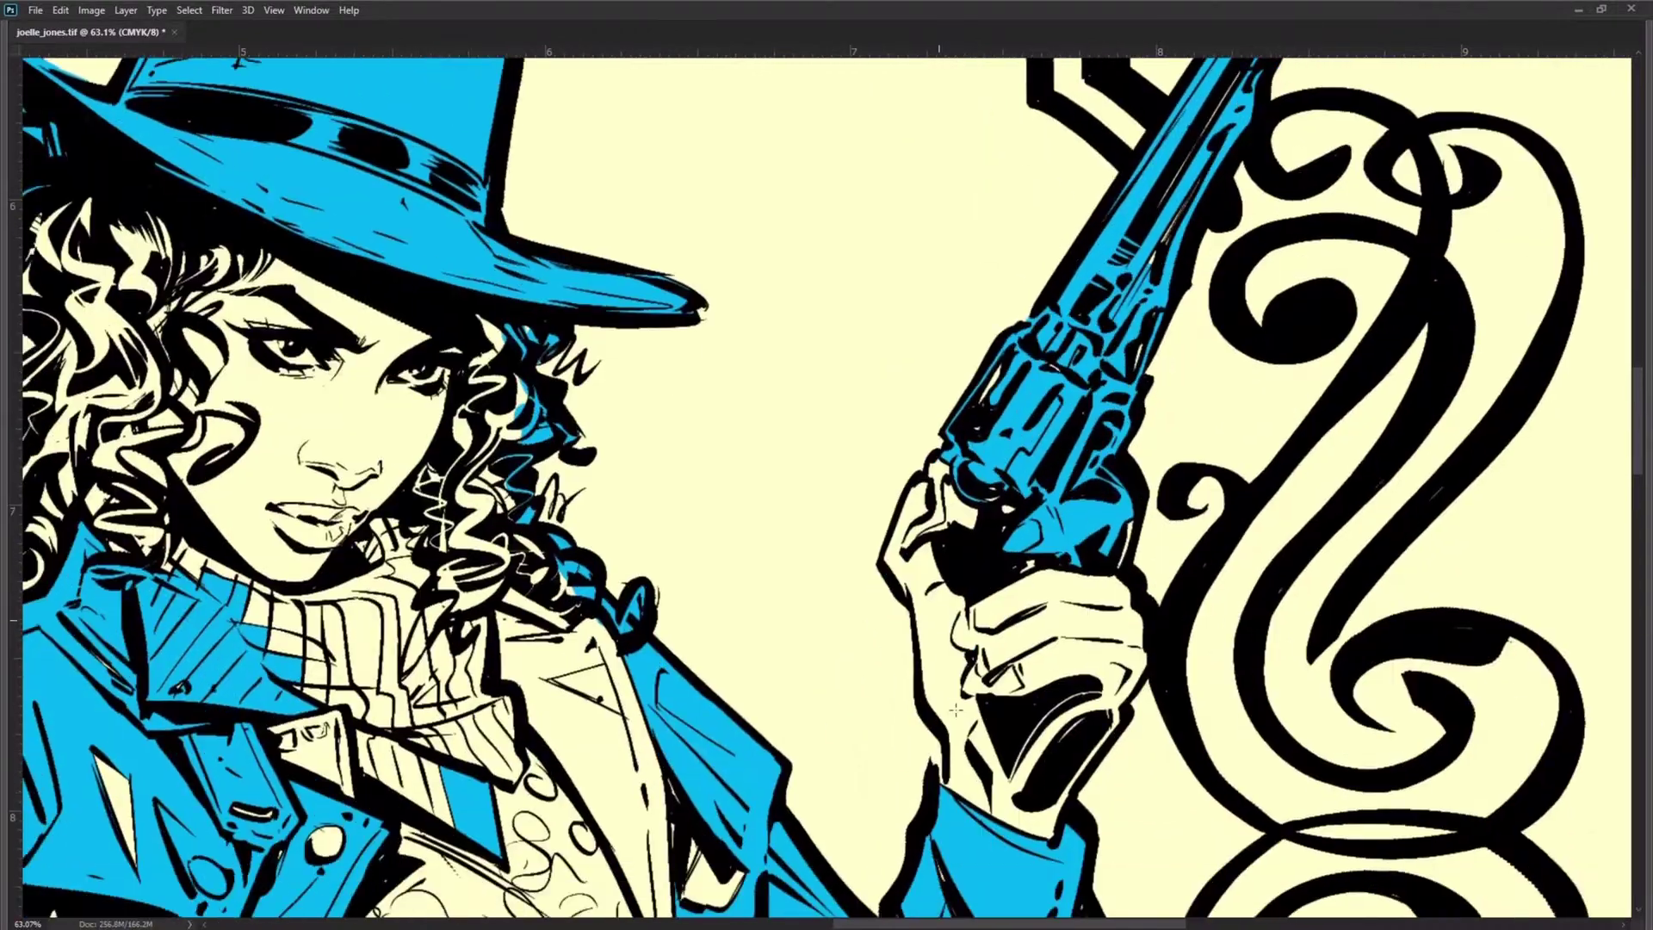
left_click(960, 756)
Step: Seal the outline gaps around the arm leaning on the plank and fill its sleeve, cuff buttons and hand with blue
left_click_drag(960, 756, 1302, 313)
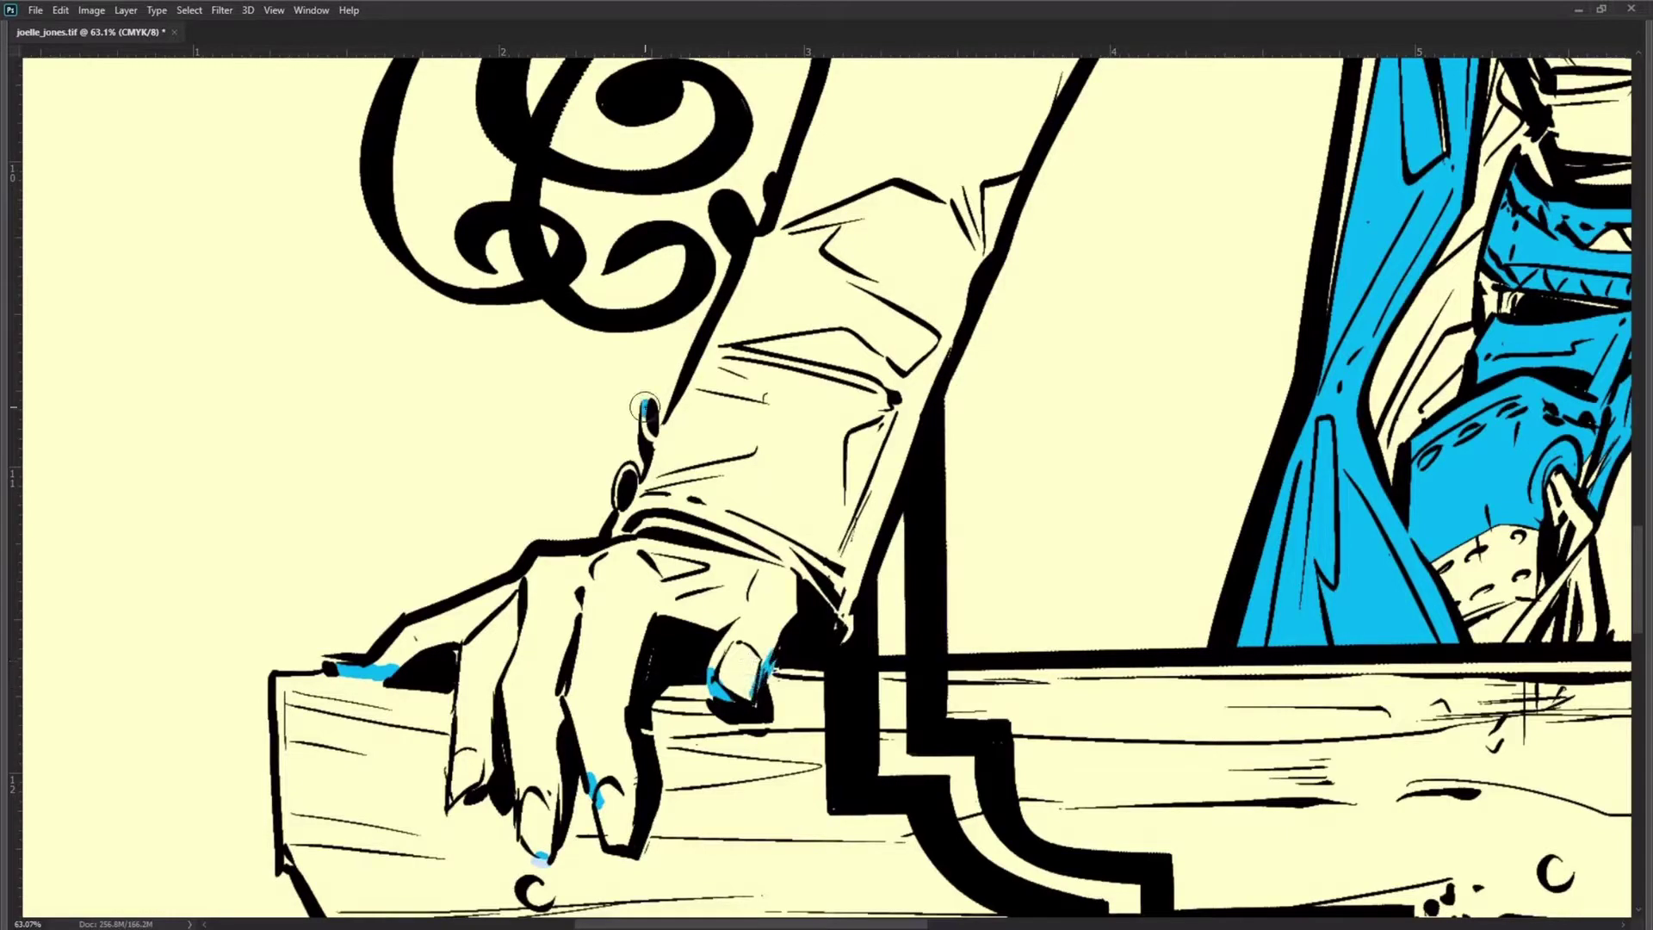
left_click_drag(870, 525, 878, 562)
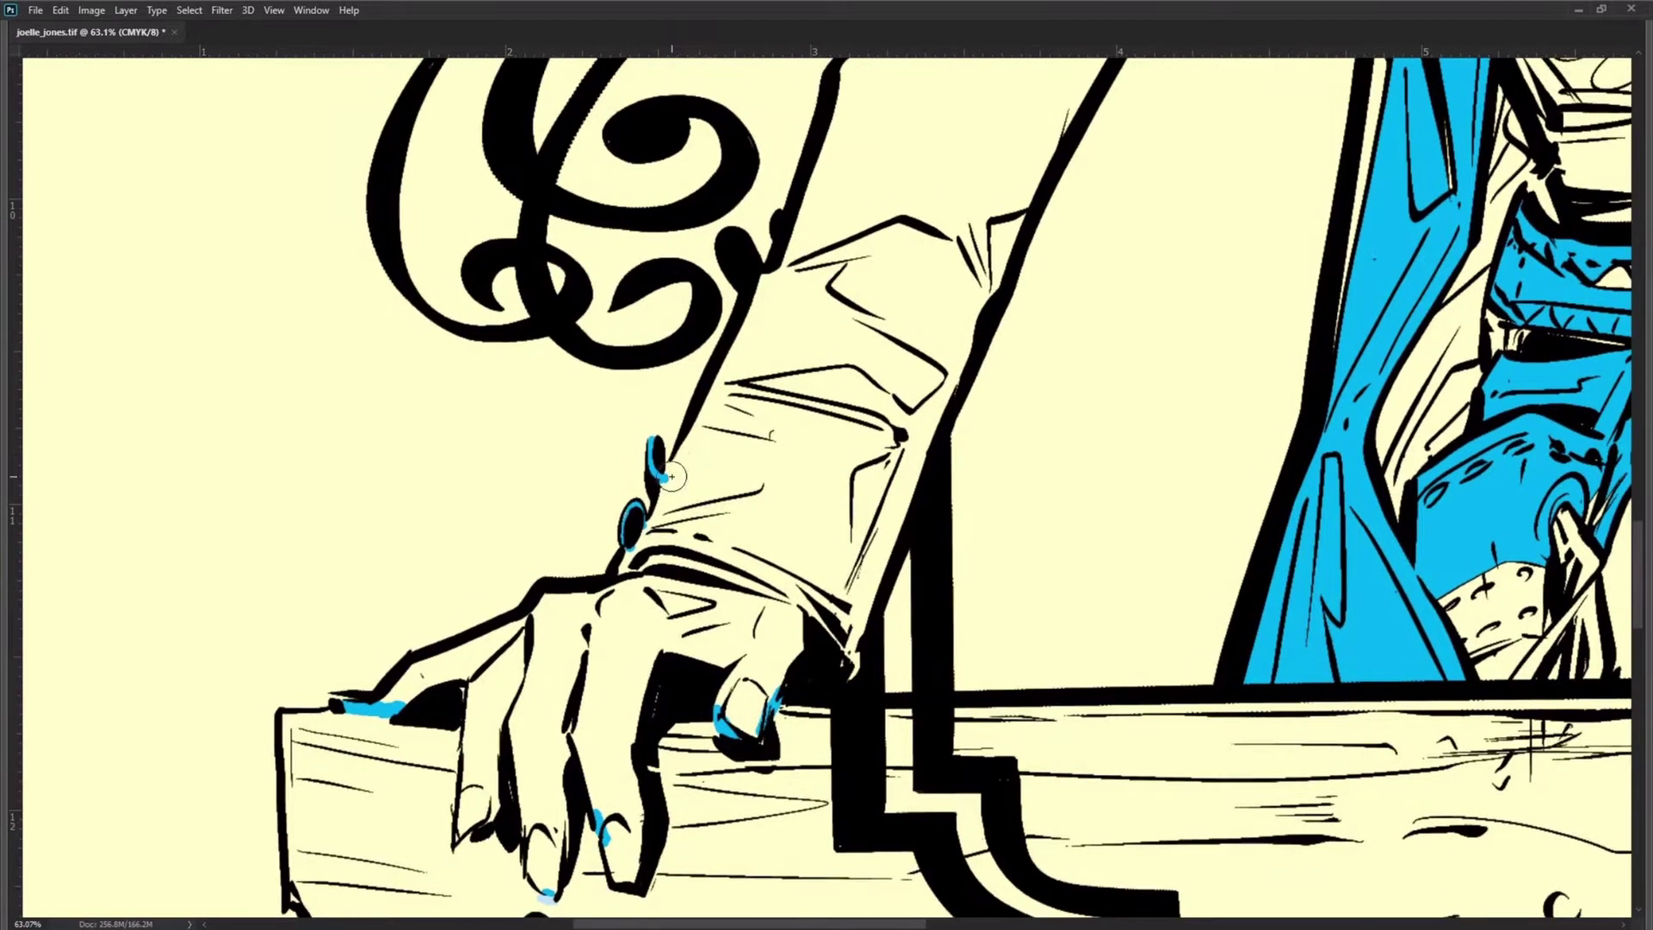
left_click(711, 376)
key("ctrl+z")
scroll(857, 415, "up", 6)
scroll(857, 415, "right", 5)
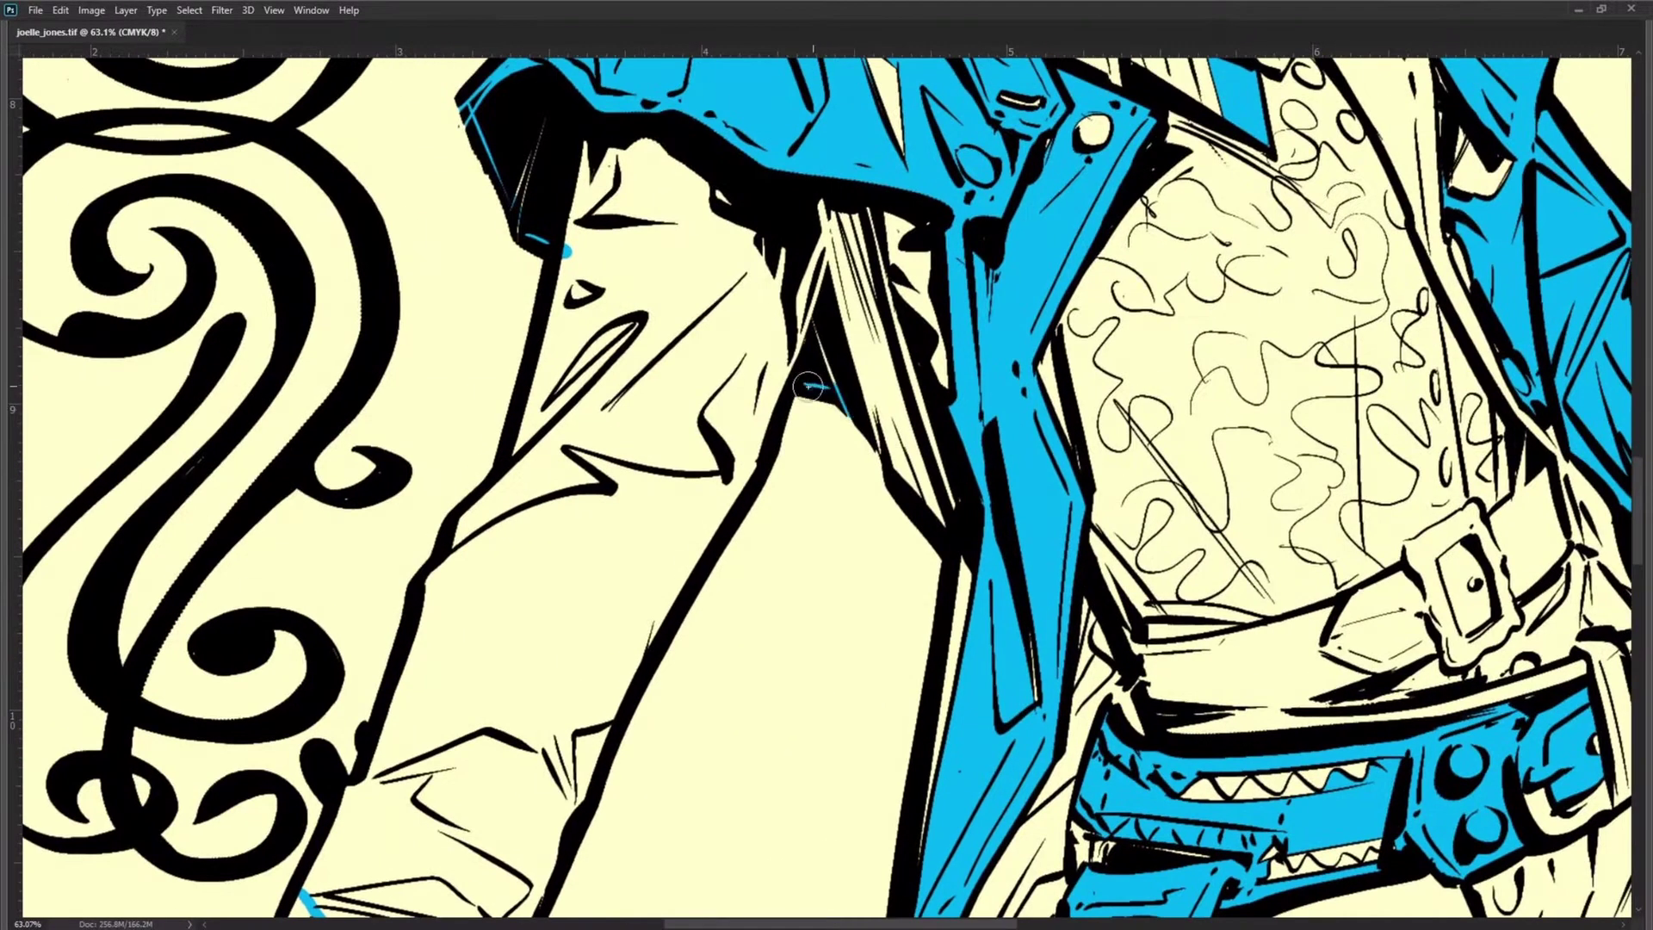
left_click(808, 387)
scroll(962, 591, "down", 5)
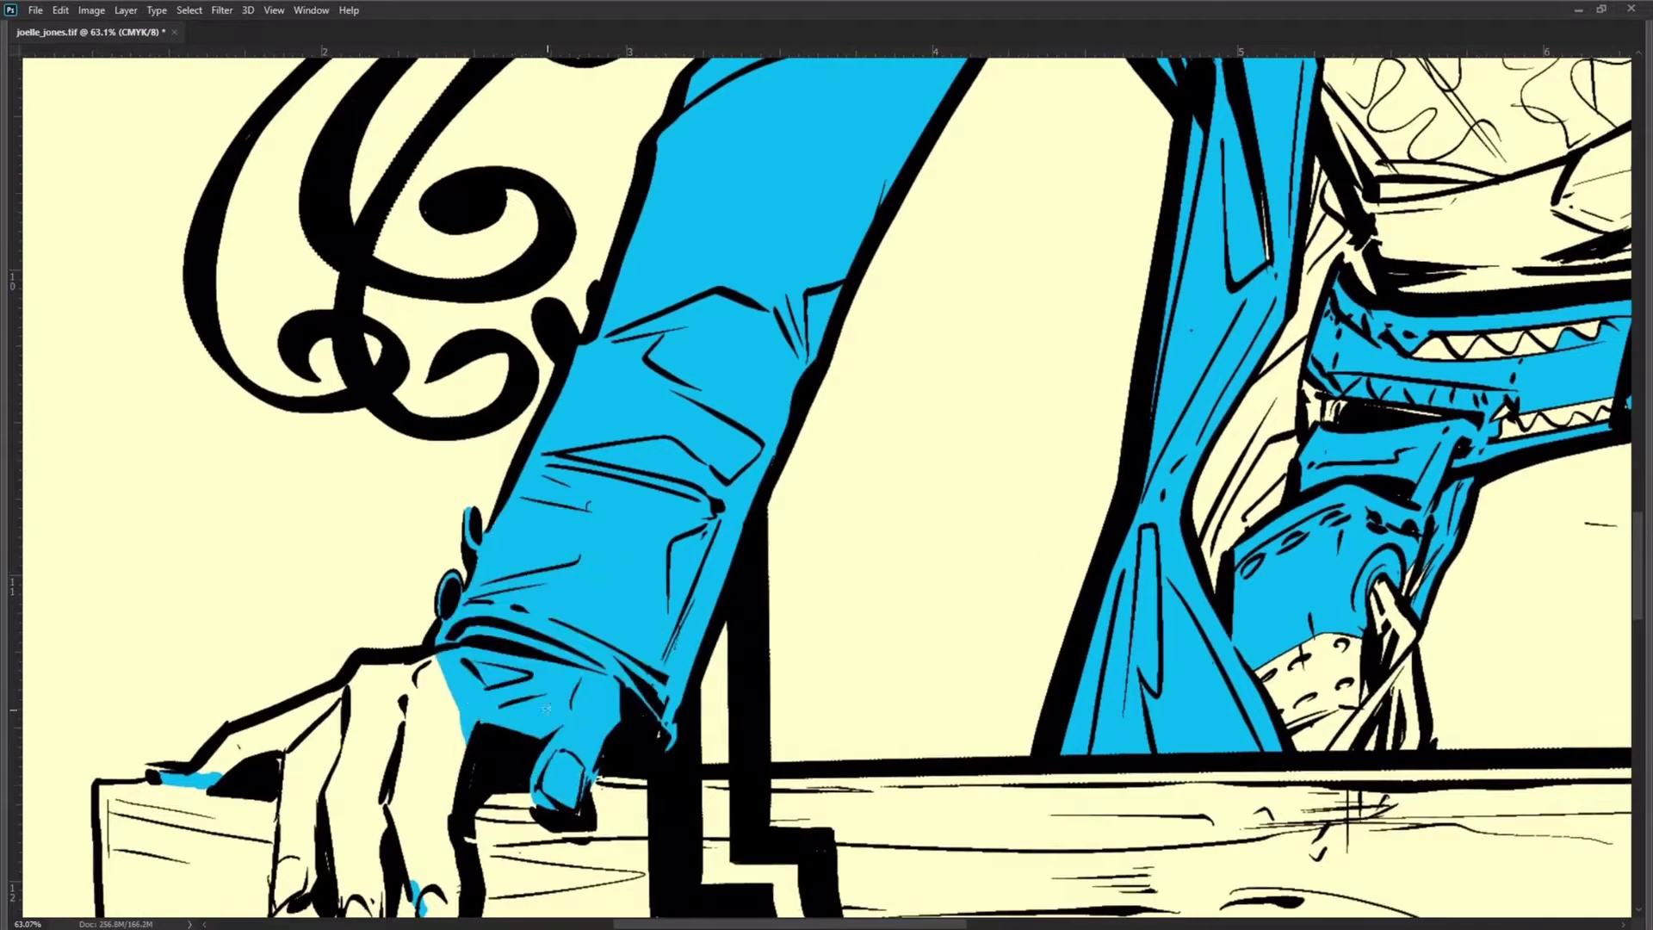
scroll(632, 797, "up", 4)
left_click(747, 704)
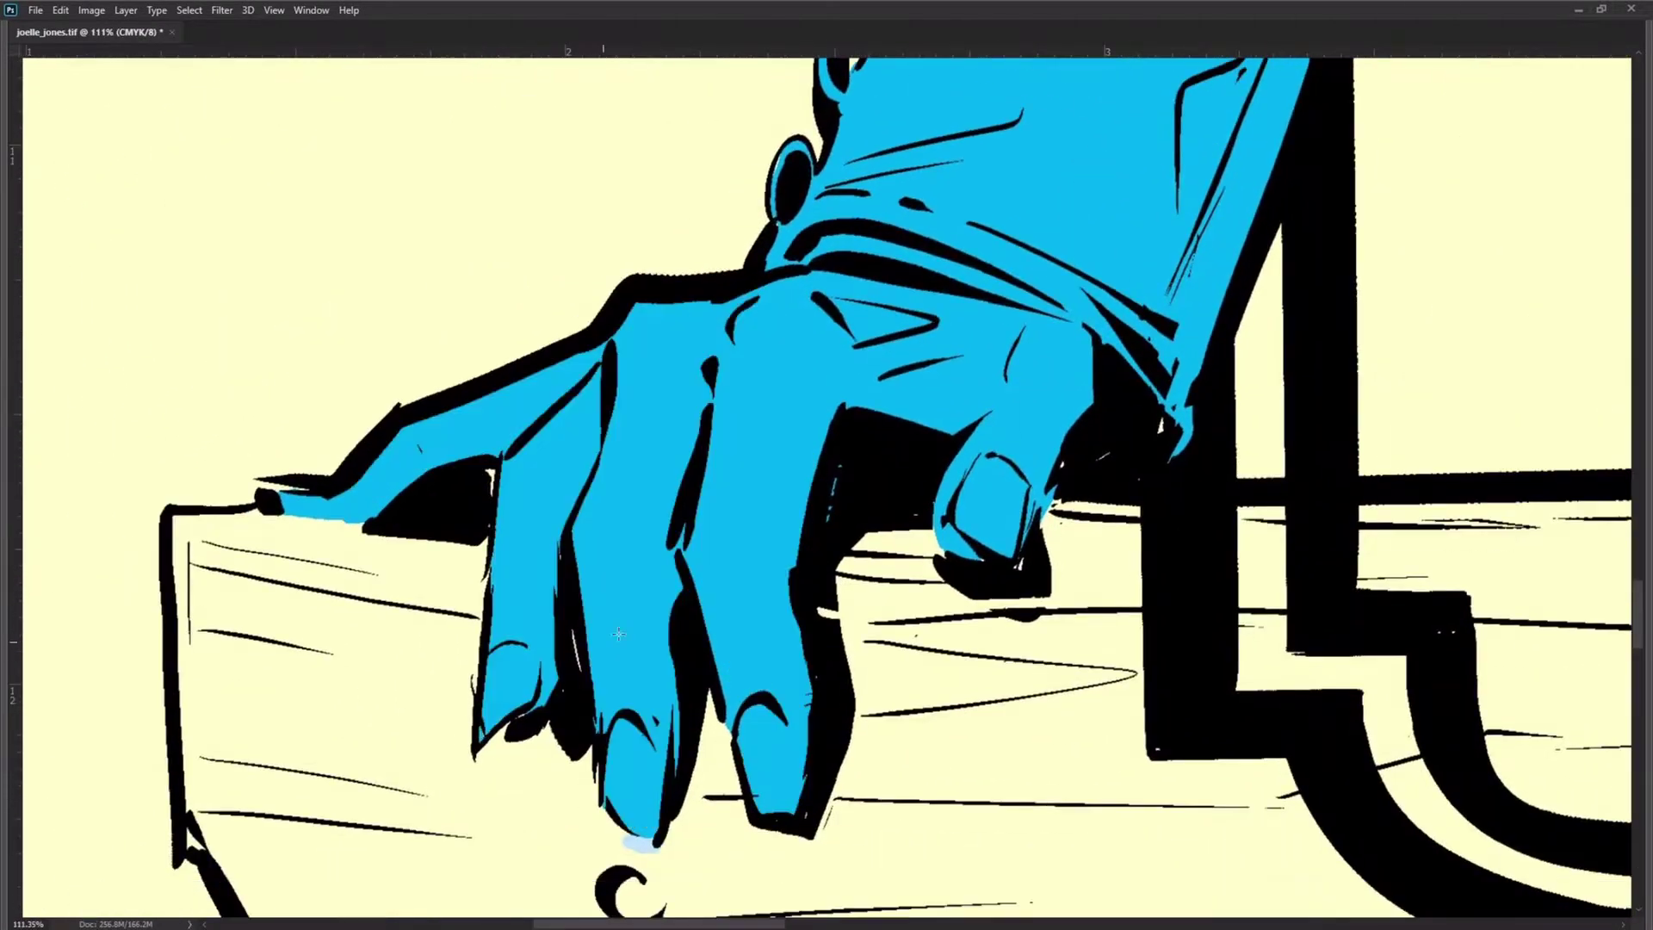
Step: Fill the holster, trousers, belts, vest and remaining coat areas with blue
scroll(618, 634, "down", 2)
scroll(766, 671, "right", 10)
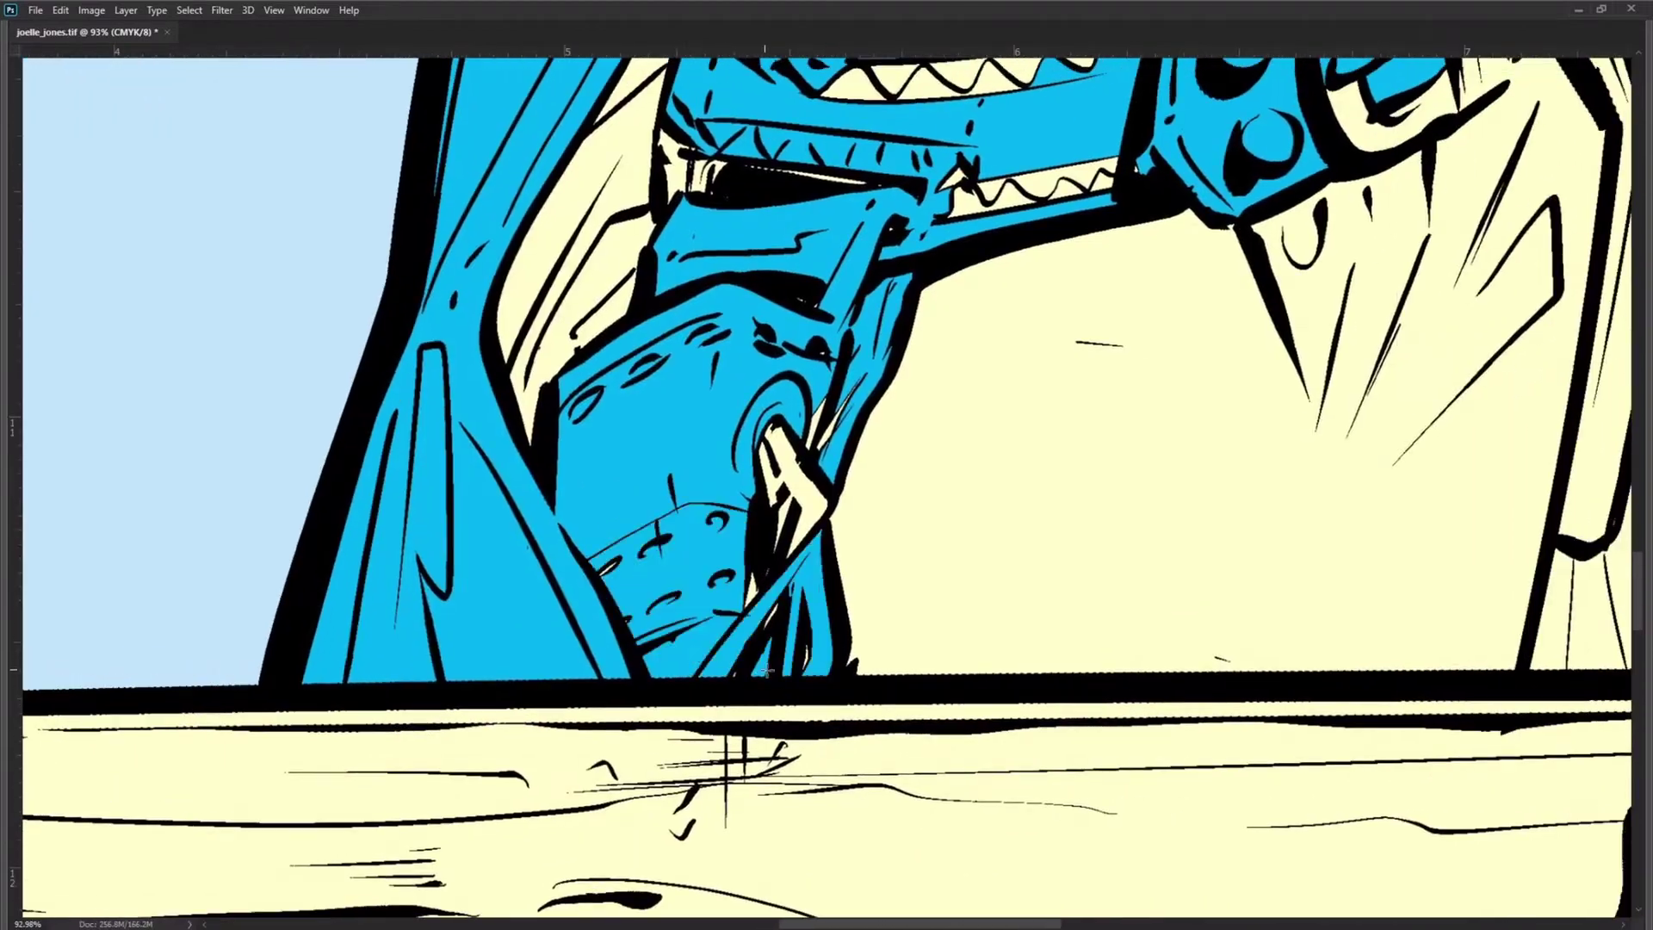
left_click(1181, 628)
scroll(977, 480, "right", 8)
left_click(919, 479)
scroll(990, 487, "up", 7)
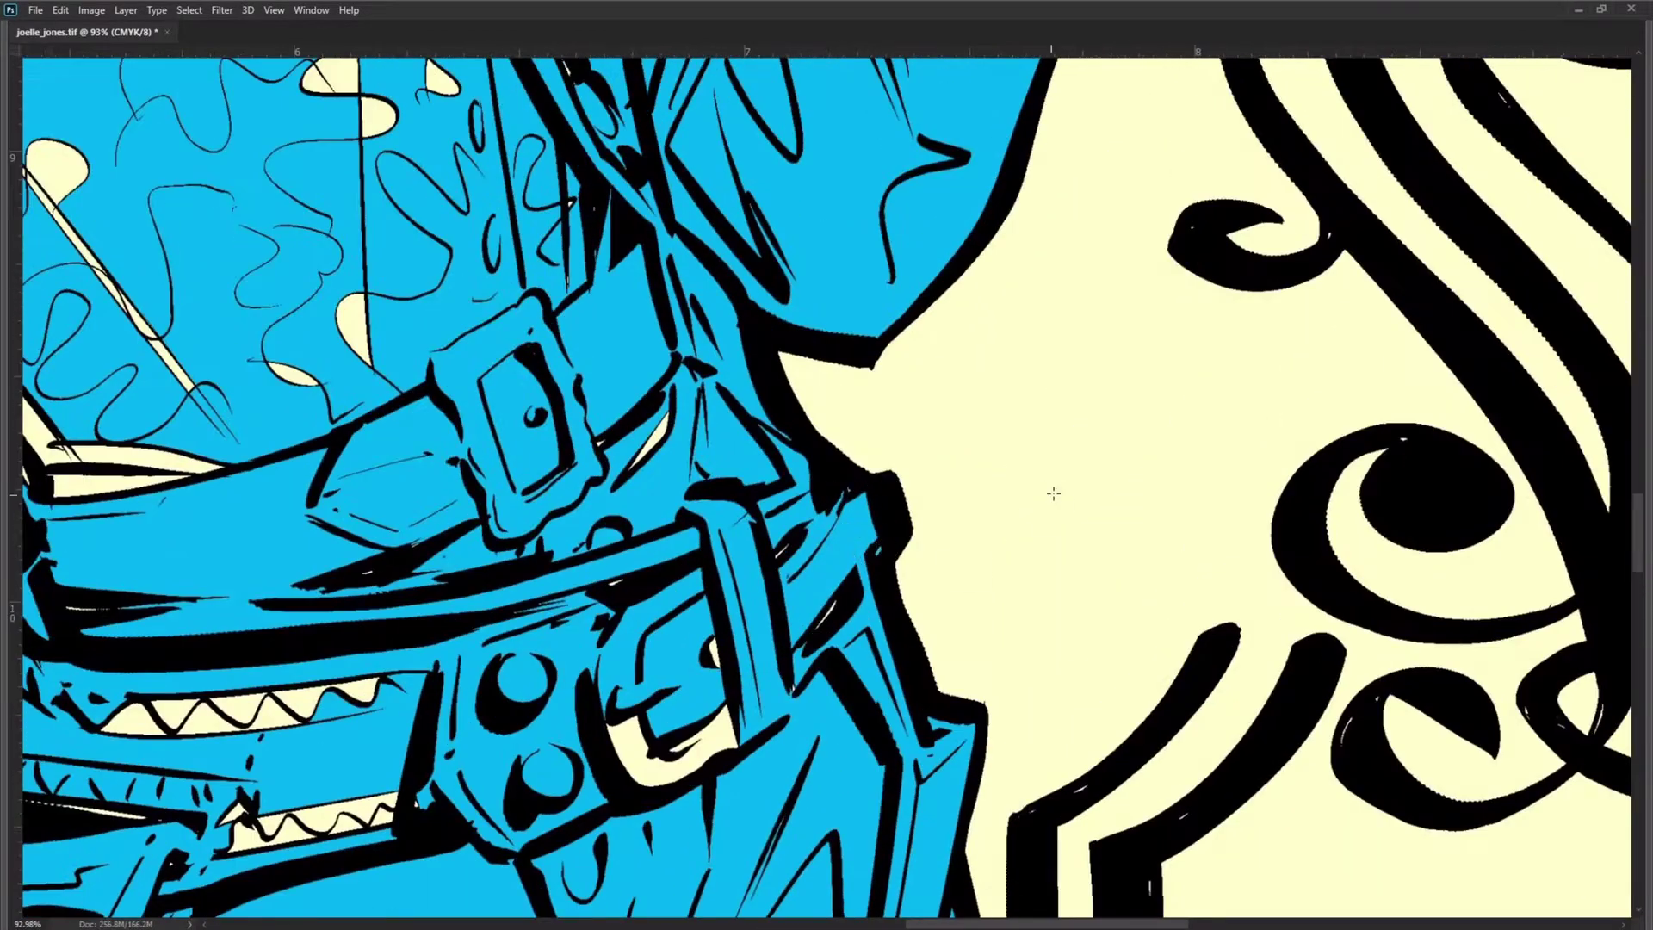
Step: Fill the background and plank with light blue, and run a filter to absorb the leftover cream areas into the neighbouring flats
left_click(1062, 486)
scroll(1067, 483, "down", 5)
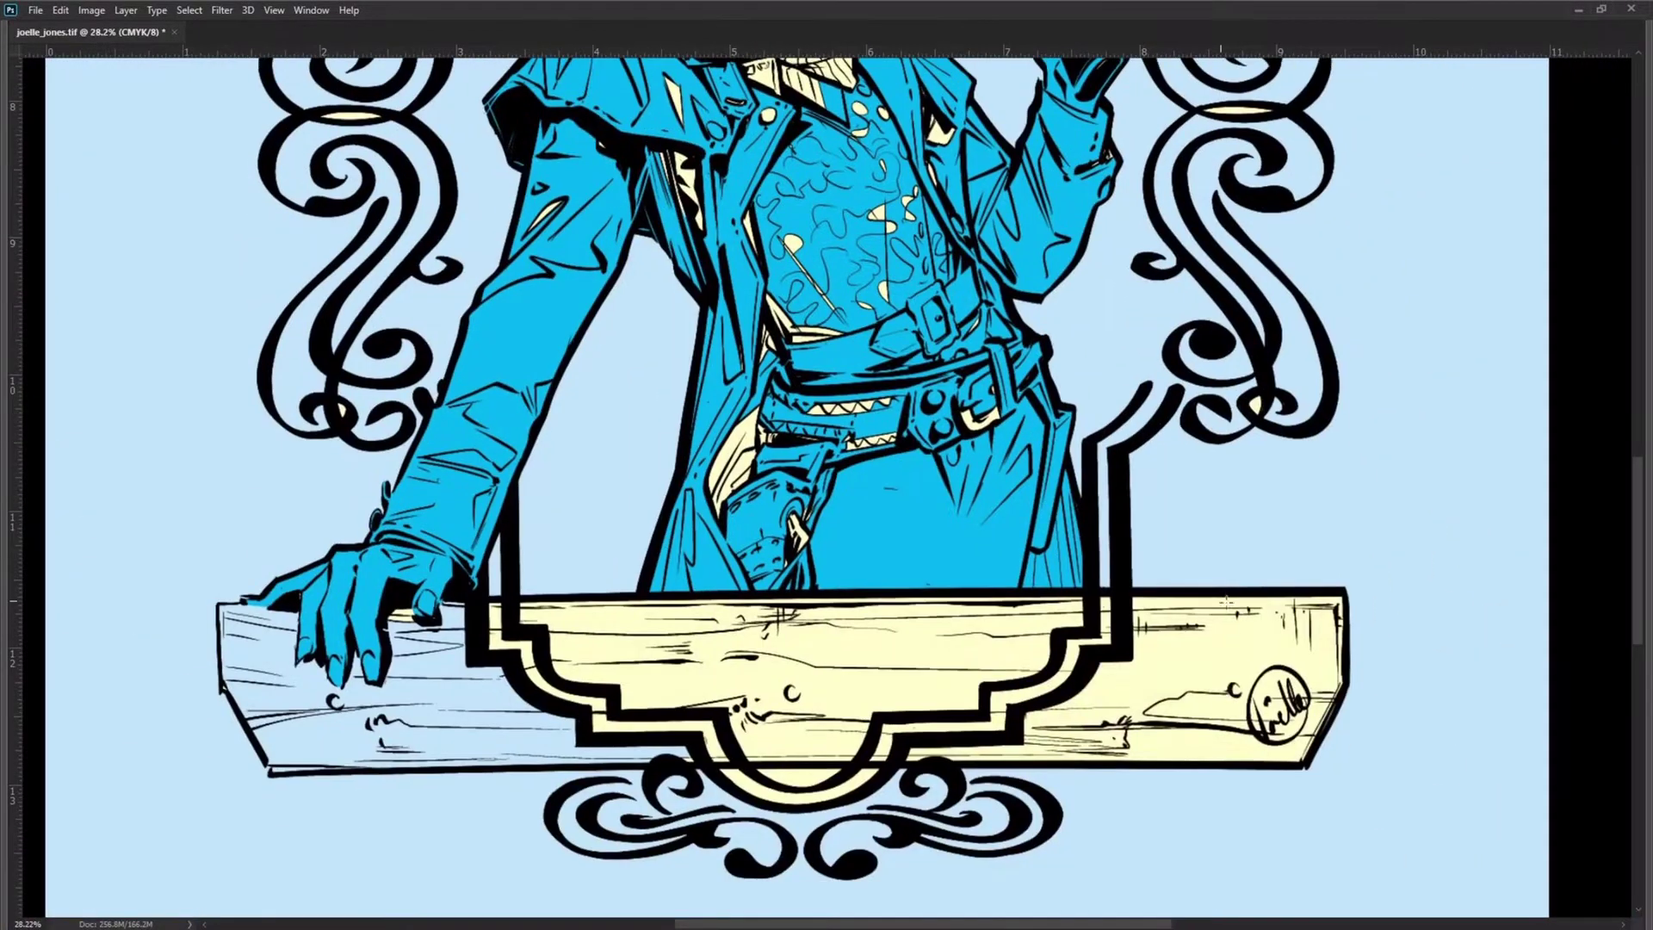
left_click(1103, 605)
scroll(302, 594, "up", 5)
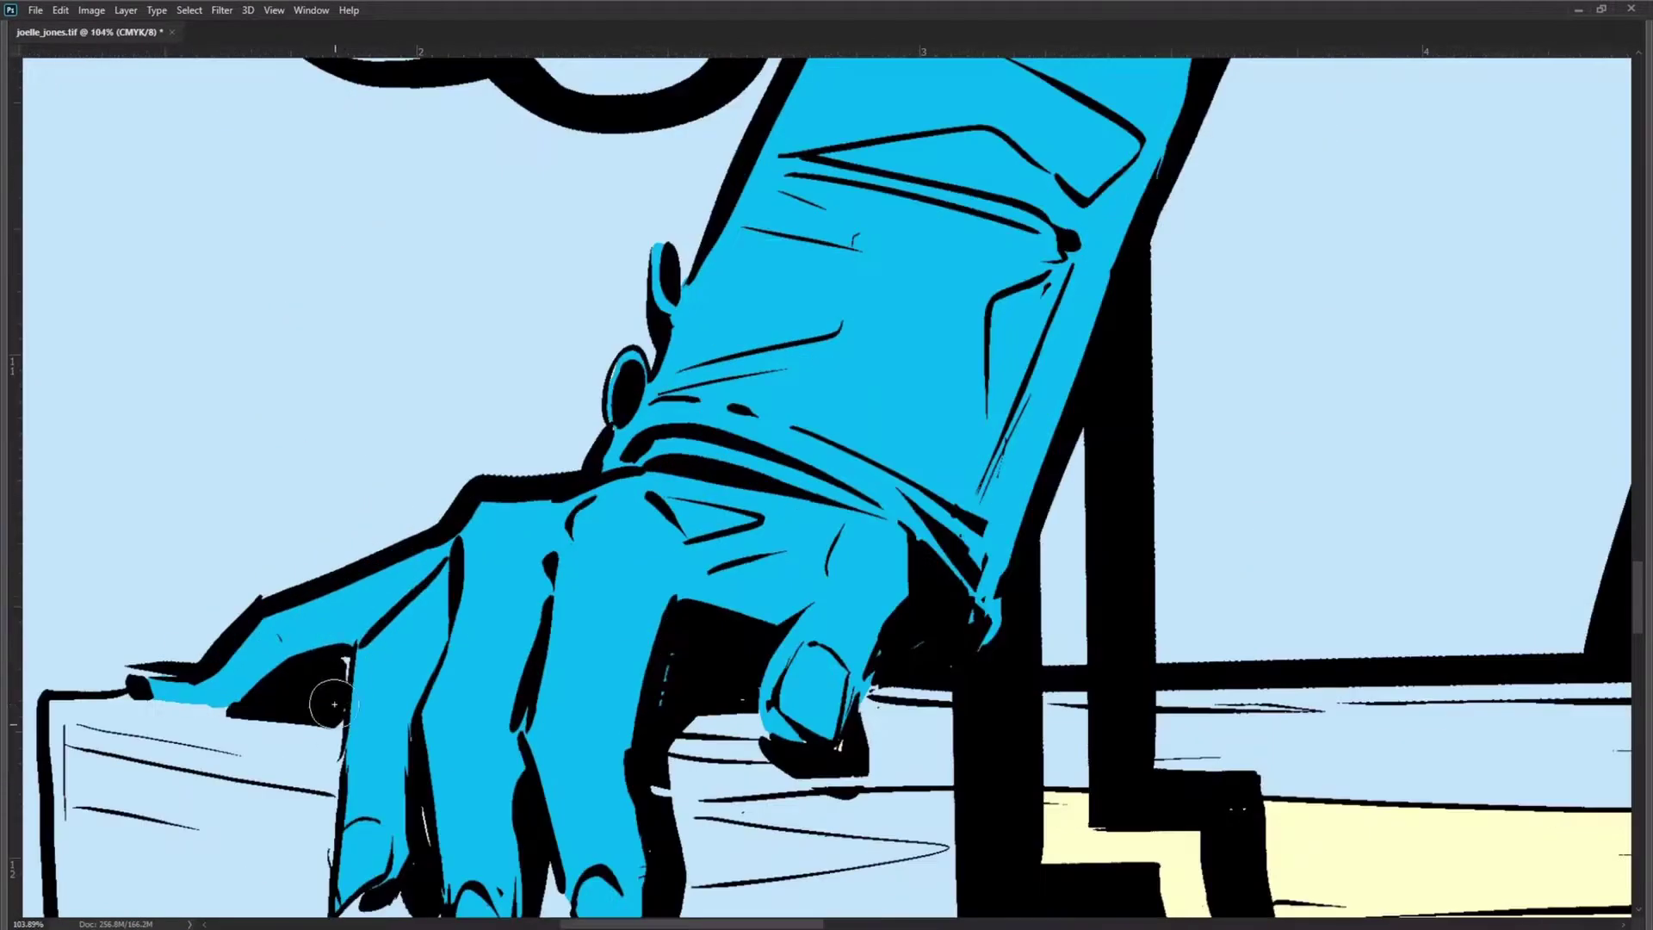
scroll(439, 889, "down", 7)
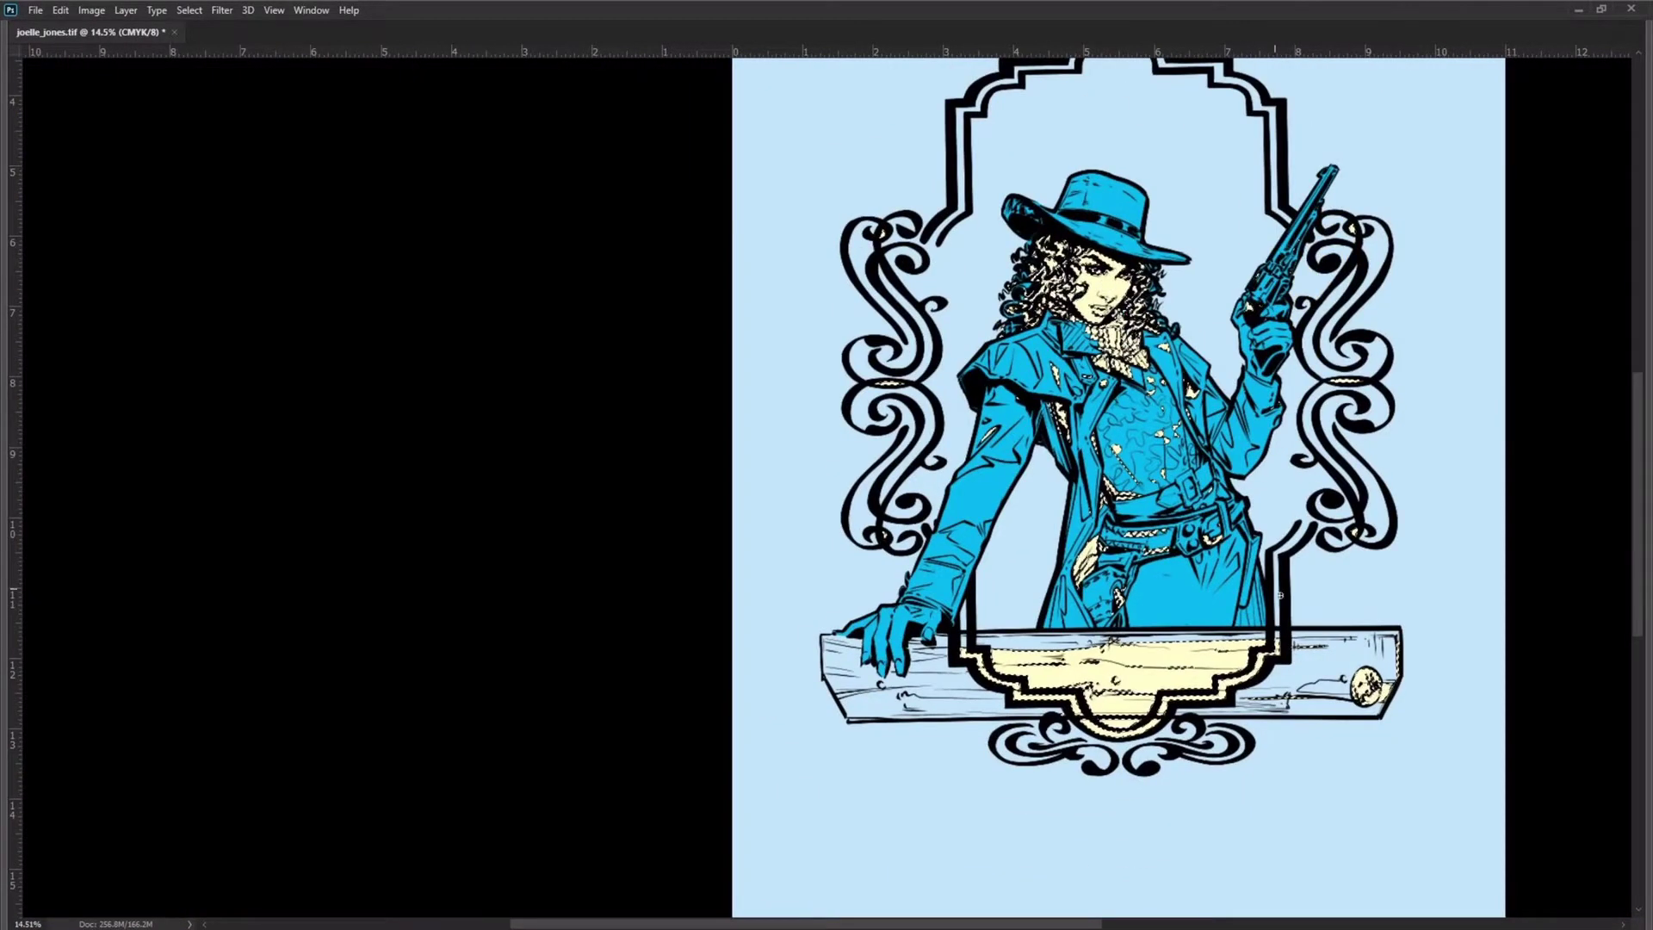
left_click(221, 11)
left_click(192, 363)
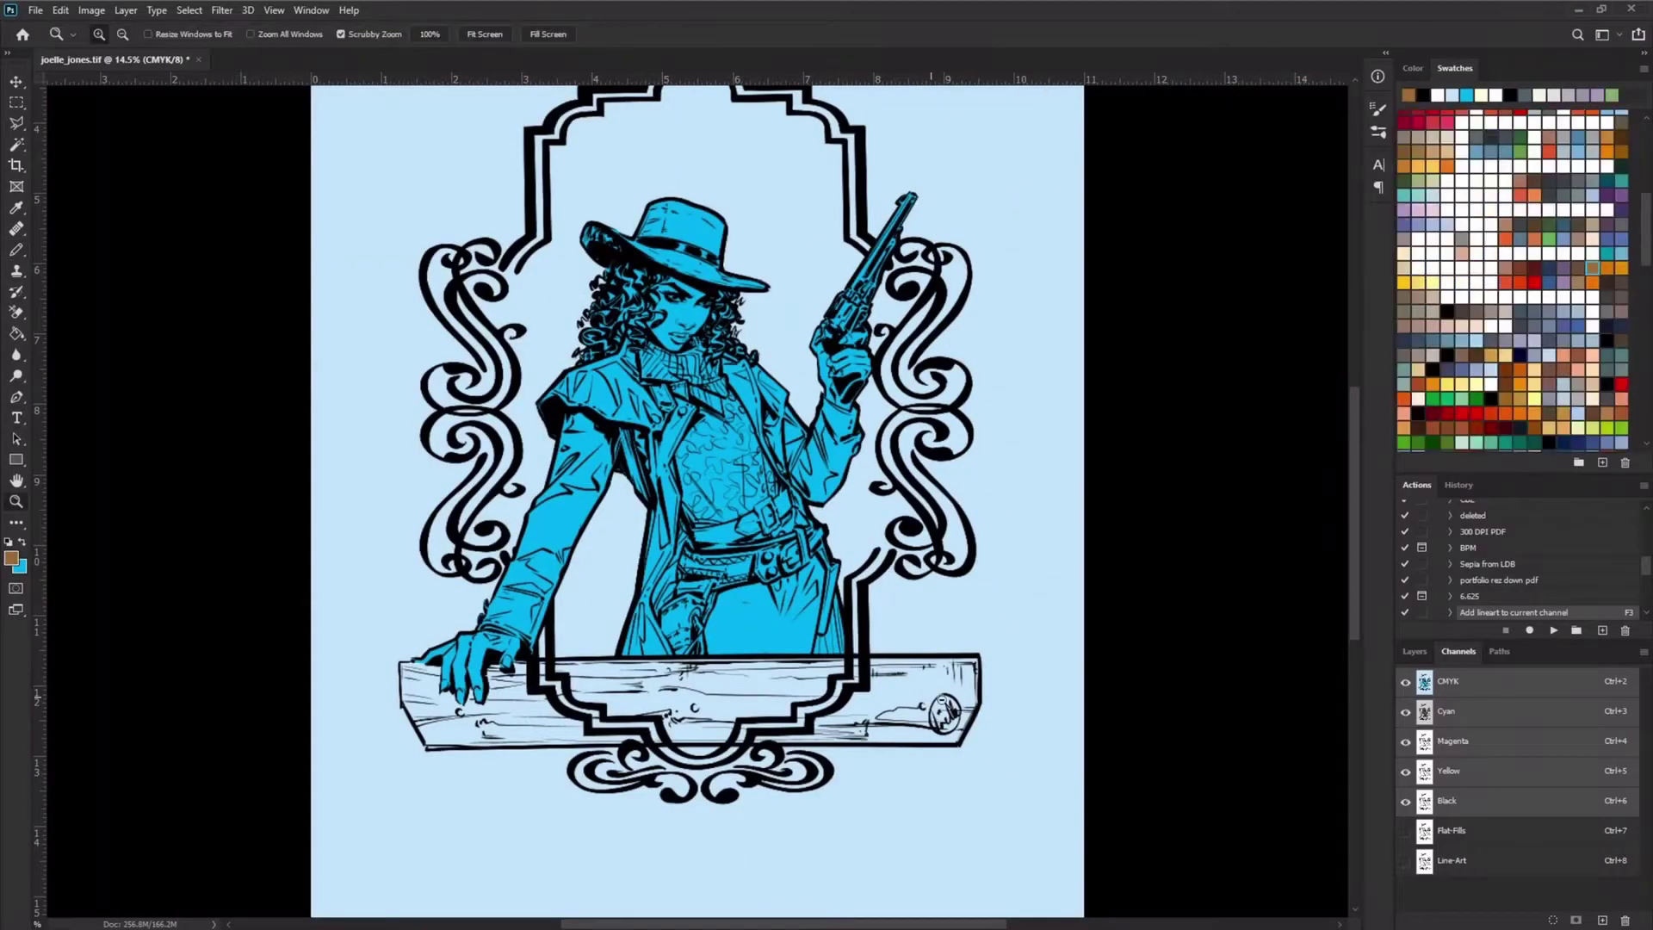
Step: Fill all sections of the wooden plank with brown, including those inside and beneath the frame lines
mouse_move(930, 658)
left_mouse_down()
mouse_move(1042, 673)
mouse_move(1071, 645)
left_mouse_up()
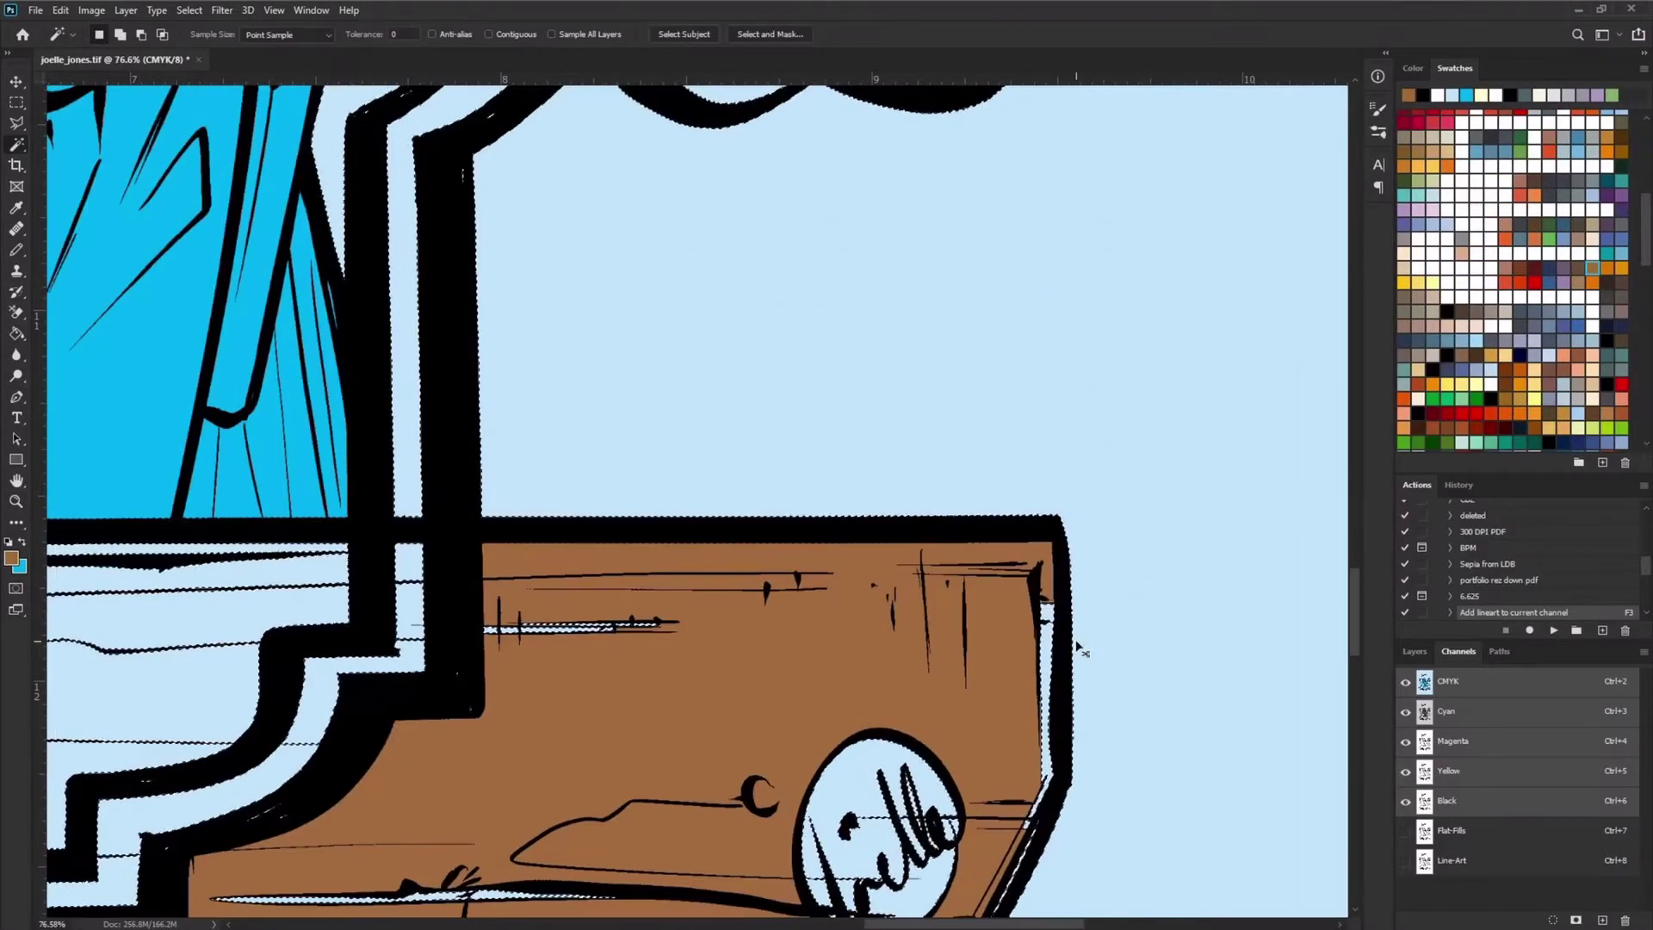
key("g")
scroll(629, 572, "up", 3)
left_click(629, 573)
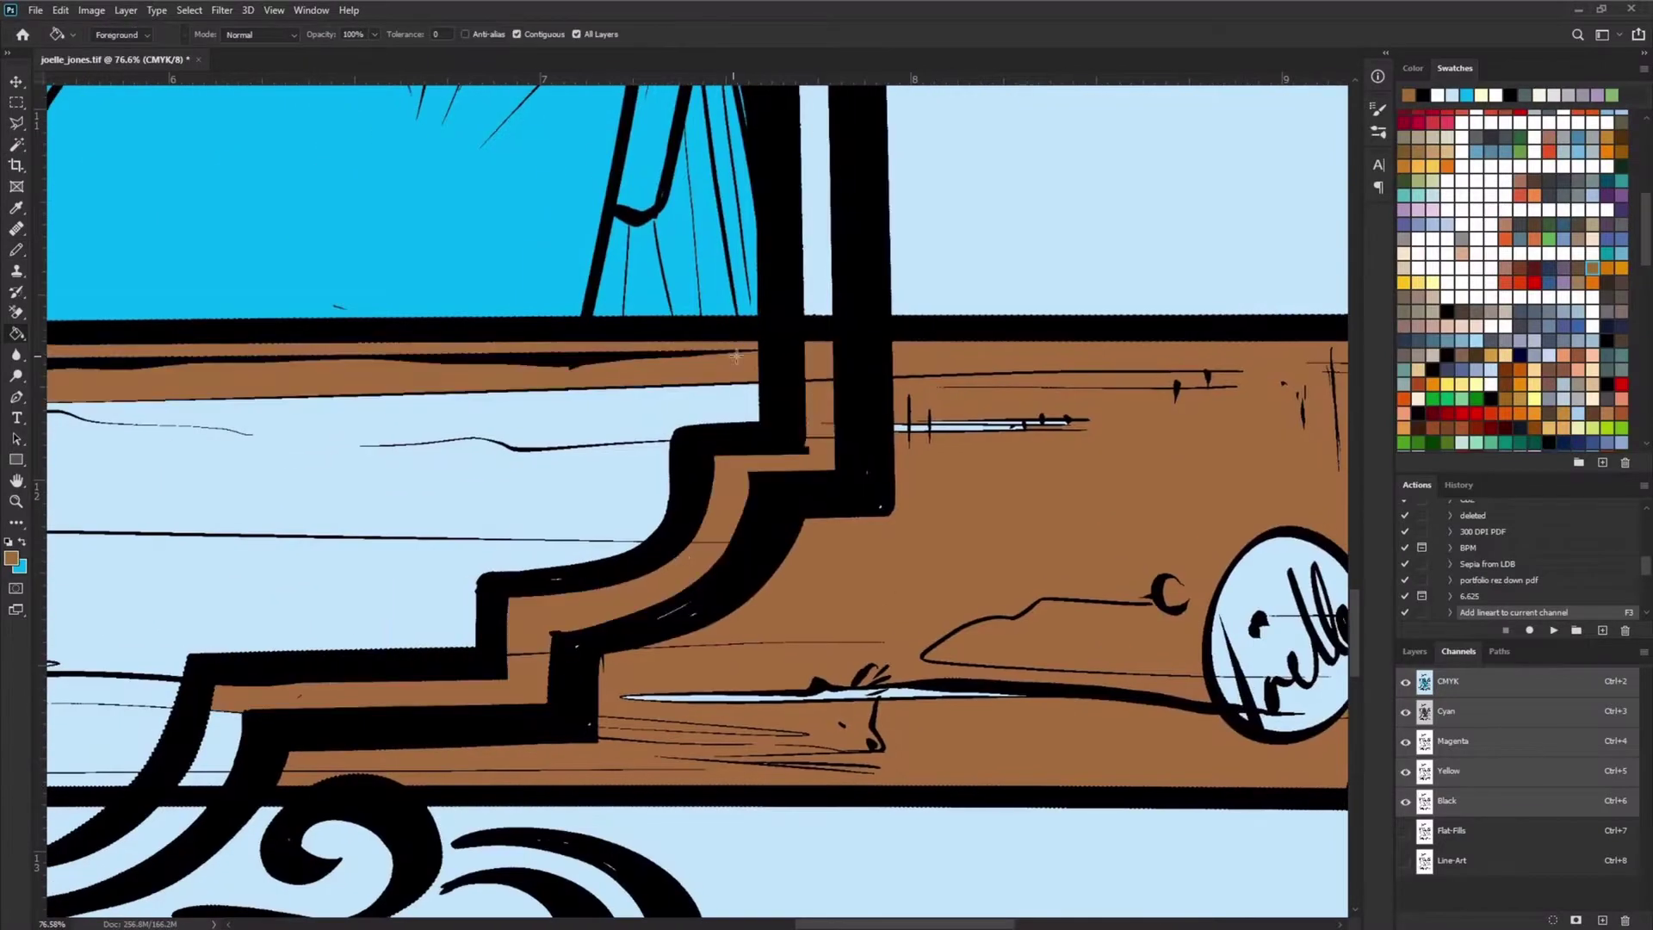
scroll(632, 577, "left", 10)
left_click(637, 585)
scroll(637, 586, "down", 2)
left_click(646, 603)
scroll(645, 603, "left", 10)
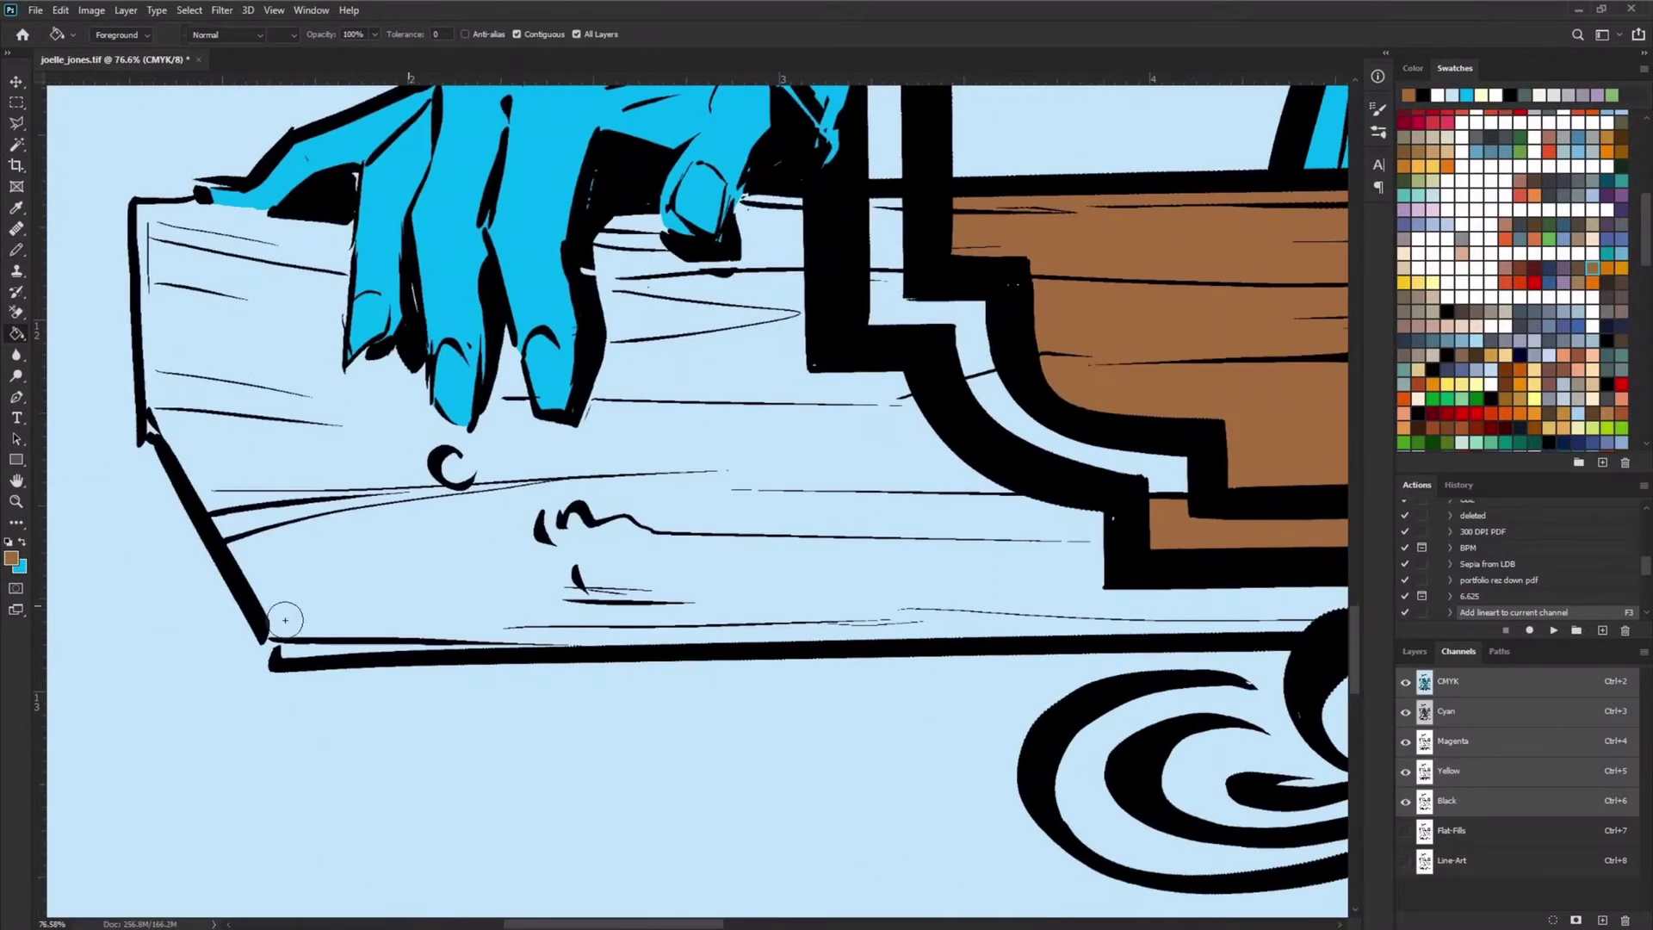
left_click(148, 426)
left_click(977, 361)
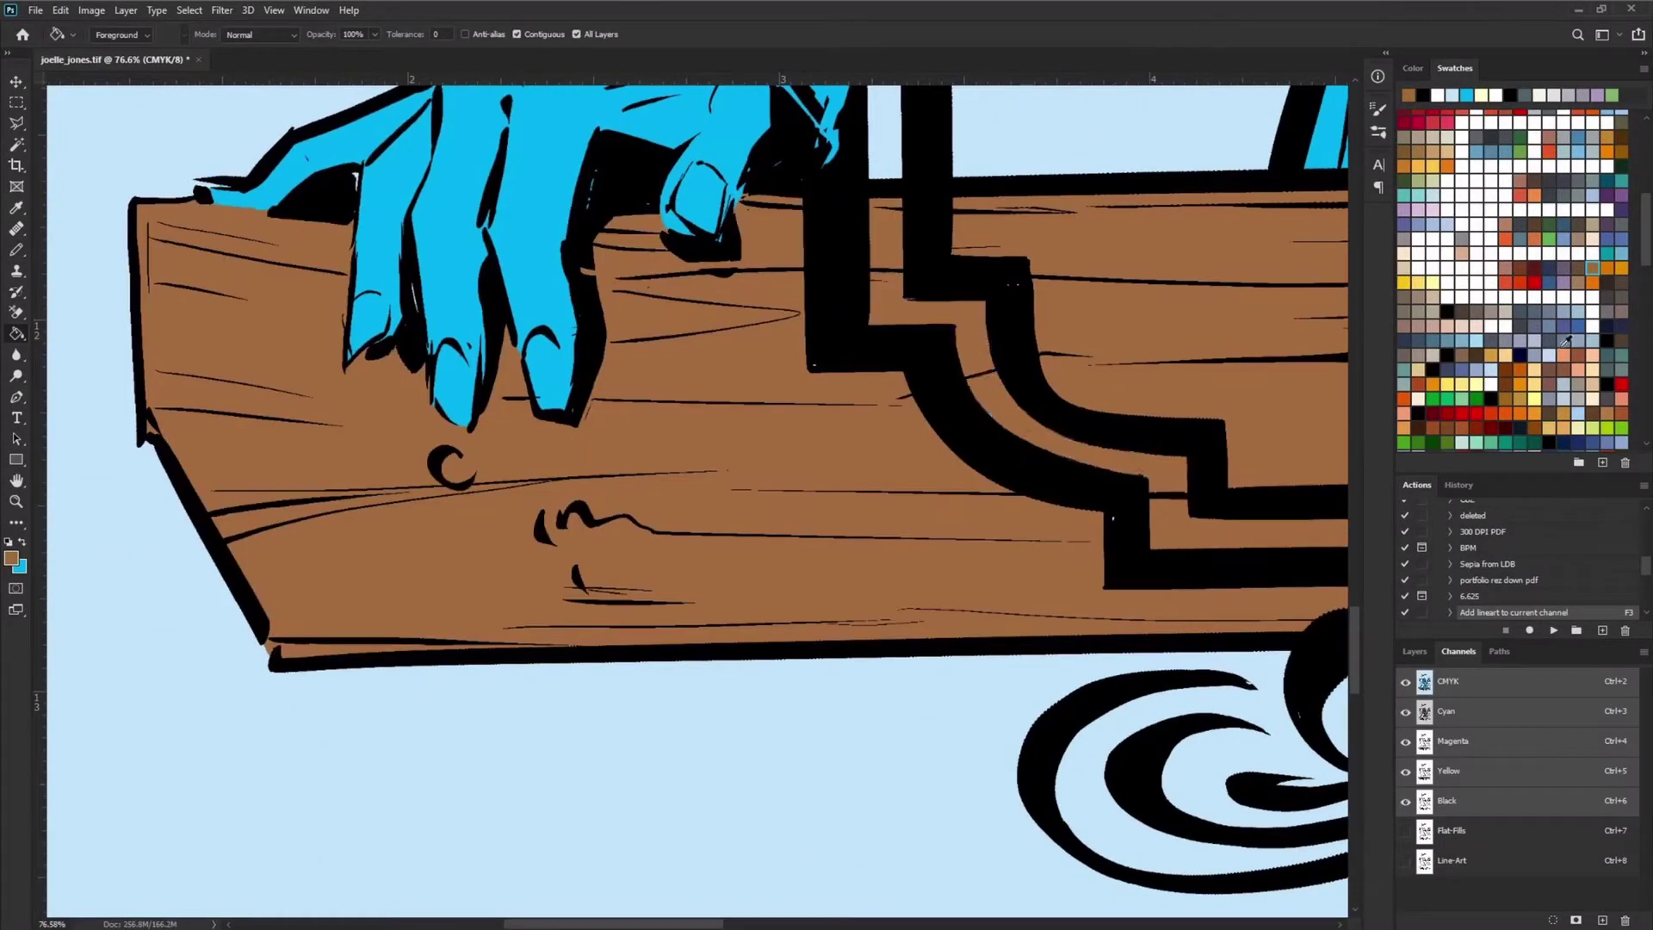
Step: Seal the gaps in the scrollwork beside the leaning arm and fill the outer background with orange
left_click(1520, 385)
key("b")
scroll(917, 424, "down", 5)
scroll(917, 423, "up", 2)
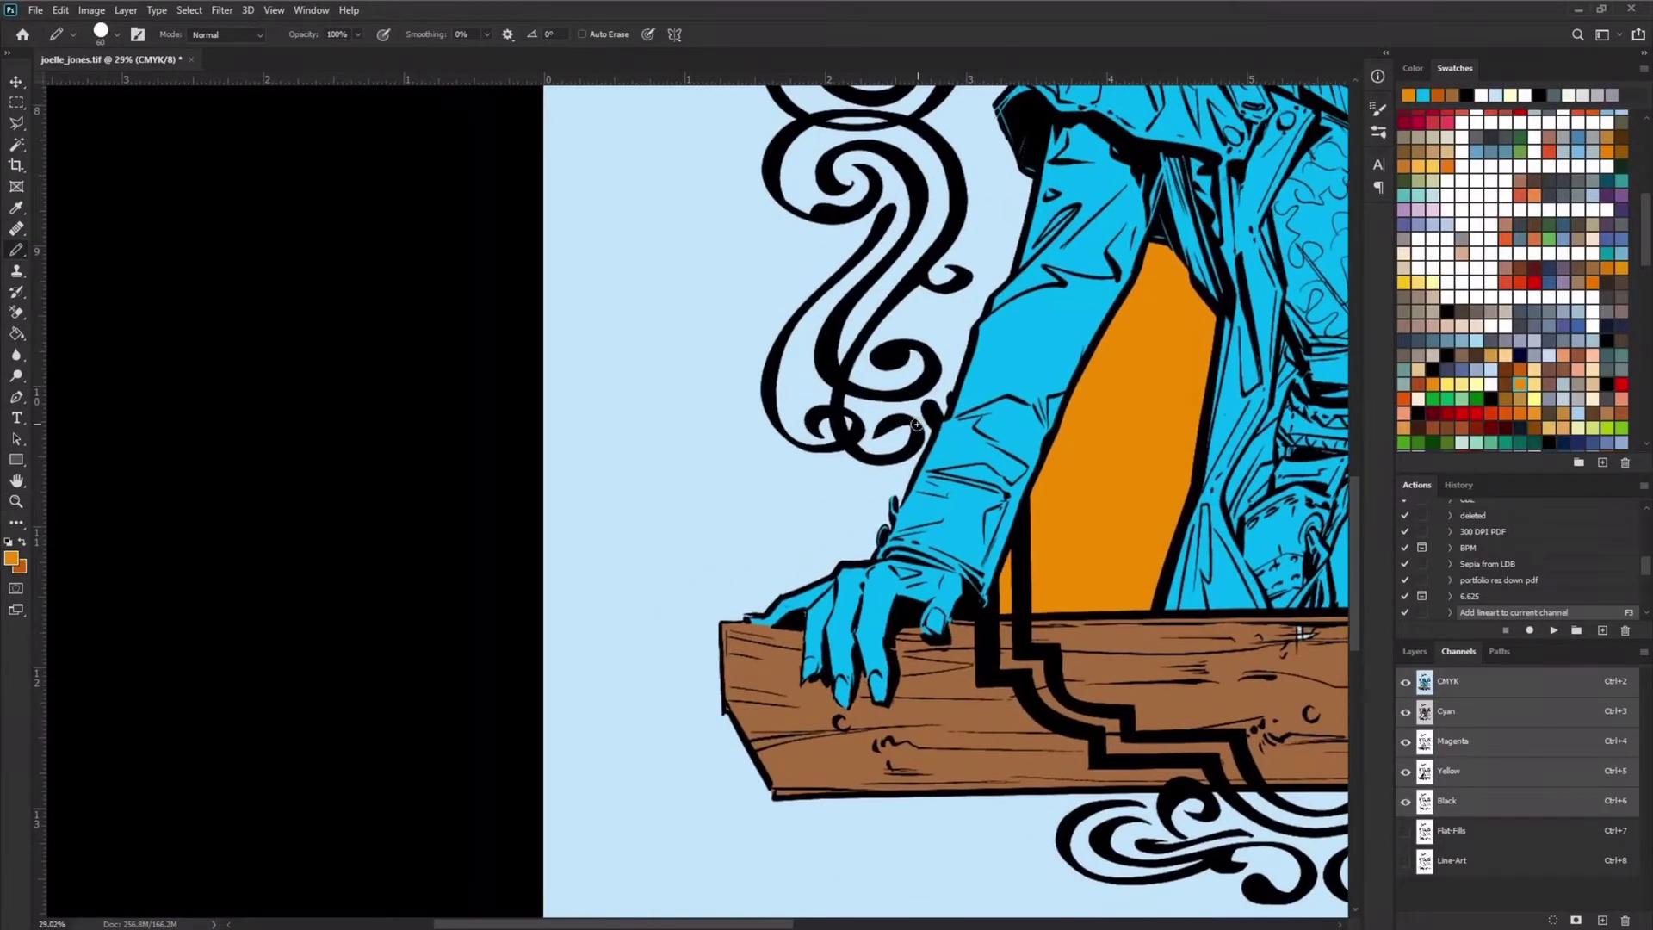
left_click(916, 424)
key("ctrl+z")
scroll(947, 361, "up", 10)
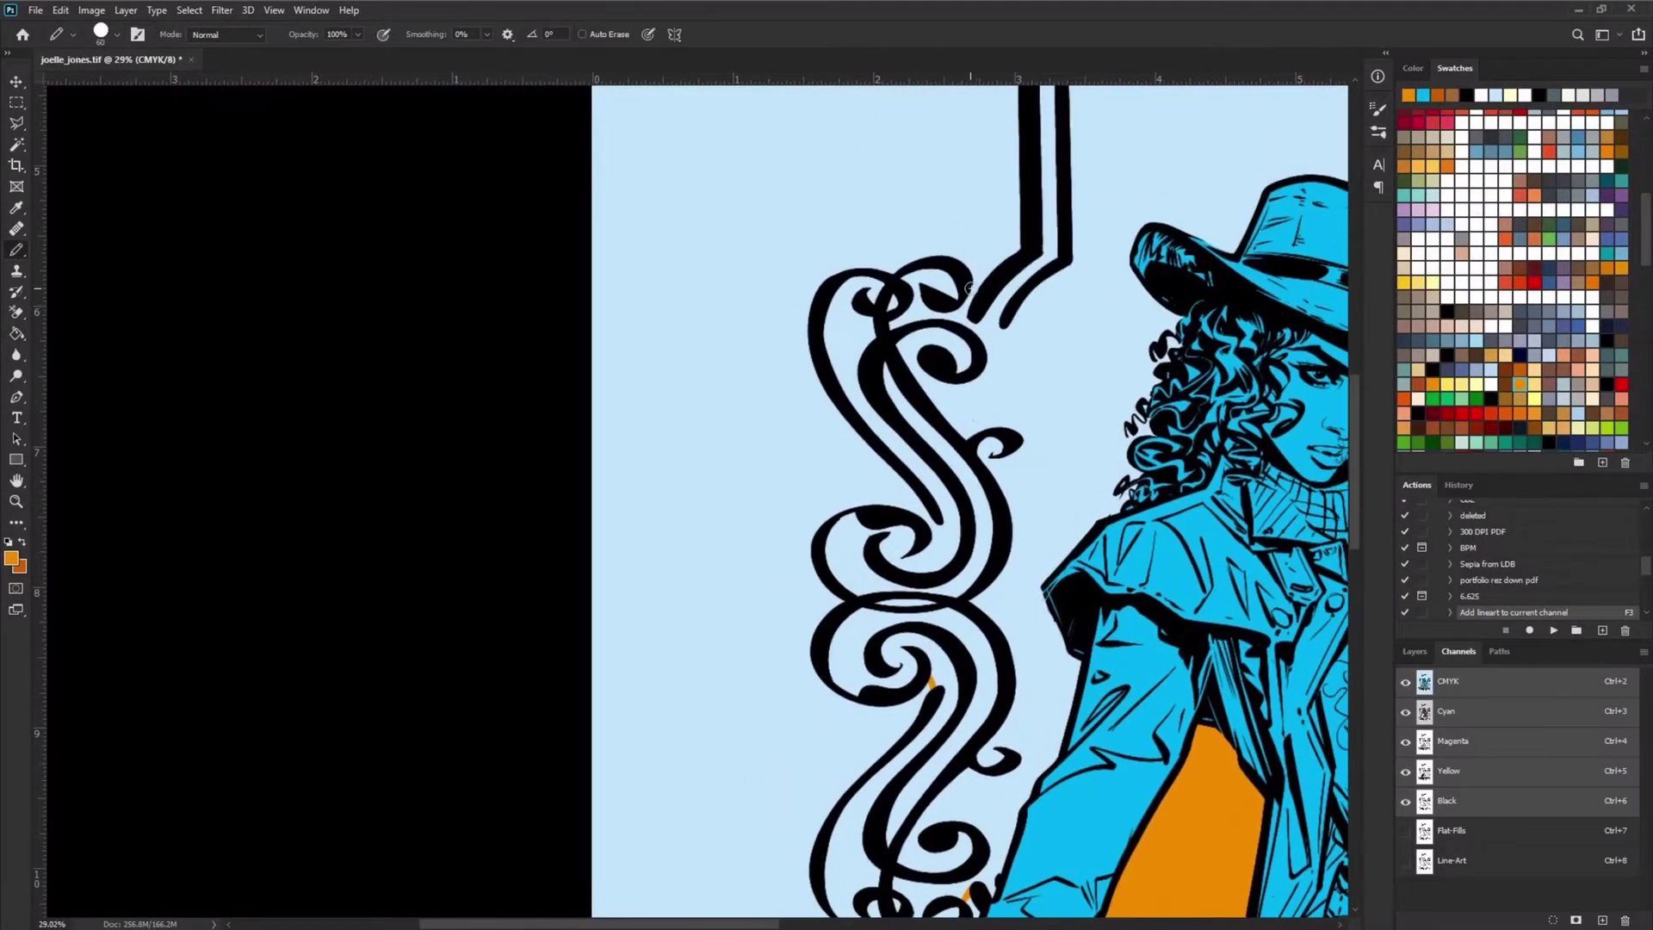
scroll(1001, 426, "down", 5)
key("g")
left_click(482, 345)
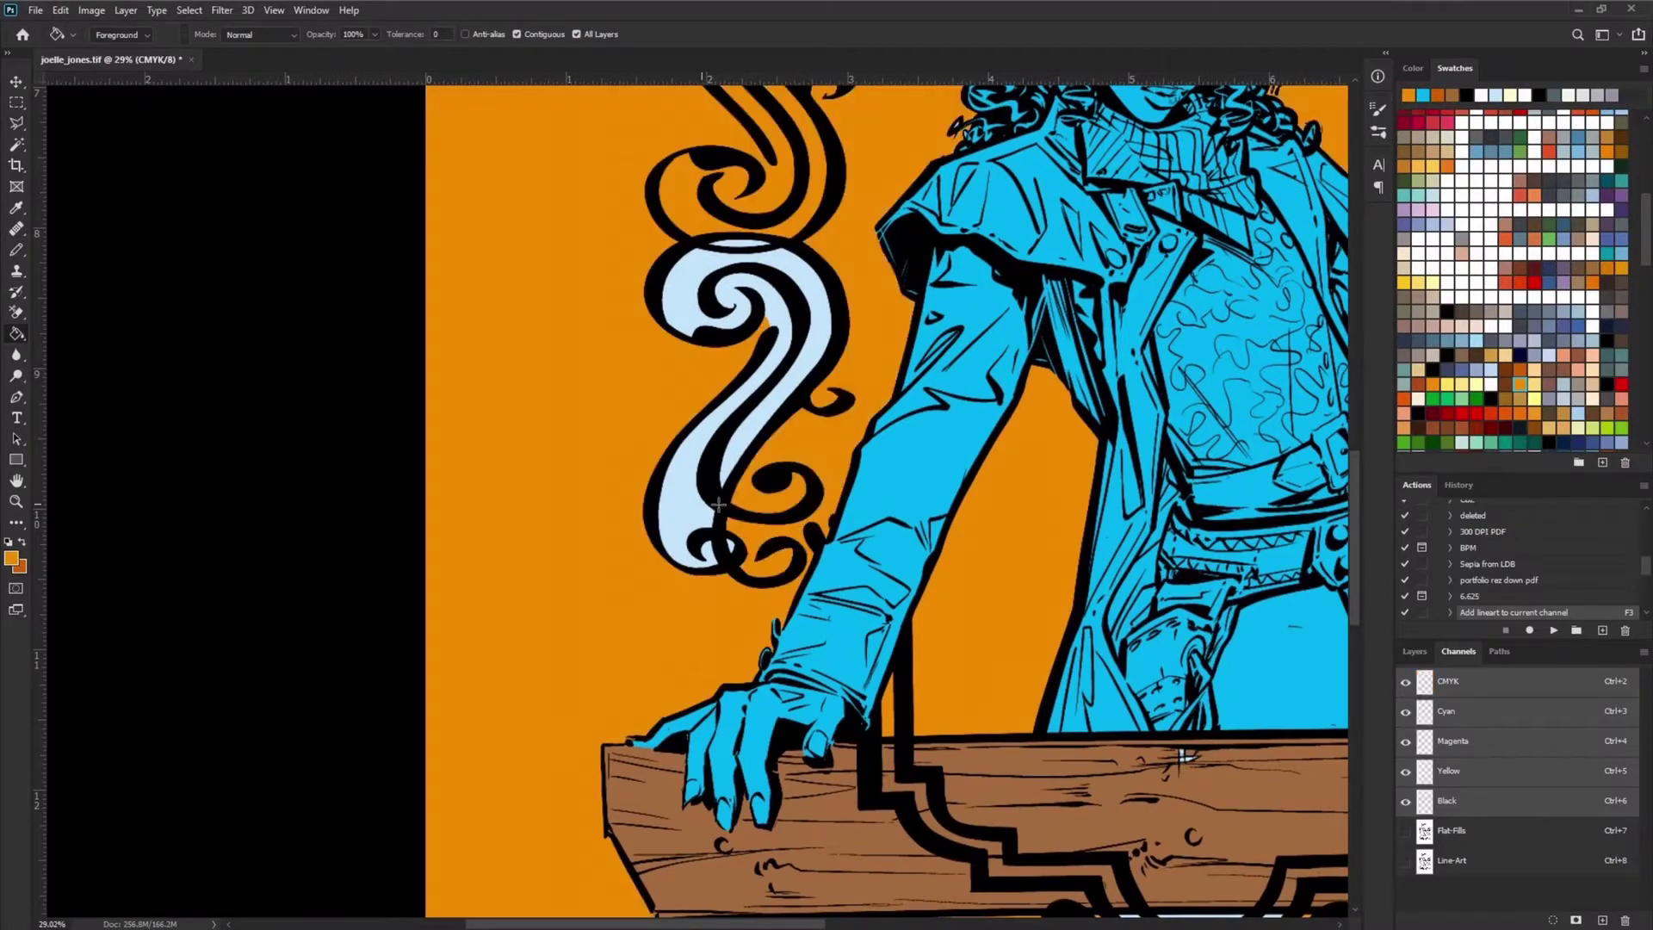
Step: Fill the scrollwork interior beside the leaning arm with orange and the opening between arm and coat with dark orange
scroll(1018, 321, "up", 6)
scroll(1017, 321, "right", 8)
scroll(1016, 322, "down", 5)
scroll(1017, 322, "up", 6)
scroll(1016, 321, "left", 5)
left_click(774, 655)
key("b")
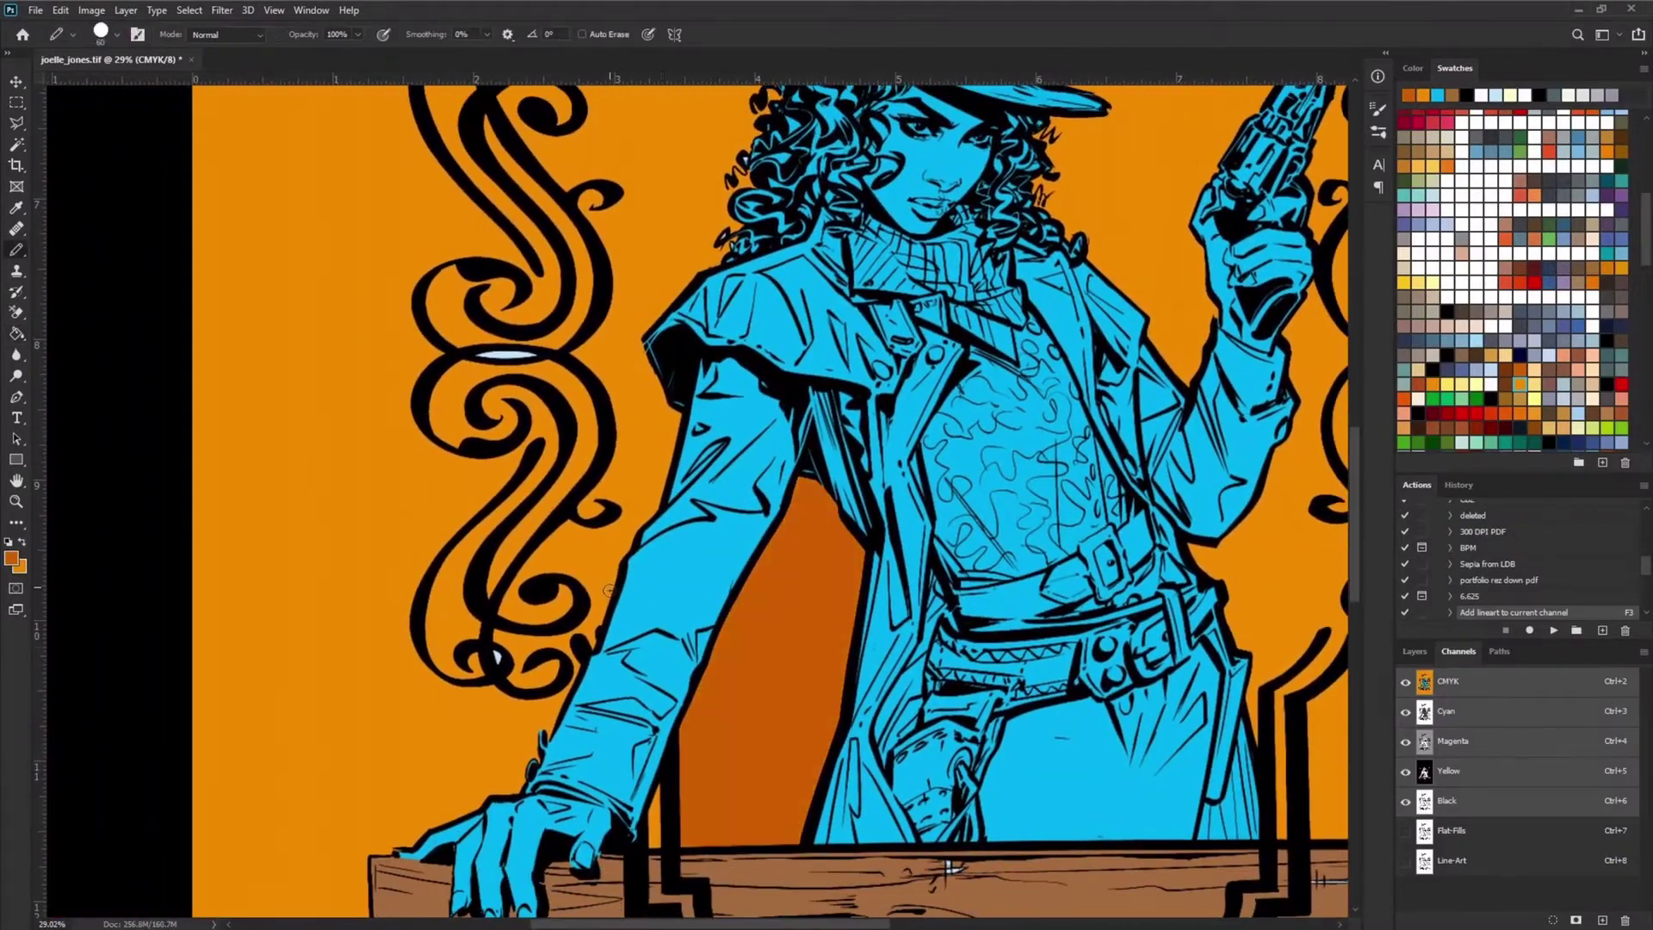
Step: Fill the framed panel behind the woman with dark orange, bounding it along the side scrollwork
left_click_drag(773, 561, 773, 794)
scroll(773, 794, "up", 2)
key("g")
left_click(1016, 482)
scroll(1024, 594, "down", 3)
scroll(1025, 594, "right", 5)
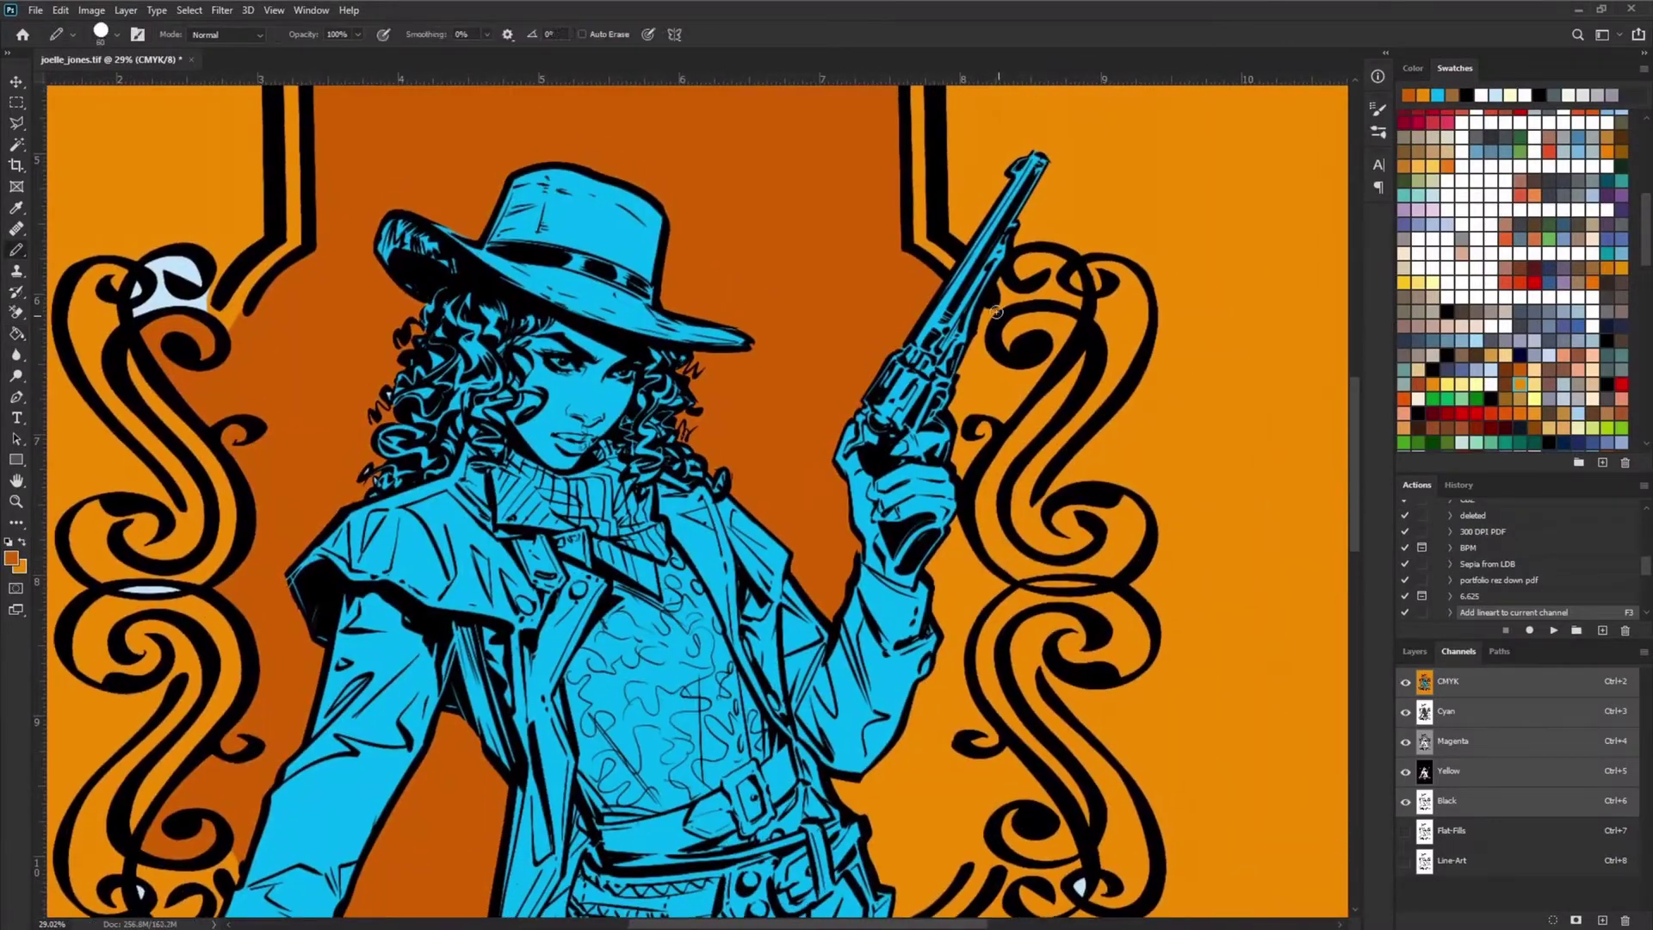
left_click(1025, 594)
scroll(1024, 594, "down", 3)
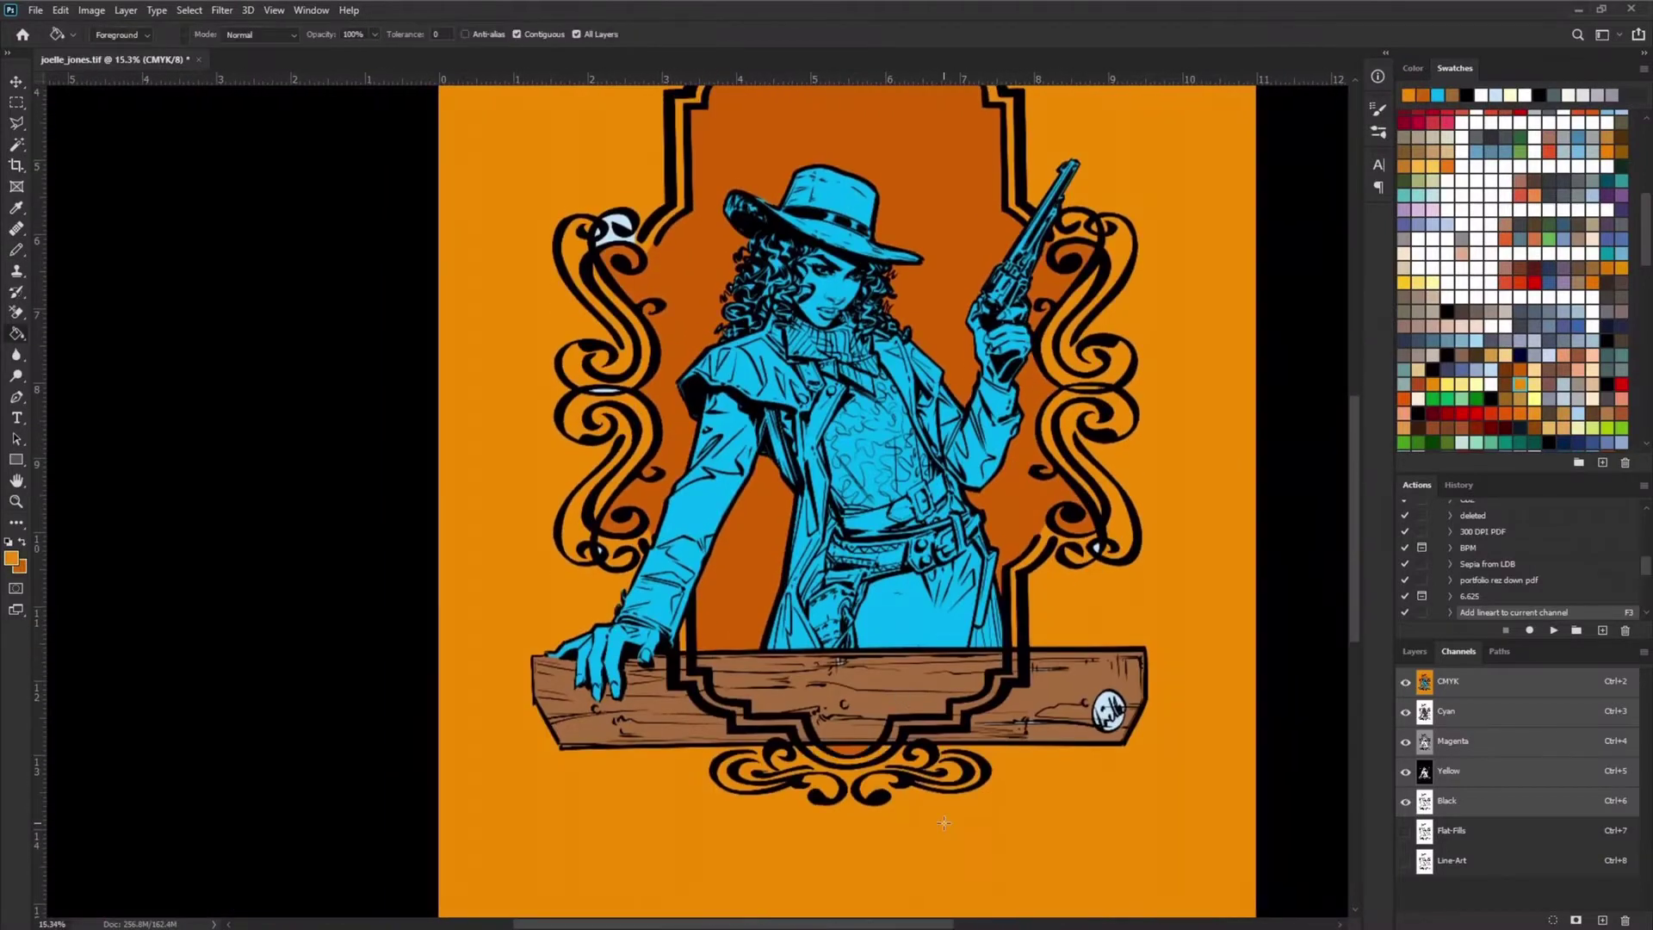
key("w")
key("b")
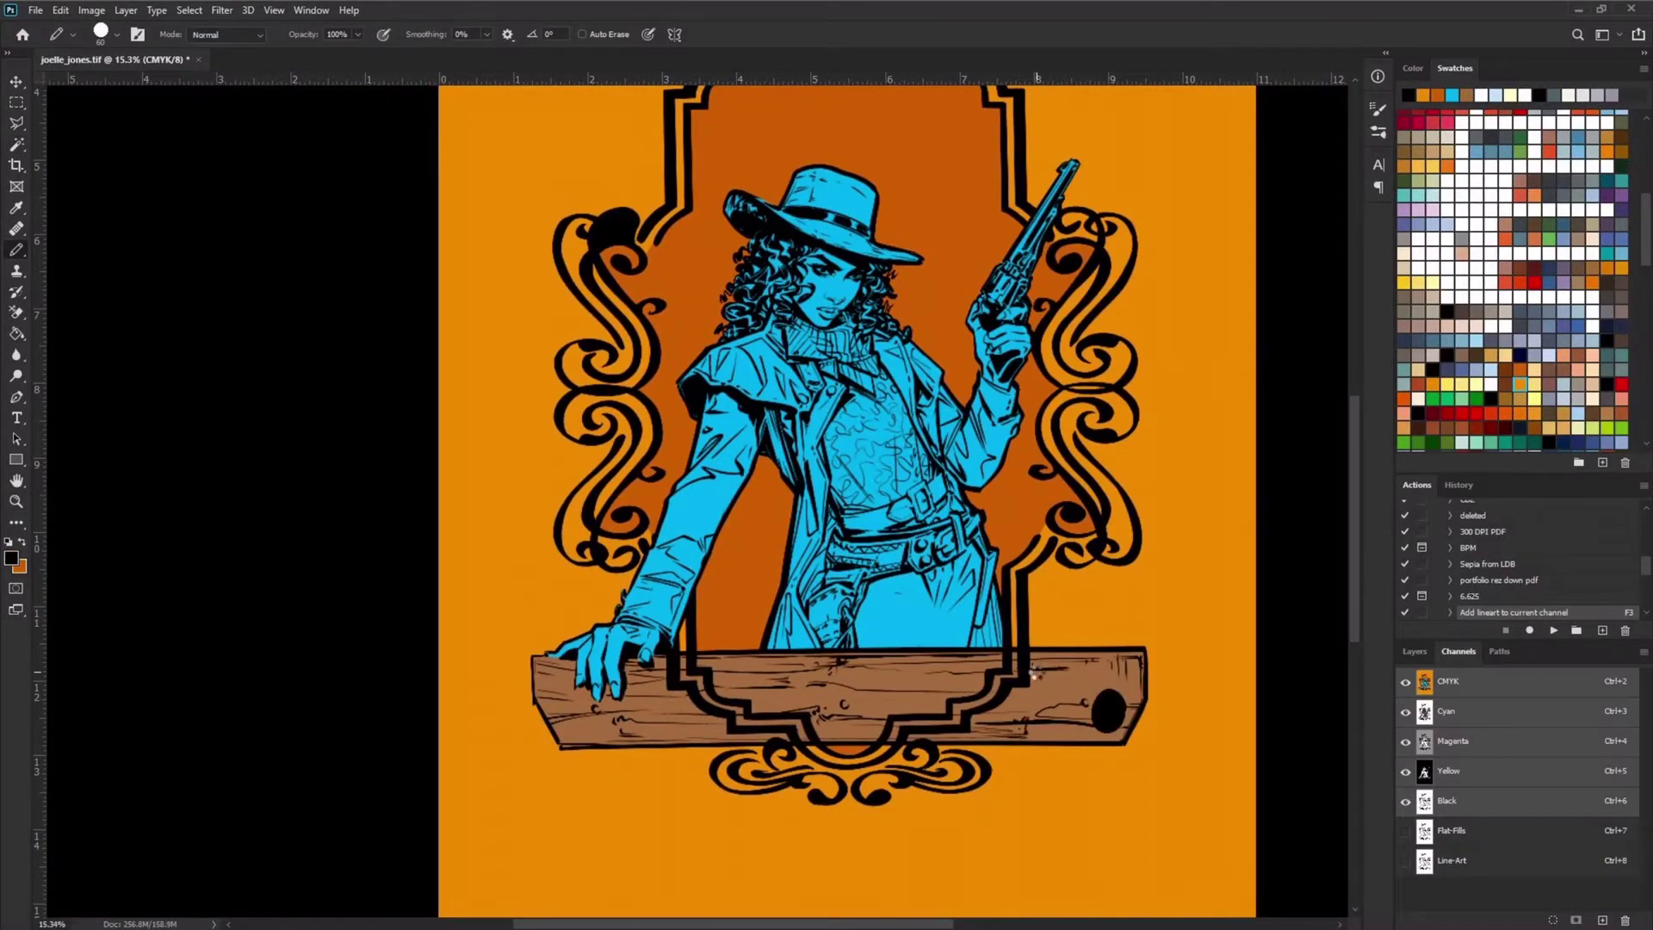
key("ctrl+z")
Step: Replace the leftover light-blue spots in the scrollwork and signature circle with the surrounding orange and brown flats
key("g")
key("x")
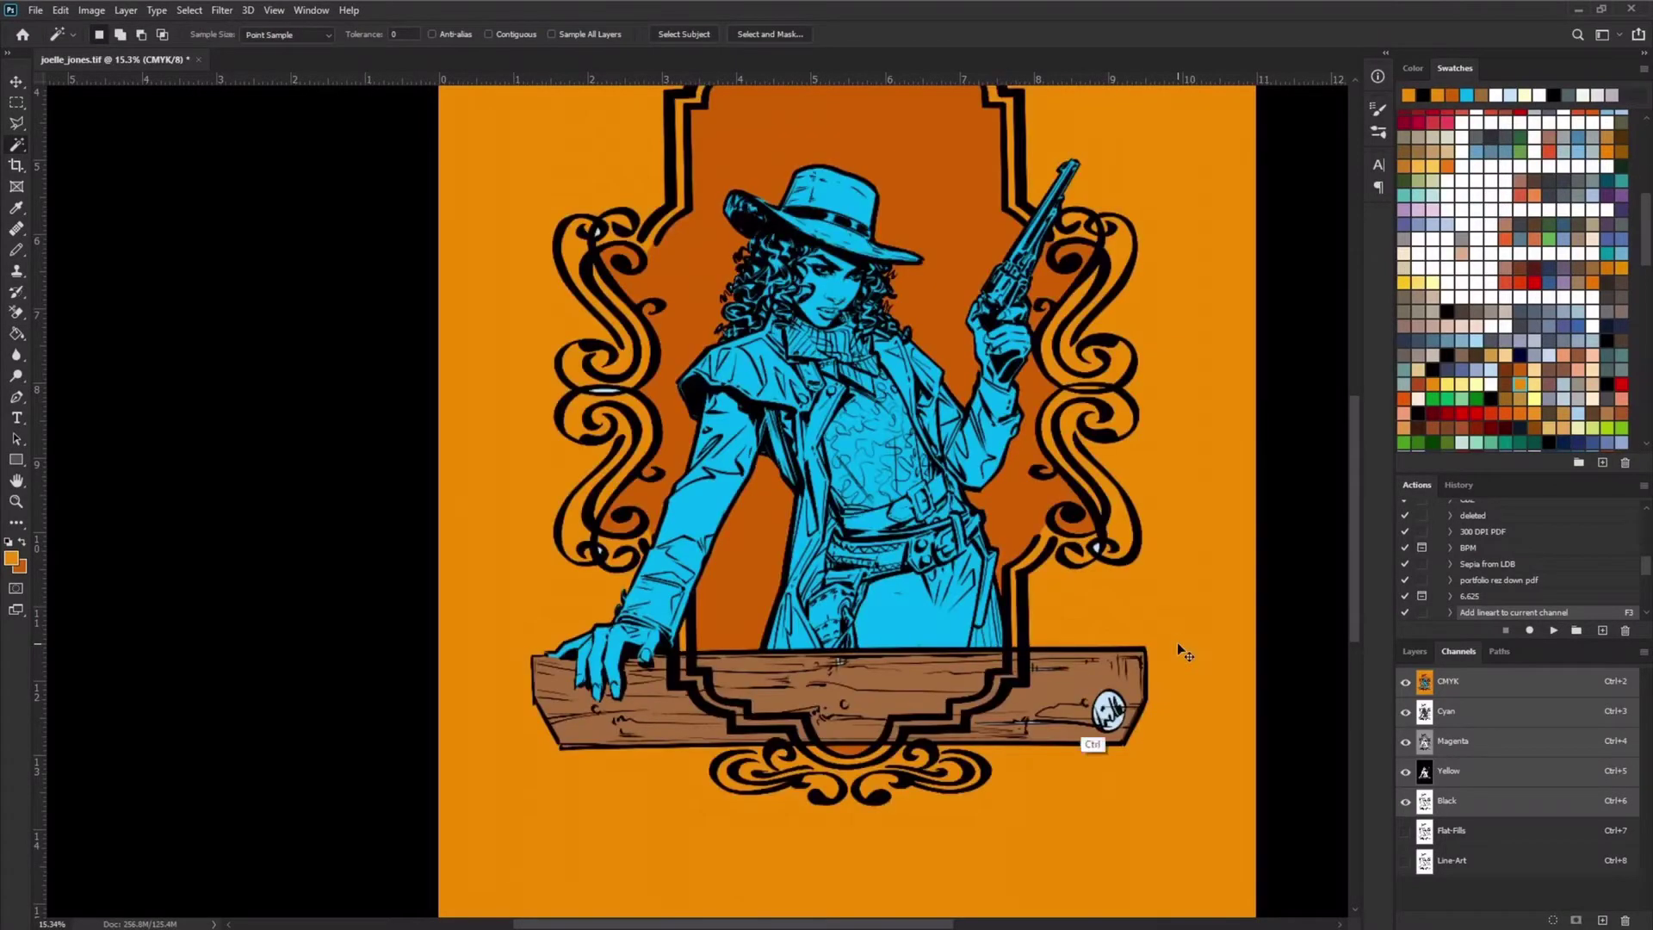
key("b")
key("x")
left_click_drag(1102, 699, 1112, 721)
key("ctrl+alt+z")
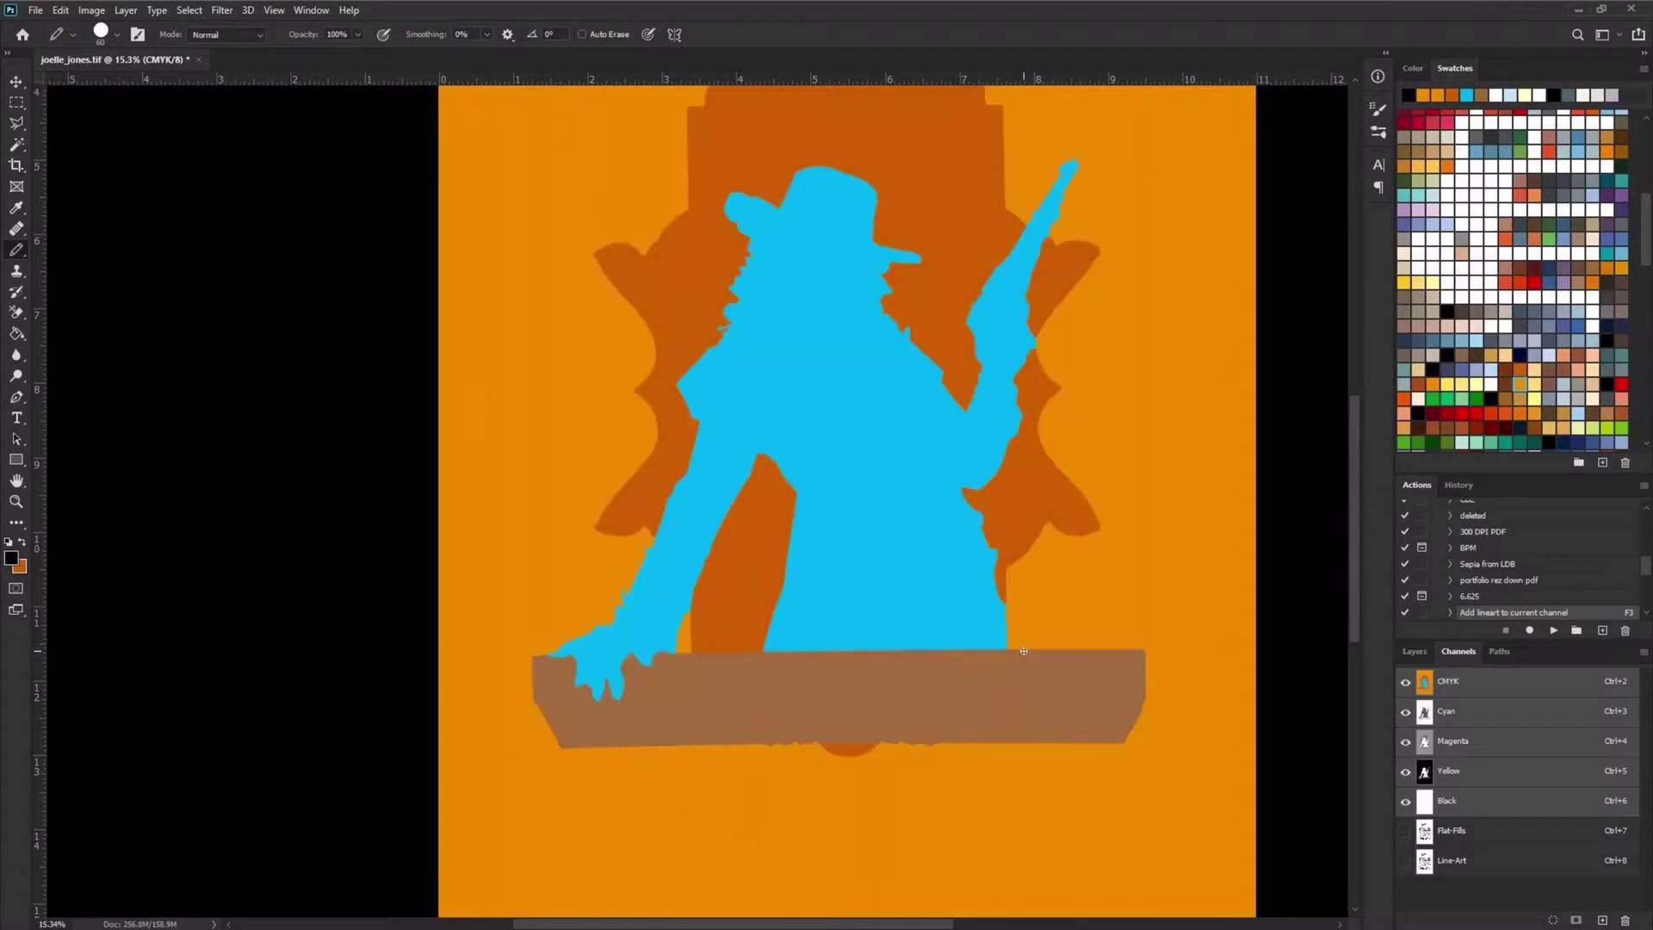
key("ctrl+shift+z")
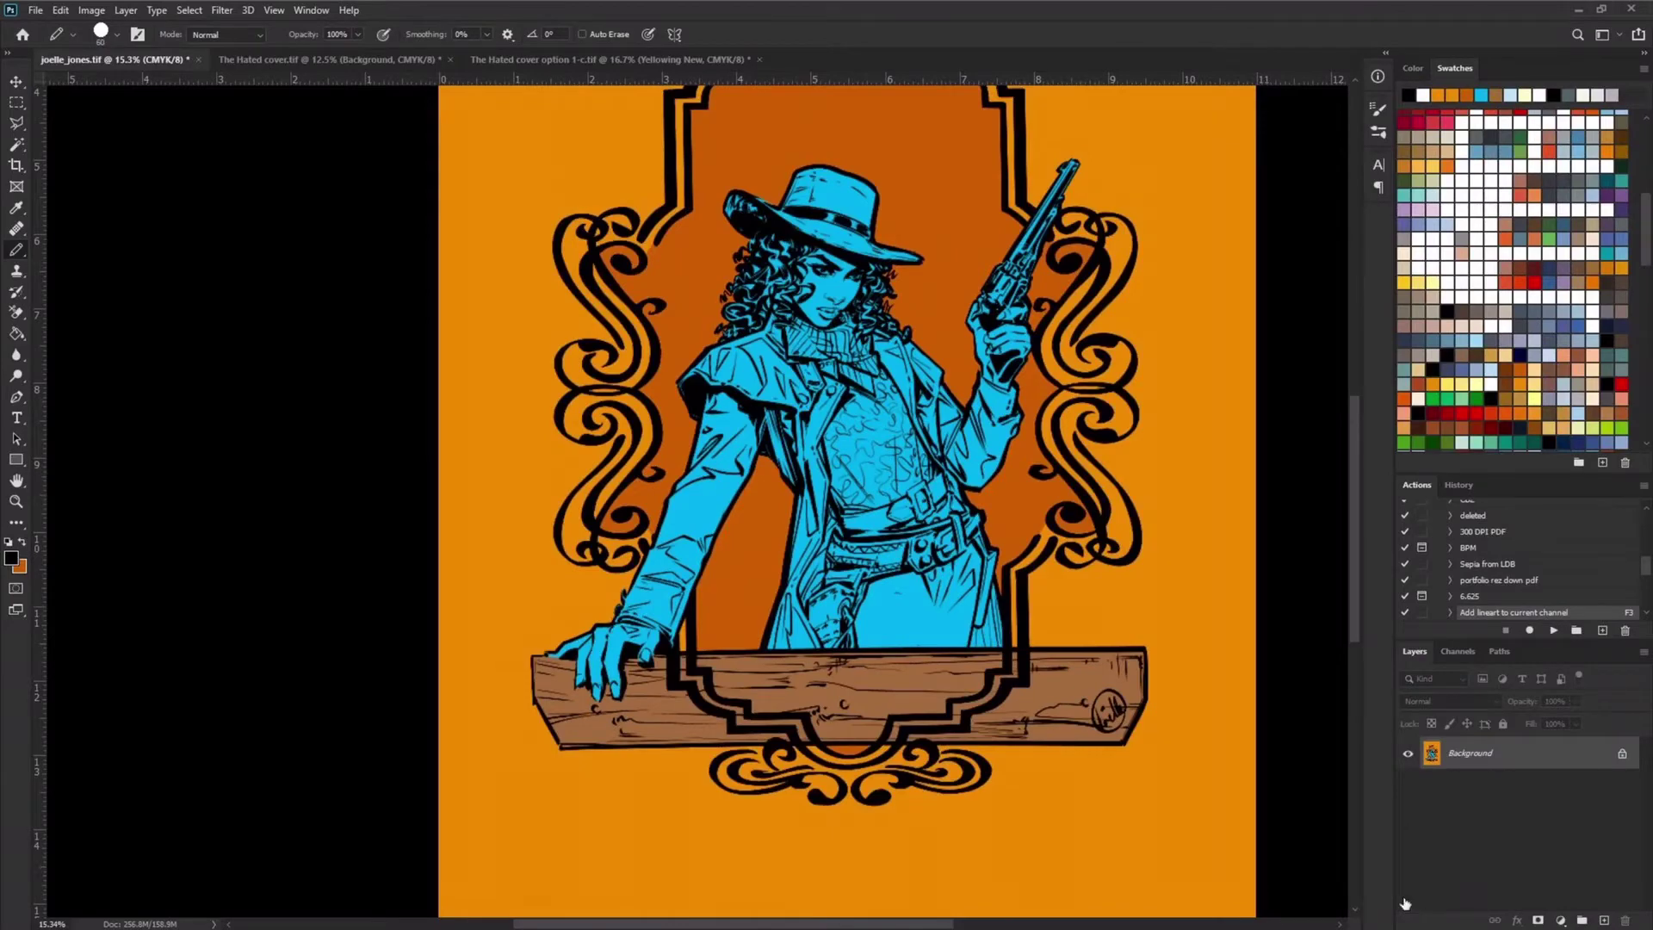
Step: Paint the curl over the cheek and both irises dark brown
key("ctrl+Tab")
key("ctrl+shift+Tab")
scroll(808, 486, "up", 5)
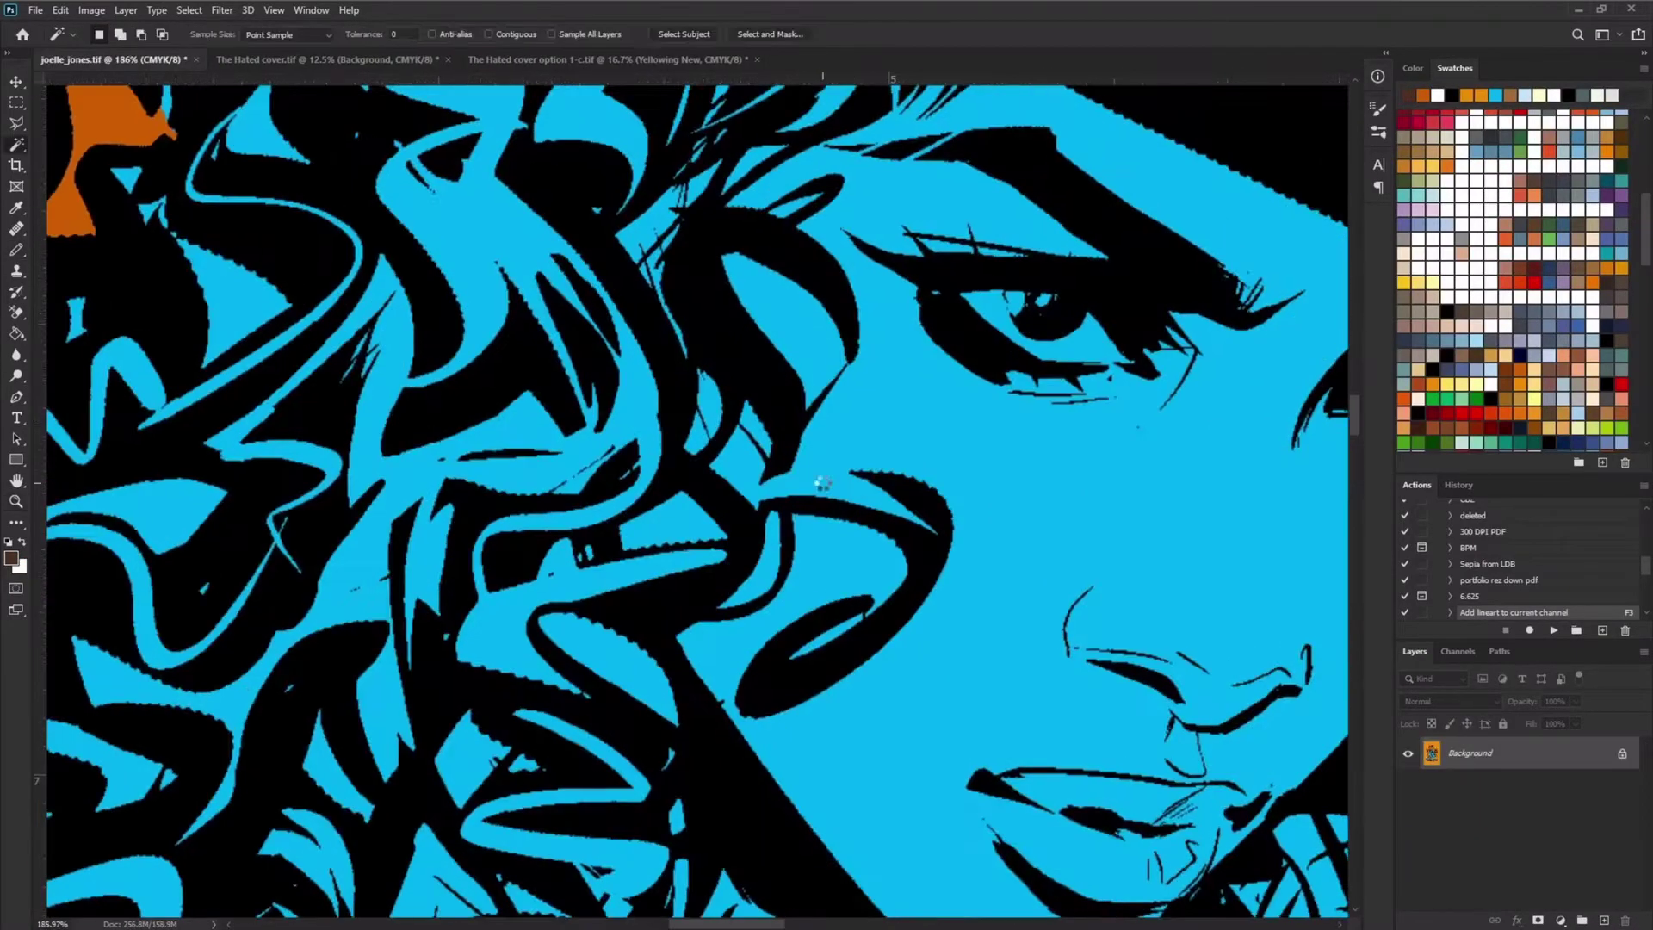
mouse_move(775, 495)
left_mouse_down()
mouse_move(807, 486)
mouse_move(936, 530)
left_mouse_up()
left_click_drag(1051, 312, 767, 351)
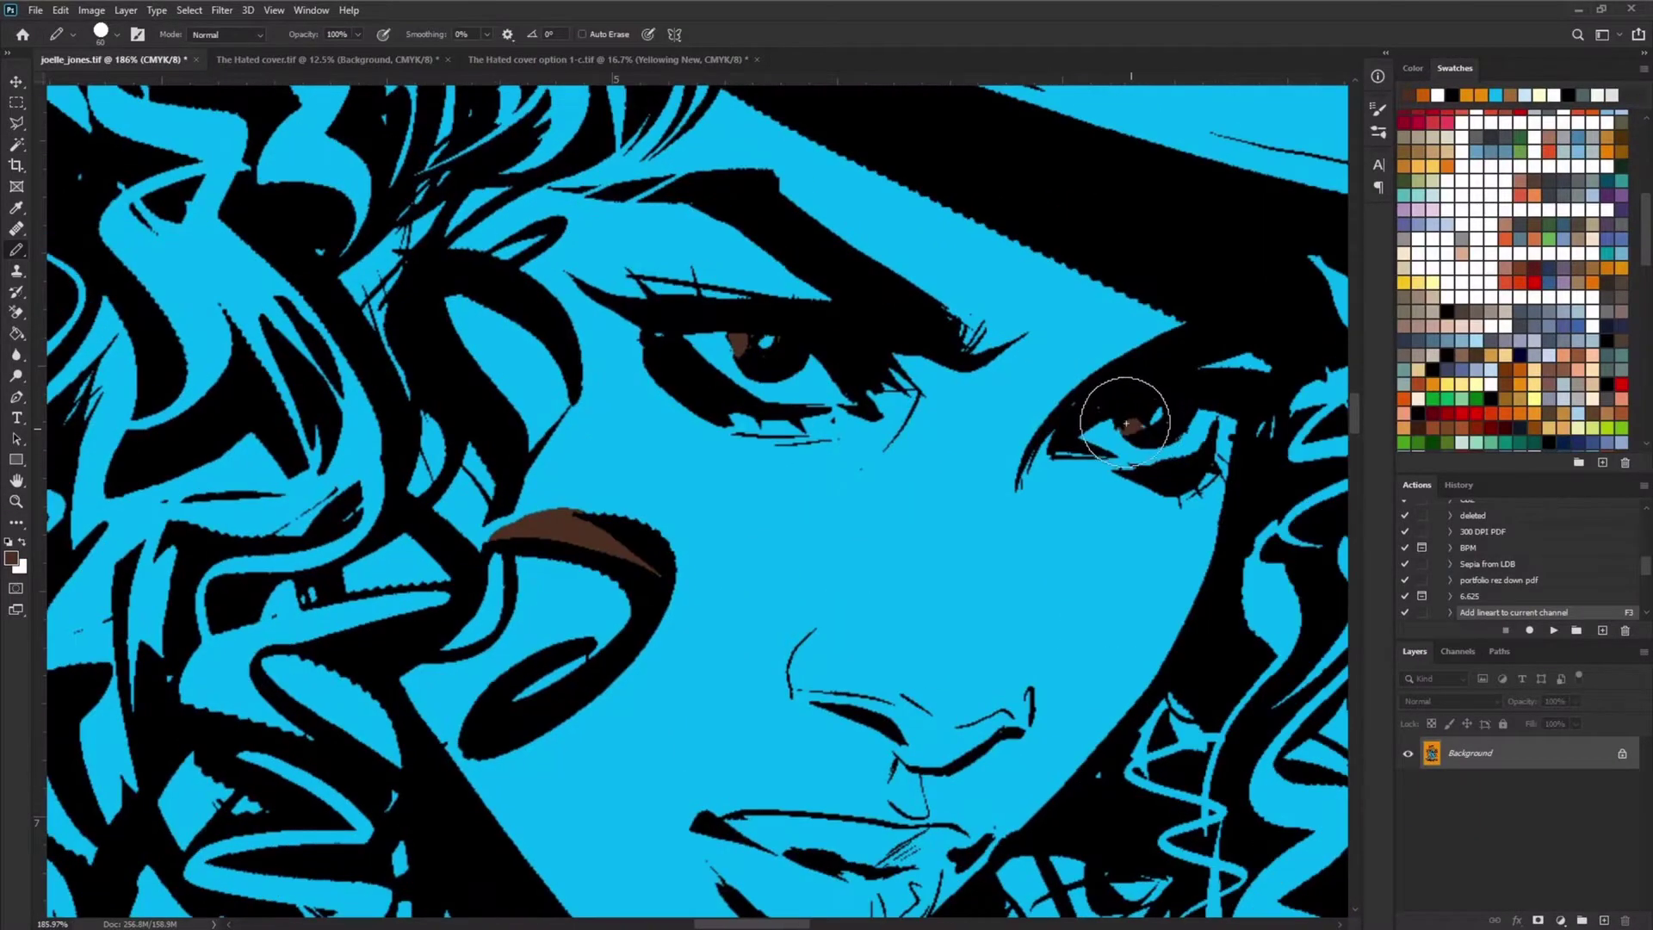
Step: Colour the whites of both eyes white
key("x")
mouse_move(1085, 434)
left_mouse_down()
mouse_move(1146, 457)
mouse_move(1210, 422)
left_mouse_up()
left_click_drag(800, 397, 835, 393)
key("g")
left_click(824, 389)
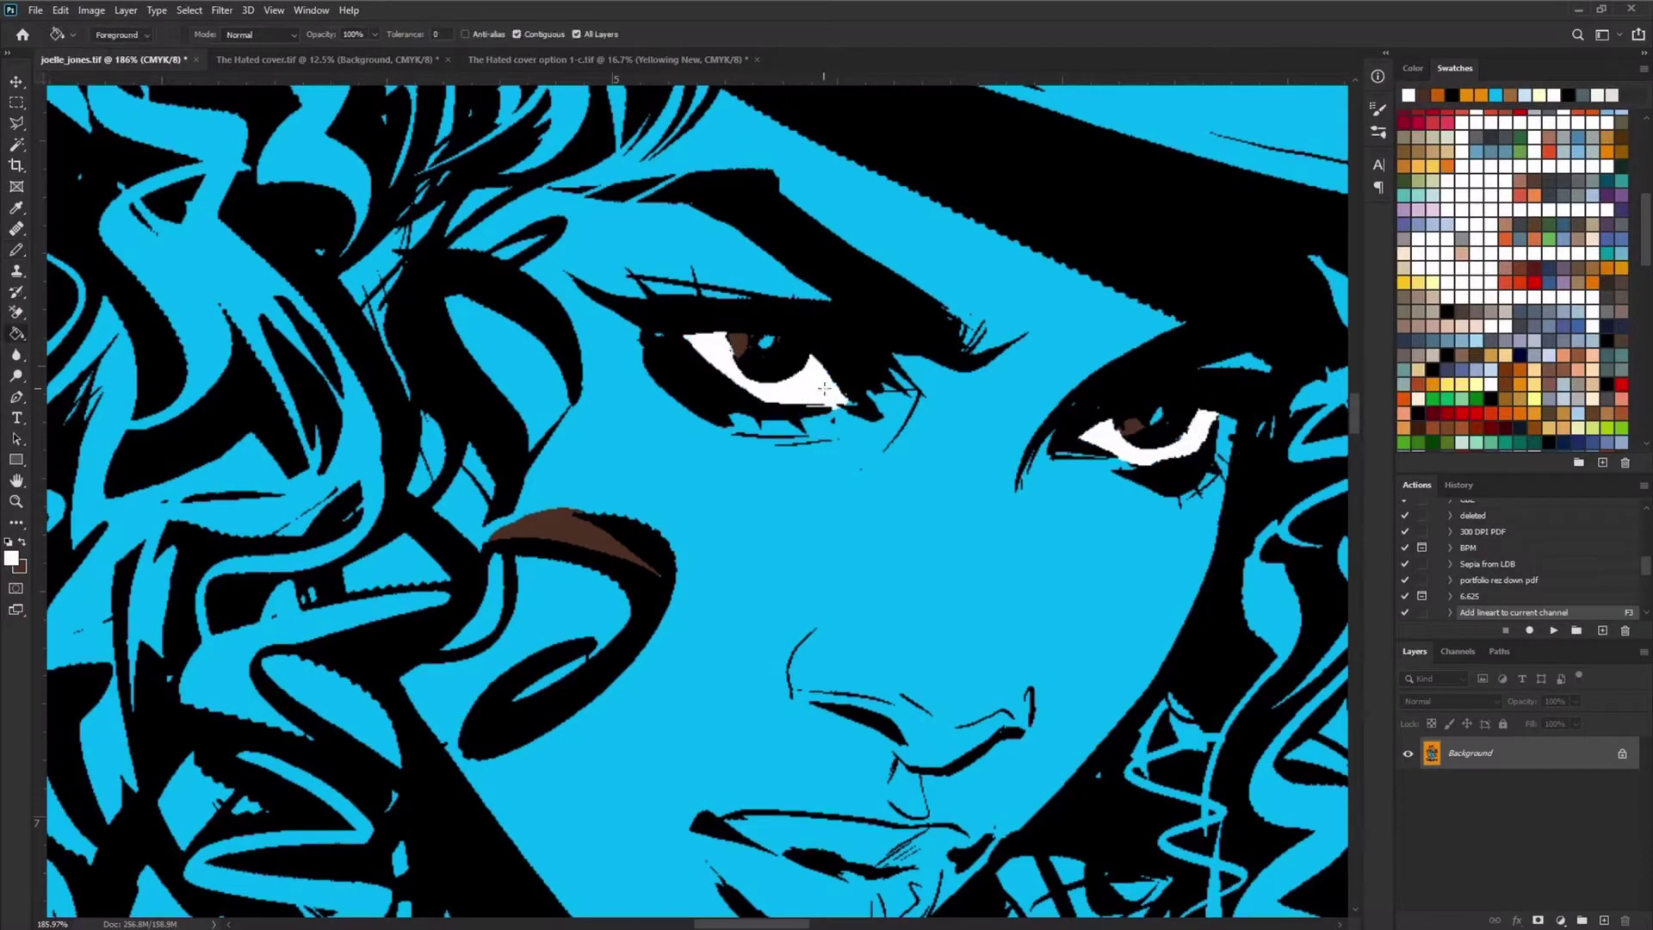
Step: Colour the curls beside the forehead and temple dark brown, sampling the brown already used on the cheek curl
left_click_drag(851, 458, 1032, 485)
left_click(775, 559, "alt")
left_click(655, 620)
left_click(344, 431)
key("b")
mouse_move(576, 413)
left_mouse_down()
mouse_move(557, 261)
mouse_move(576, 399)
left_mouse_up()
left_click_drag(701, 287, 959, 581)
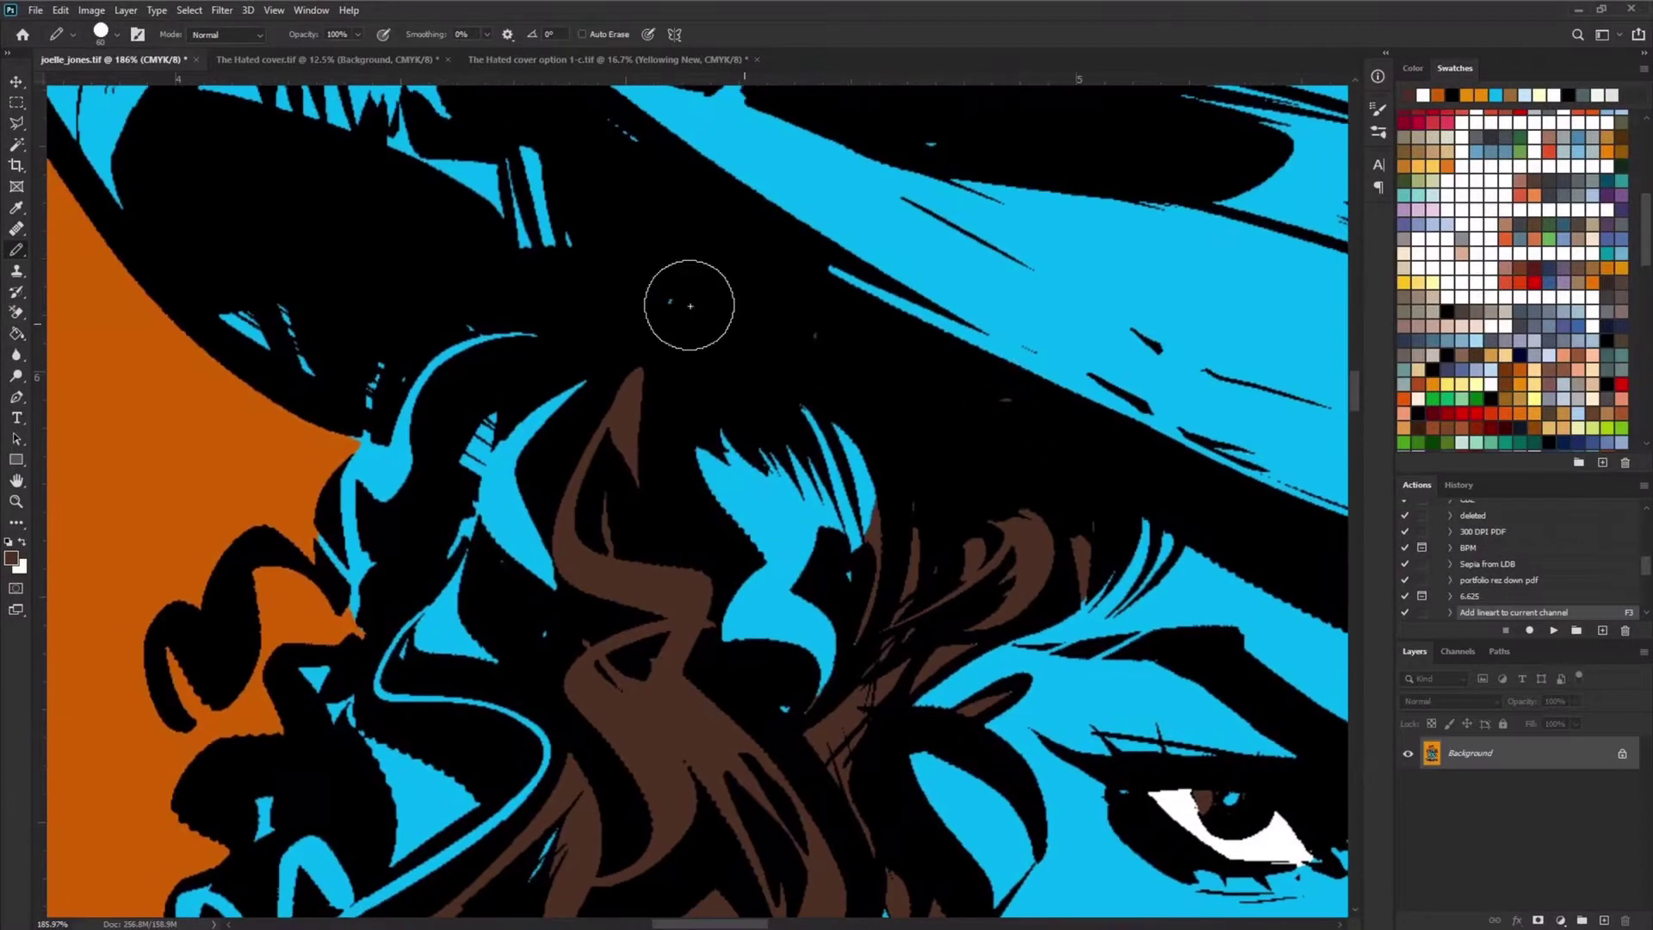
Step: Paint the outer curls beneath the drooping side of the hat brim dark brown
mouse_move(534, 334)
left_mouse_down()
mouse_move(372, 461)
mouse_move(413, 450)
mouse_move(388, 603)
left_mouse_up()
left_click_drag(259, 645, 525, 336)
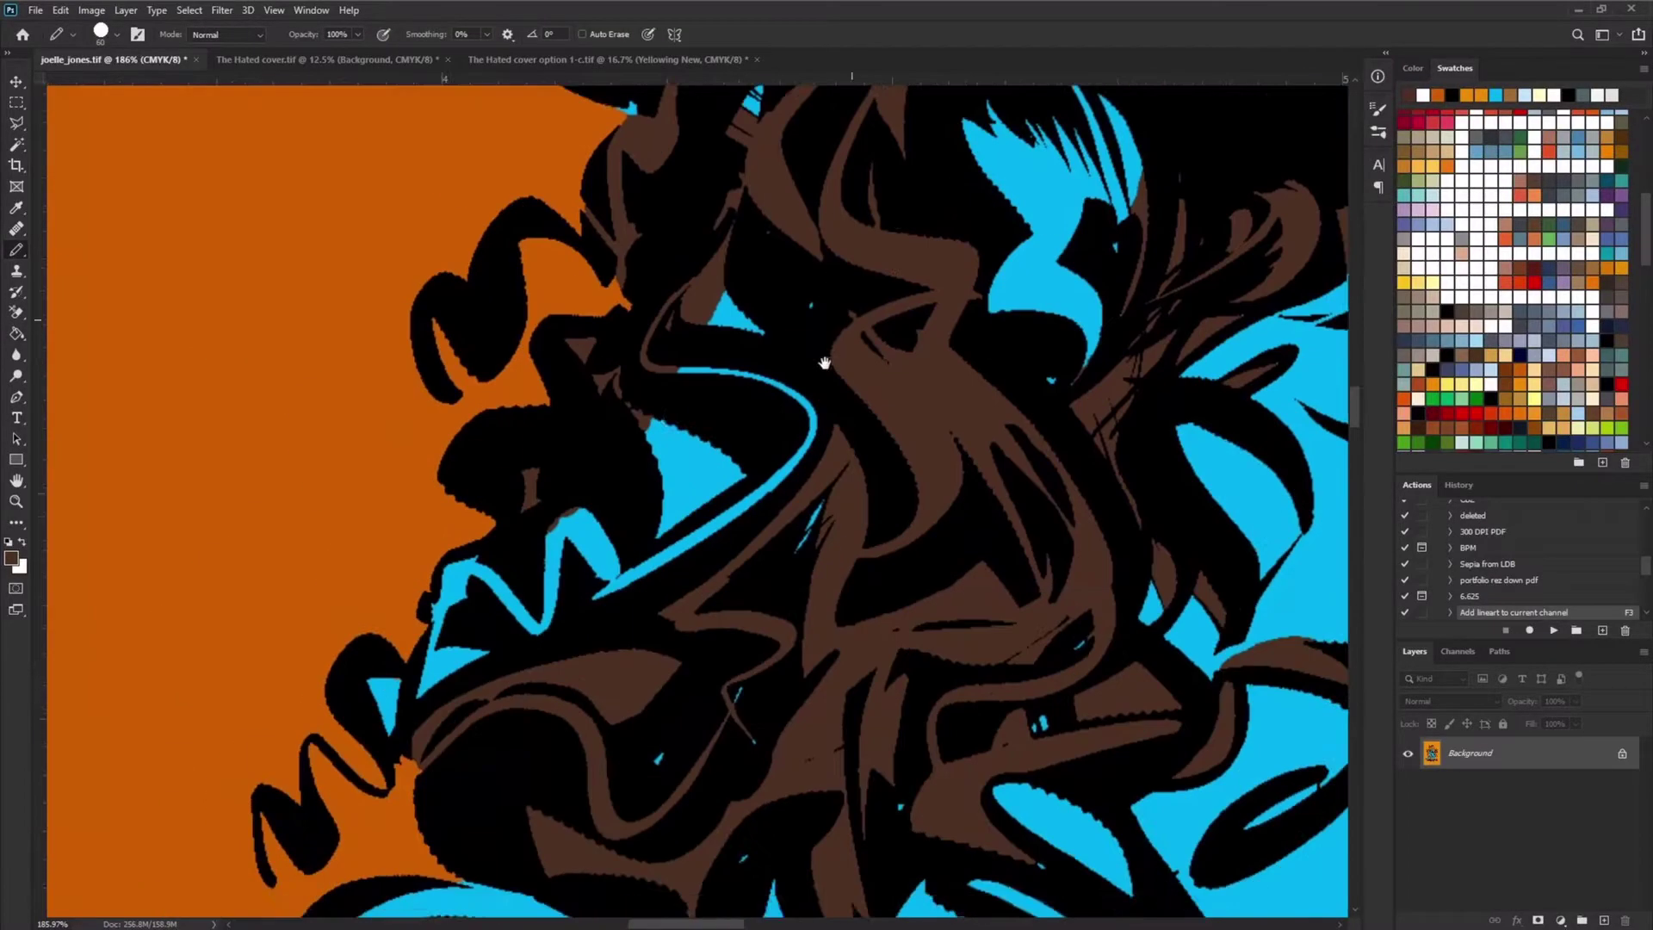
mouse_move(482, 620)
left_mouse_down()
mouse_move(504, 594)
mouse_move(775, 499)
left_mouse_up()
Step: Colour the lower curls above the coat shoulder and beside the neck with the same dark brown
key("g")
scroll(344, 723, "down", 5)
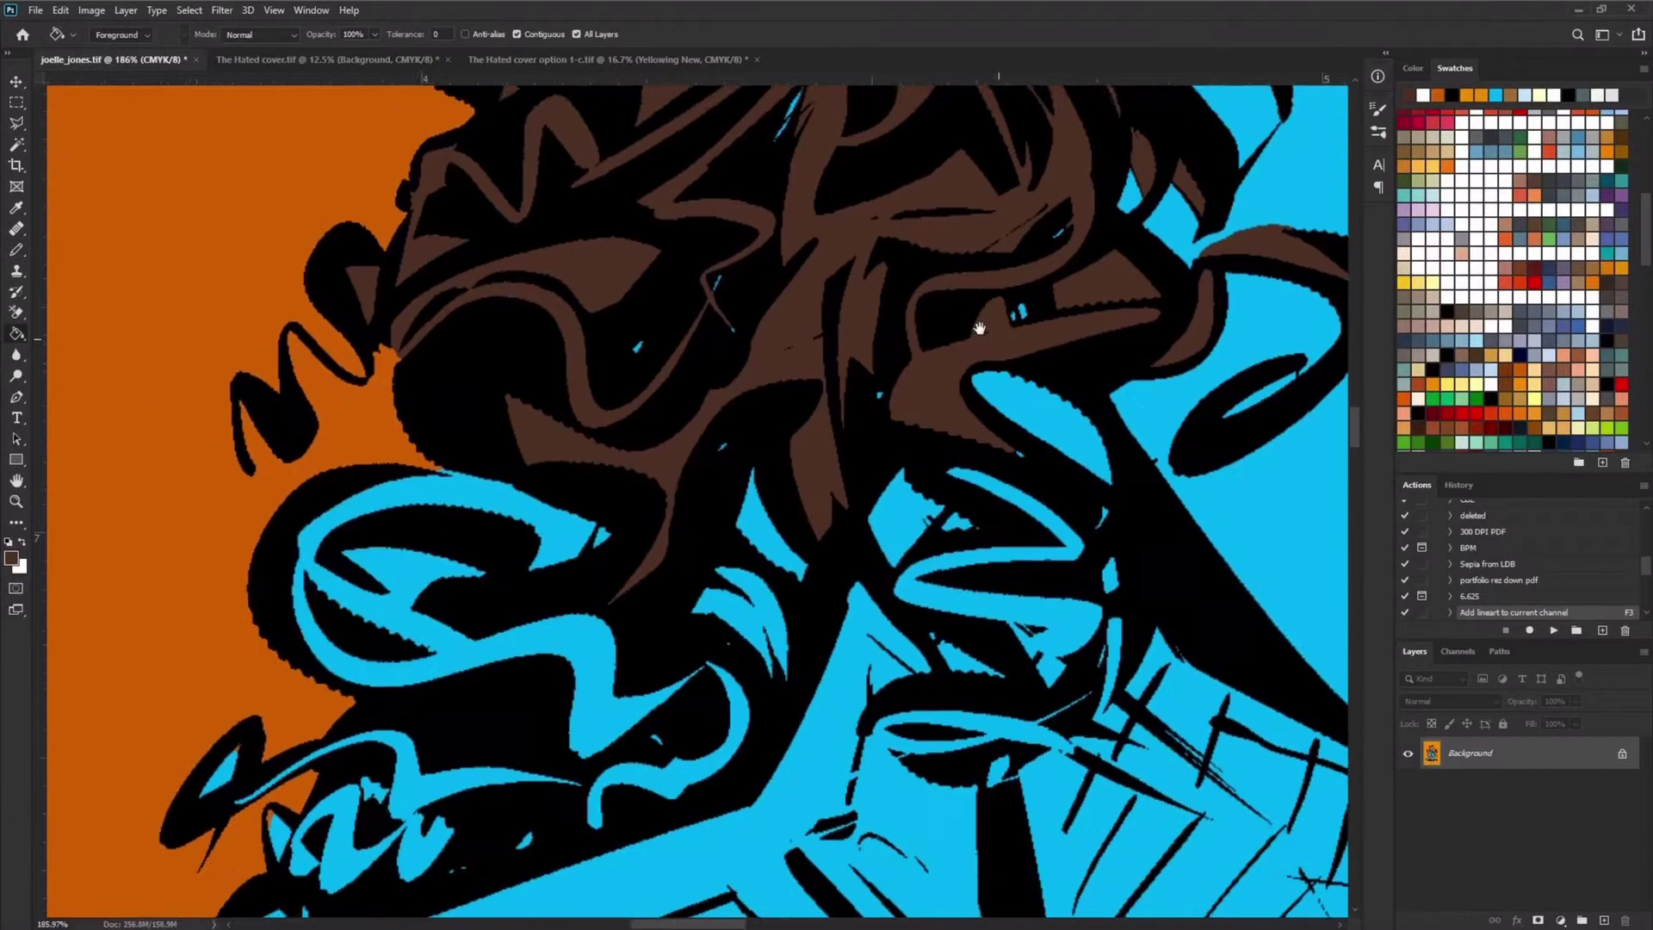
left_click(250, 713)
scroll(258, 719, "up", 6)
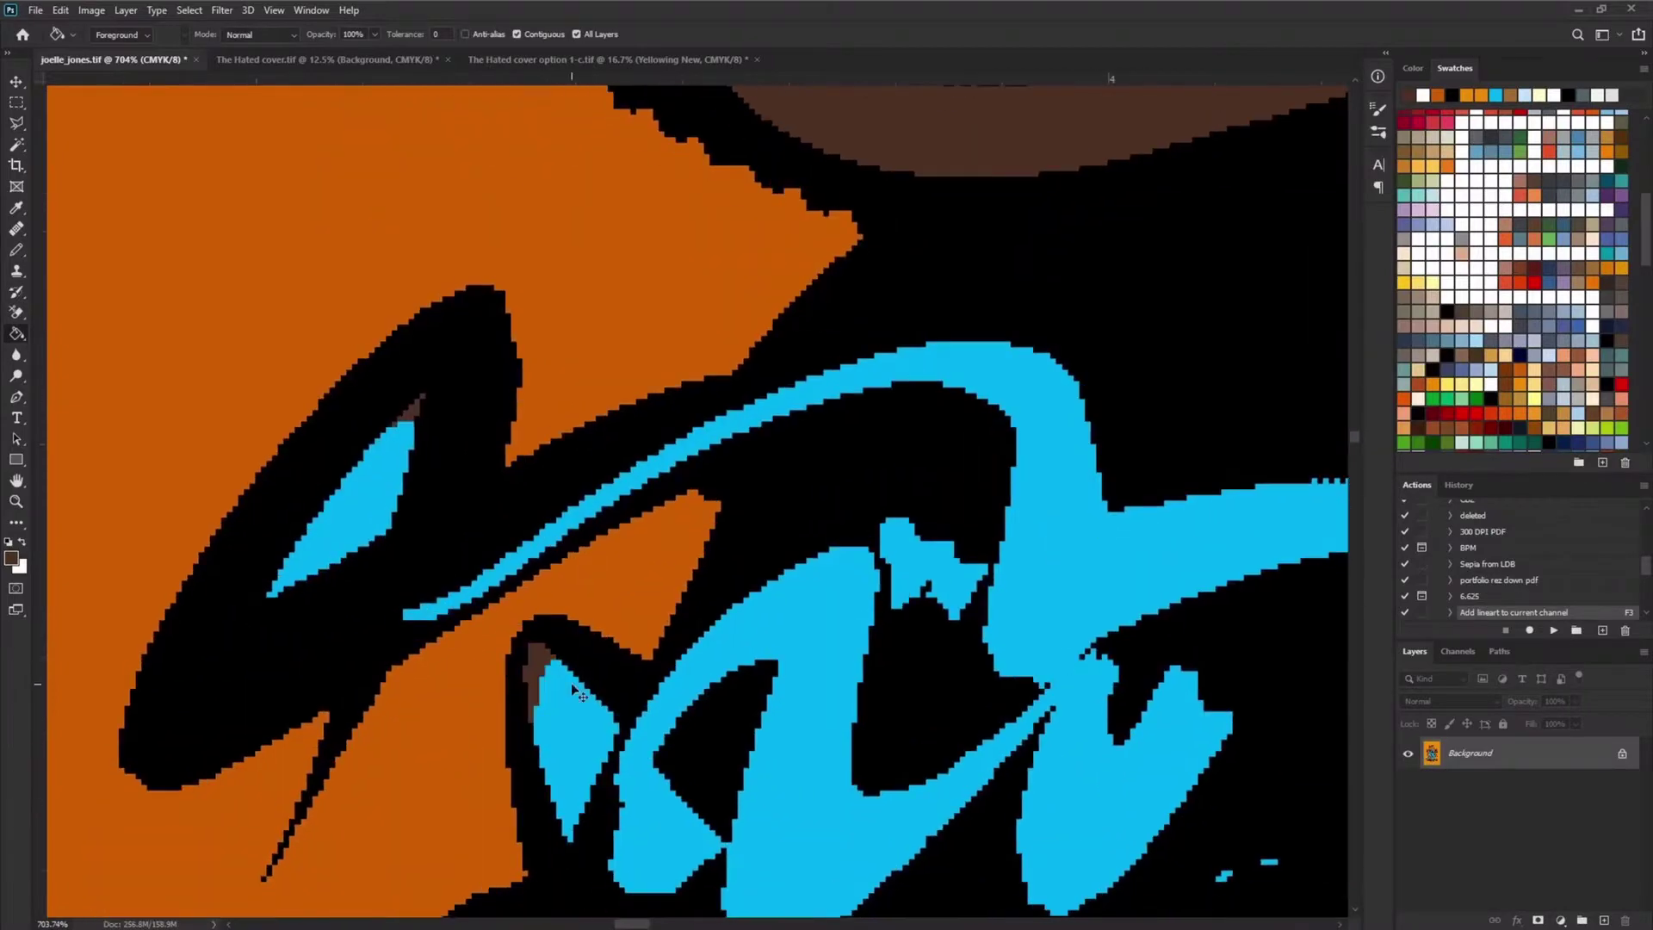
scroll(731, 424, "down", 6)
key("Tab")
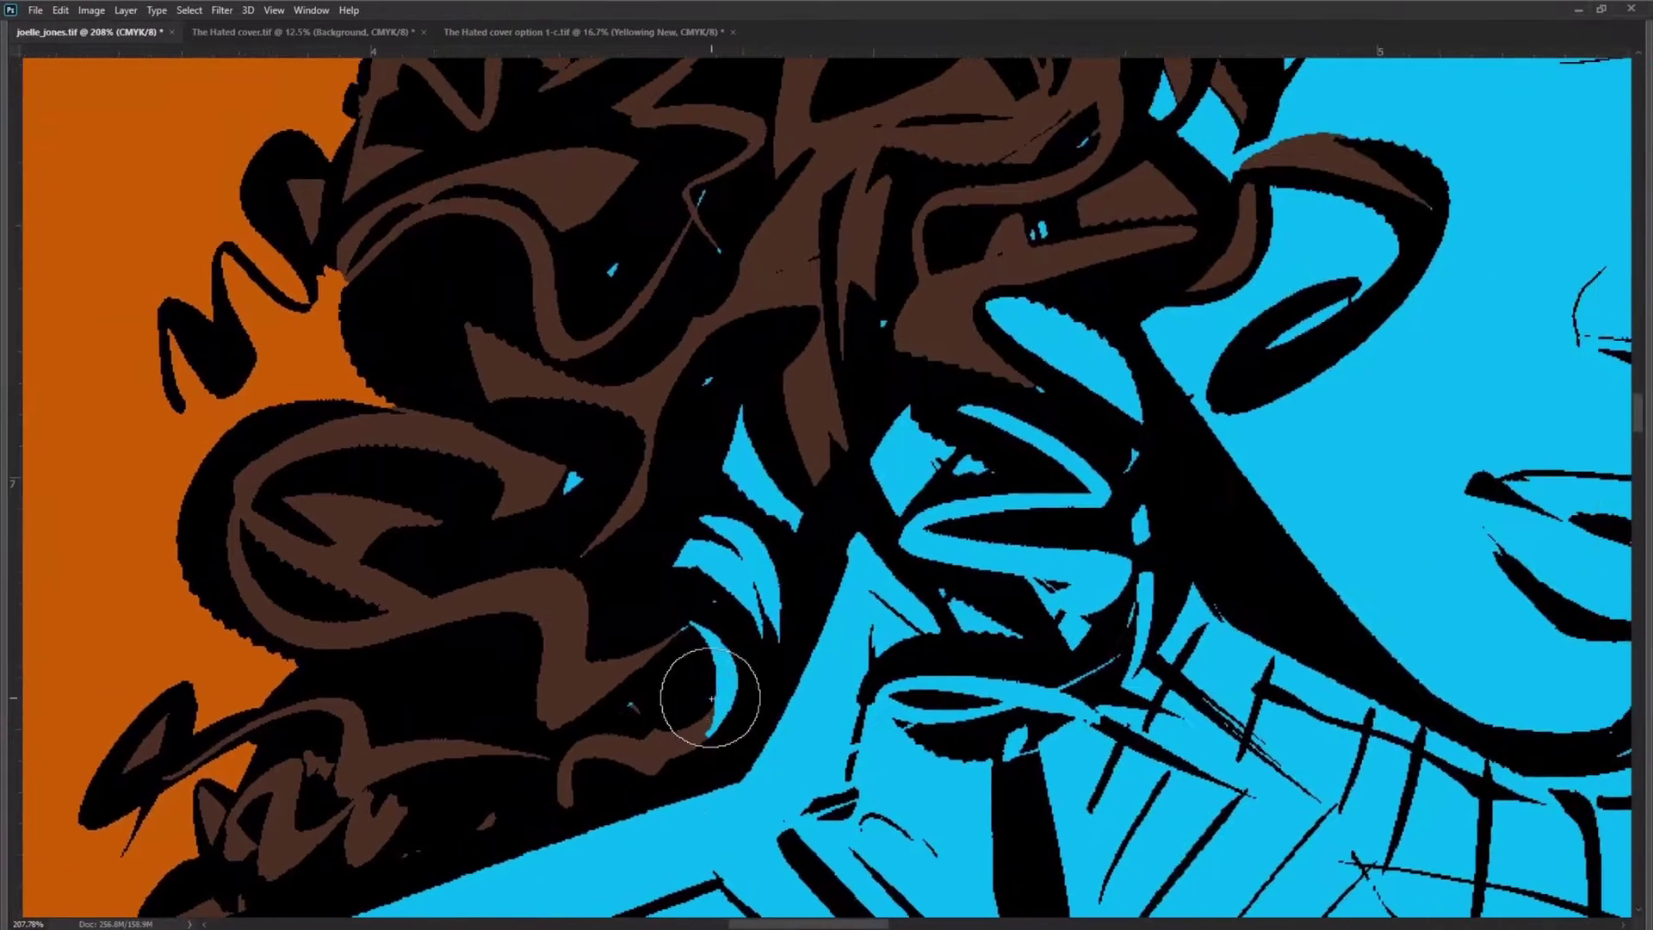
key("b")
mouse_move(891, 699)
left_mouse_down()
mouse_move(1052, 687)
mouse_move(1087, 609)
mouse_move(978, 516)
mouse_move(989, 675)
mouse_move(1033, 697)
left_mouse_up()
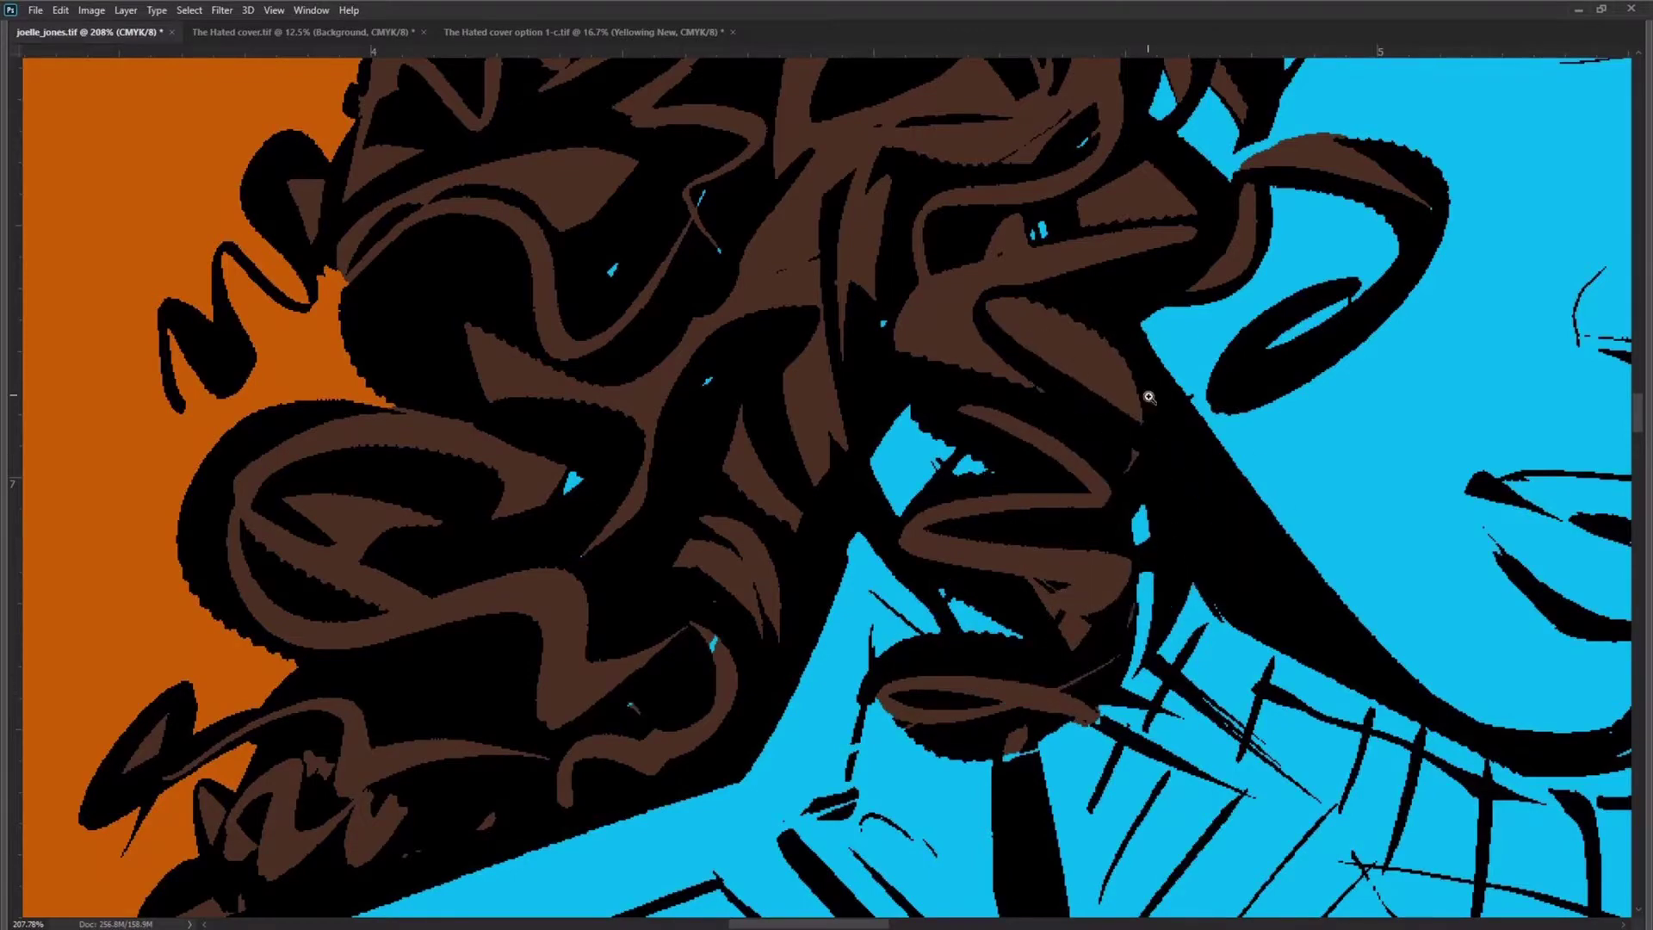
Step: Paint the curls on the gun-hand side of the face dark brown, from the coat collar up to the hat brim
scroll(1145, 535, "down", 5)
scroll(1140, 537, "up", 5)
left_click_drag(999, 78, 975, 531)
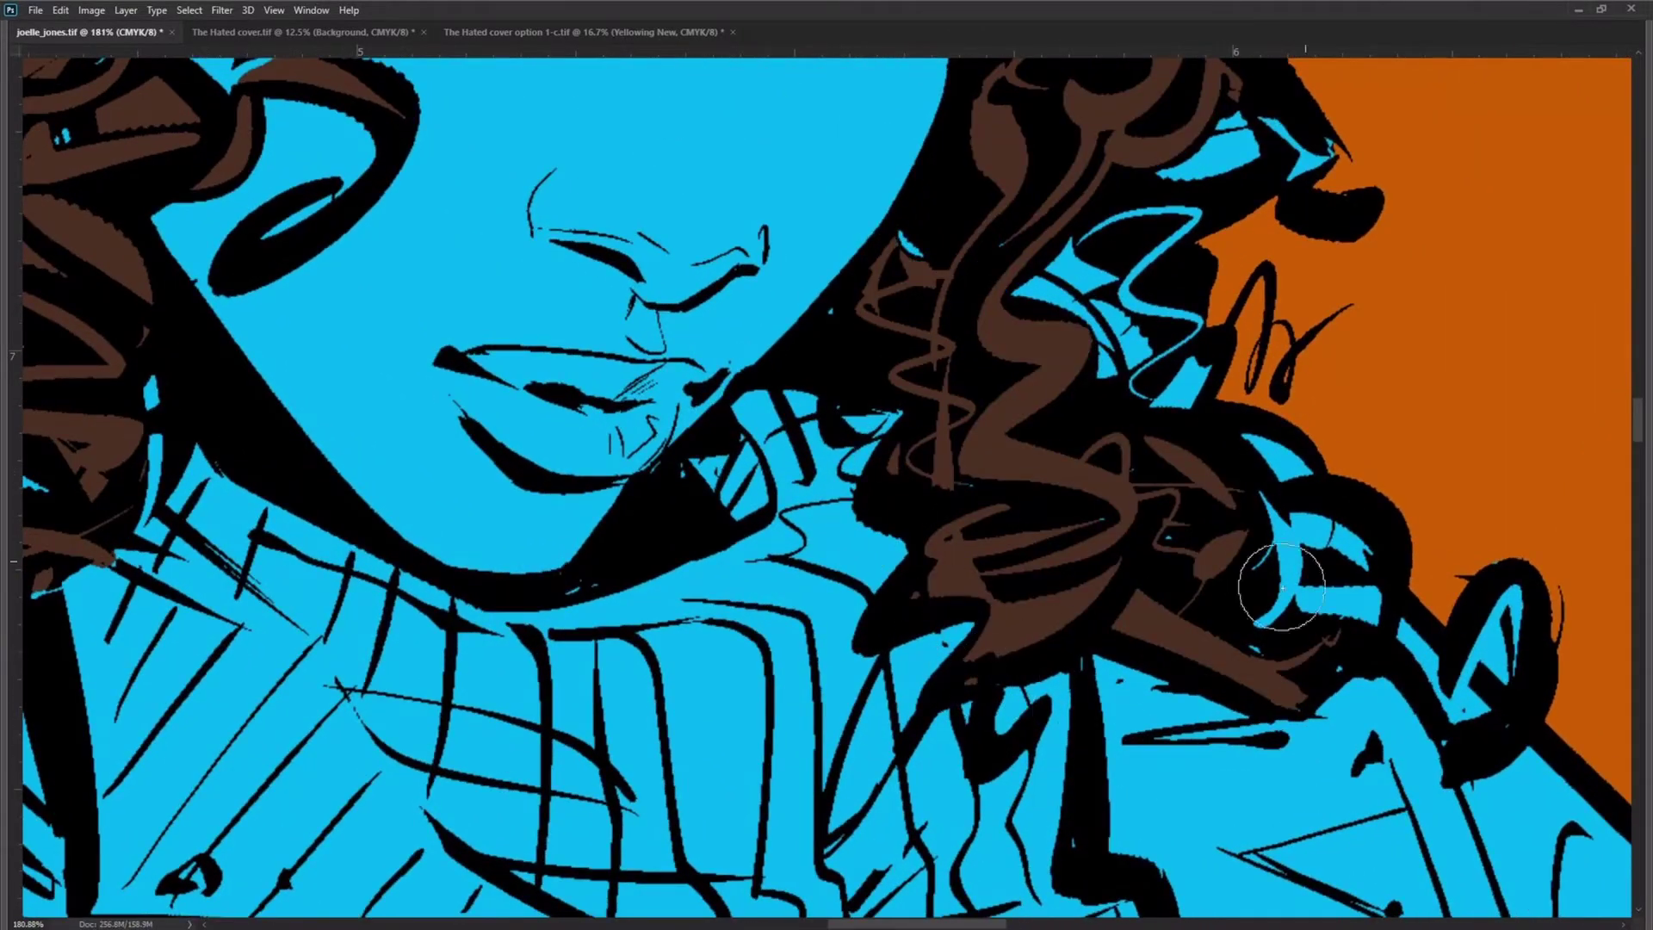
mouse_move(1281, 587)
left_mouse_down()
mouse_move(1380, 516)
mouse_move(1412, 551)
left_mouse_up()
left_click_drag(1455, 715, 1492, 635)
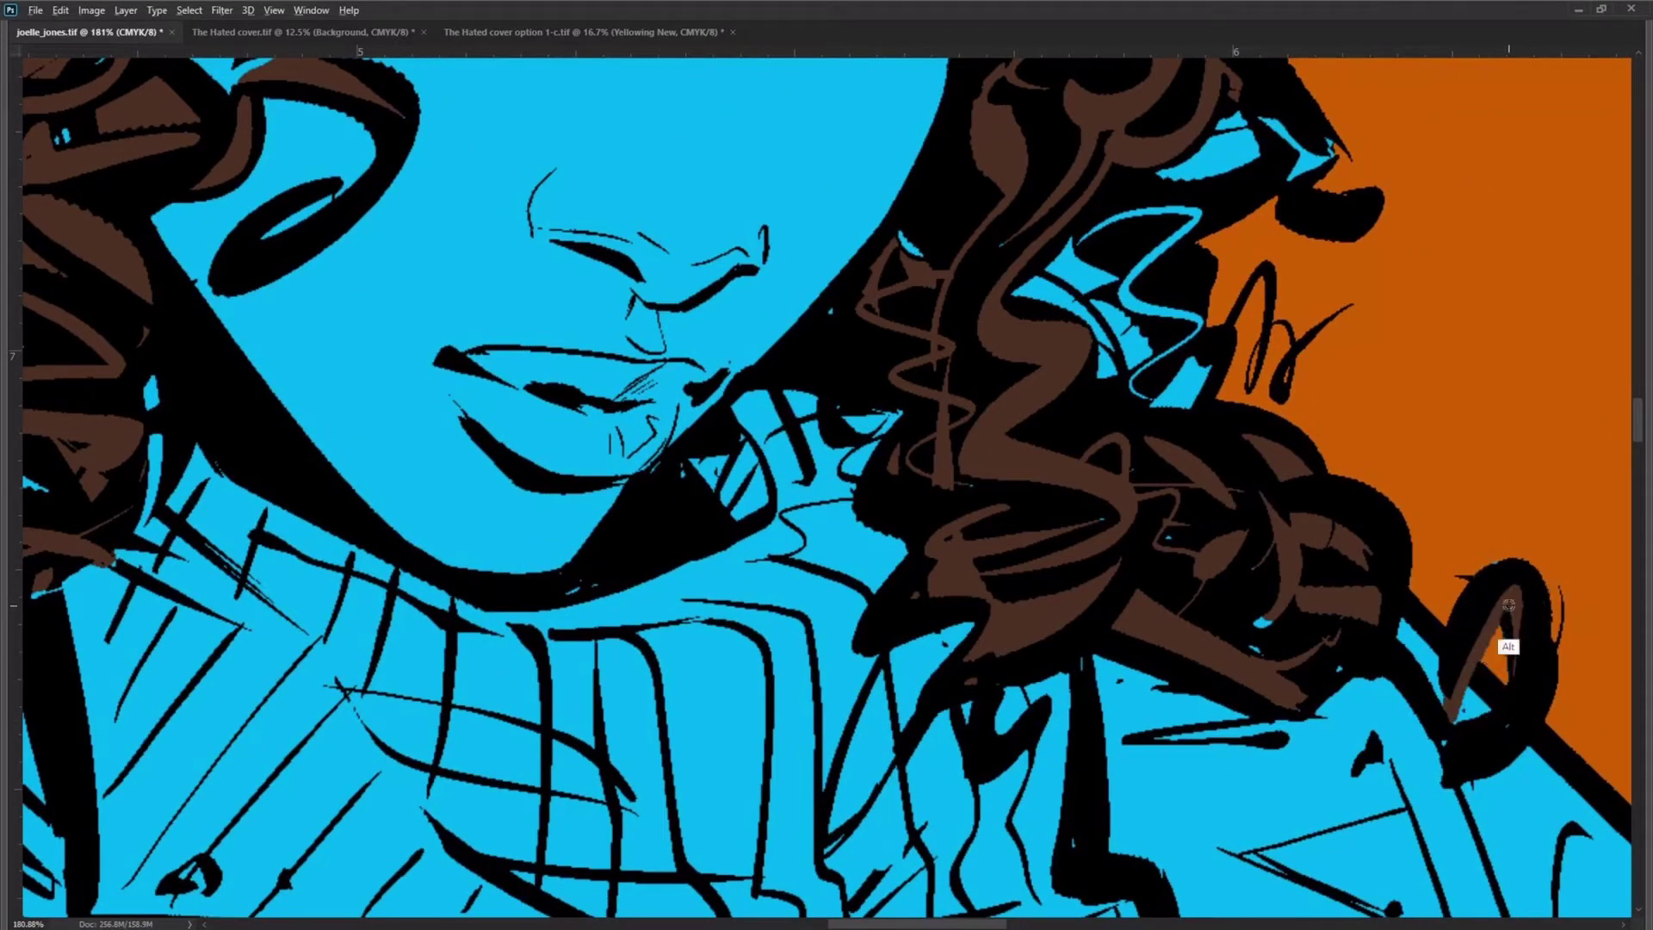
scroll(1131, 310, "up", 6)
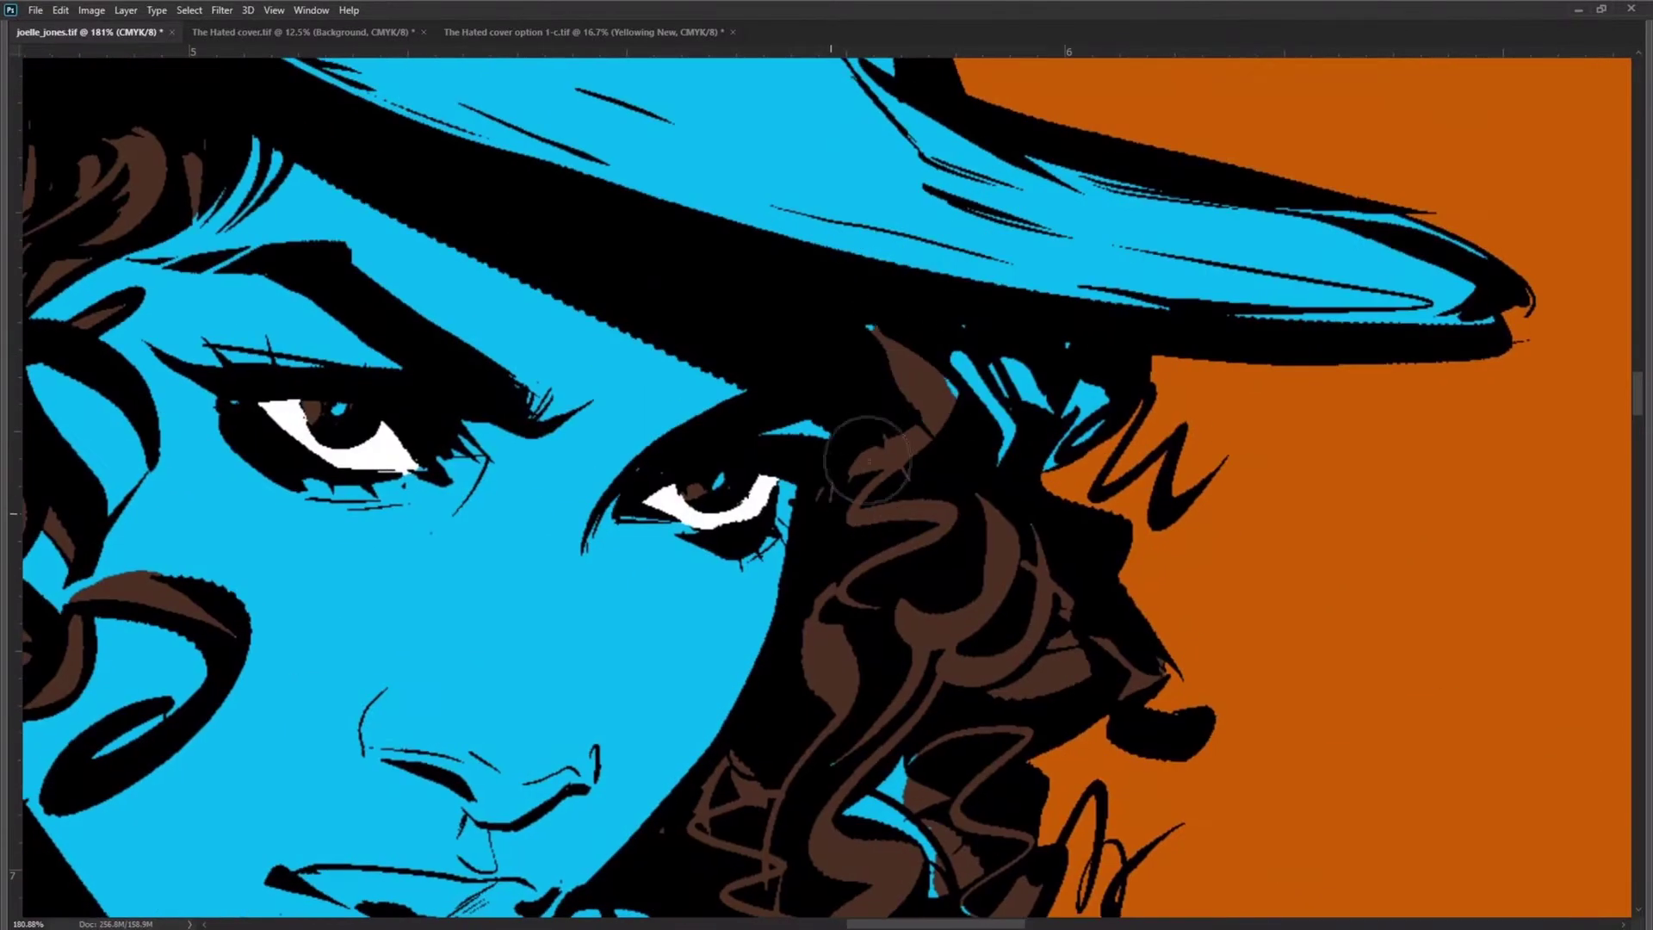
mouse_move(867, 460)
left_mouse_down()
mouse_move(993, 355)
mouse_move(1051, 426)
left_mouse_up()
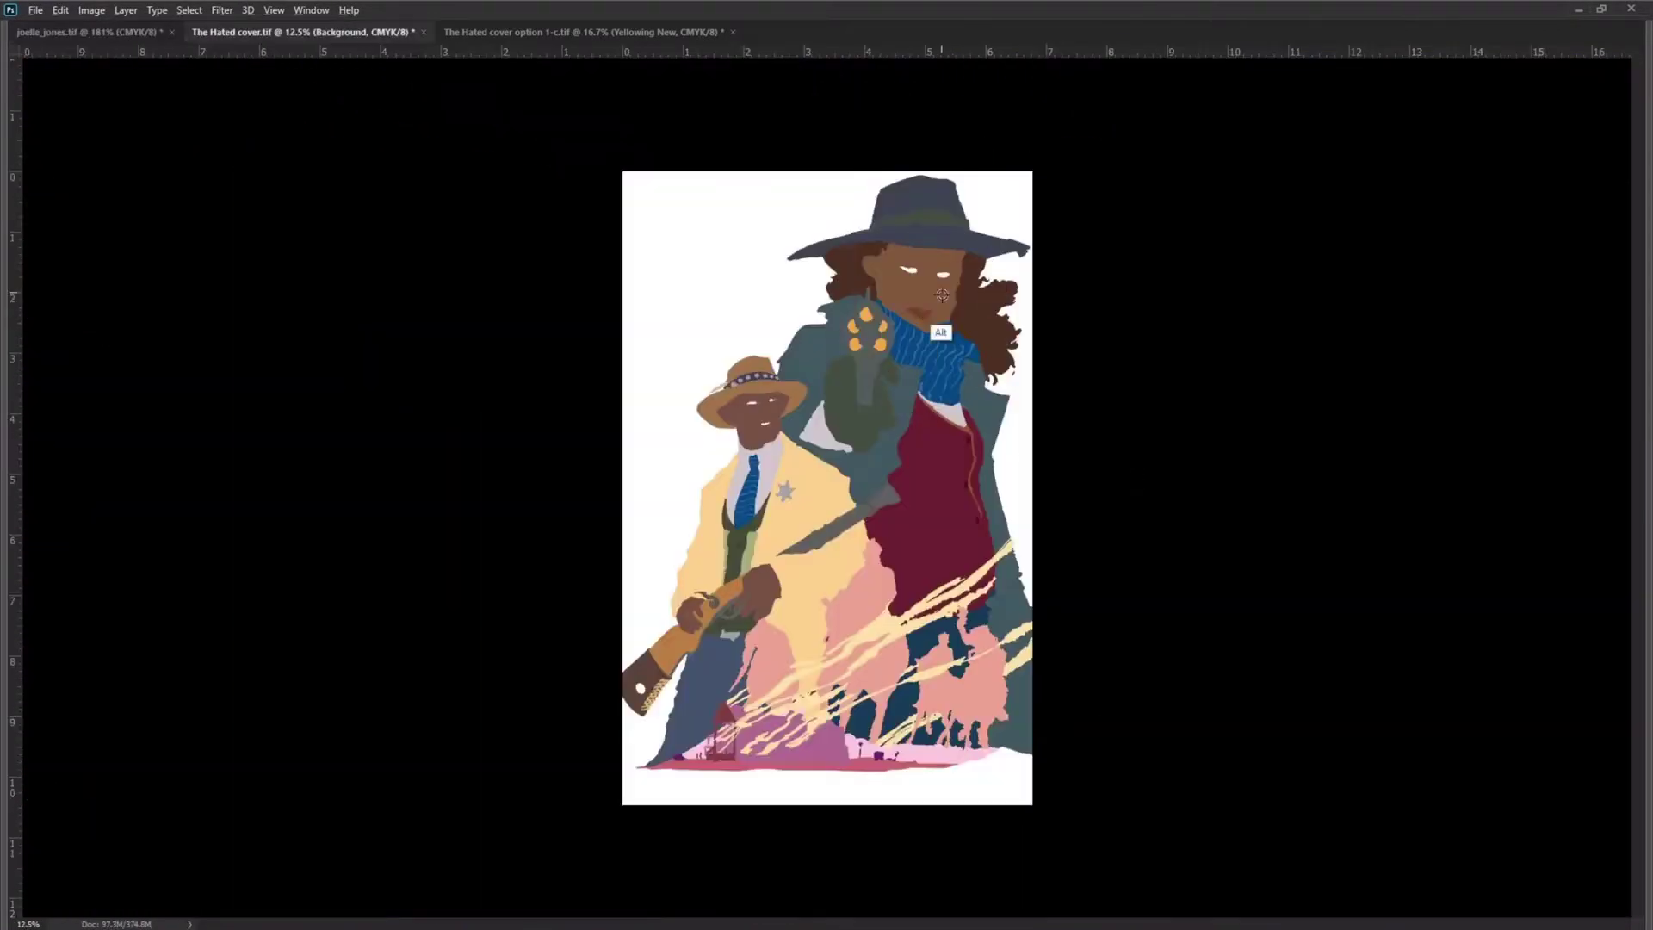
Step: Colour the lips reddish brown and fill the face with medium brown, sampling both from The Hated cover
left_click_drag(1024, 523, 999, 551)
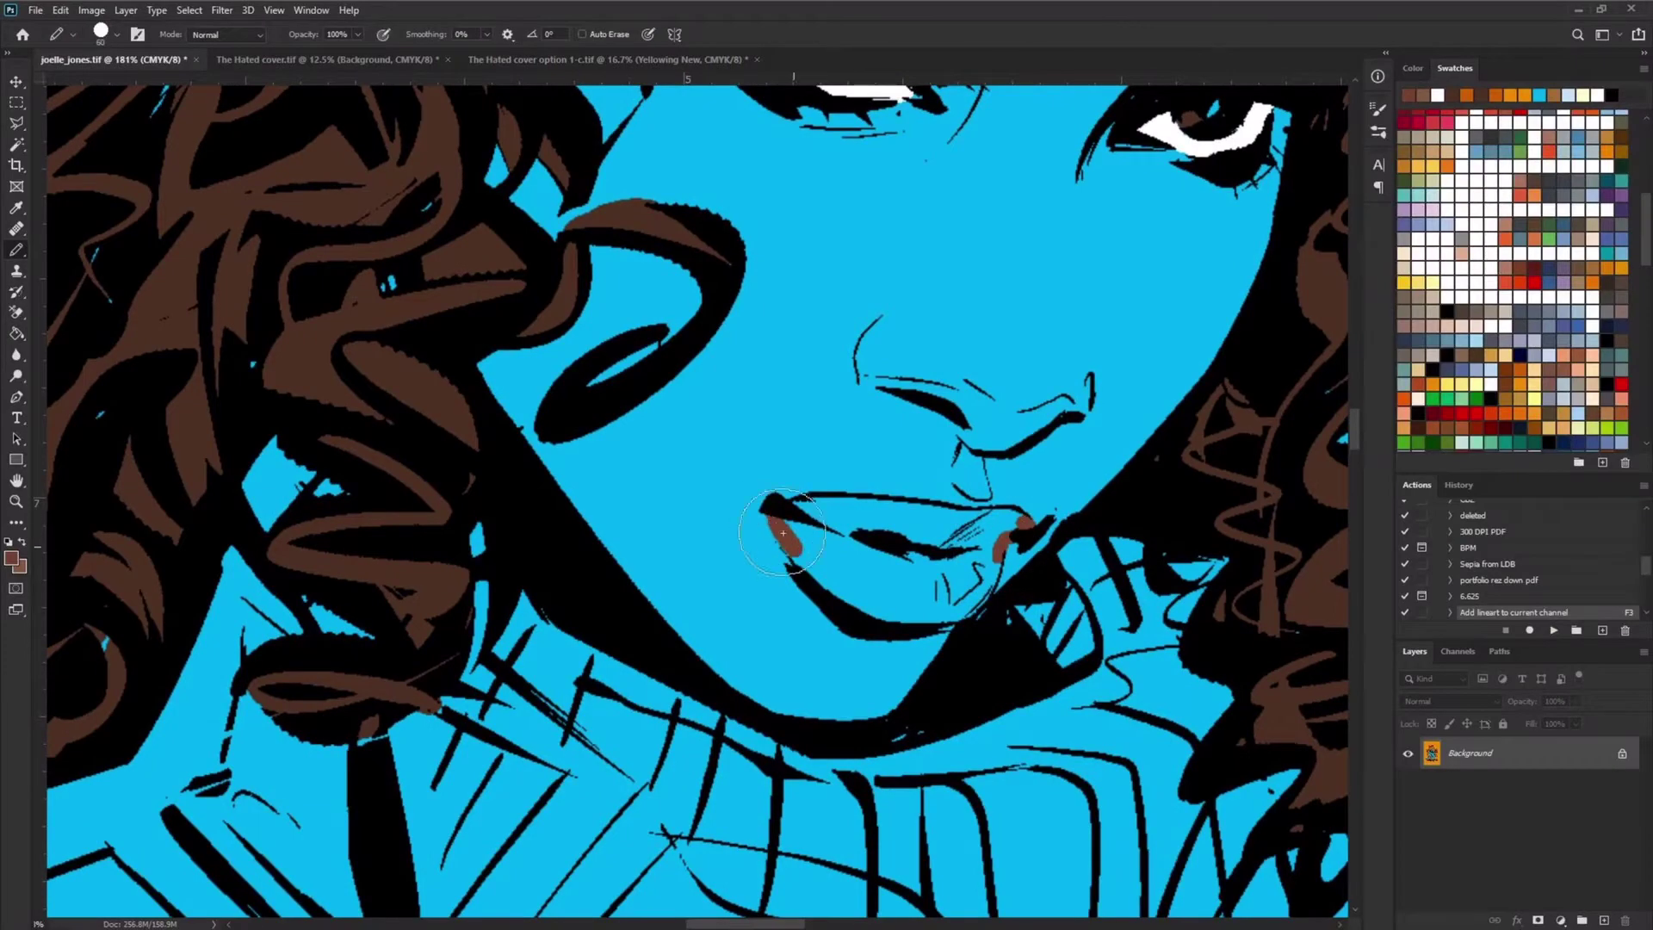
left_click_drag(782, 532, 952, 591)
key("g")
left_click(904, 620)
scroll(904, 619, "up", 5)
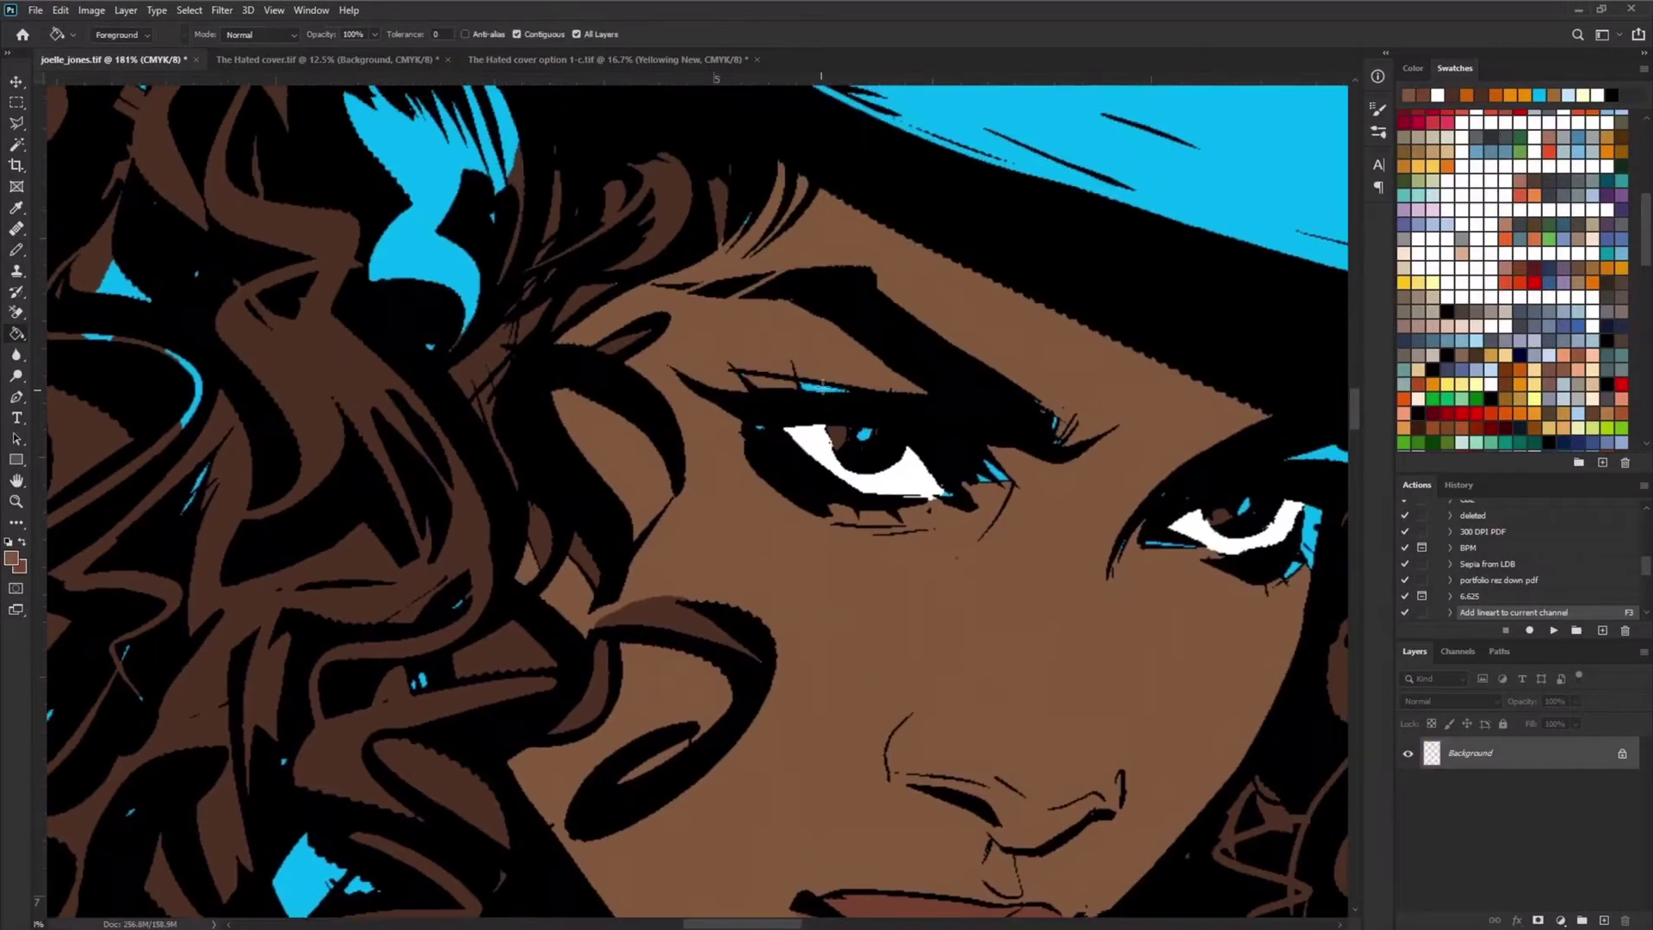
Step: Replace the leftover light-blue spots around the eyes, lashes and eyebrow with the brown skin colour
key("b")
left_click(990, 472)
left_click(1158, 542)
left_click(1309, 525)
key("Tab")
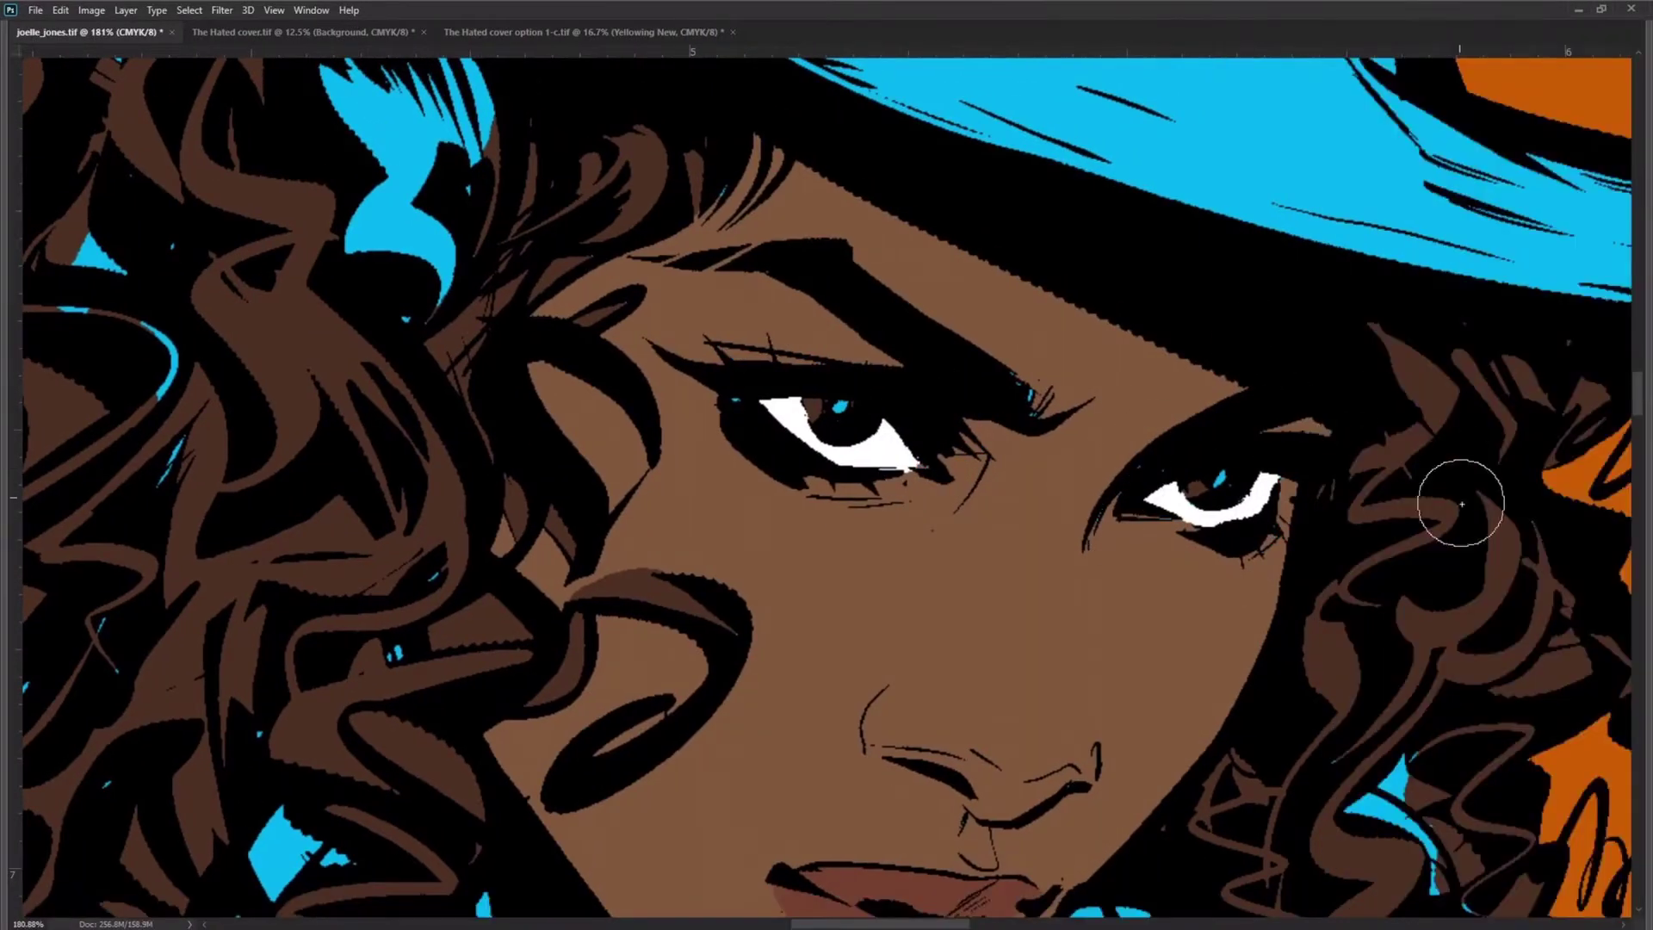
left_click_drag(1004, 375, 1079, 372)
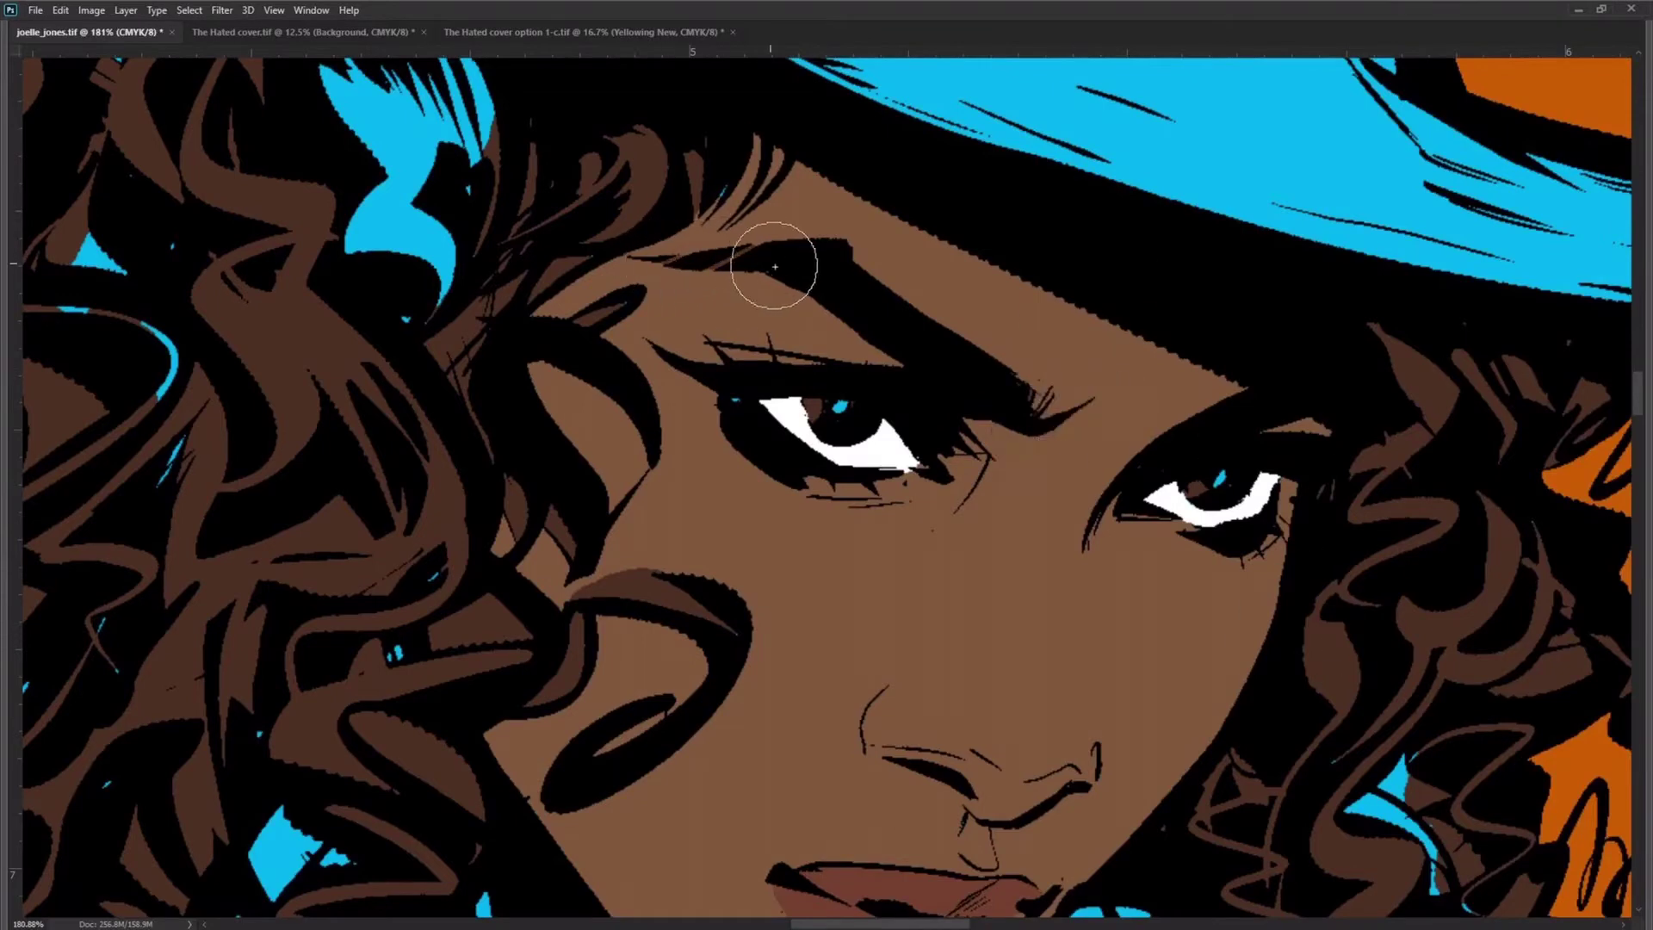
Step: Colour the hatband muted olive green and the front of the brim slate blue
key("h")
left_click_drag(1171, 616, 912, 258)
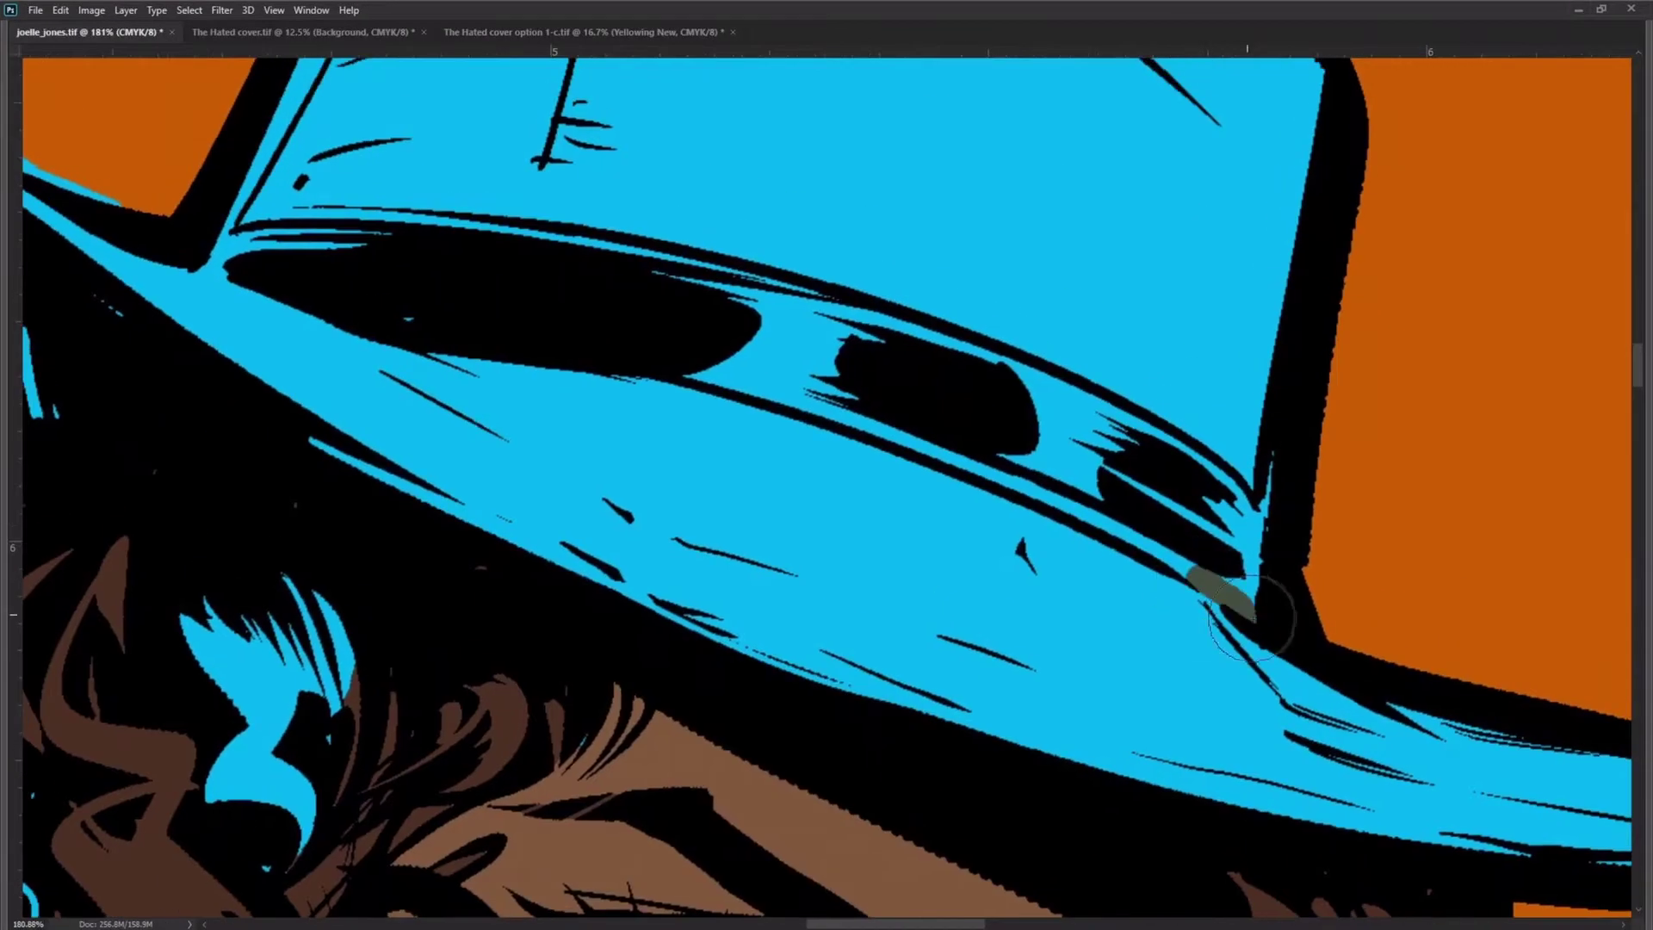
left_click(1221, 548)
left_click_drag(1221, 548, 1277, 602)
mouse_move(293, 310)
left_mouse_down()
mouse_move(532, 280)
mouse_move(703, 332)
left_mouse_up()
Step: Fill the rest of the hat brim and the crown with slate blue
scroll(702, 332, "left", 6)
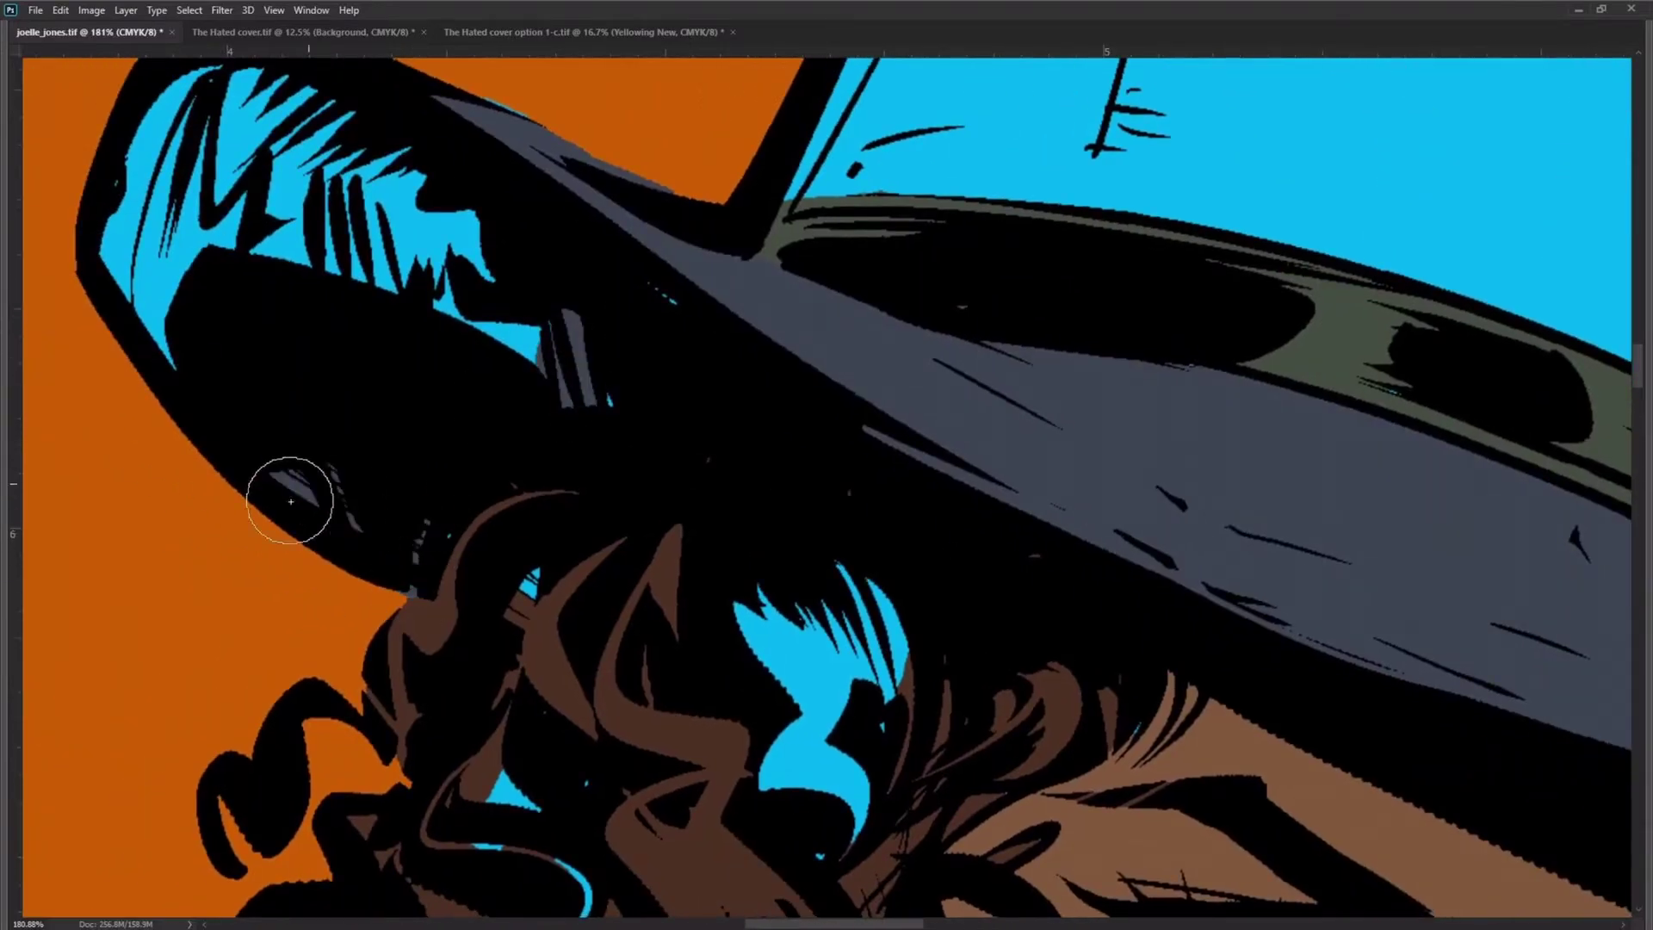
scroll(341, 333, "up", 2)
left_click_drag(342, 333, 603, 586)
scroll(1004, 537, "right", 14)
scroll(1004, 538, "down", 8)
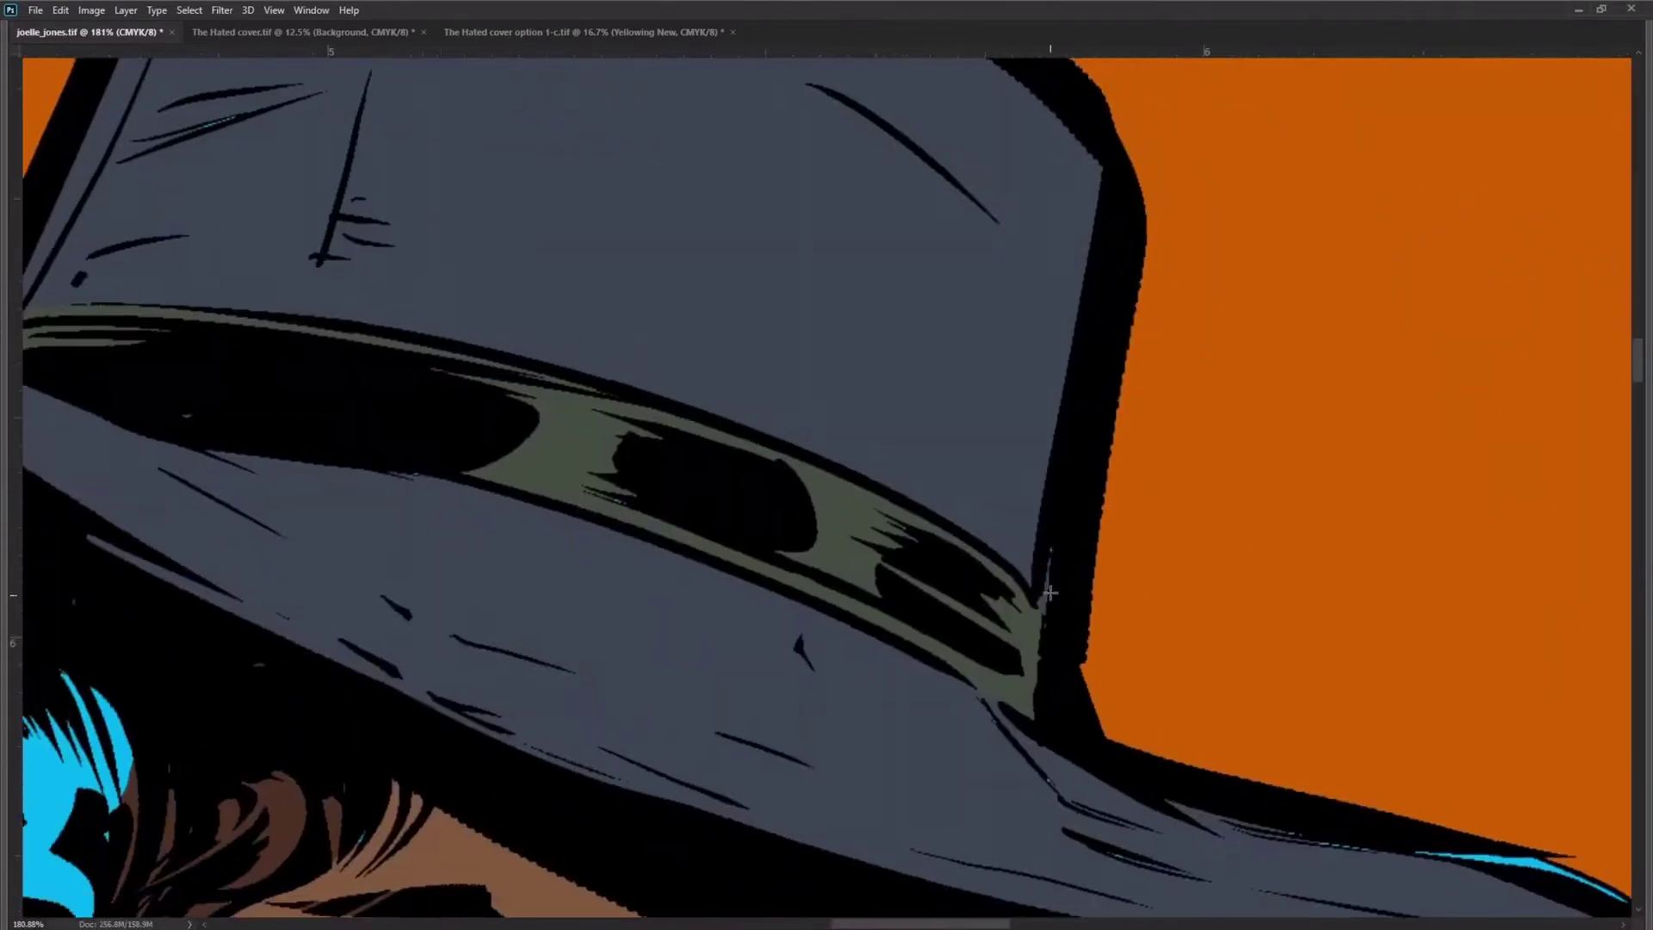
scroll(1126, 347, "down", 6)
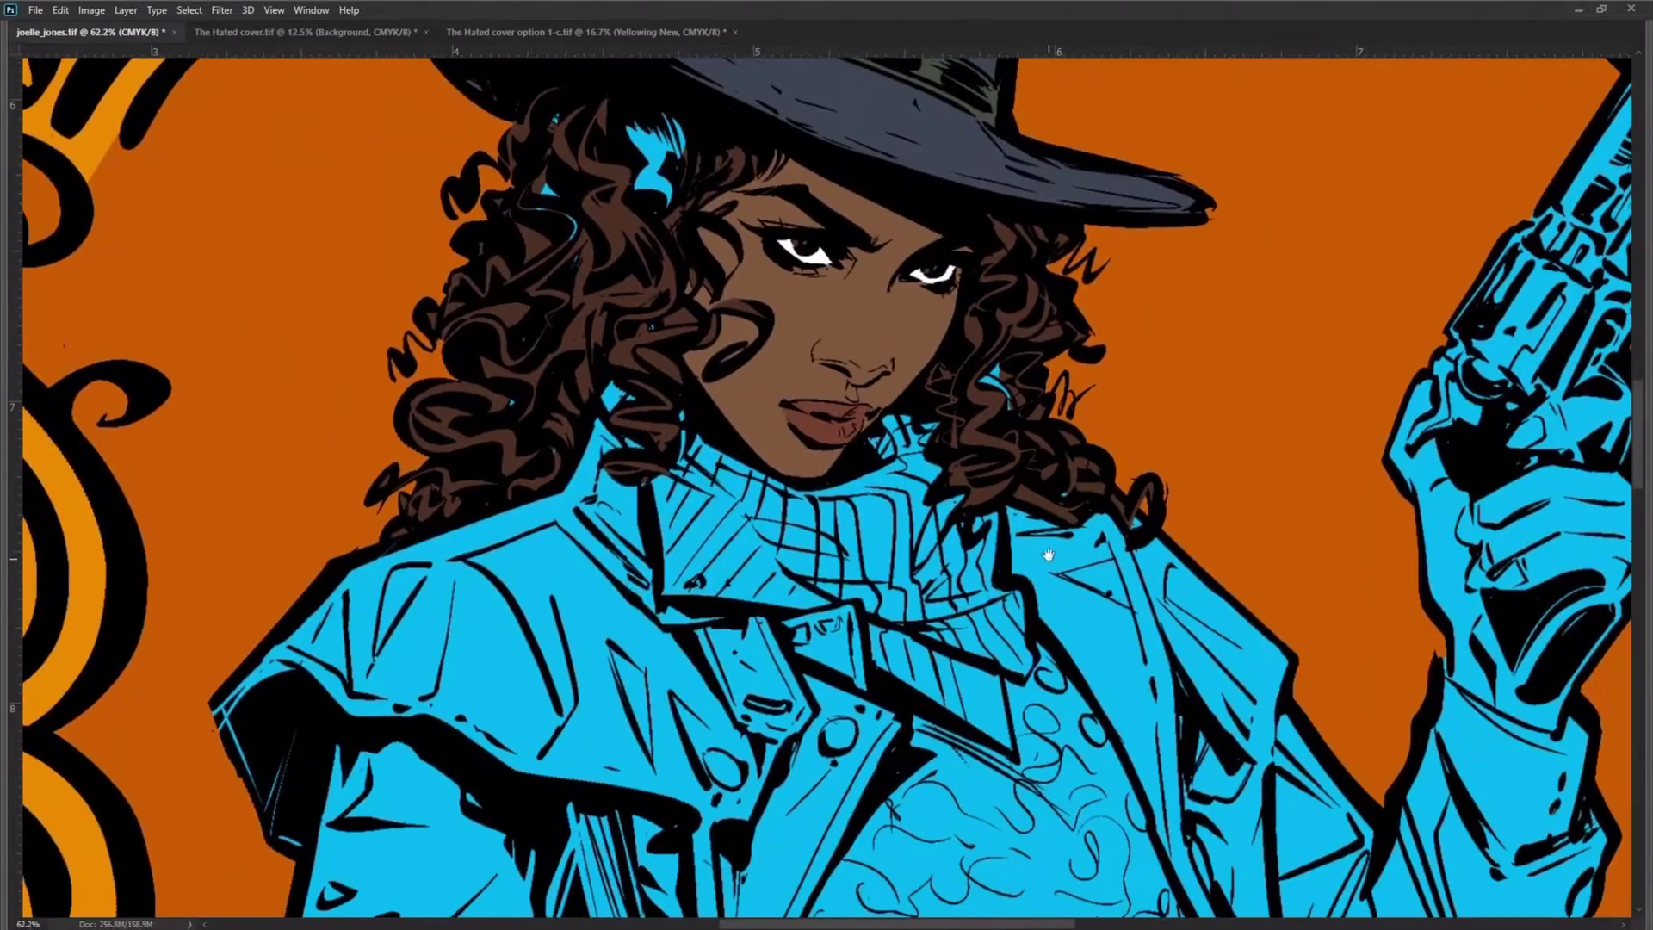
Step: Colour the neck scarf dark blue using the reference cover's scarf colour, leaving some stripes between the folds light blue
key("ctrl+Tab")
key("ctrl+Tab")
key("ctrl+Tab")
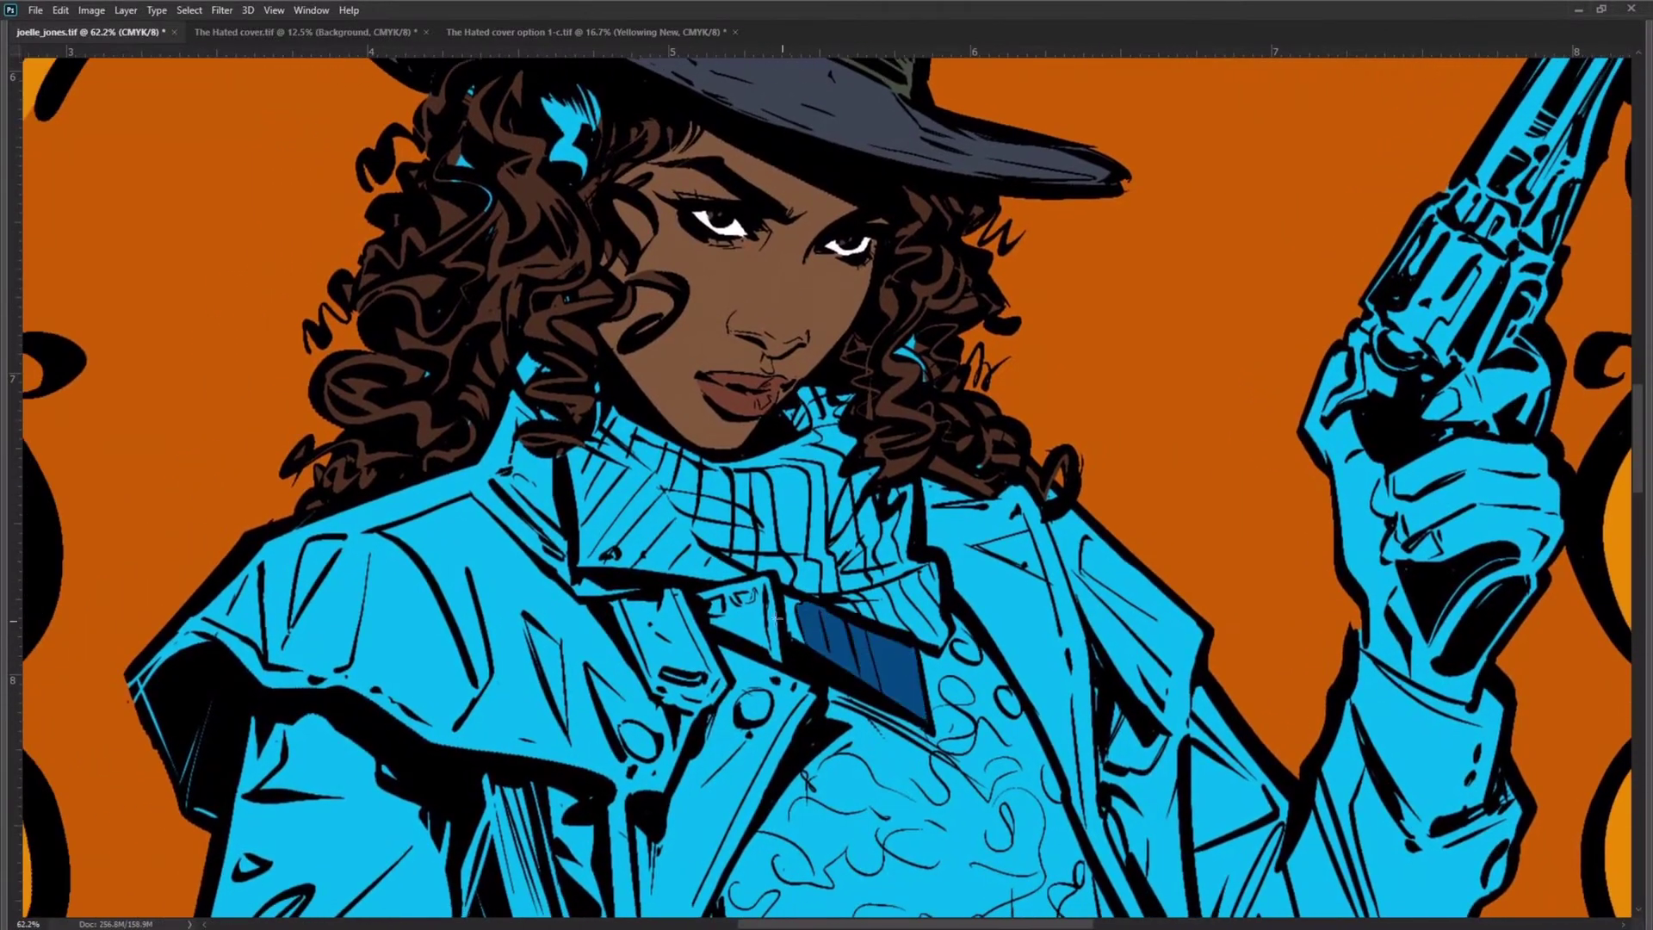
scroll(922, 620, "up", 5)
mouse_move(895, 706)
left_mouse_down()
mouse_move(775, 396)
mouse_move(730, 425)
left_mouse_up()
left_click_drag(659, 505, 406, 412)
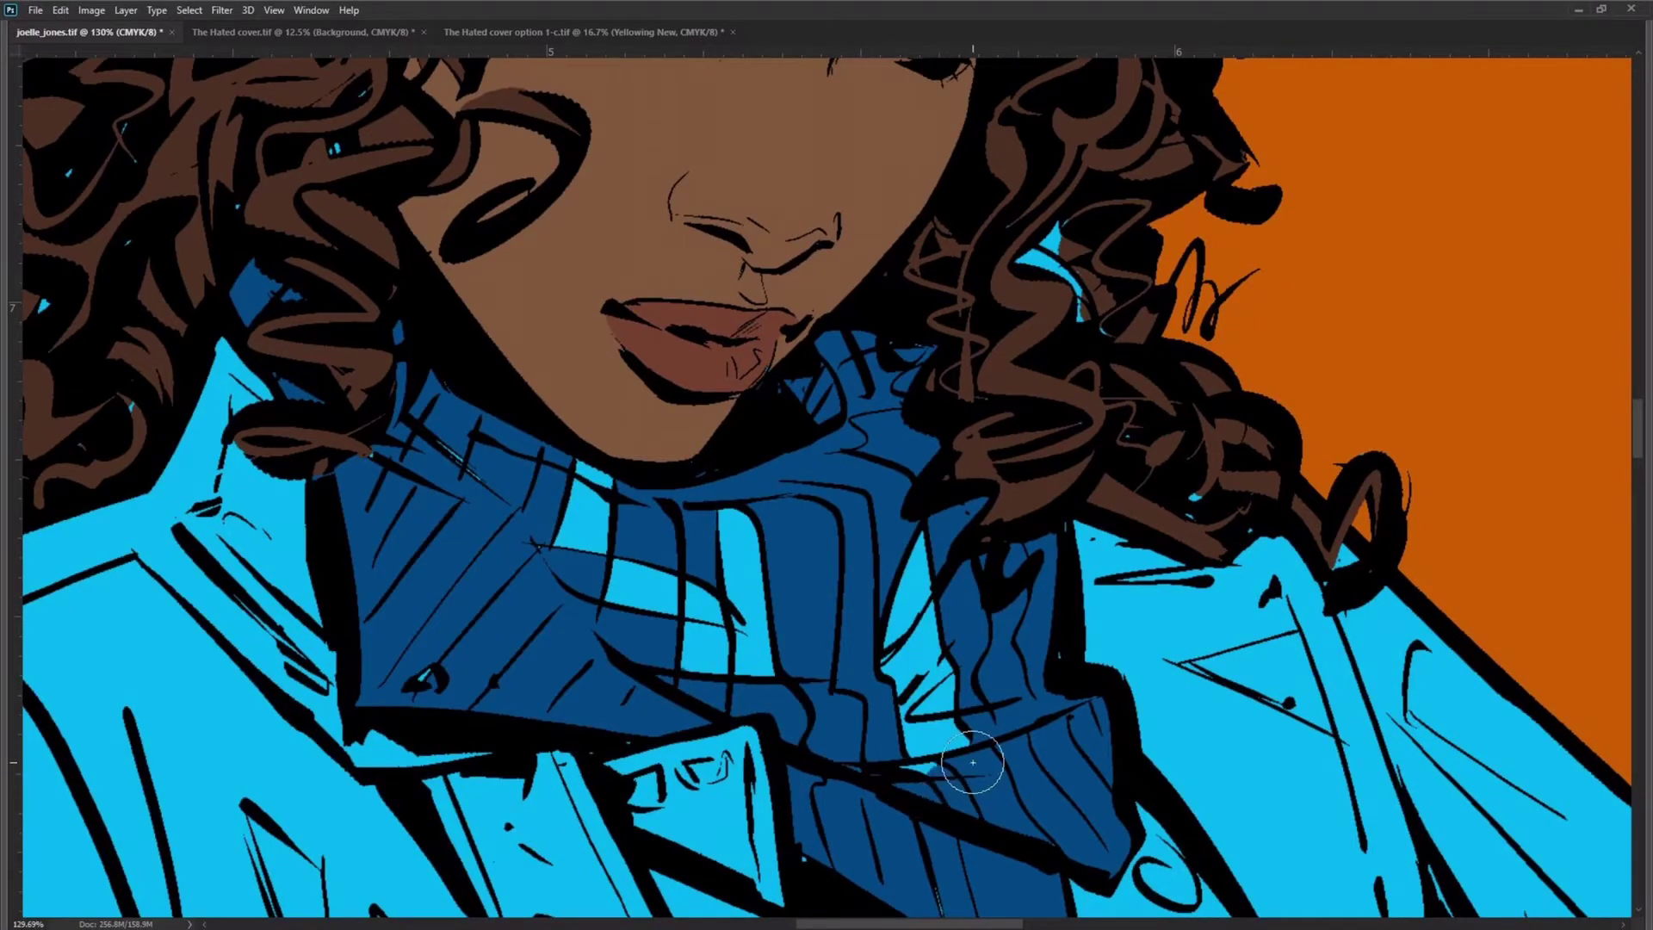
mouse_move(1196, 634)
left_mouse_down()
mouse_move(1045, 393)
mouse_move(861, 172)
left_mouse_up()
Step: Colour the gun-arm side of the coat dark grey-green, bounding it where it meets the hip and belt
left_click_drag(1209, 667, 1280, 750)
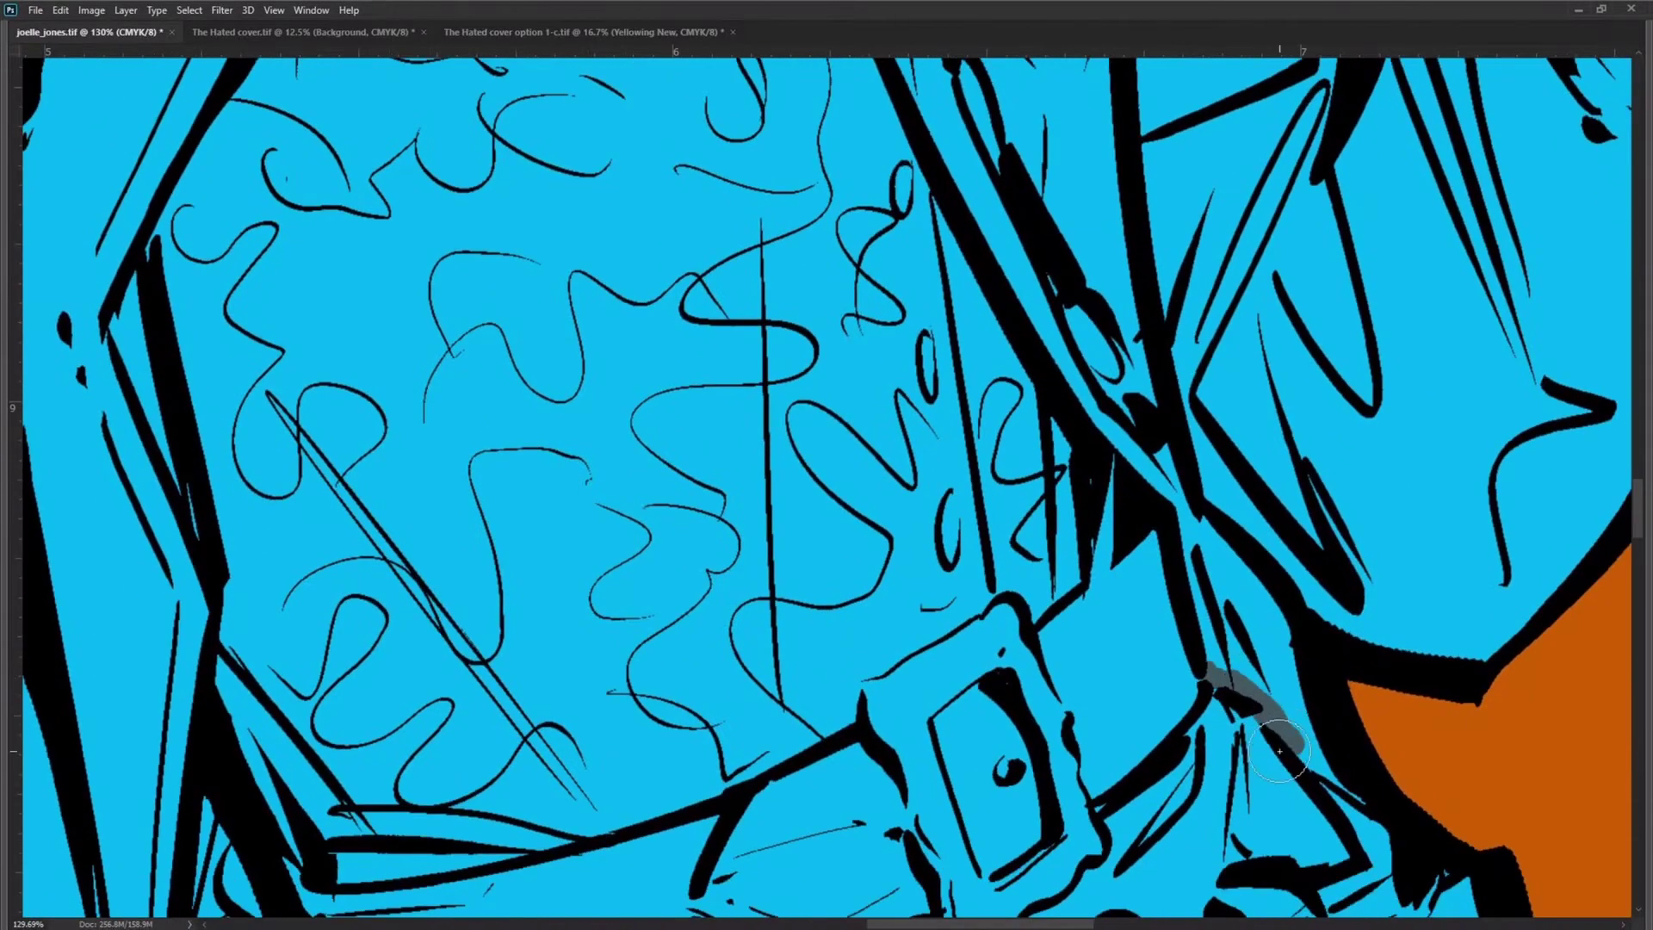
scroll(1319, 572, "down", 3)
left_click_drag(1236, 555, 1115, 64)
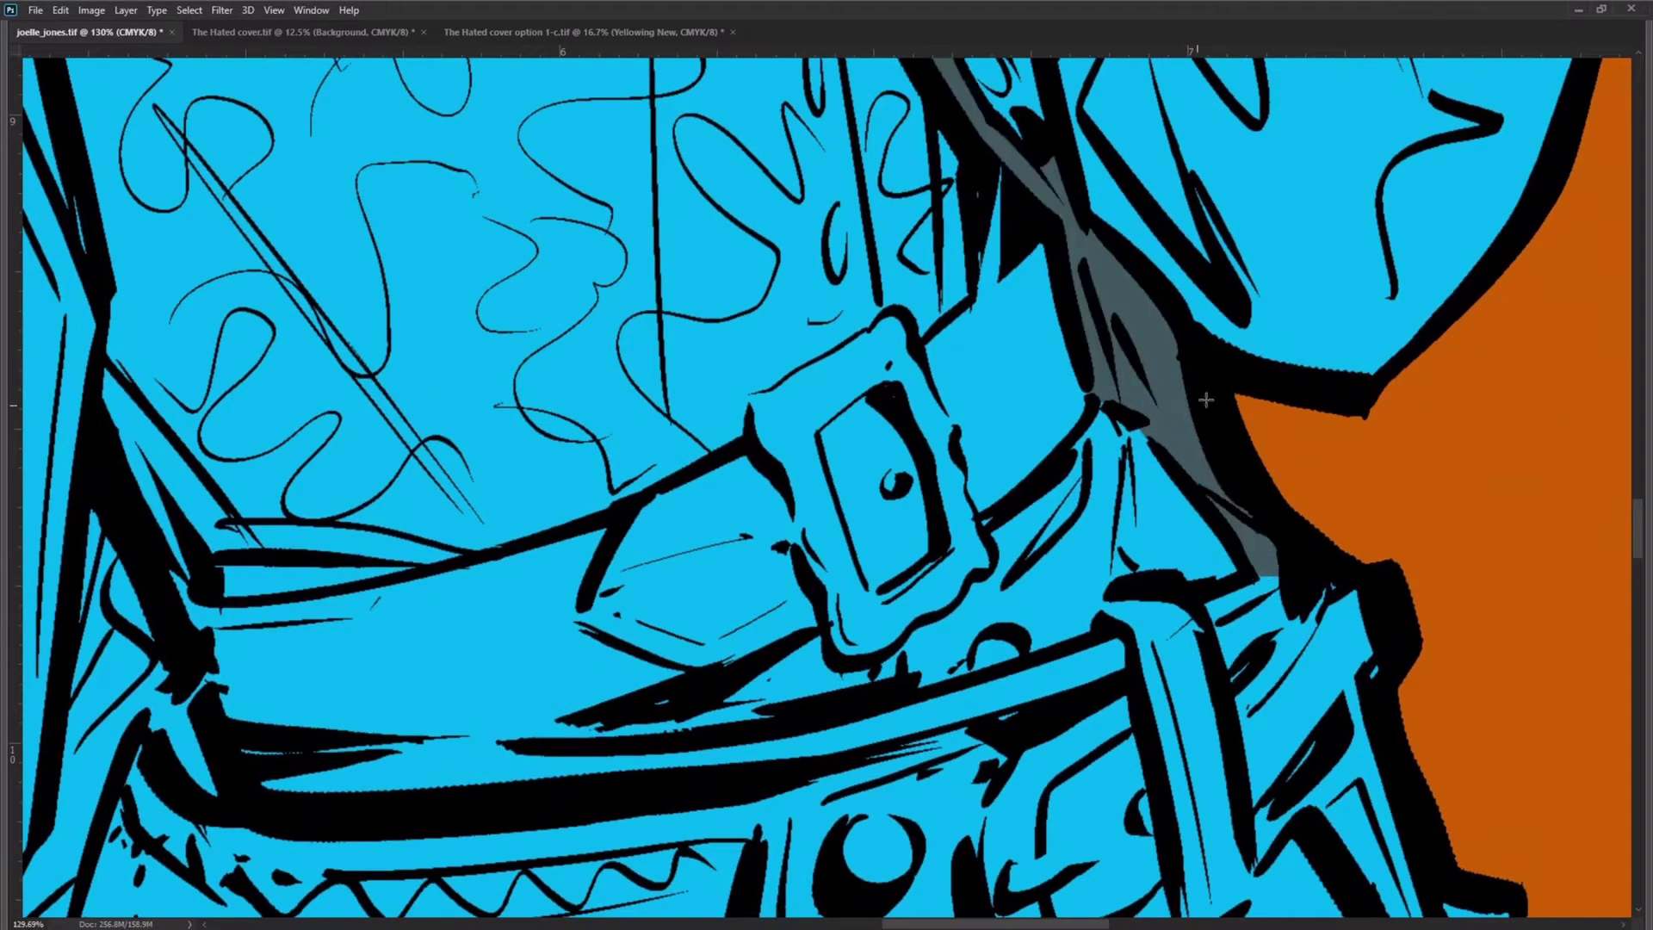
scroll(1237, 525, "down", 3)
Step: Colour the hand gripping the revolver with the face's brown skin colour
scroll(1236, 525, "up", 3)
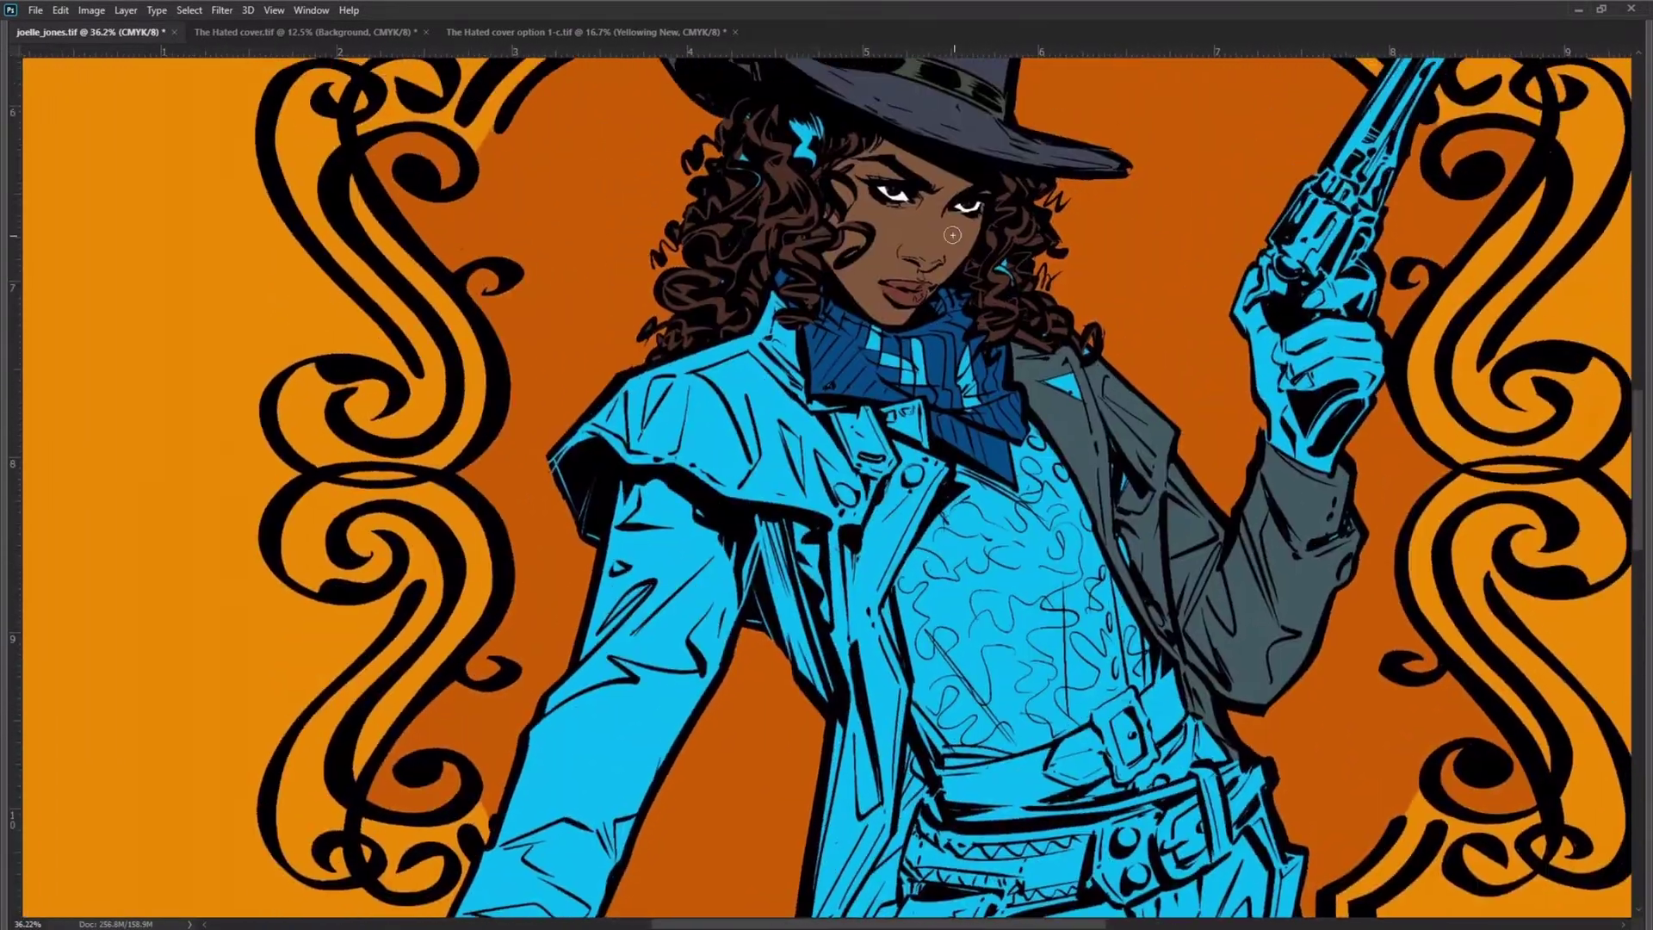
scroll(1377, 372, "up", 3)
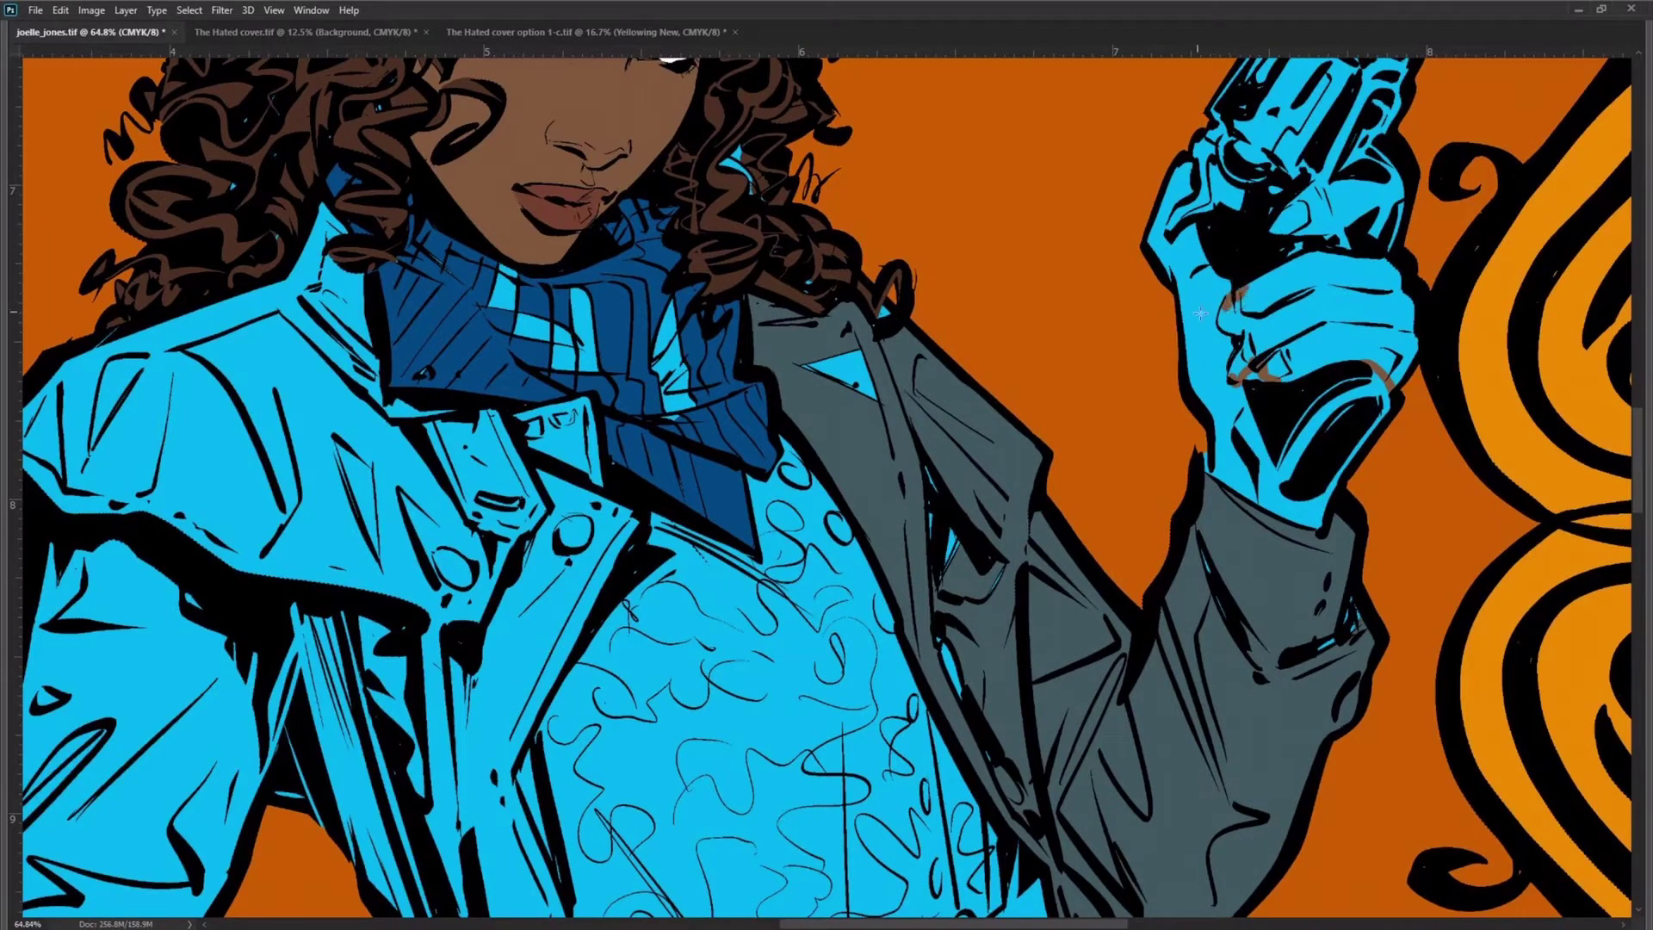
mouse_move(1200, 314)
left_mouse_down()
mouse_move(1385, 335)
mouse_move(1366, 185)
mouse_move(1391, 181)
mouse_move(1334, 226)
mouse_move(1394, 169)
mouse_move(1275, 282)
left_mouse_up()
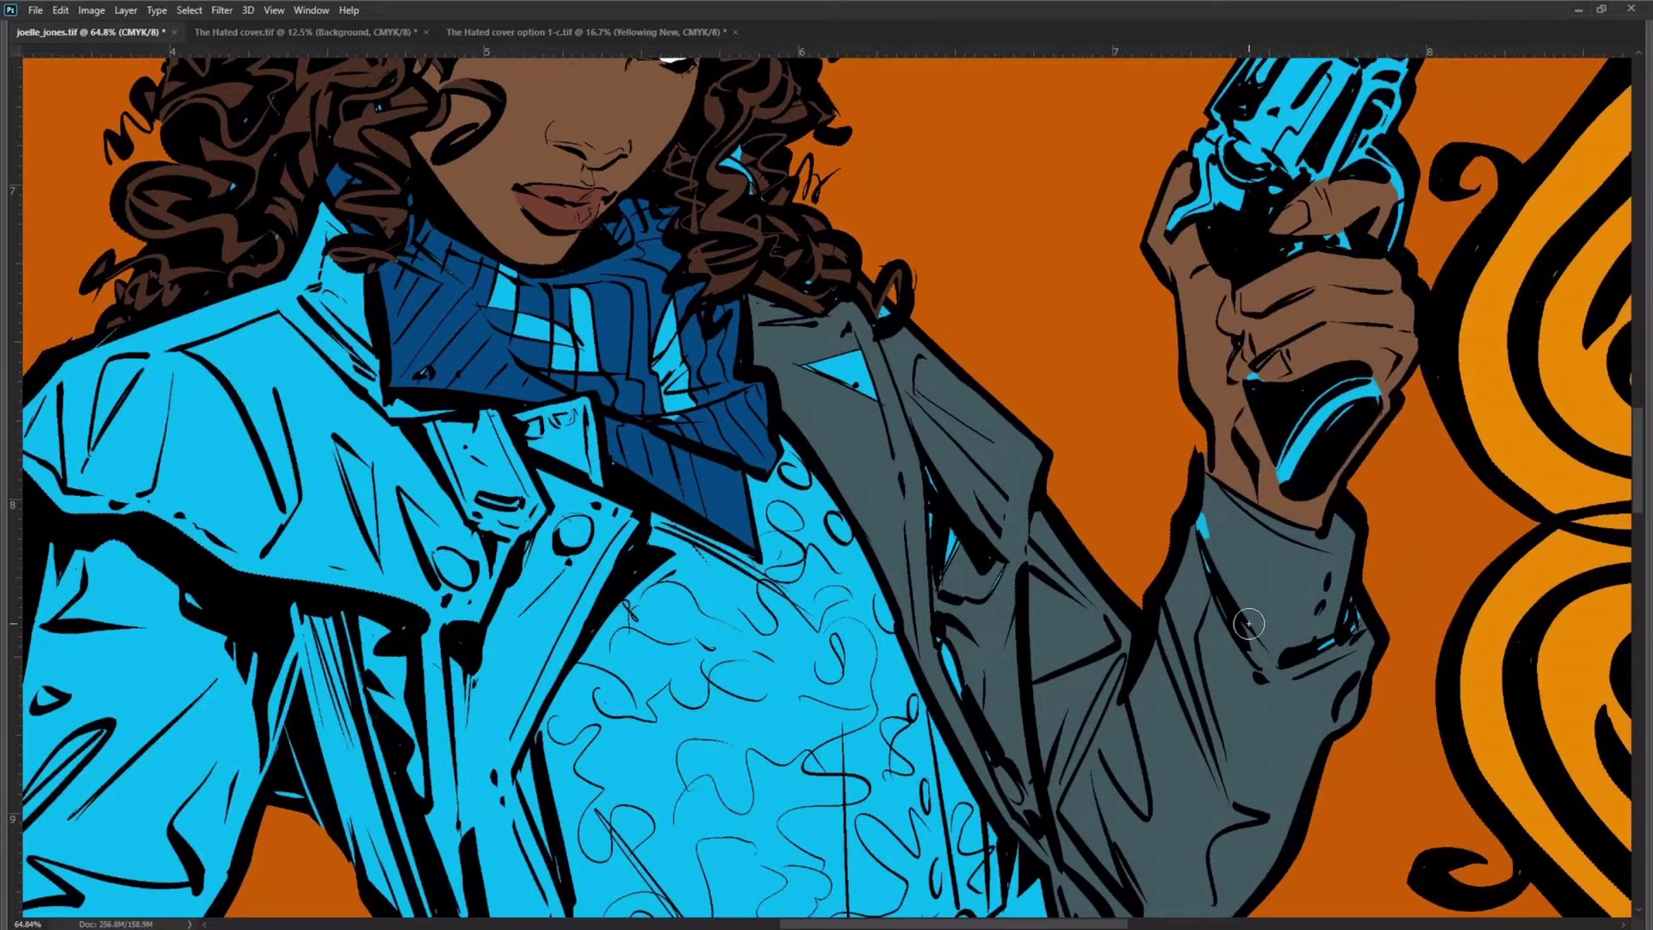
Step: Fill the long front coat panel beside the holster and the sleeve of the leaning arm with dark grey-green
key("space")
mouse_move(689, 921)
left_mouse_down()
mouse_move(958, 714)
mouse_move(1027, 714)
mouse_move(1130, 450)
left_mouse_up()
mouse_move(990, 87)
left_mouse_down()
mouse_move(947, 689)
mouse_move(1068, 284)
left_mouse_up()
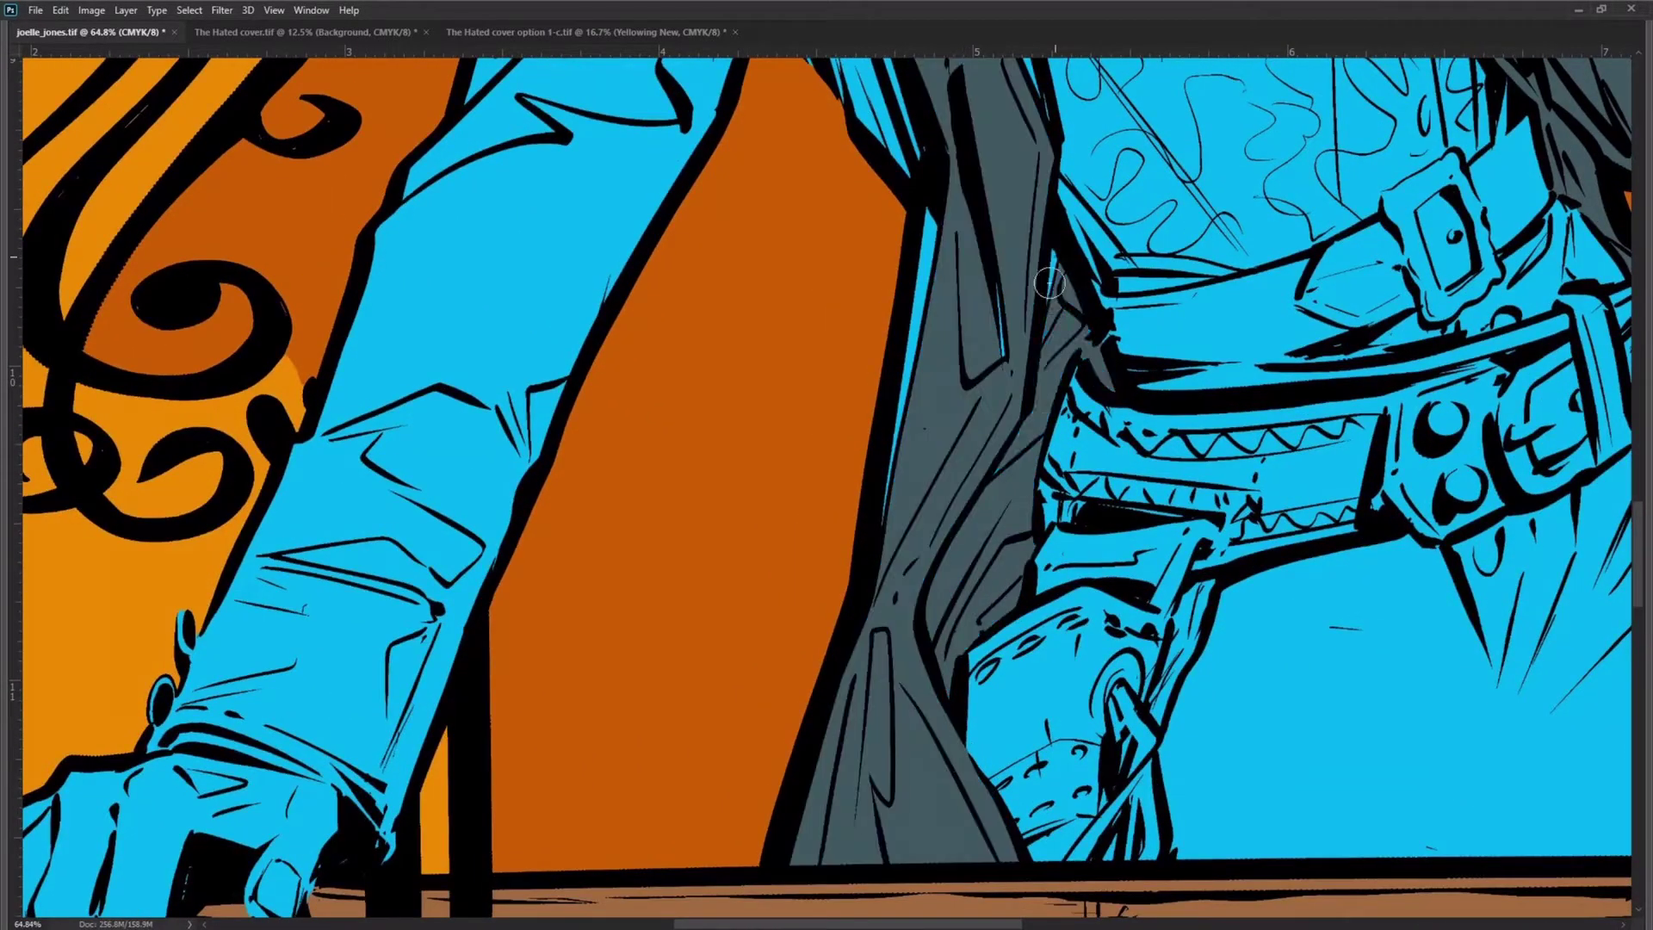
key("space")
left_click_drag(360, 844, 571, 691)
left_click(568, 685)
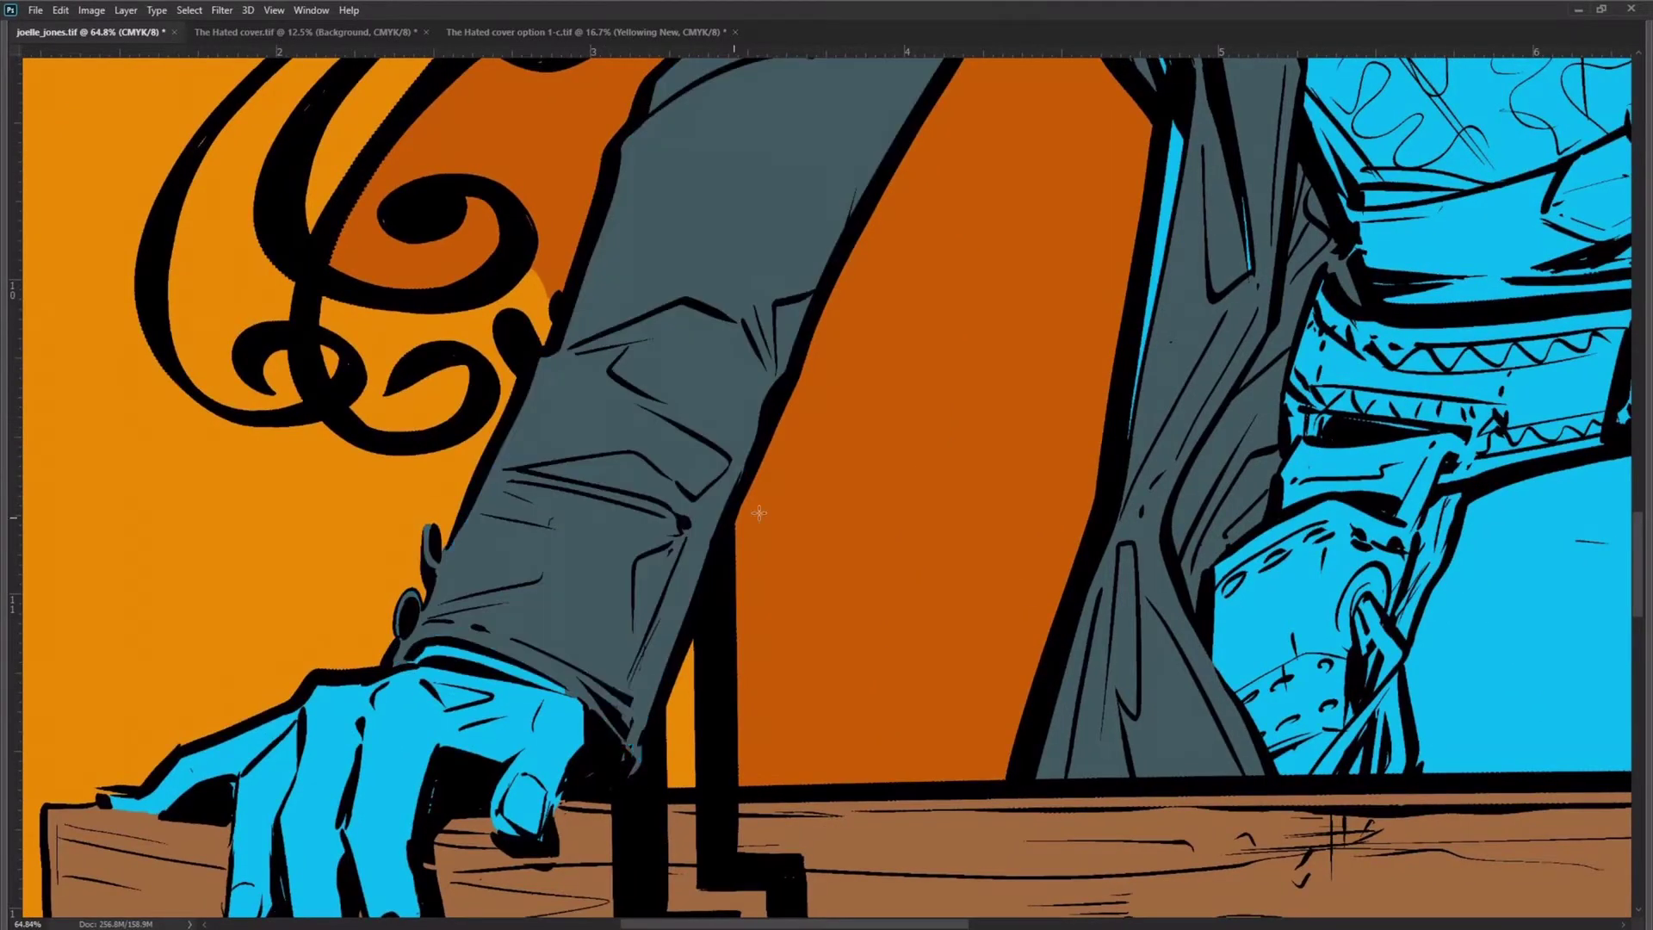
Step: Fill the coat's shoulder cape, upper sleeve and lapel with the same dark grey-green
key("space")
left_click_drag(1188, 142, 1024, 569)
left_click_drag(568, 236, 574, 102)
left_click_drag(947, 196, 986, 308)
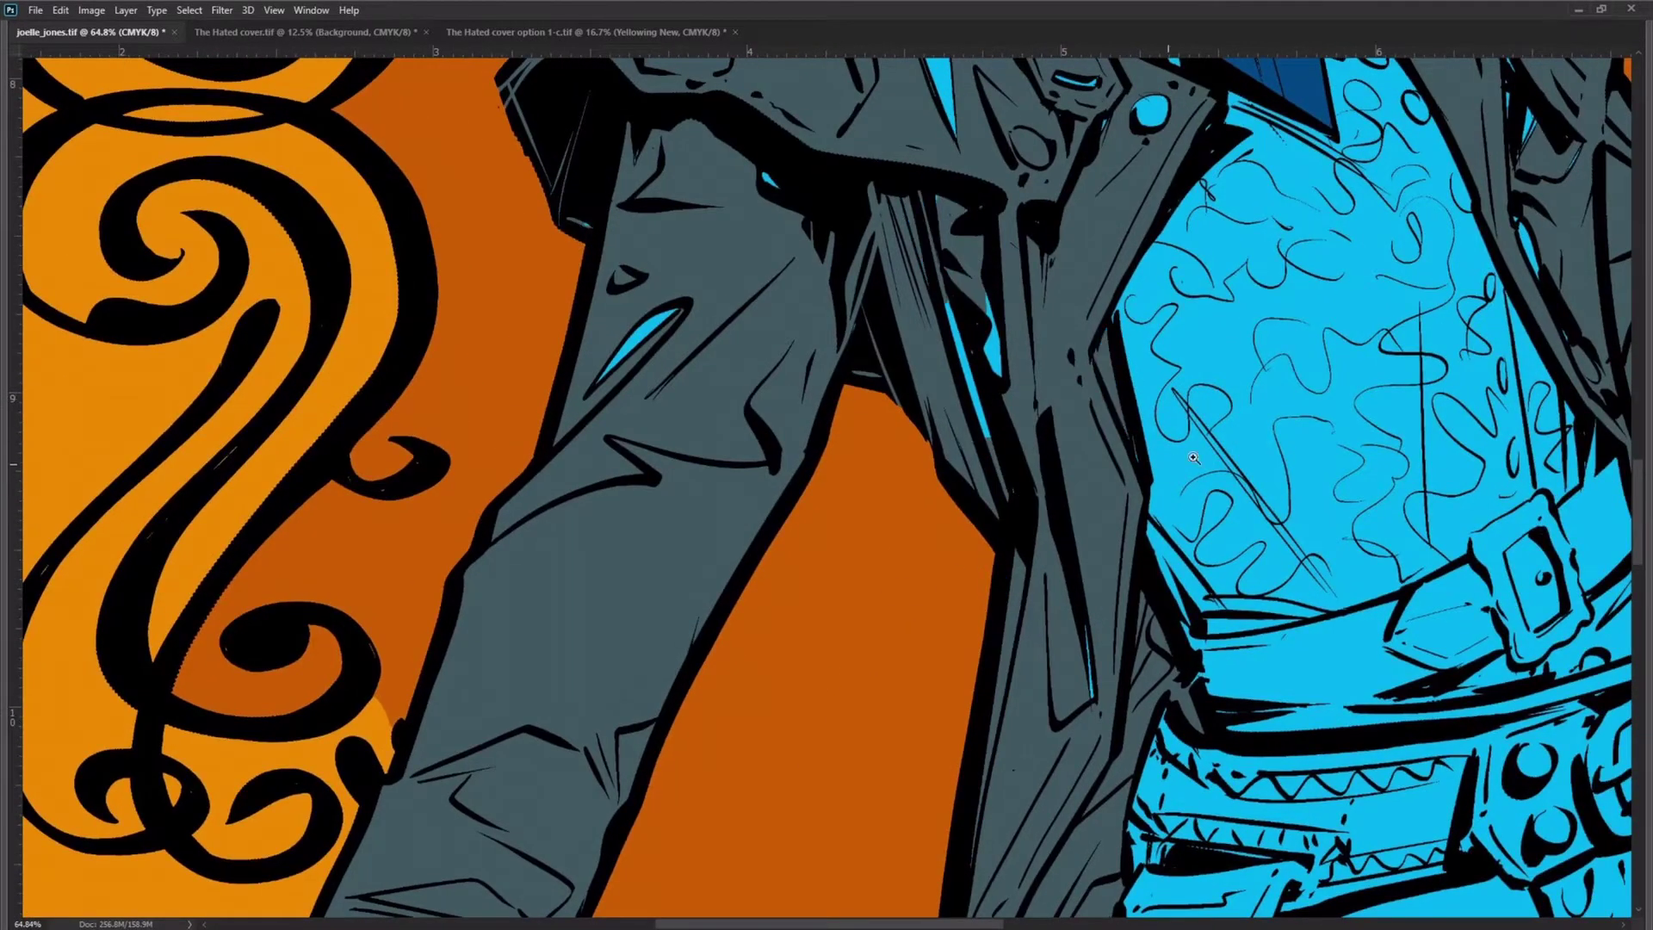
Step: Fill the coat tail behind the far hip with dark grey-green and the hand resting on the plank with skin brown
scroll(1193, 457, "down", 5)
left_click(1508, 749)
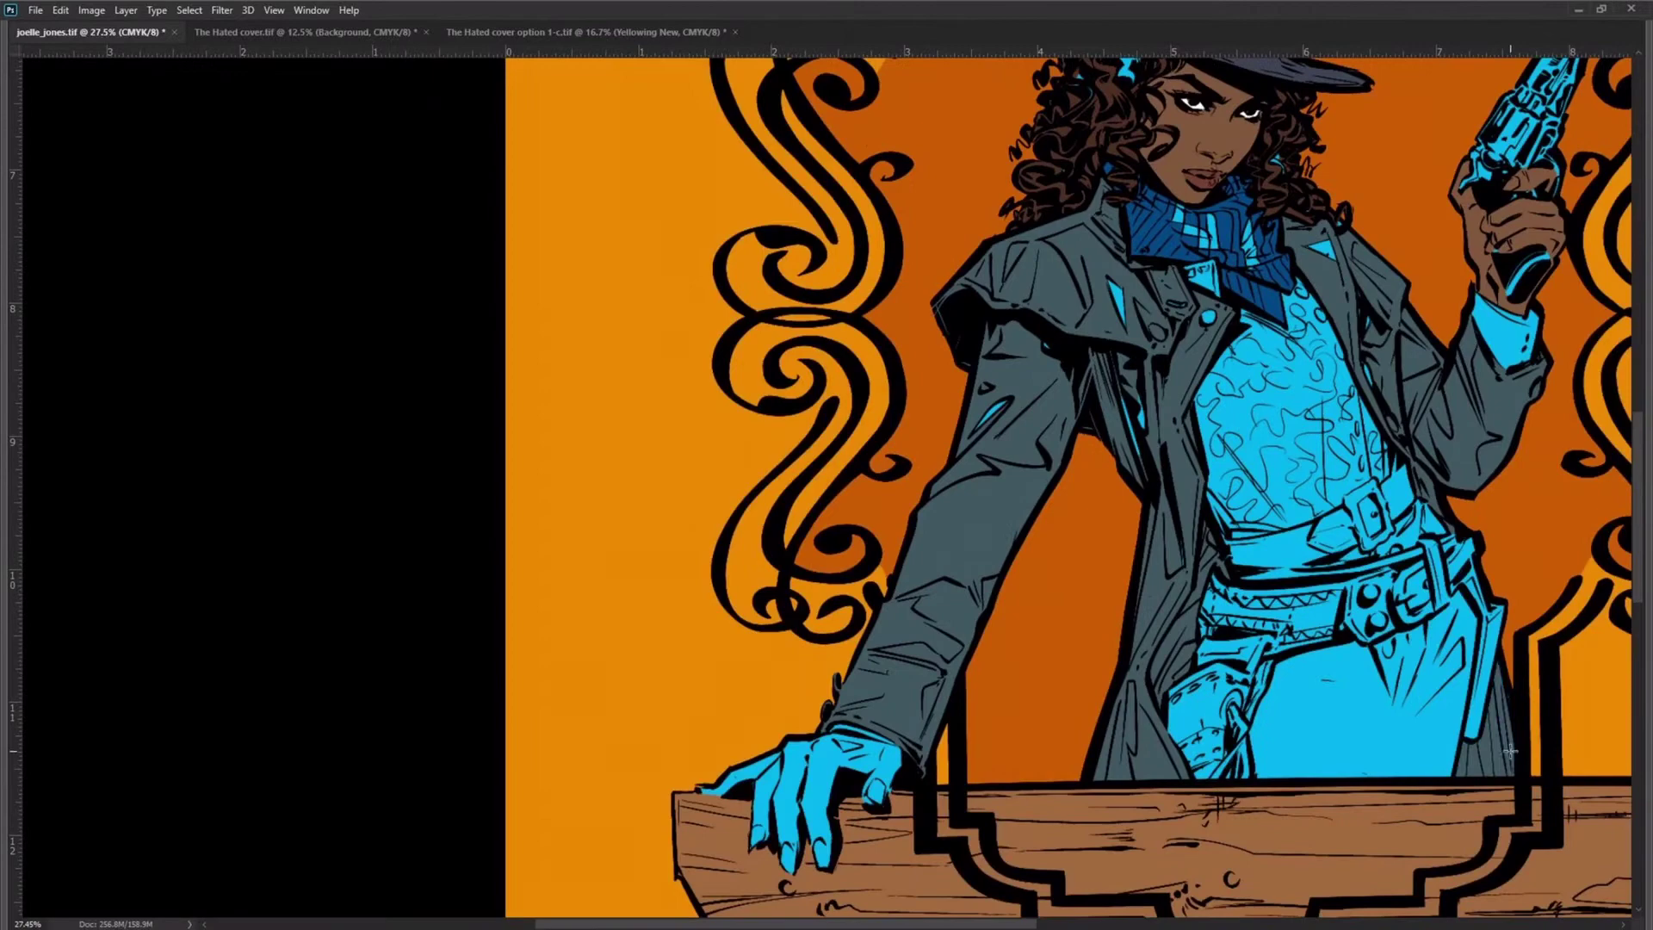
left_click(891, 771)
scroll(755, 791, "up", 7)
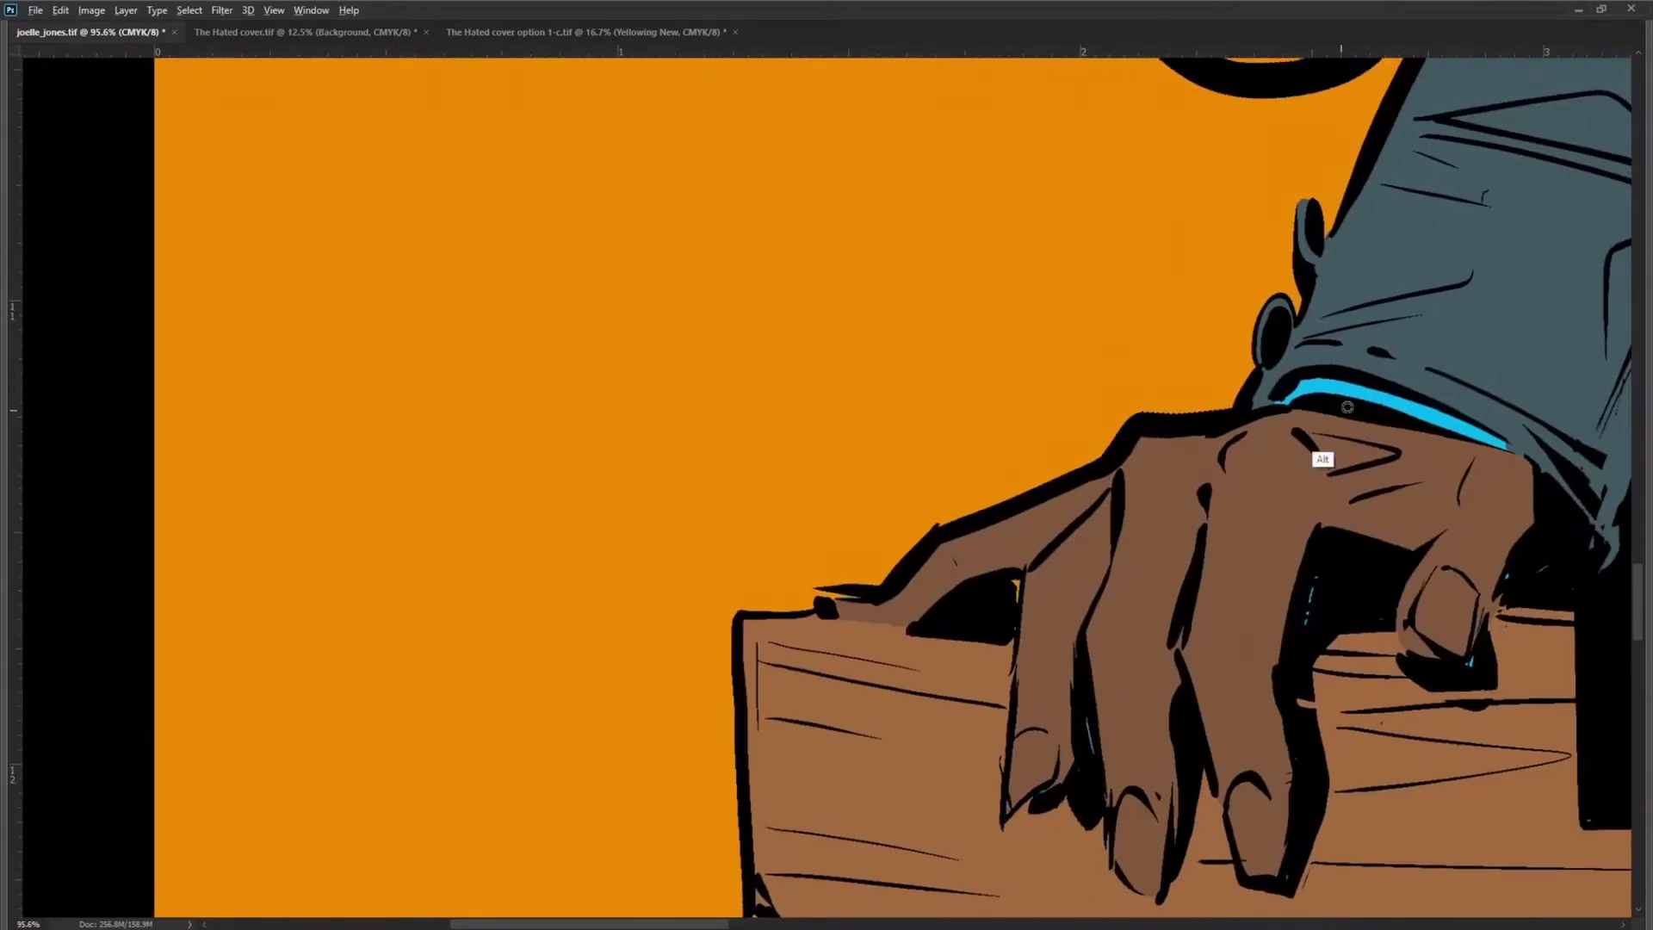
Step: Fill the patterned vest down to the belt with burgundy, matching the vest on the reference cover
key("ctrl+Tab")
key("ctrl+shift+Tab")
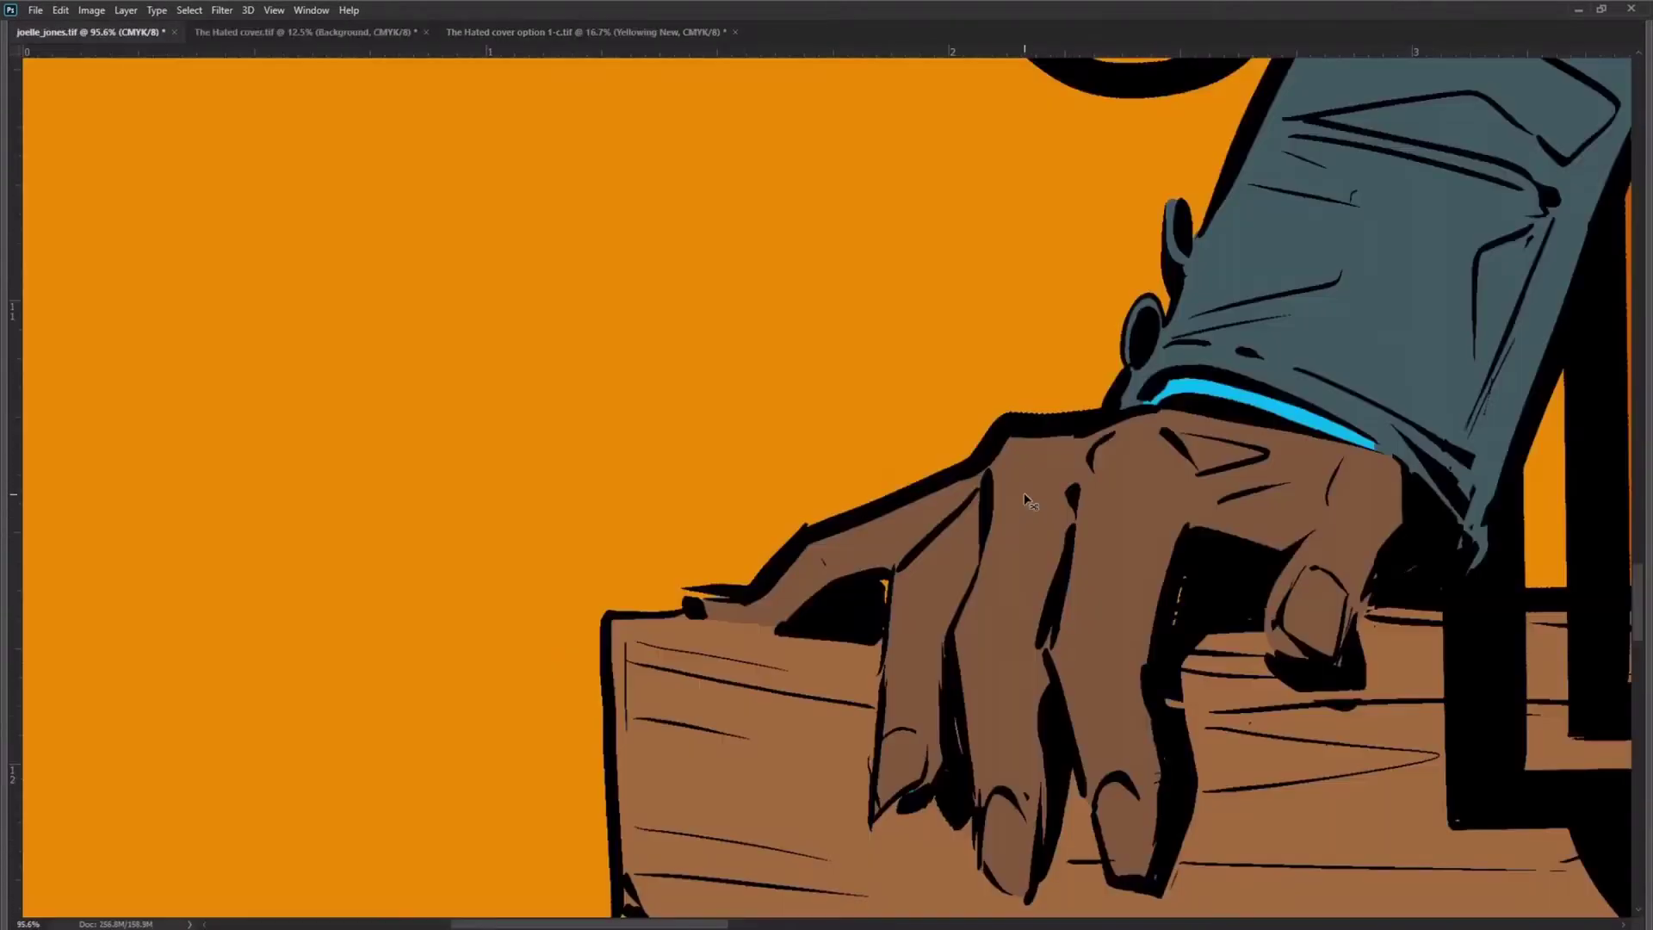
scroll(1277, 478, "down", 6)
scroll(1277, 478, "up", 5)
left_click(1213, 377)
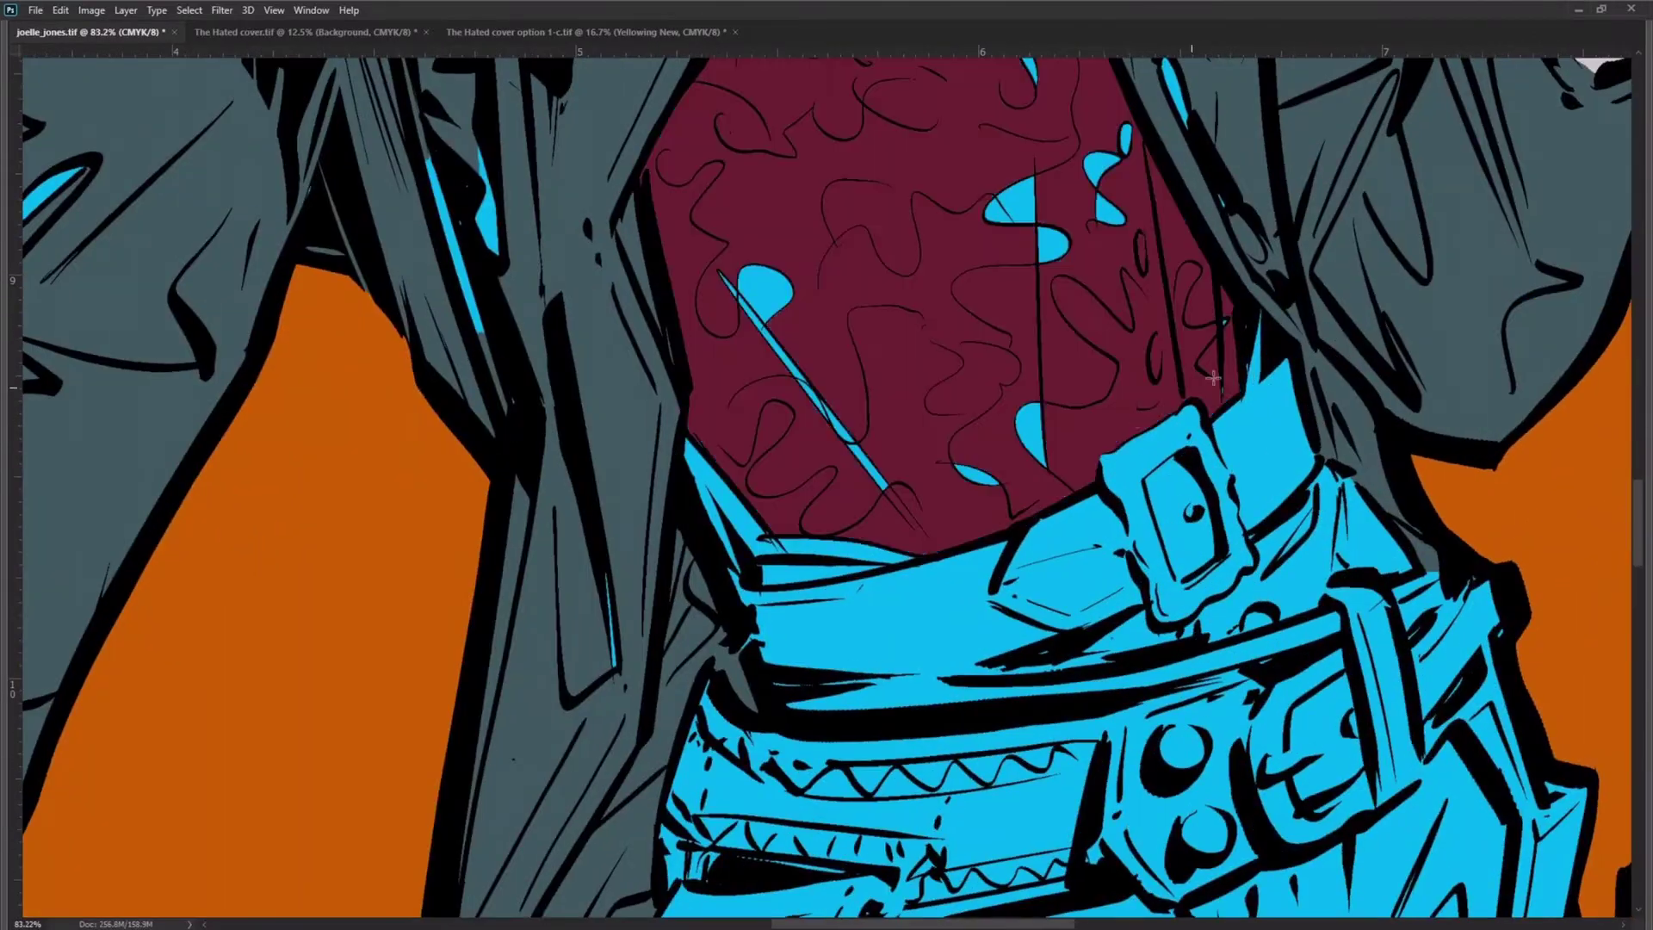
scroll(1257, 327, "down", 2)
scroll(1246, 549, "up", 2)
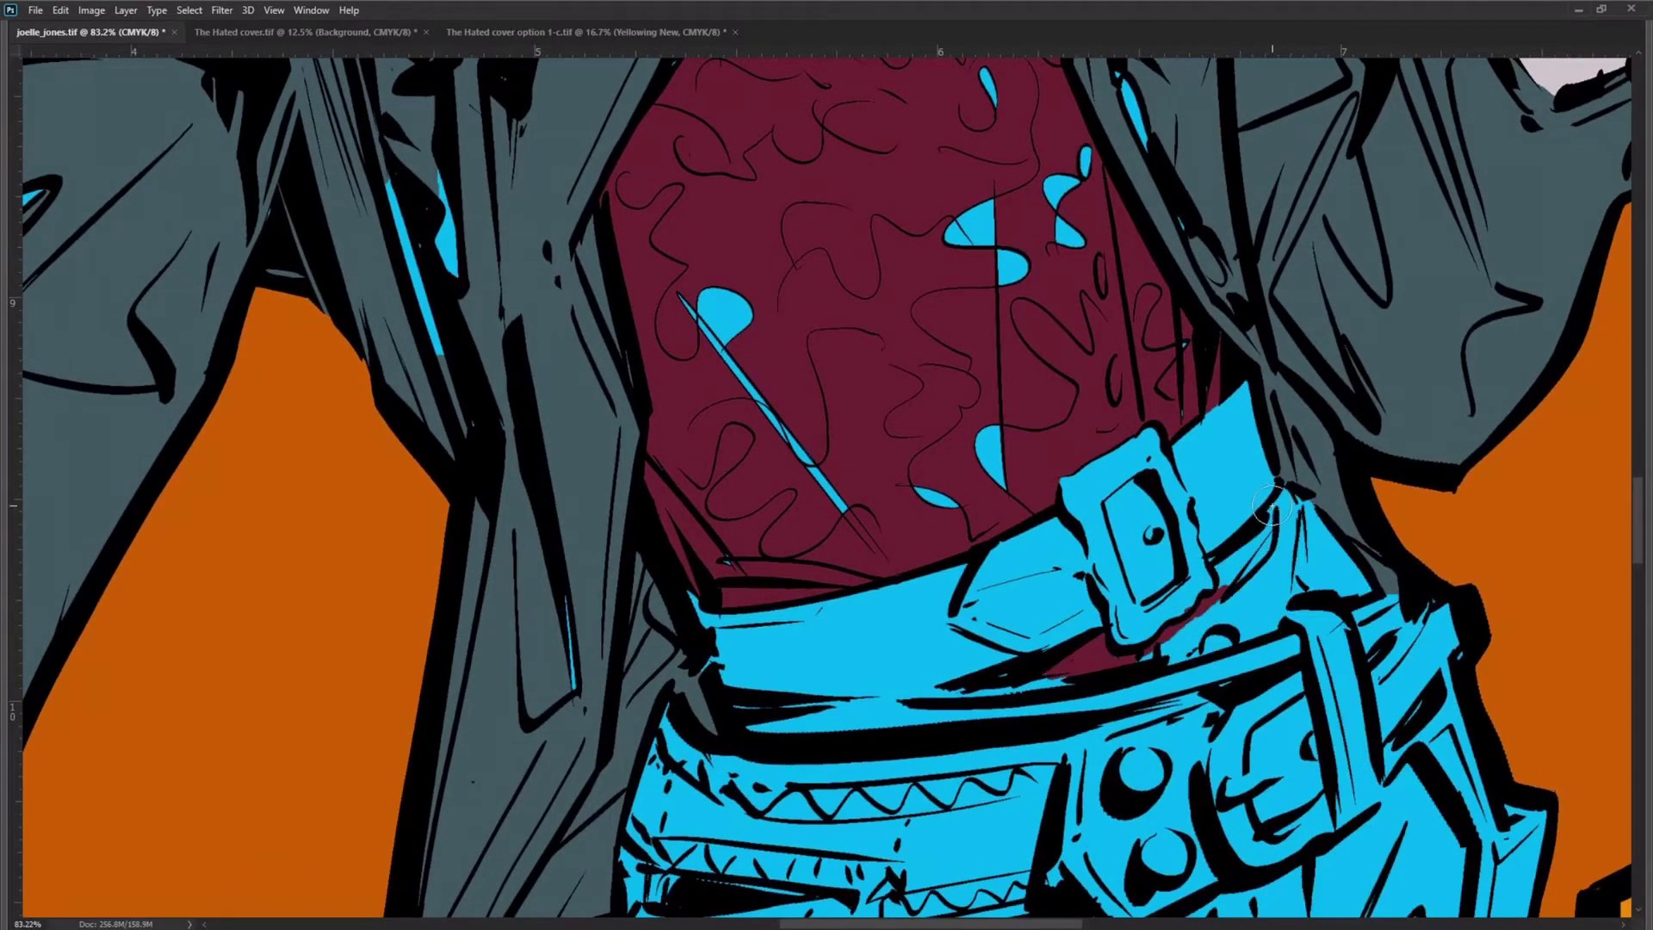
Step: Fill the leftover gaps in the revolver's barrel, cylinder, trigger guard and grip with grey
key("ctrl+Tab")
key("ctrl+Tab")
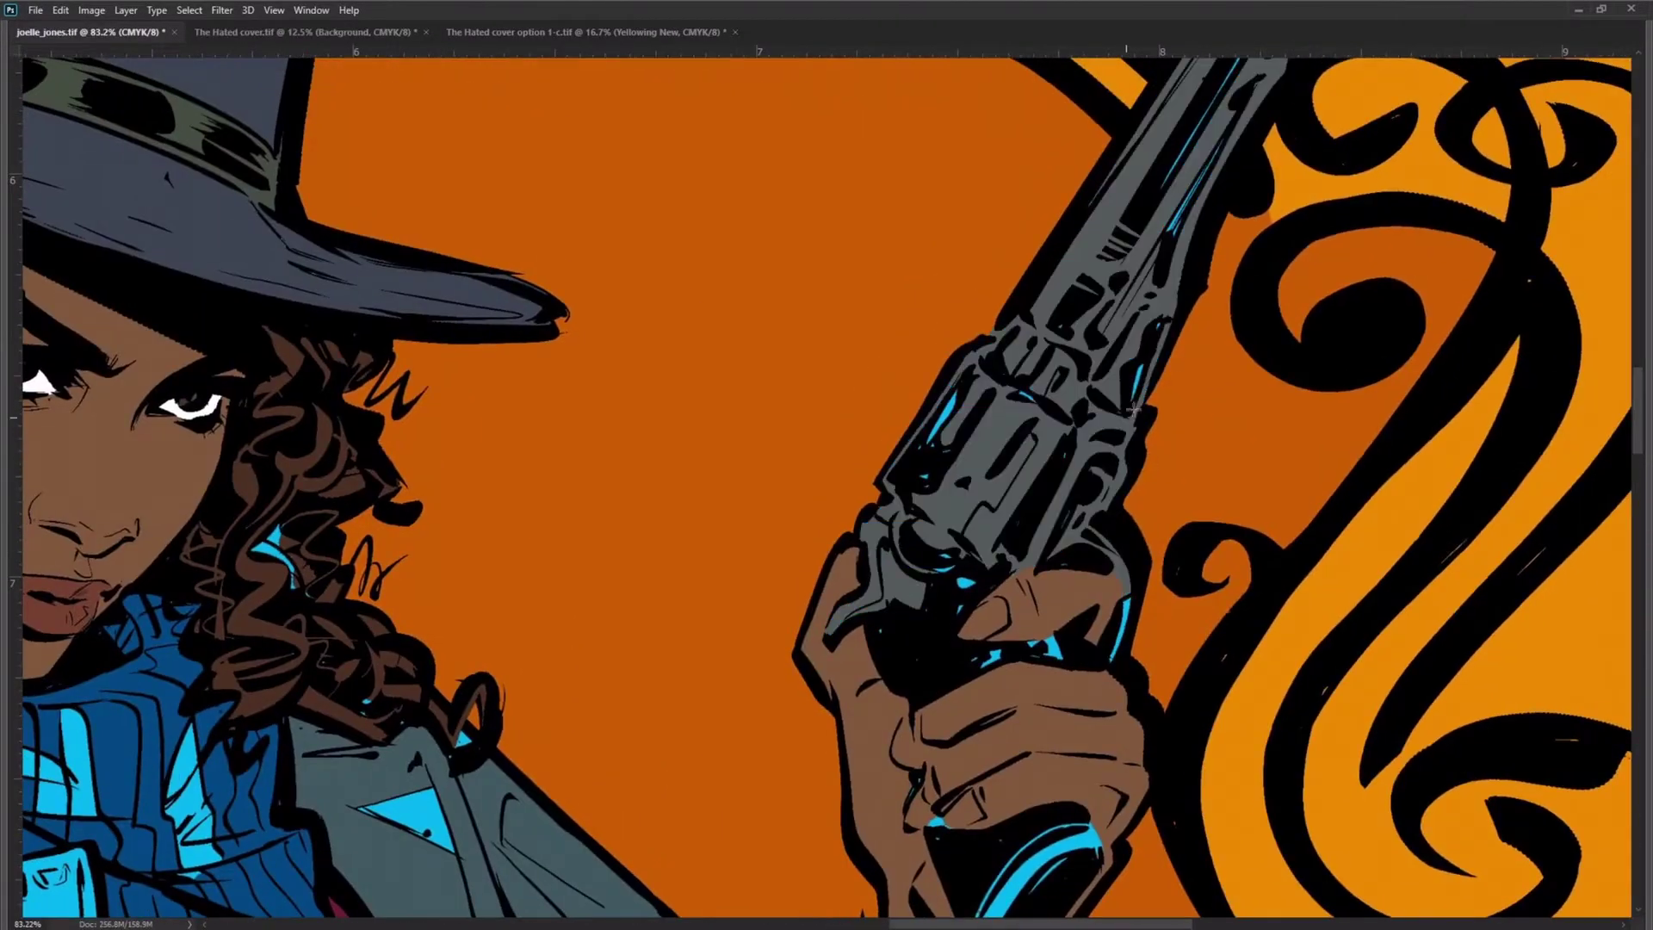
left_click_drag(1133, 410, 1052, 670)
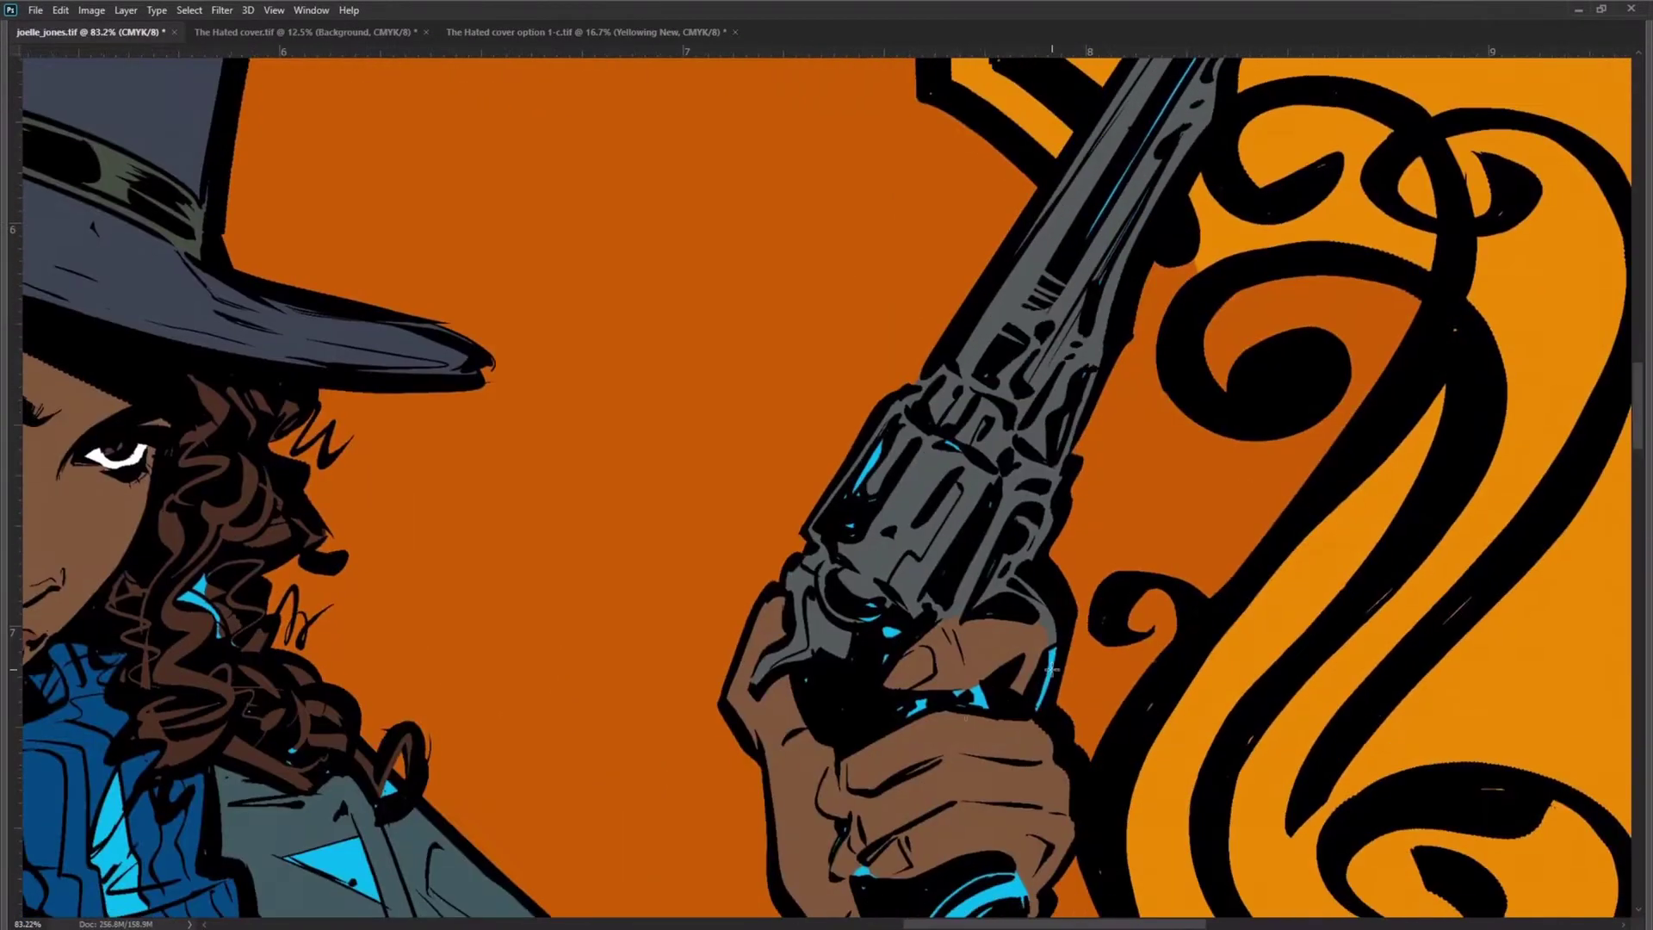
scroll(820, 679, "down", 3)
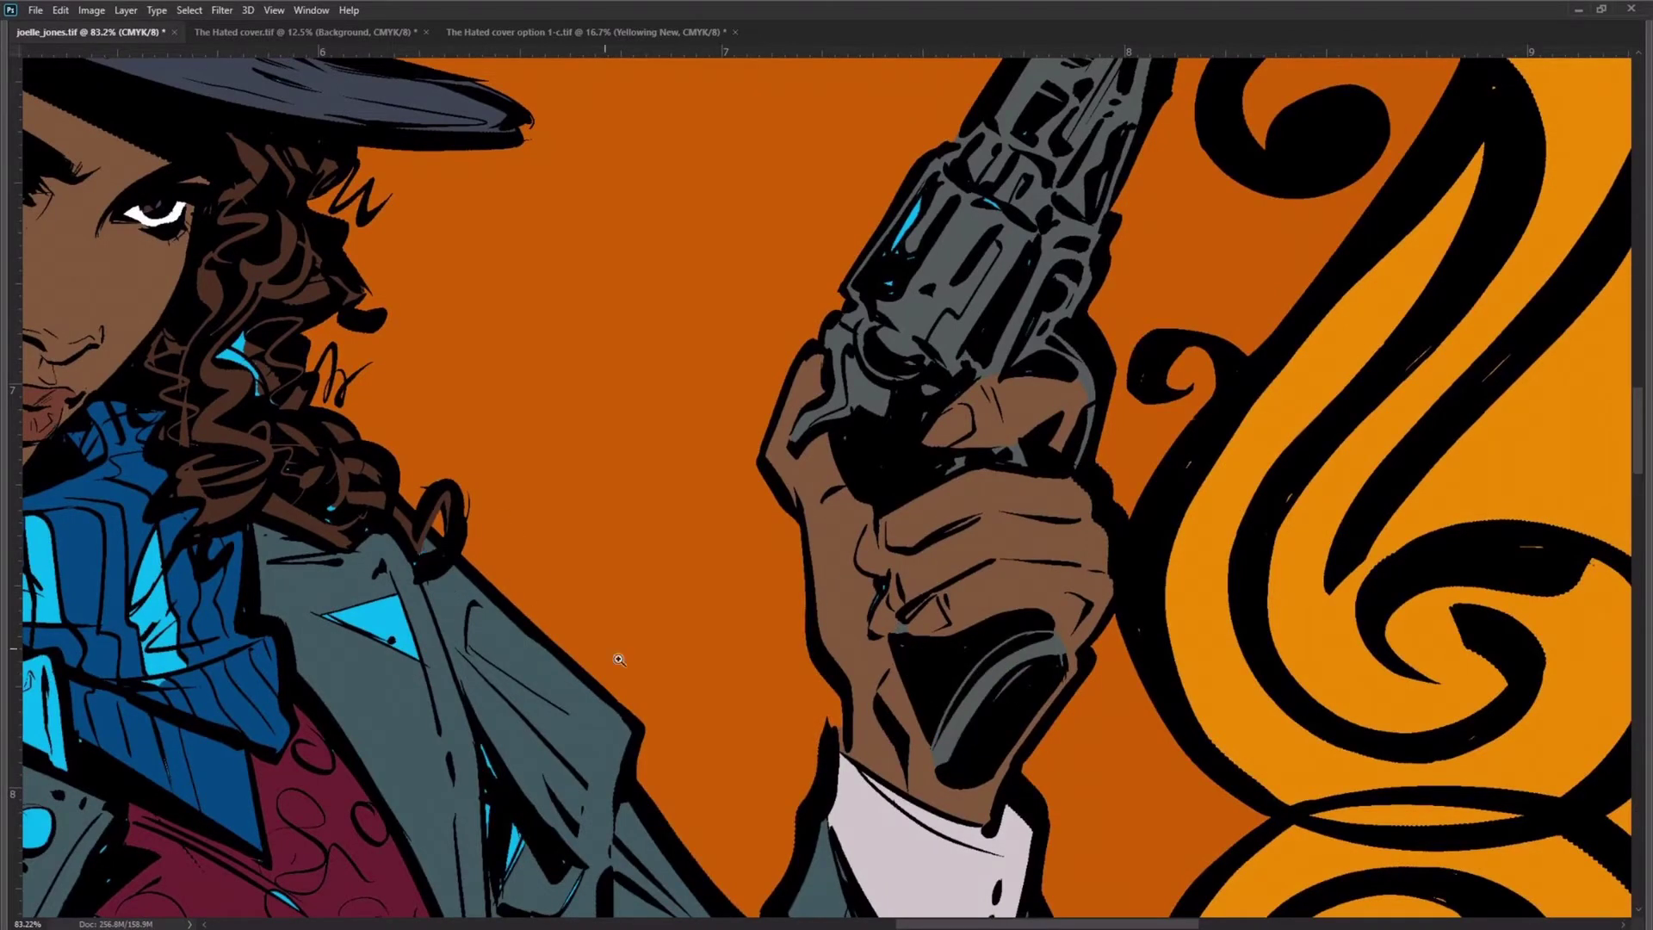
scroll(619, 658, "down", 5)
Step: Fill the trousers, including the gaps between the two belts, with dark navy blue
key("ctrl+shift+Tab")
key("ctrl+Tab")
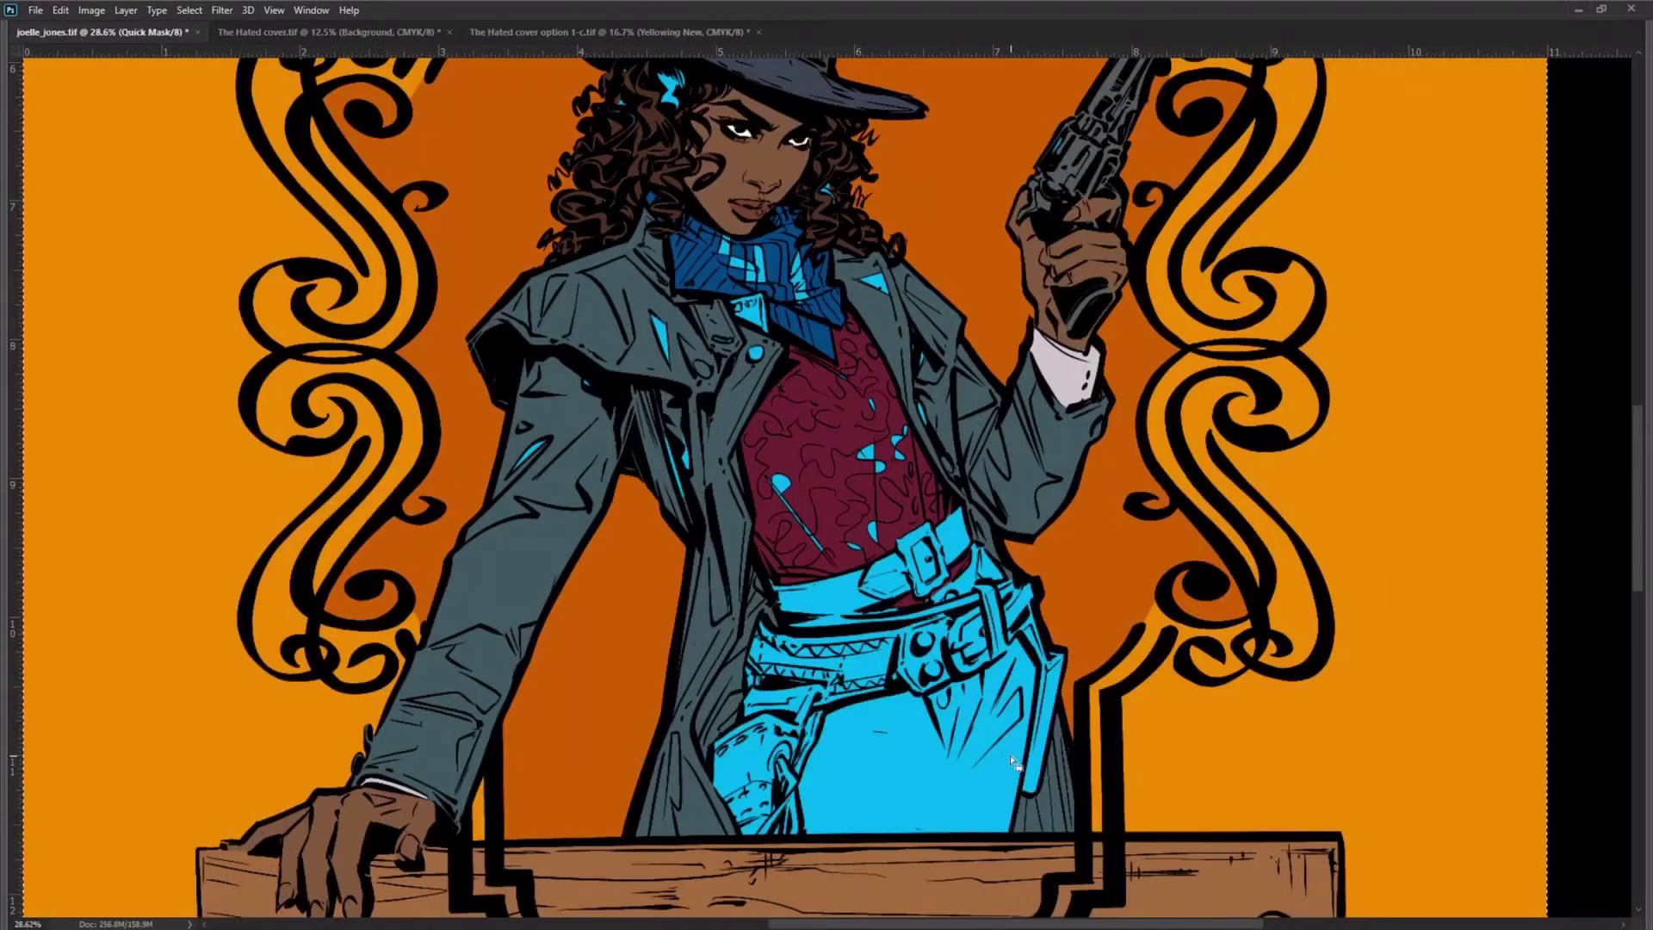
scroll(1002, 684, "up", 5)
scroll(780, 592, "up", 1)
scroll(780, 591, "left", 1)
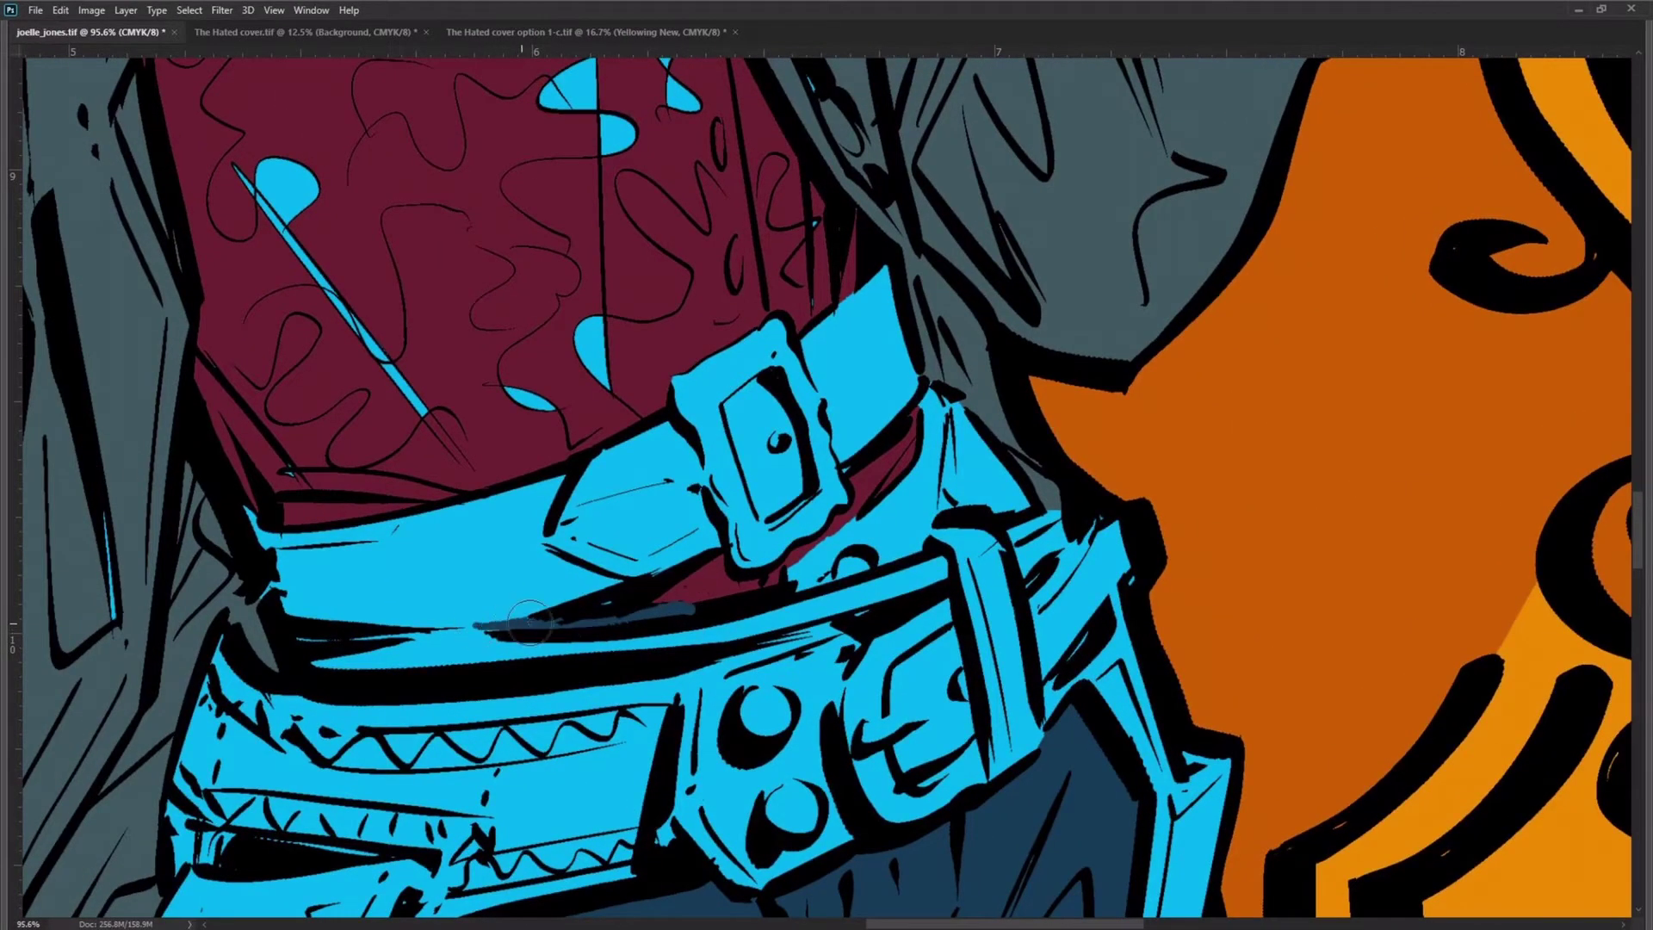
left_click(827, 573)
left_click(928, 527)
left_click(928, 527)
Step: Fill the waist belt, gun belt, hanging straps and holster with olive brown
left_click(790, 466)
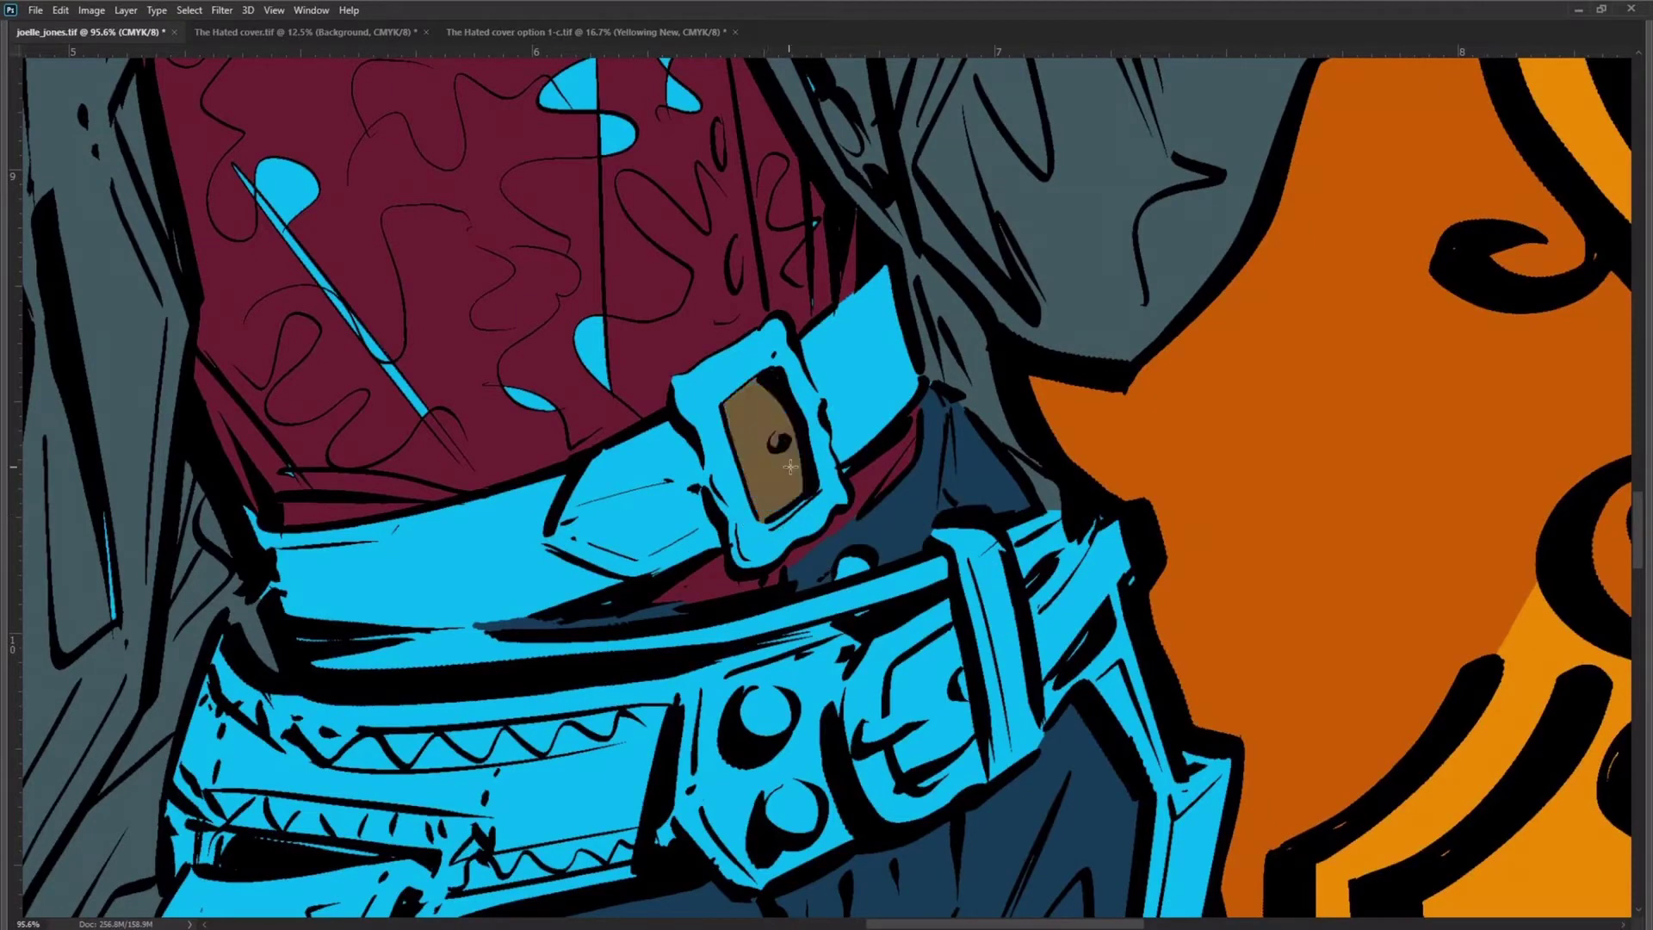
left_click(877, 379)
left_click(990, 602)
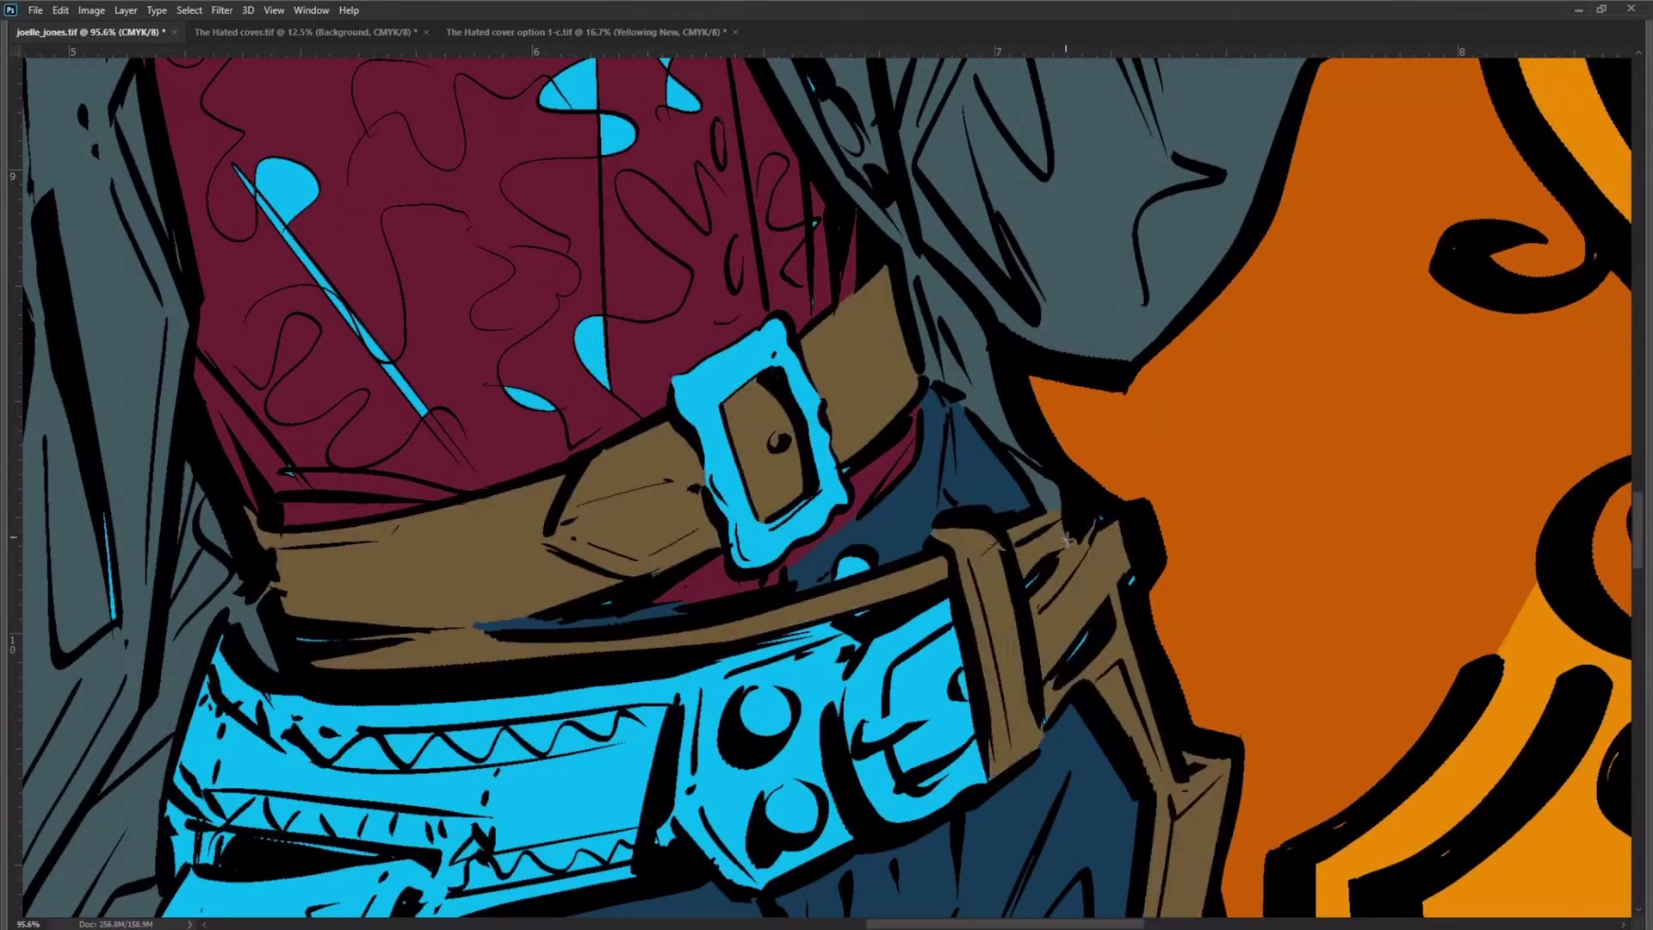
left_click_drag(855, 703, 929, 557)
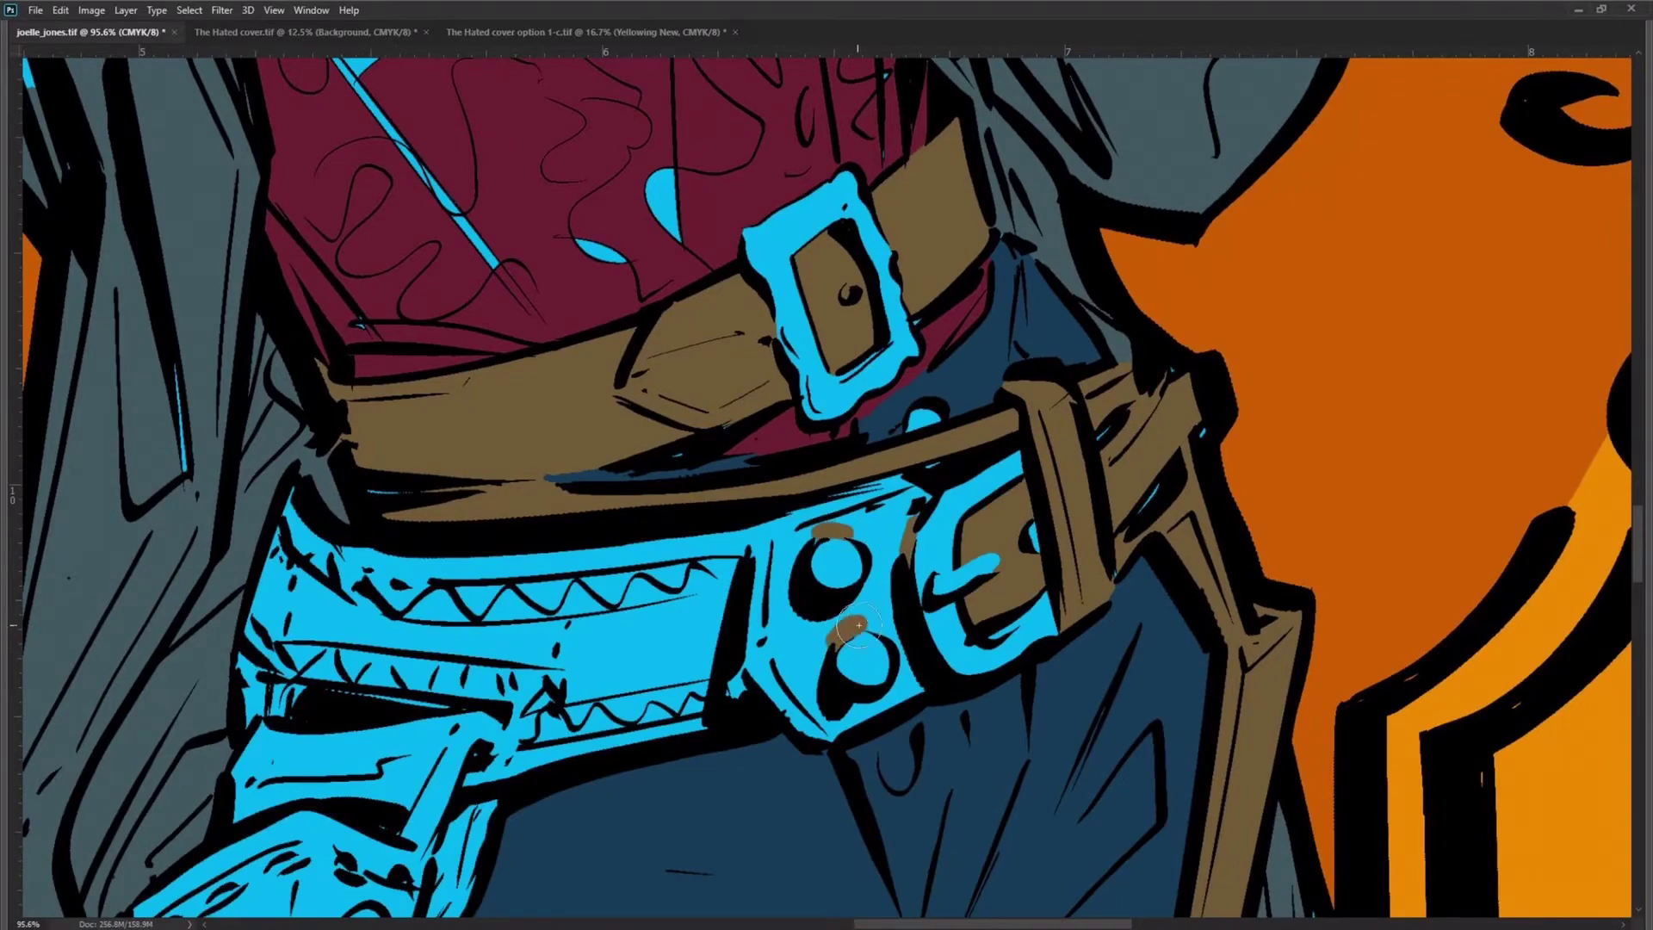
left_click(865, 685)
scroll(582, 761, "down", 5)
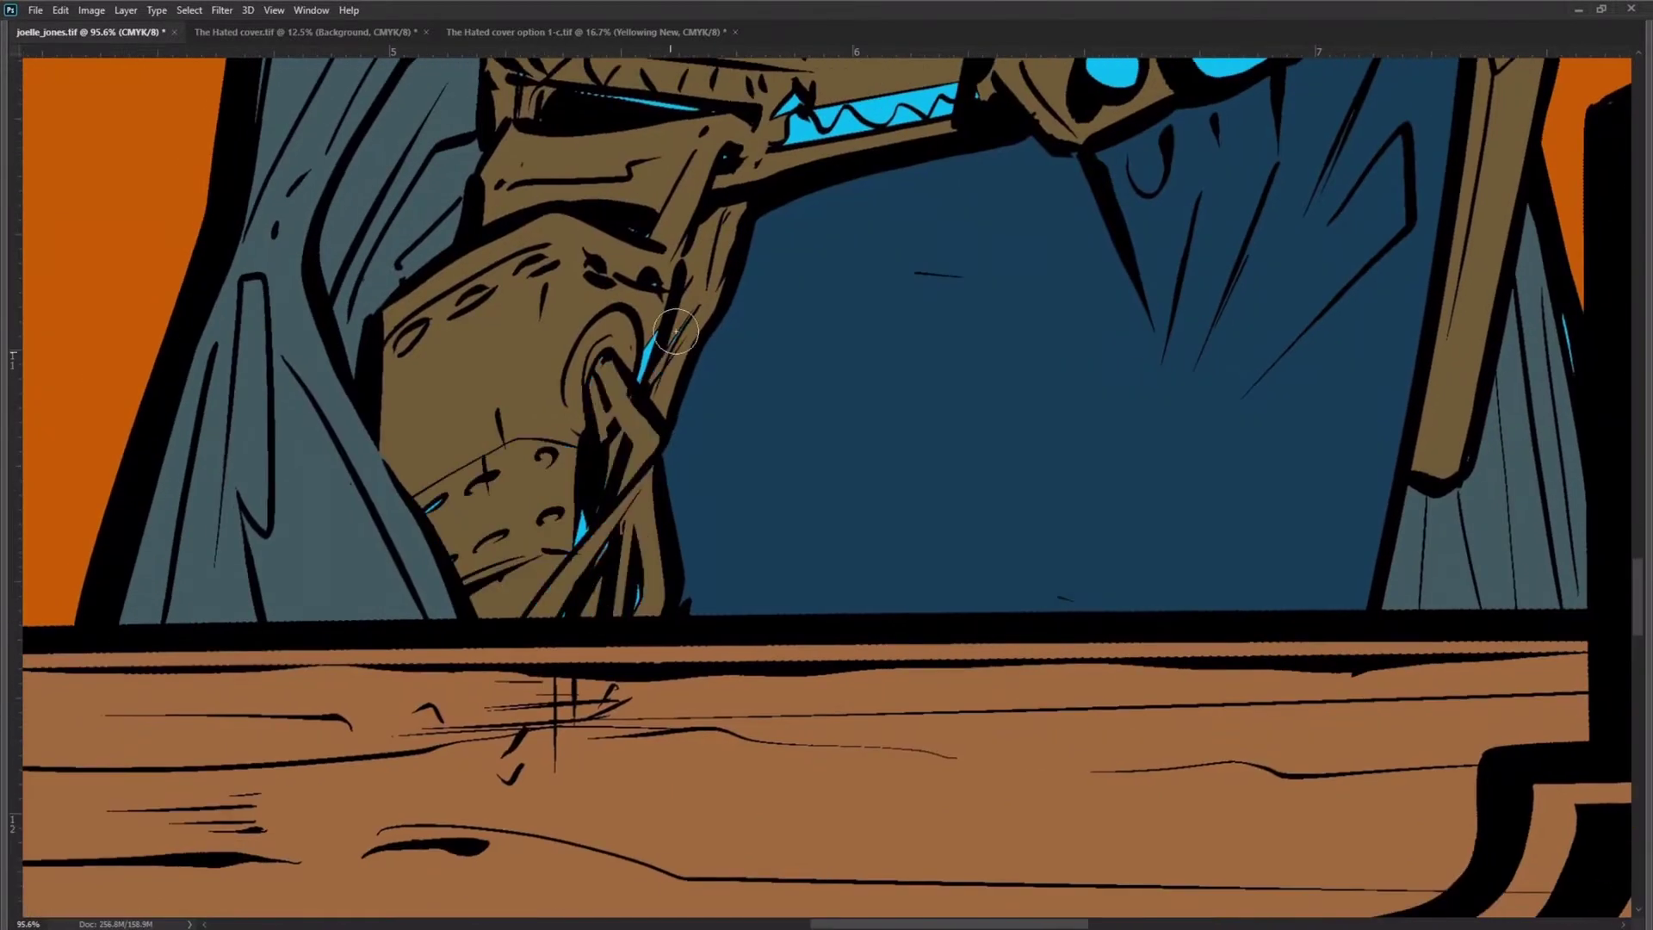
scroll(582, 761, "up", 8)
Step: Fill the belt buckles, gun-belt studs and coat buttons with pale grey-blue
key("Tab")
left_click(751, 562)
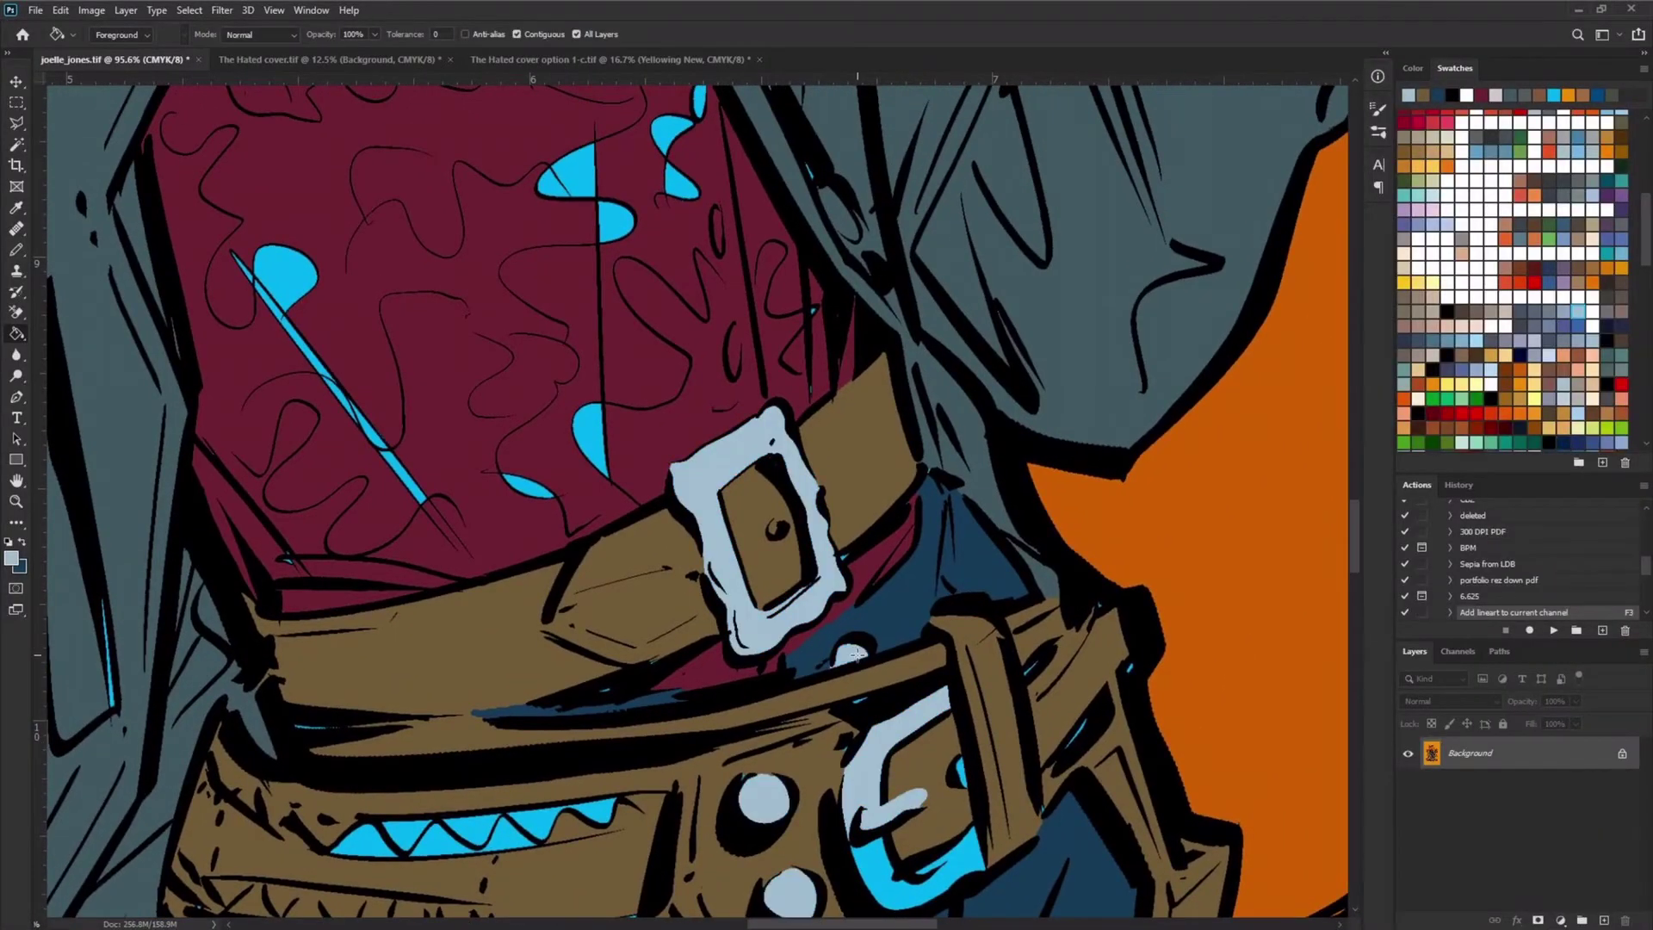
scroll(751, 561, "down", 3)
scroll(636, 354, "up", 5)
left_click(636, 354)
scroll(636, 353, "down", 3)
left_click(689, 521)
scroll(689, 521, "up", 3)
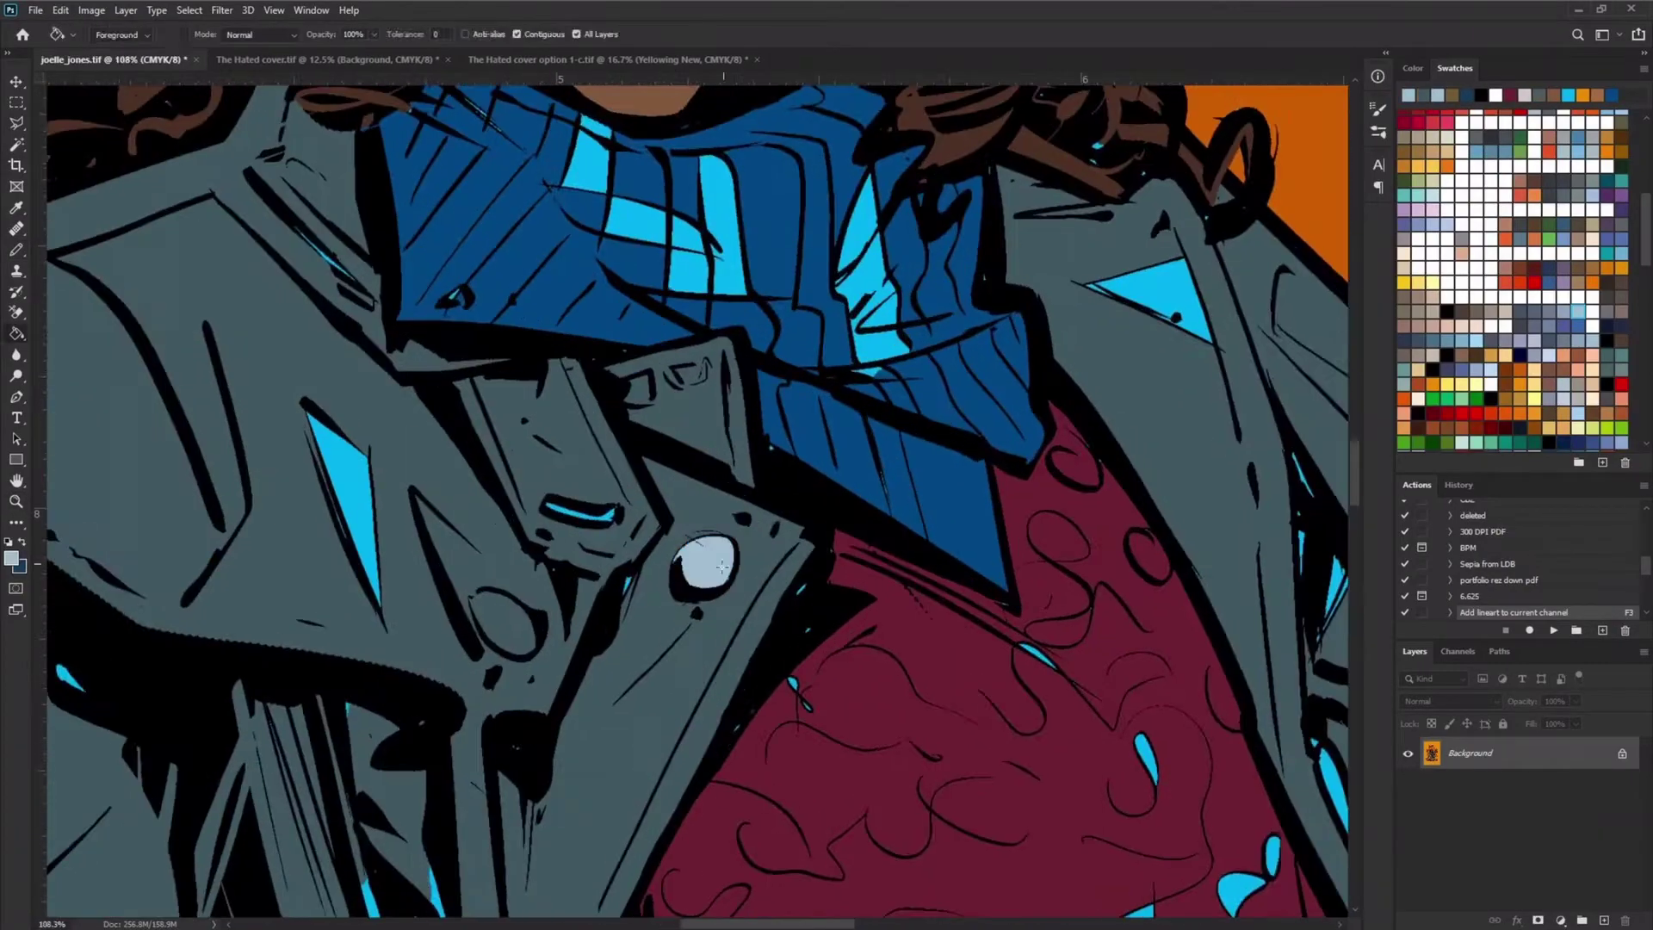
left_click(503, 613)
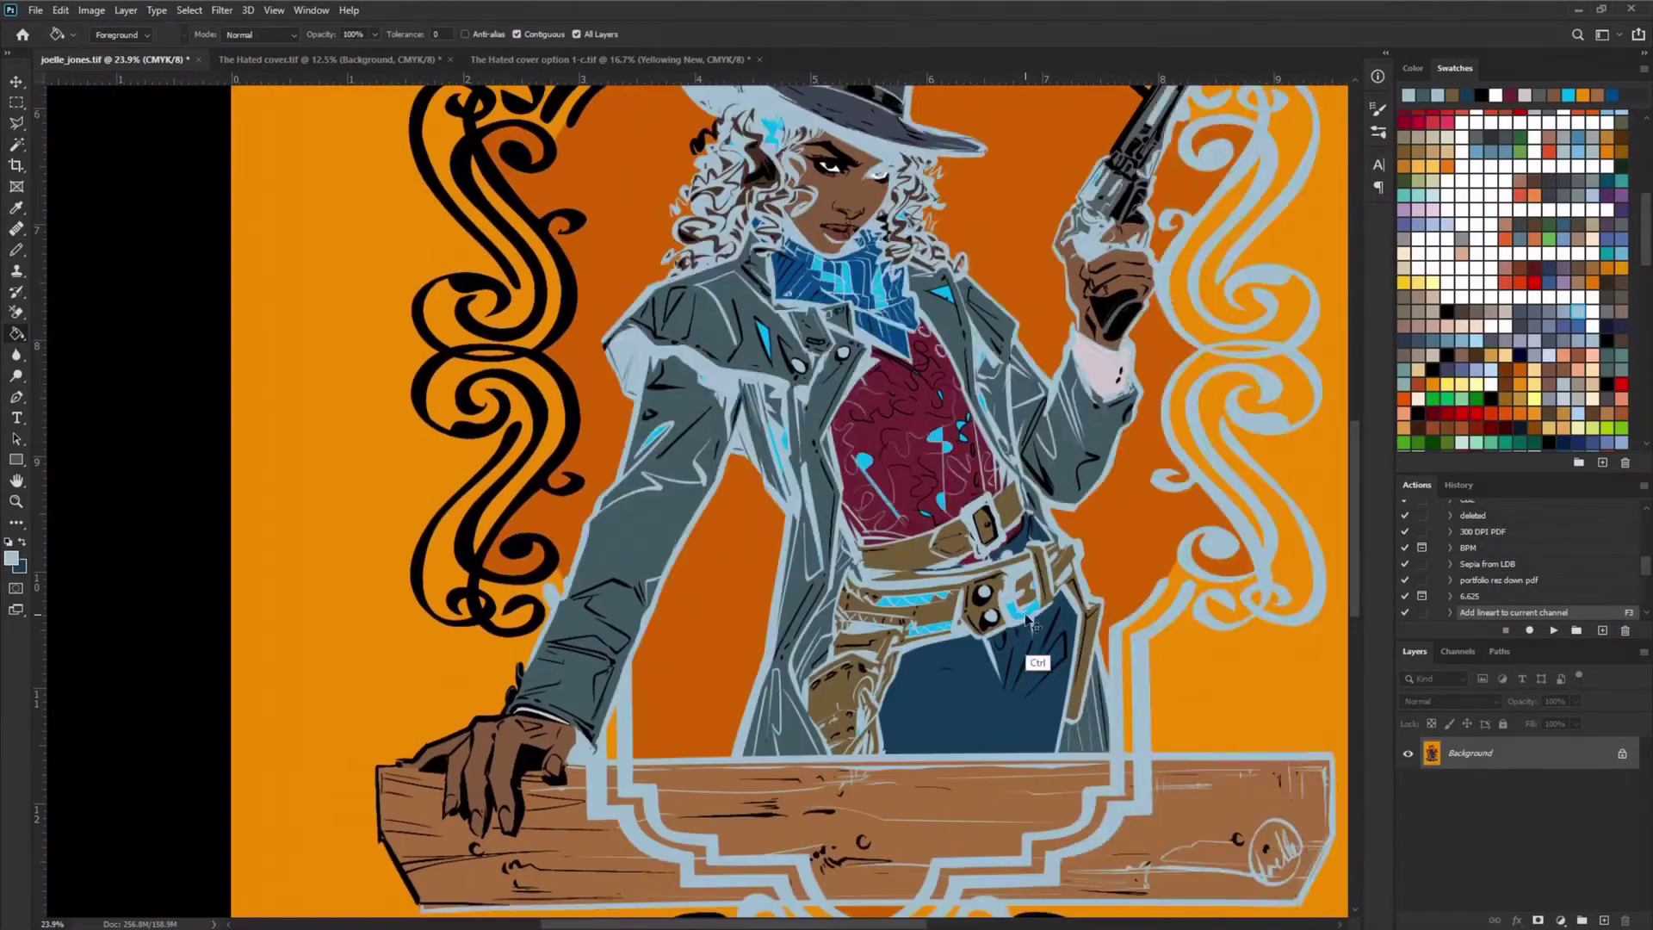
Step: Finish the gun-belt buckle and remaining gaps, and hide the line art to leave only the flat colours
left_click(987, 552)
left_click(904, 683, "alt")
left_click(917, 438, "alt")
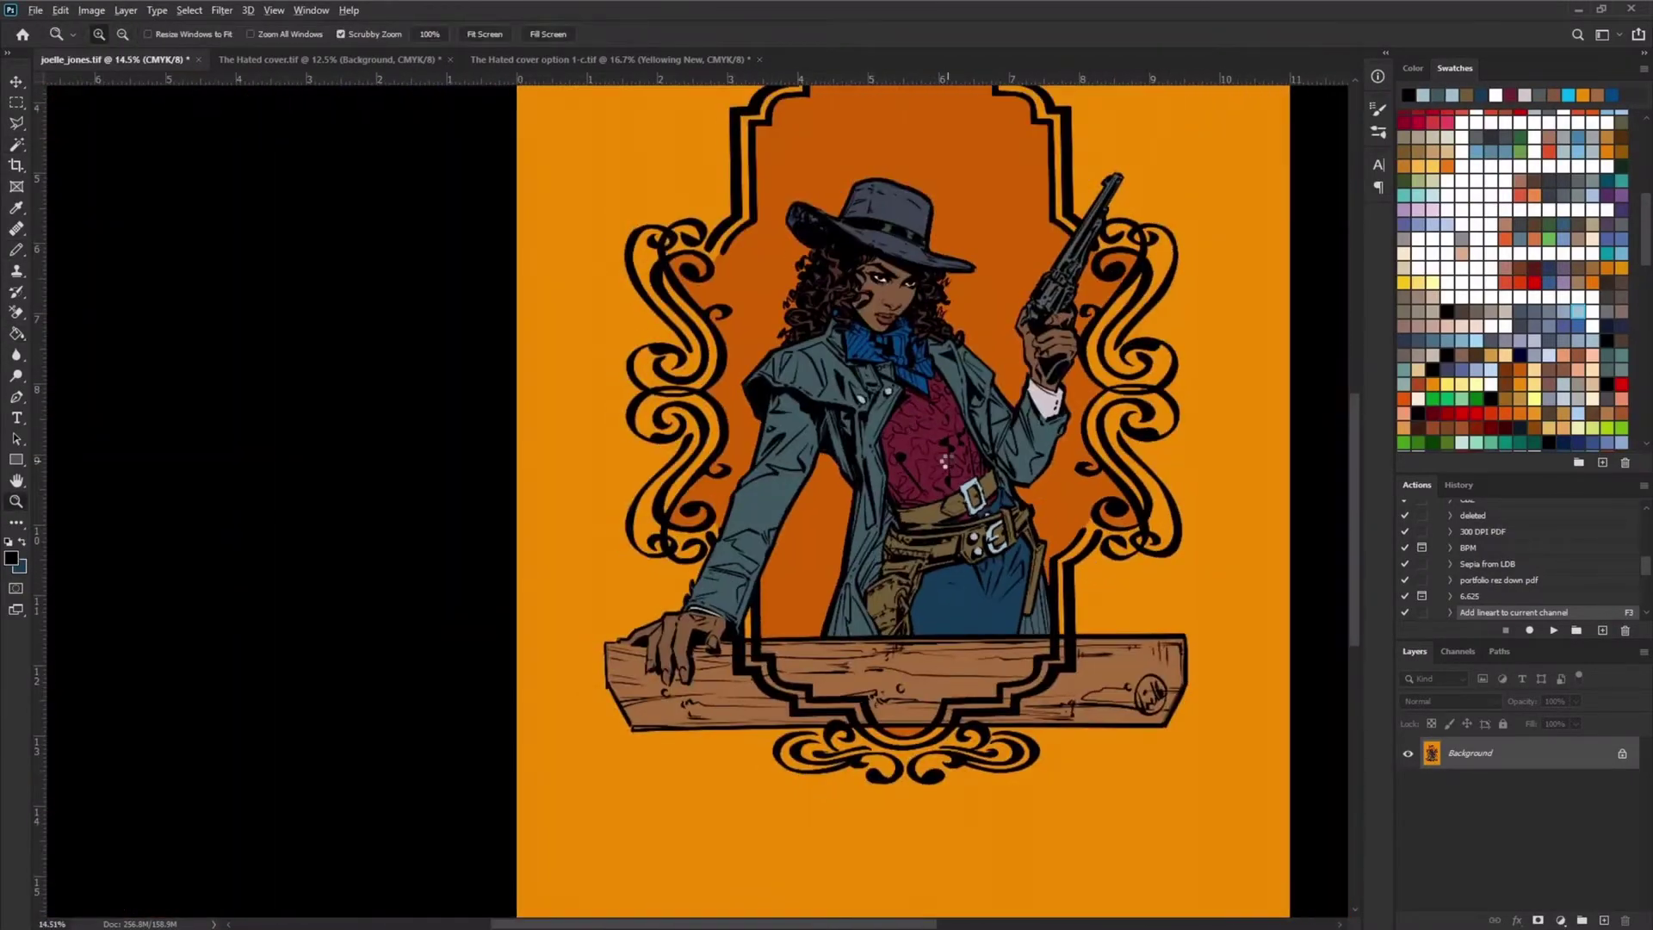
key("F12")
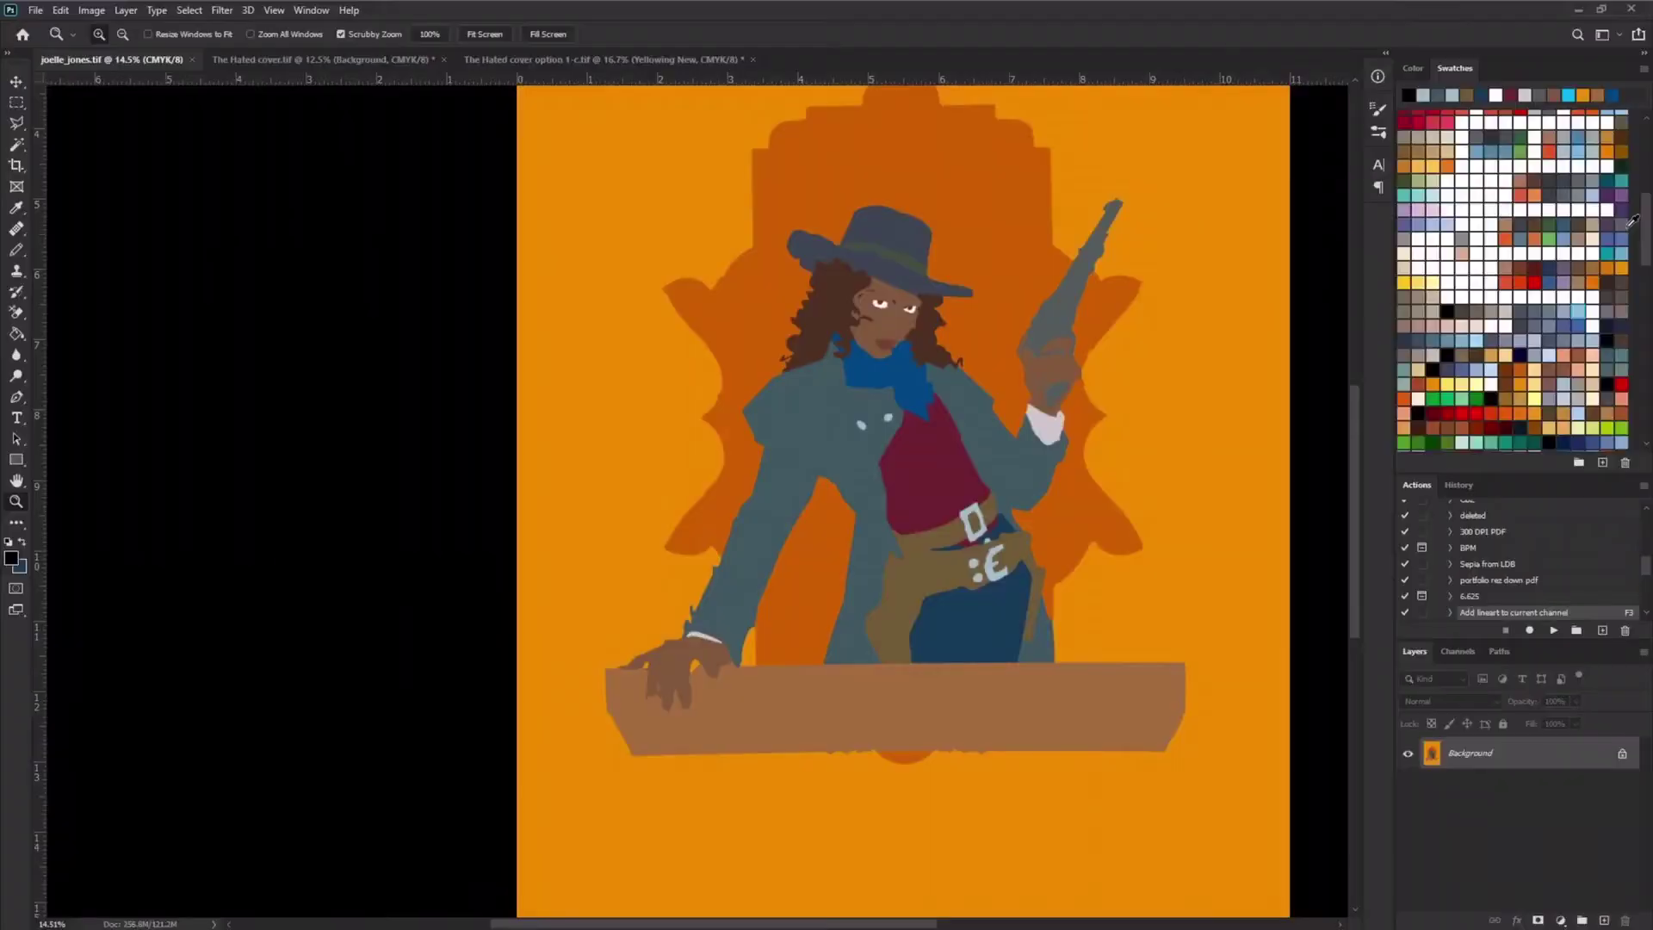
Step: Copy the flats onto a new layer and fill the background, frame and plank around the figure with the frame's dark orange
key("super")
key("super")
key("ctrl+shift+alt+n")
key("b")
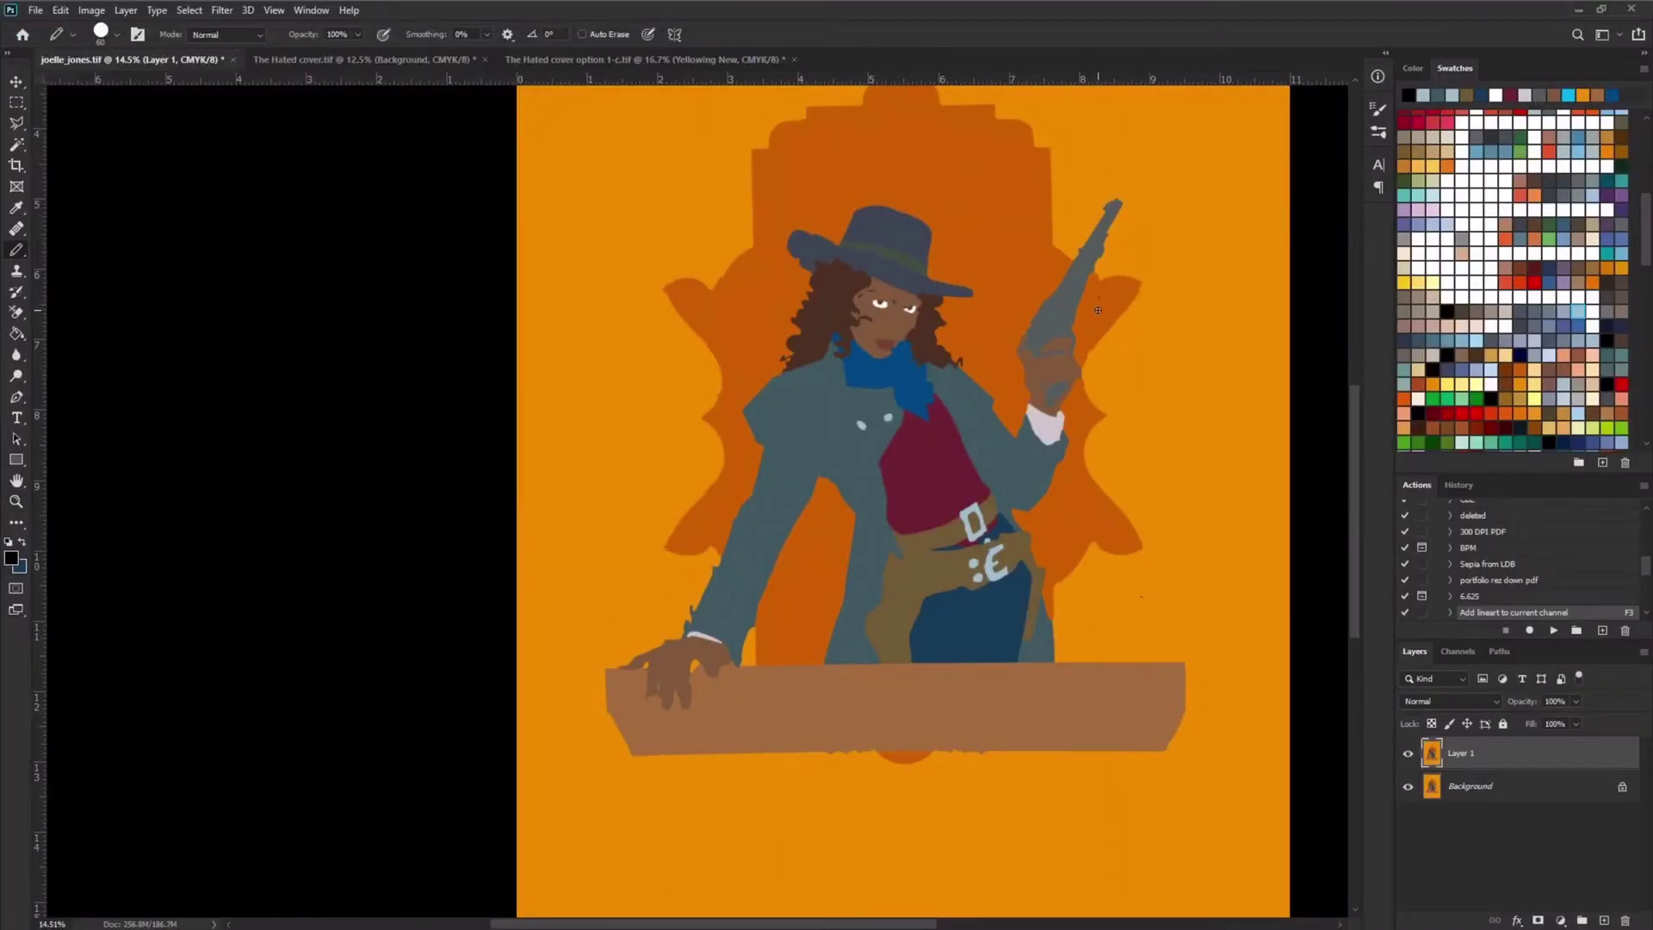
left_click(1102, 315, "alt")
key("g")
left_click(831, 648)
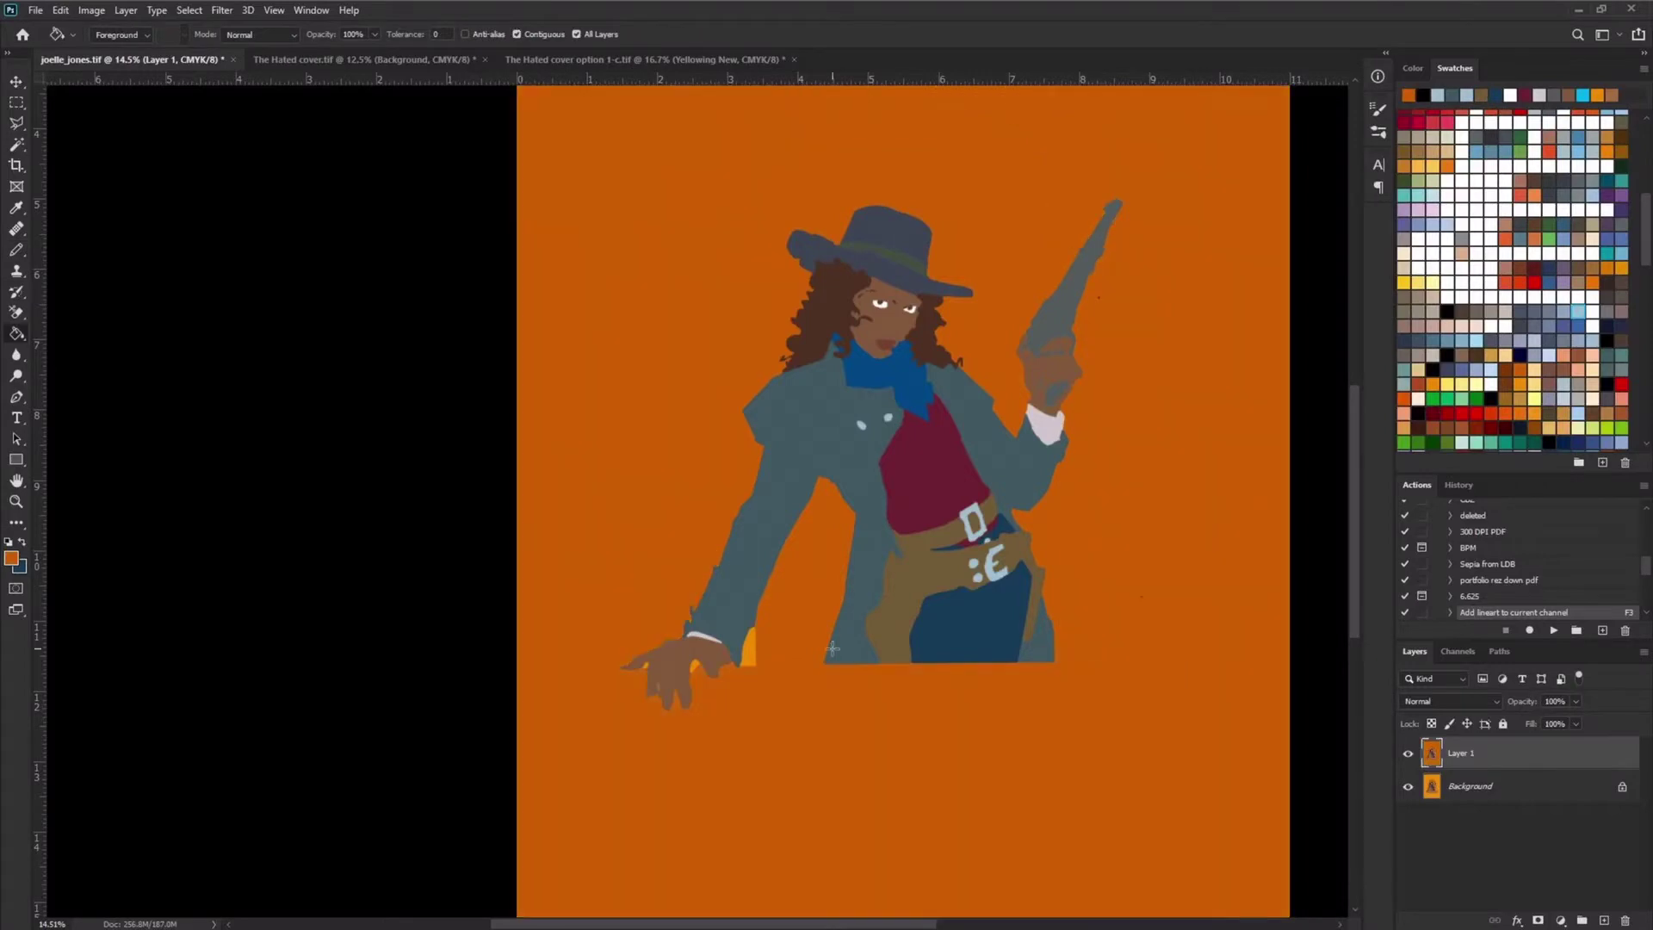
Step: Select the whole figure by inverting a selection of the orange background, and fill it with the hand's skin brown
scroll(679, 663, "up", 5)
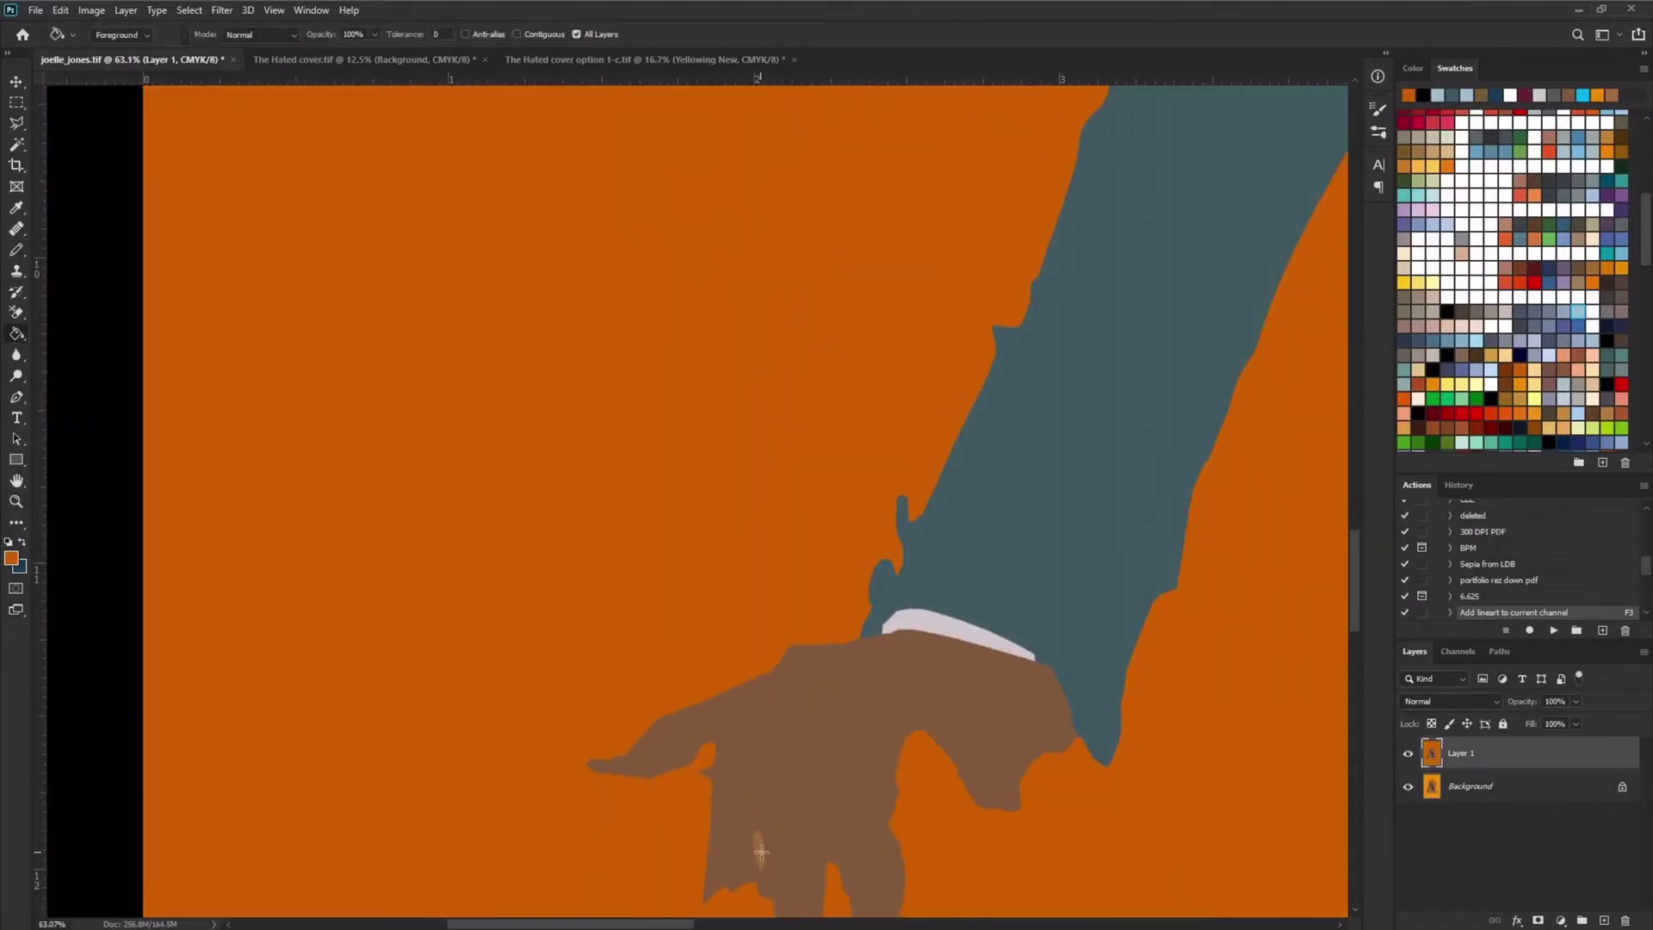
key("w")
left_click(825, 617)
key("ctrl+shift+i")
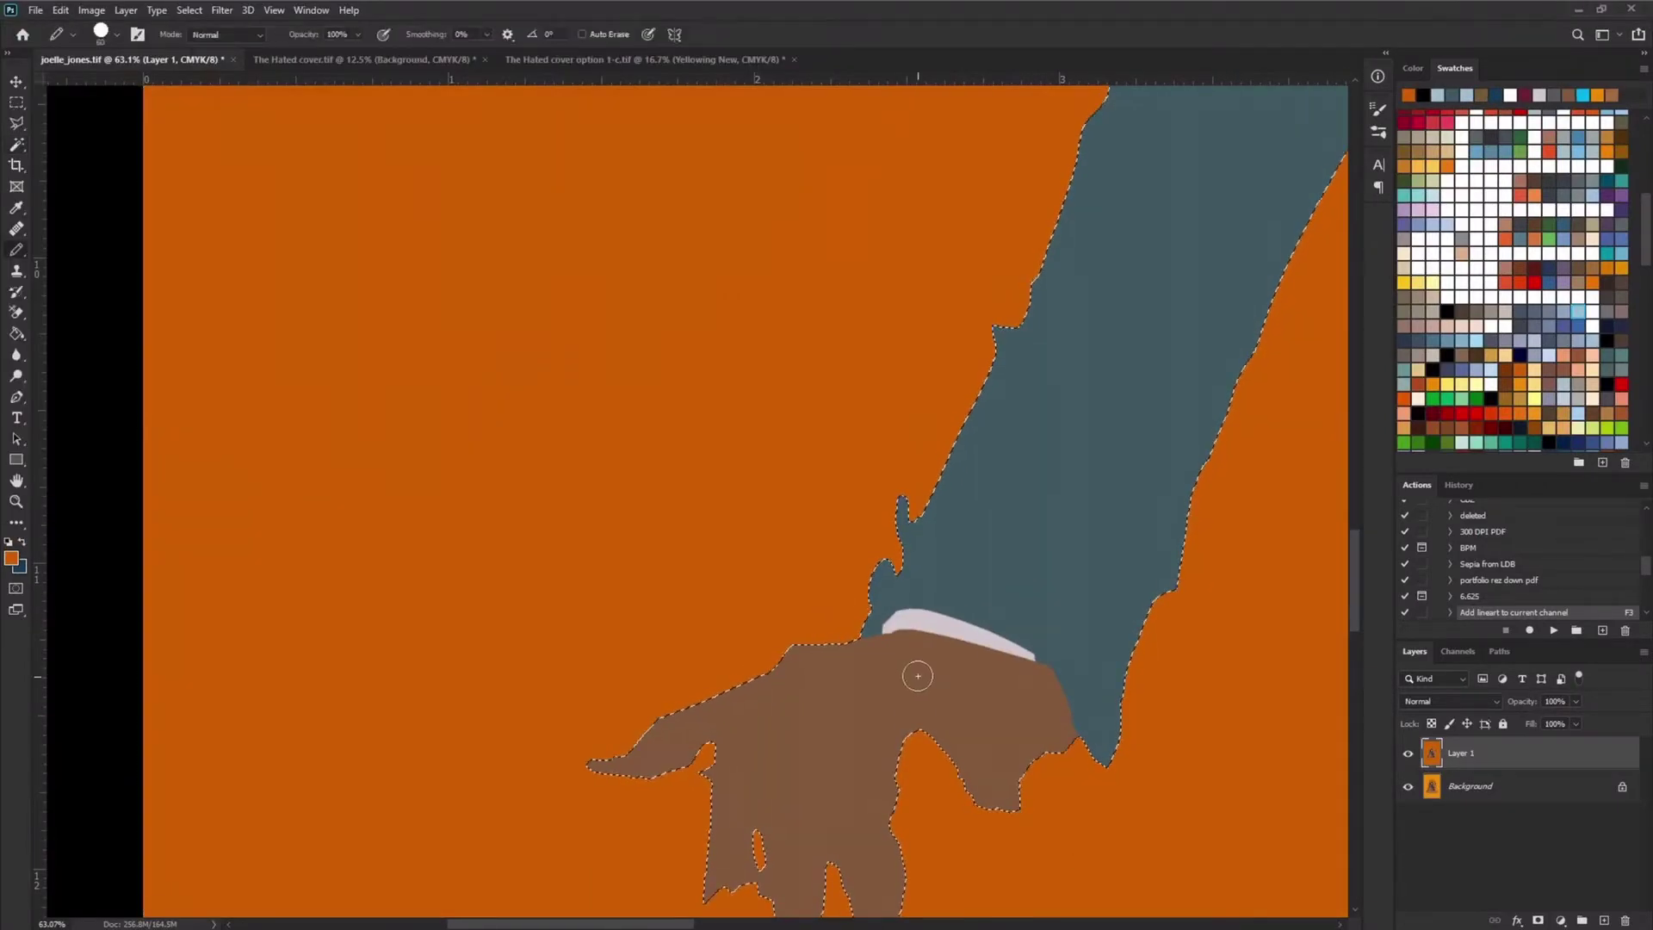
key("super")
key("super")
key("b")
left_click(964, 689, "alt")
key("alt+BackSpace")
key("z")
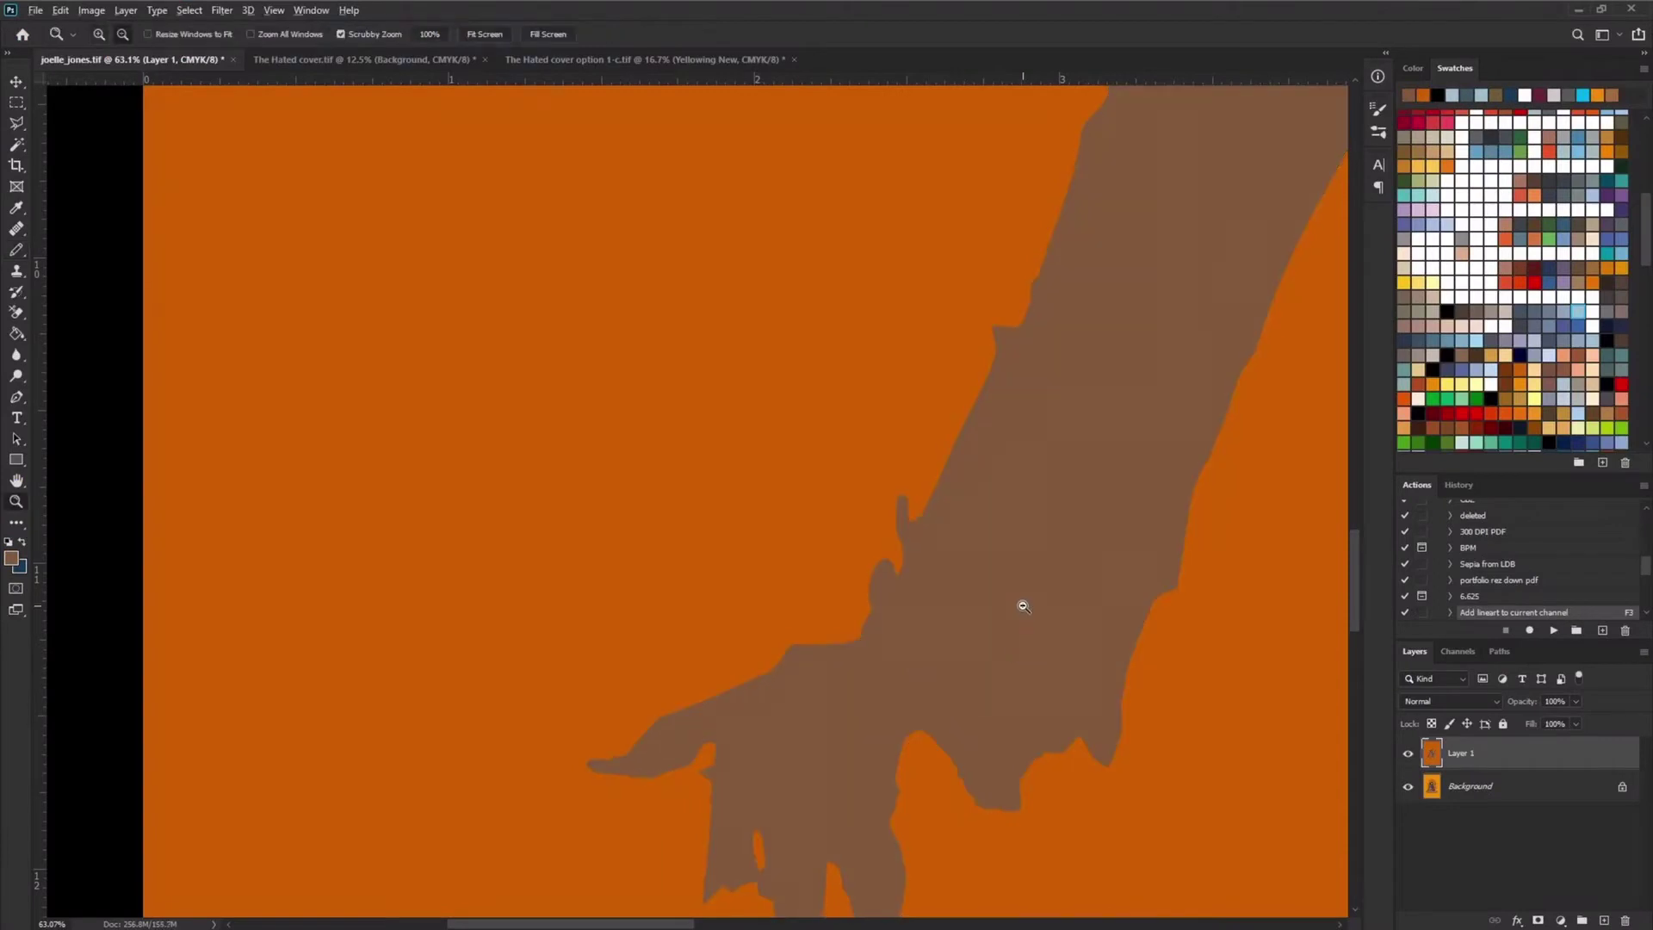
left_click_drag(1019, 602, 896, 527)
Step: Hide Layer 1 and add a white-filled layer in Multiply mode directly above the Background
left_click(1408, 753)
left_click(1541, 791)
left_click(1603, 920)
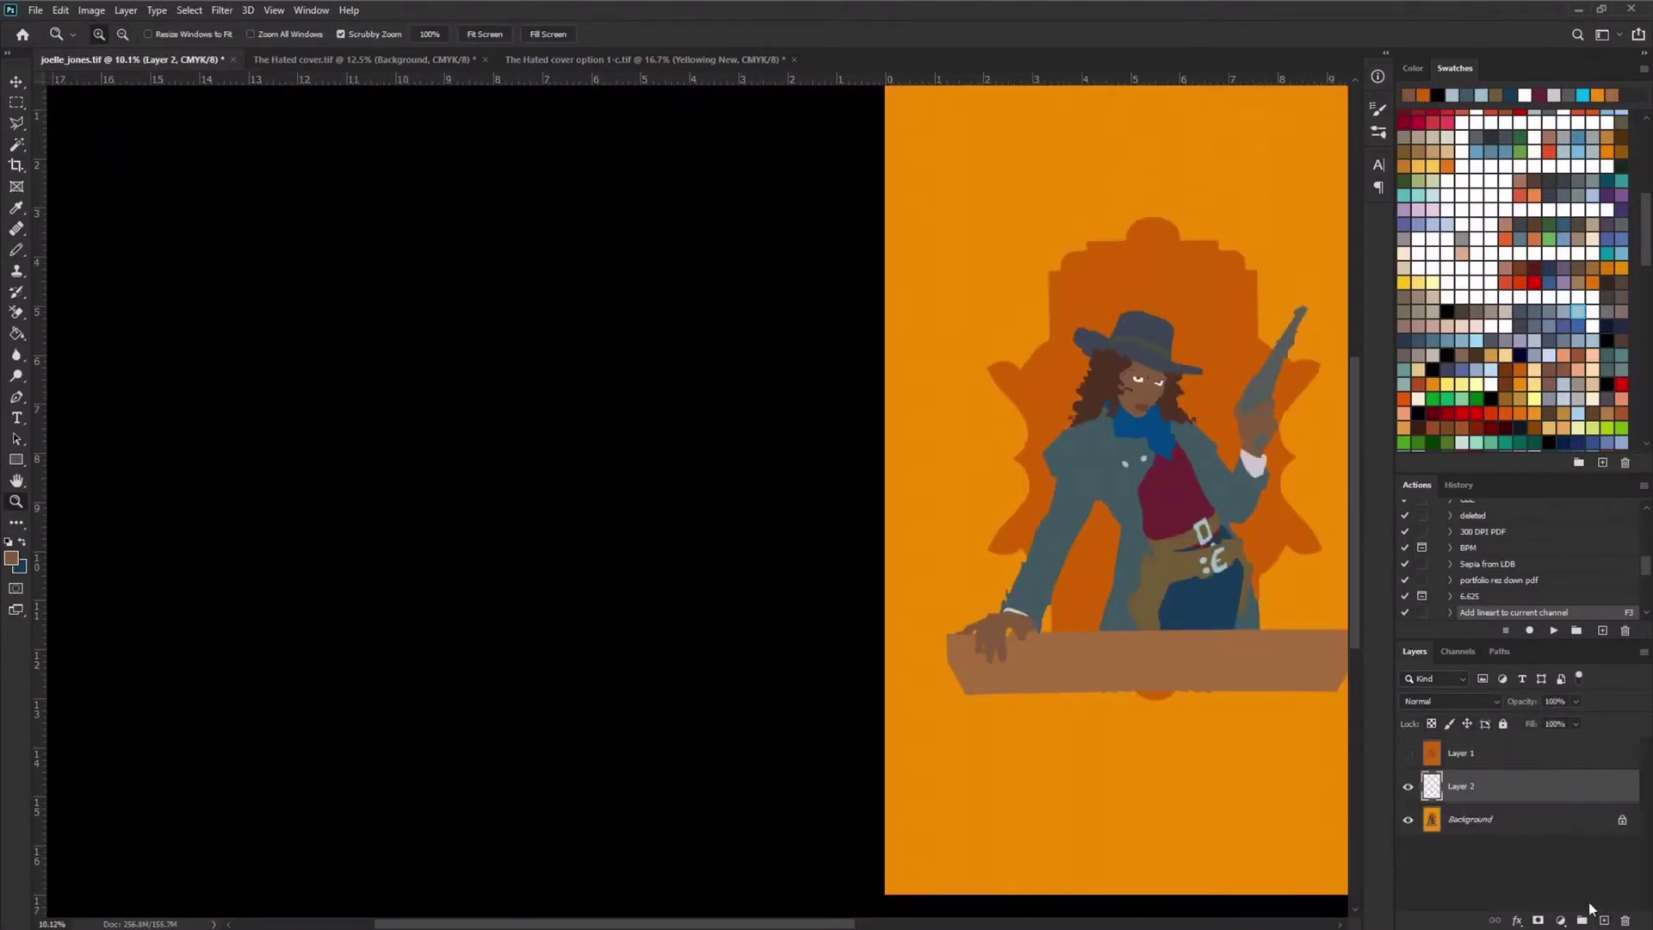
key("d")
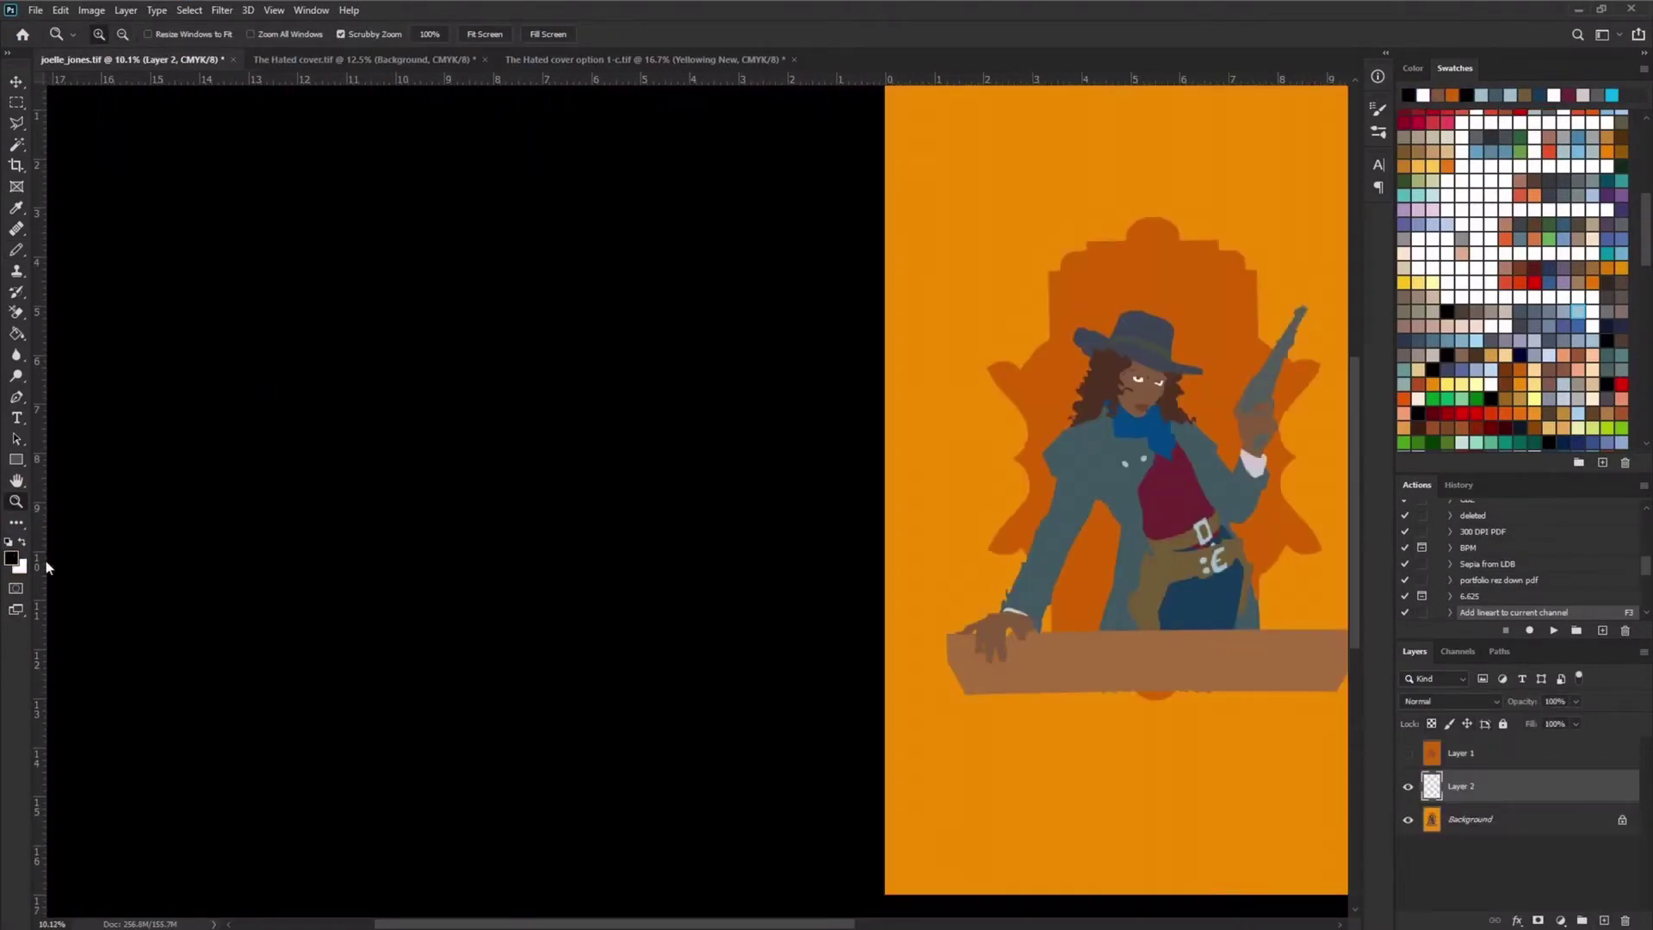
key("alt+BackSpace")
left_click(1451, 700)
left_click(1429, 594)
key("alt+bracketright")
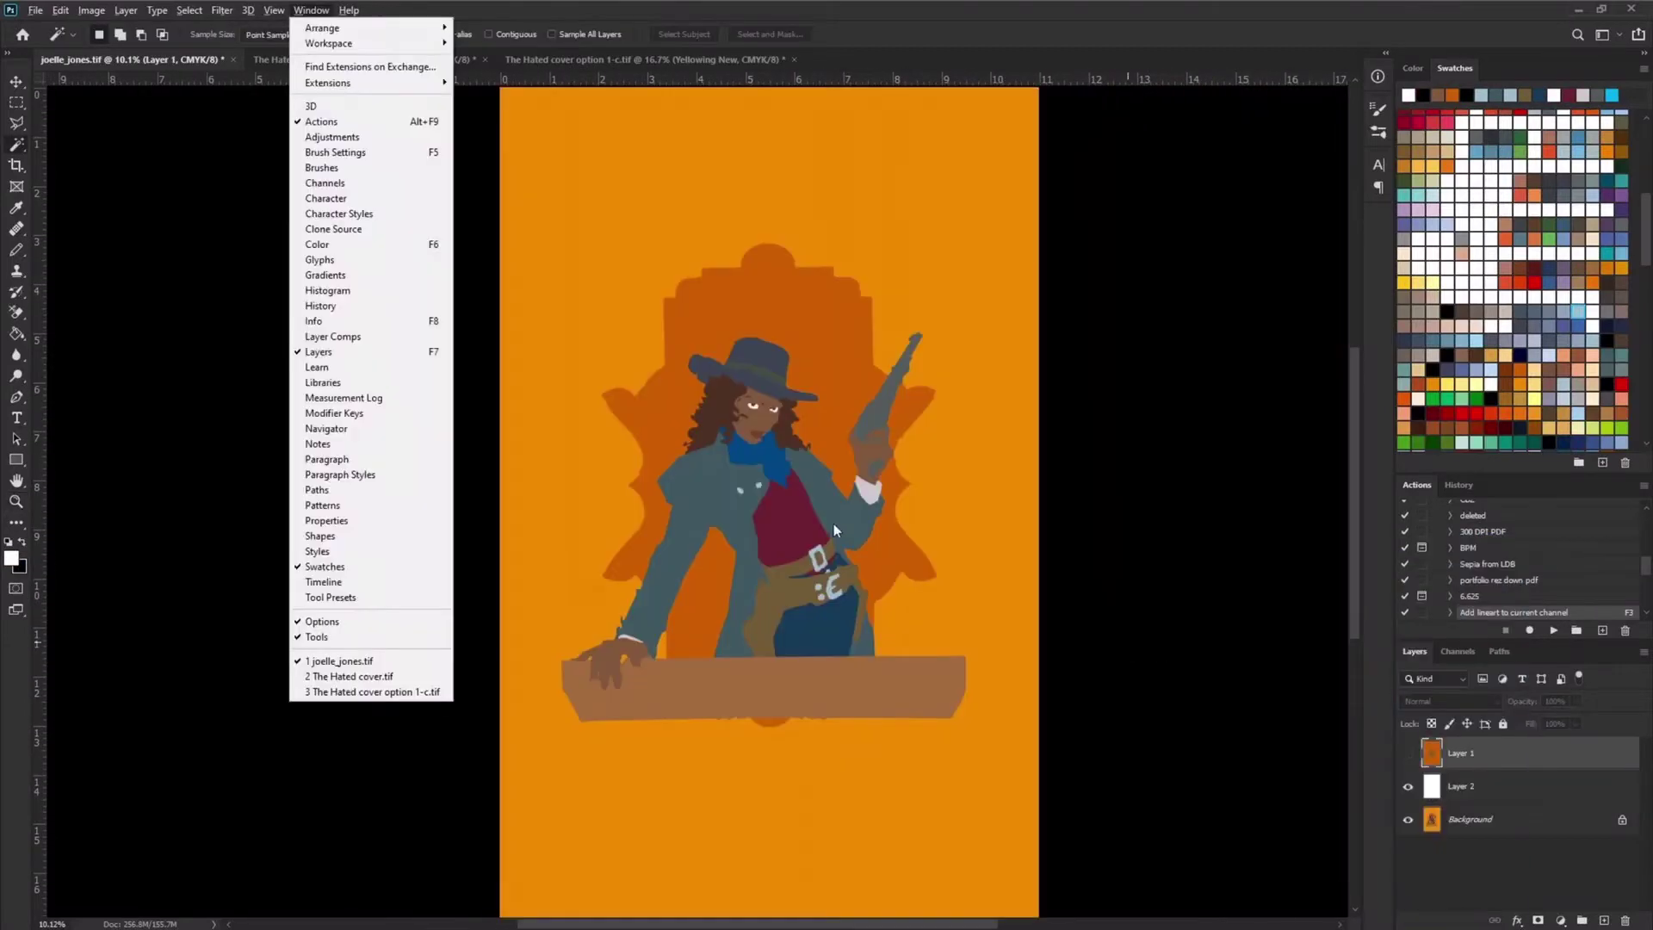
key("w")
left_click(1461, 786)
Step: Switch to The Hated cover.tif, show only its Layer 2 and sample the greyish-brown shadow colour
key("ctrl+Tab")
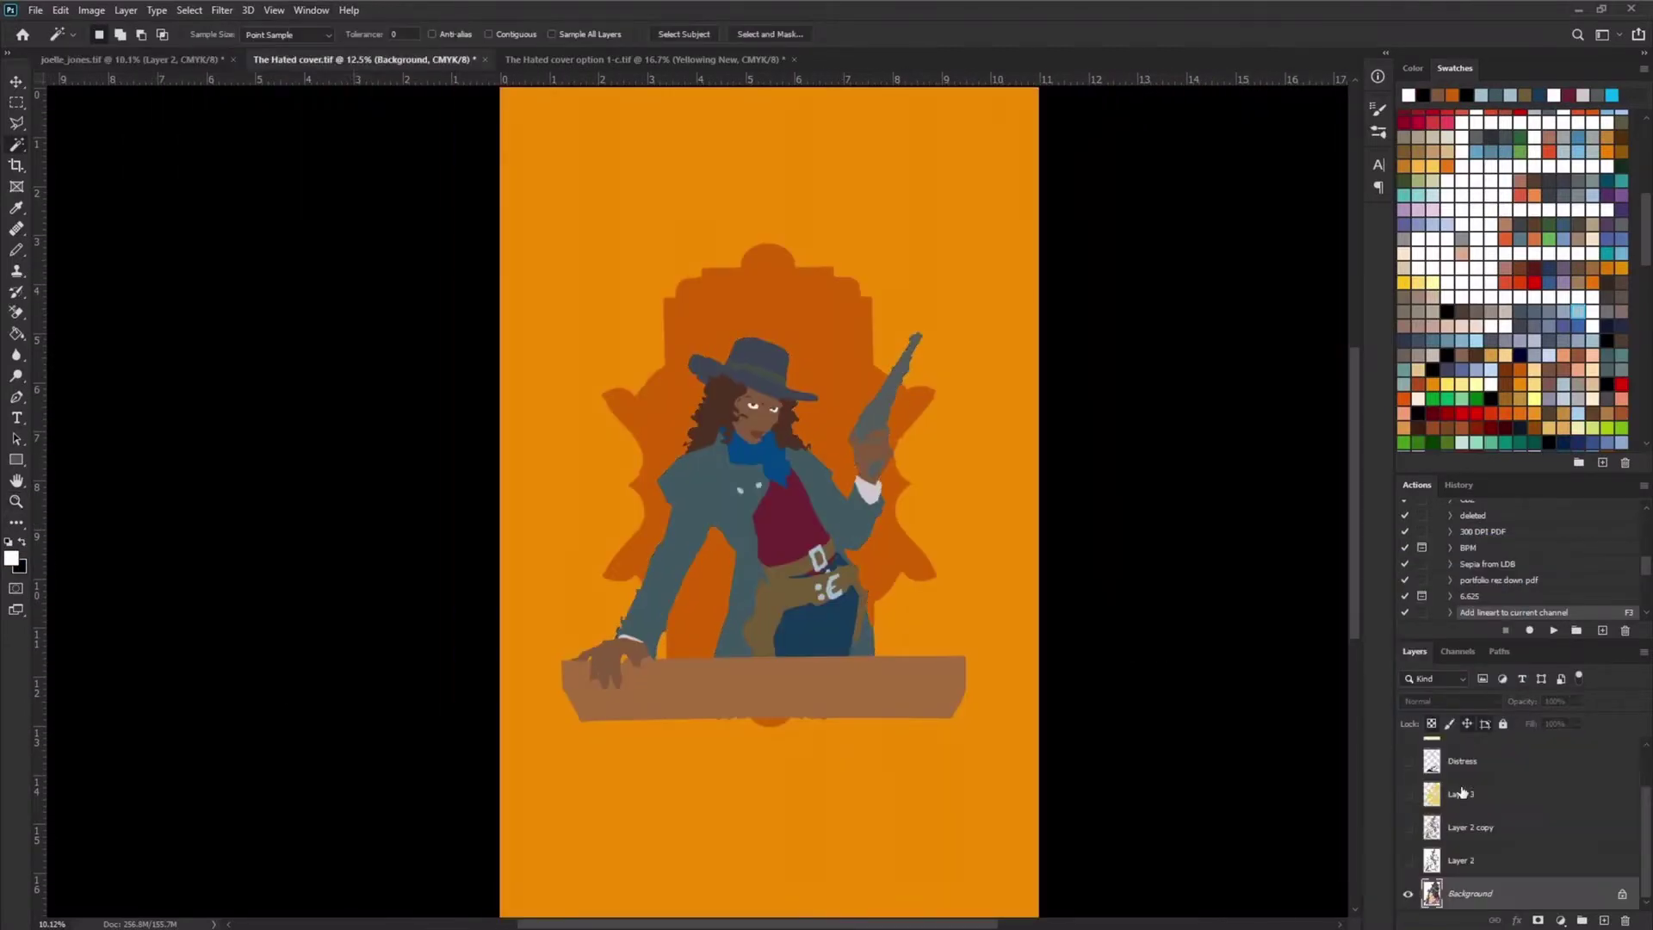
left_click(1408, 860, "alt")
key("b")
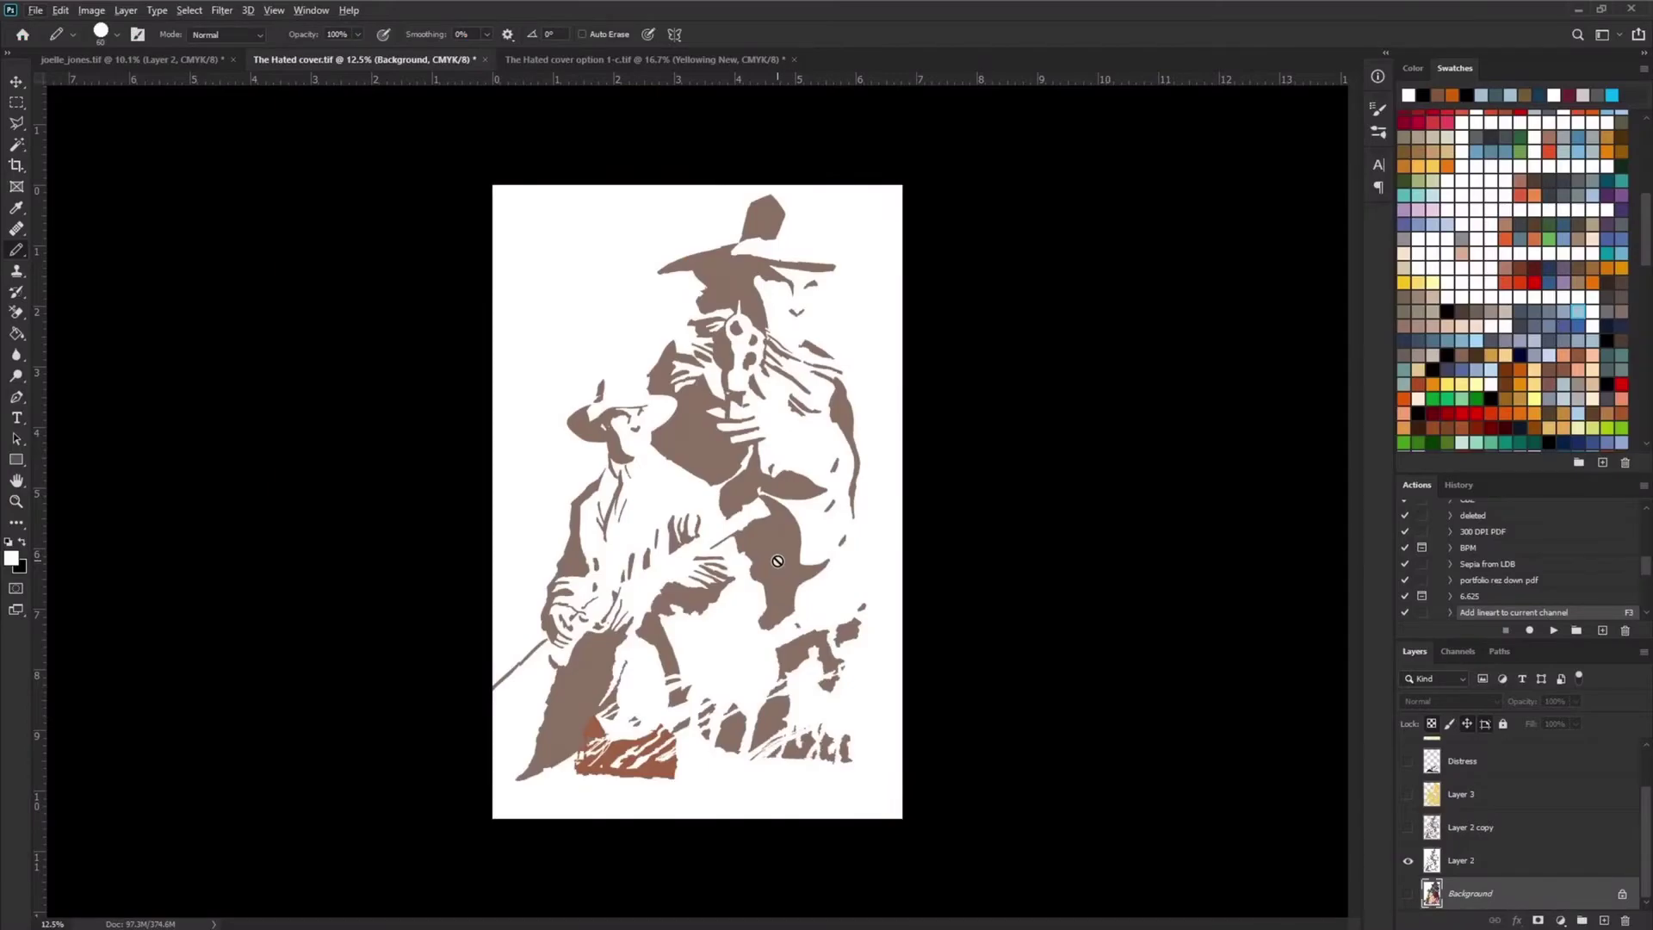
key("alt+Tab")
left_click(777, 560)
key("Return")
key("alt+bracketright")
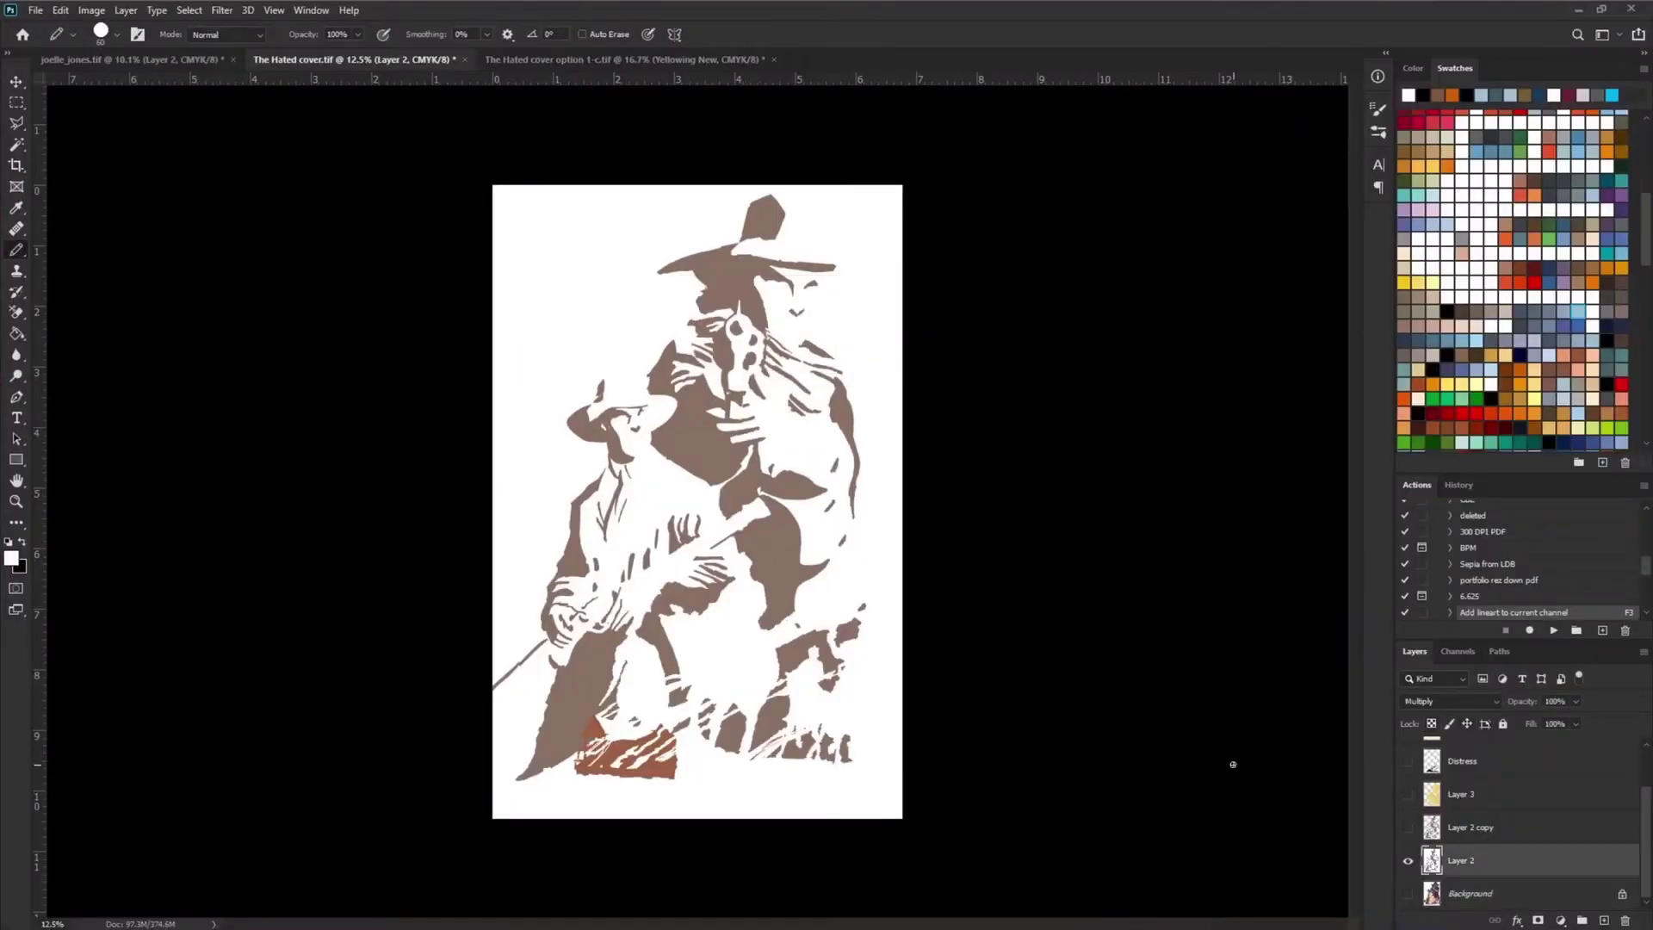
Step: Return to joelle_jones.tif and display the Line-Art channel over the colours around the cowgirl's face
key("ctrl+Tab")
left_click(1458, 651)
key("z")
left_click_drag(740, 457, 791, 463)
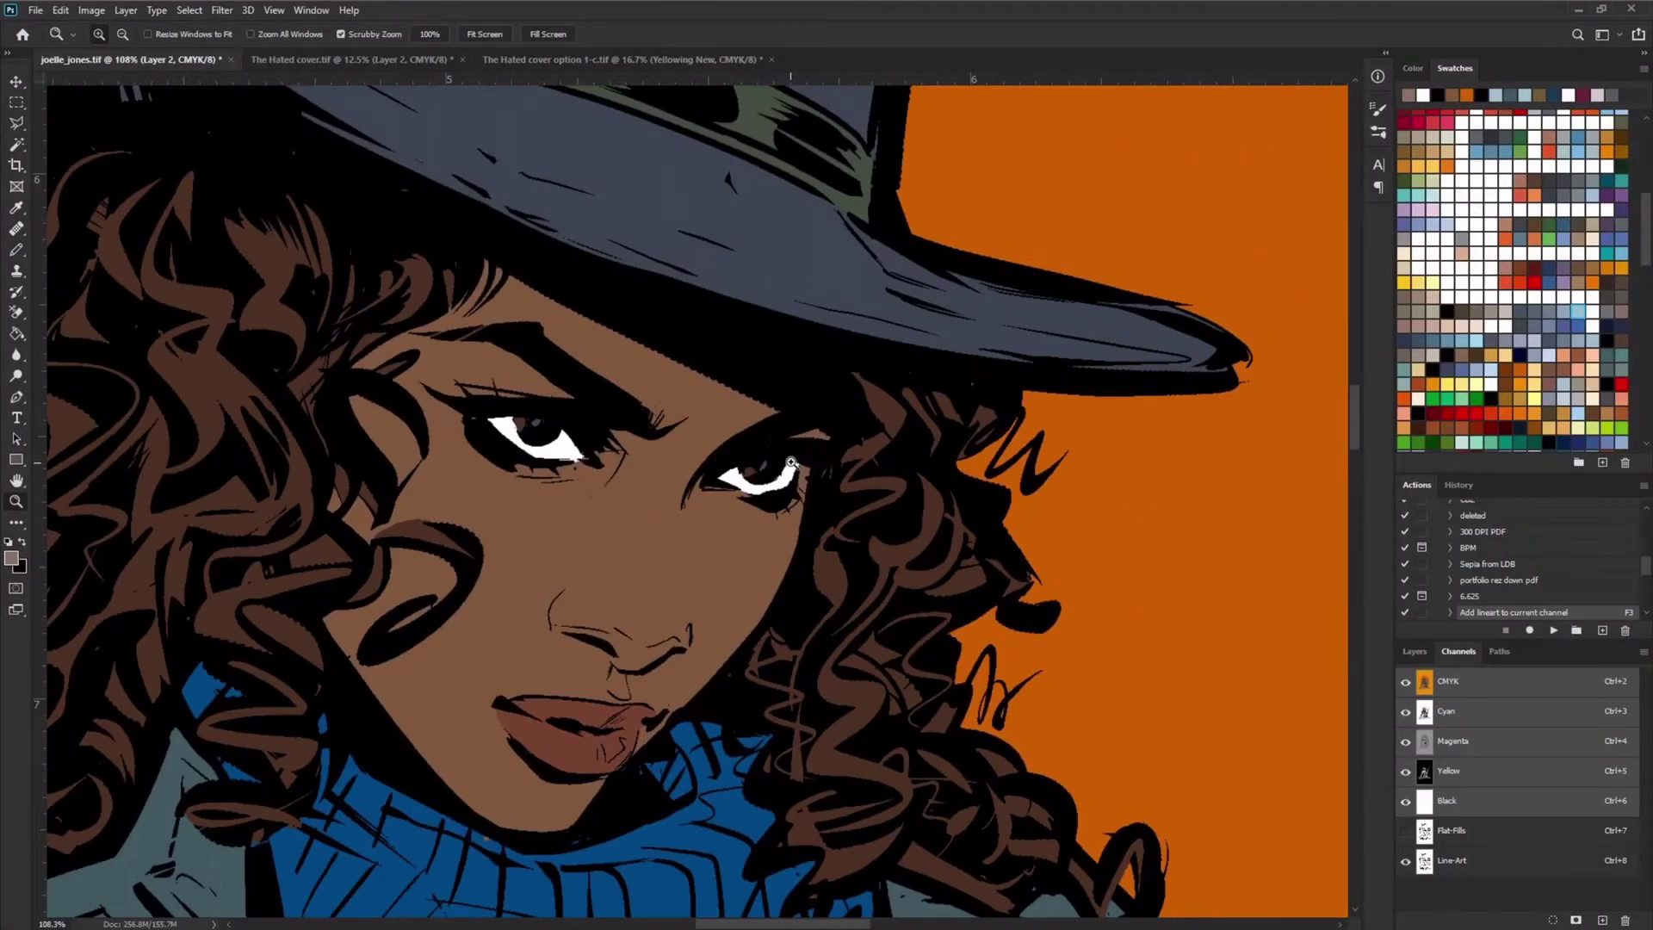
Step: Paint shadows under the hat brim, over the eyelid, along the nose and below it with the greyish-brown shadow colour
key("b")
mouse_move(724, 373)
left_mouse_down()
mouse_move(792, 406)
mouse_move(465, 380)
mouse_move(431, 362)
left_mouse_up()
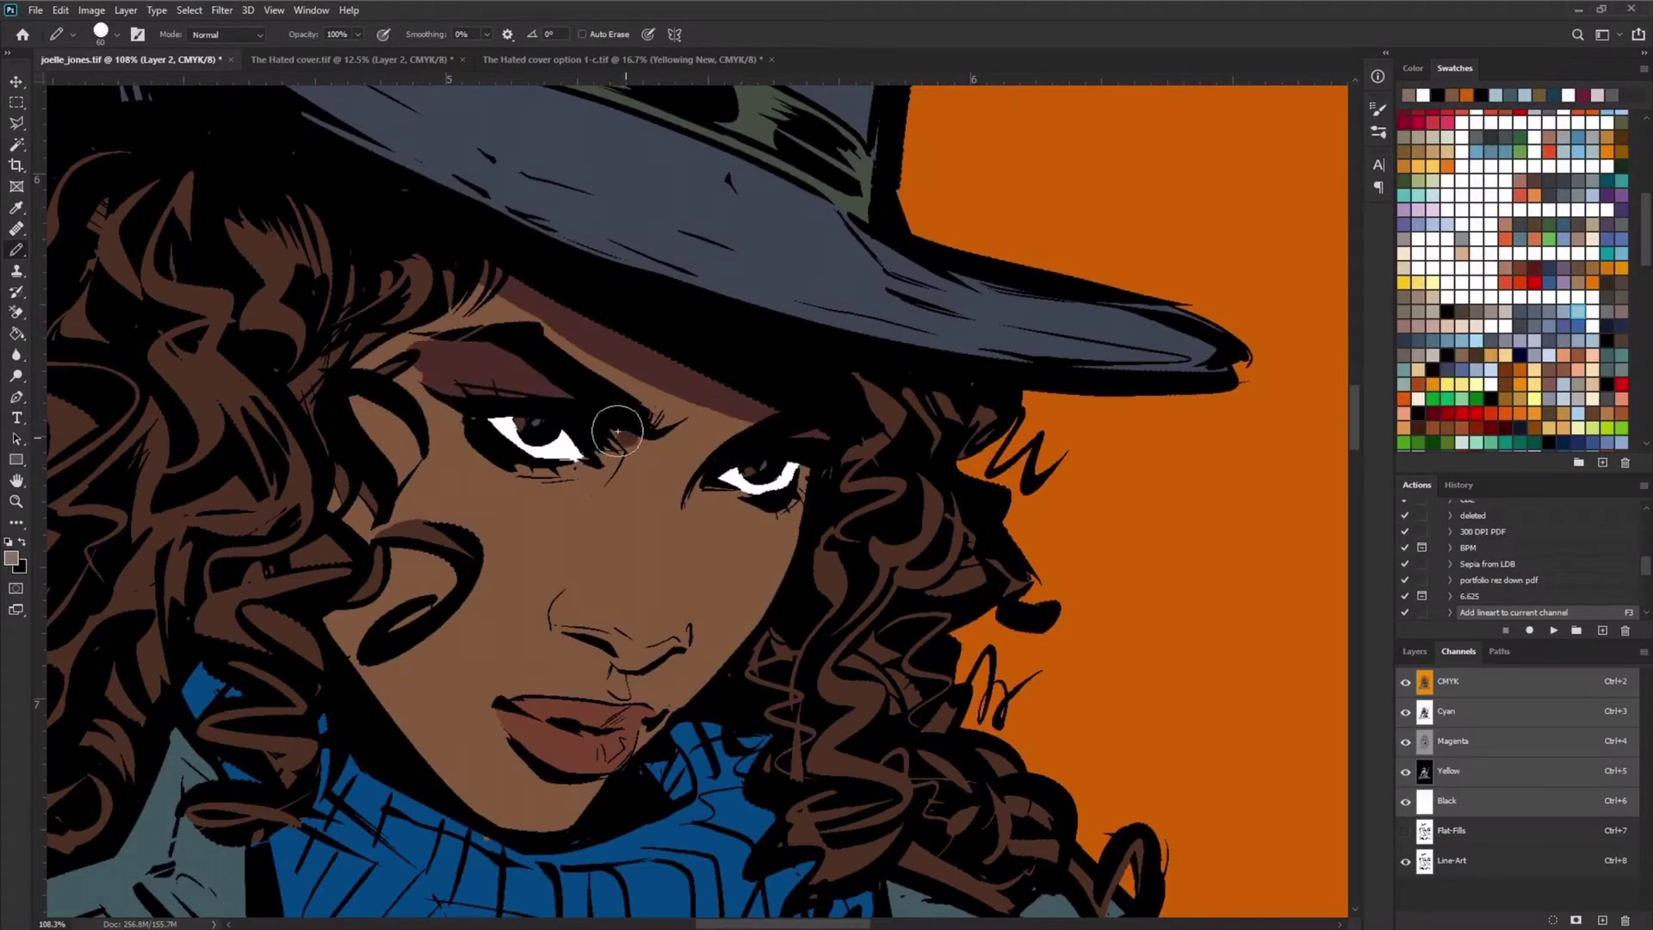
left_click_drag(690, 545, 693, 637)
left_click(676, 650, "alt")
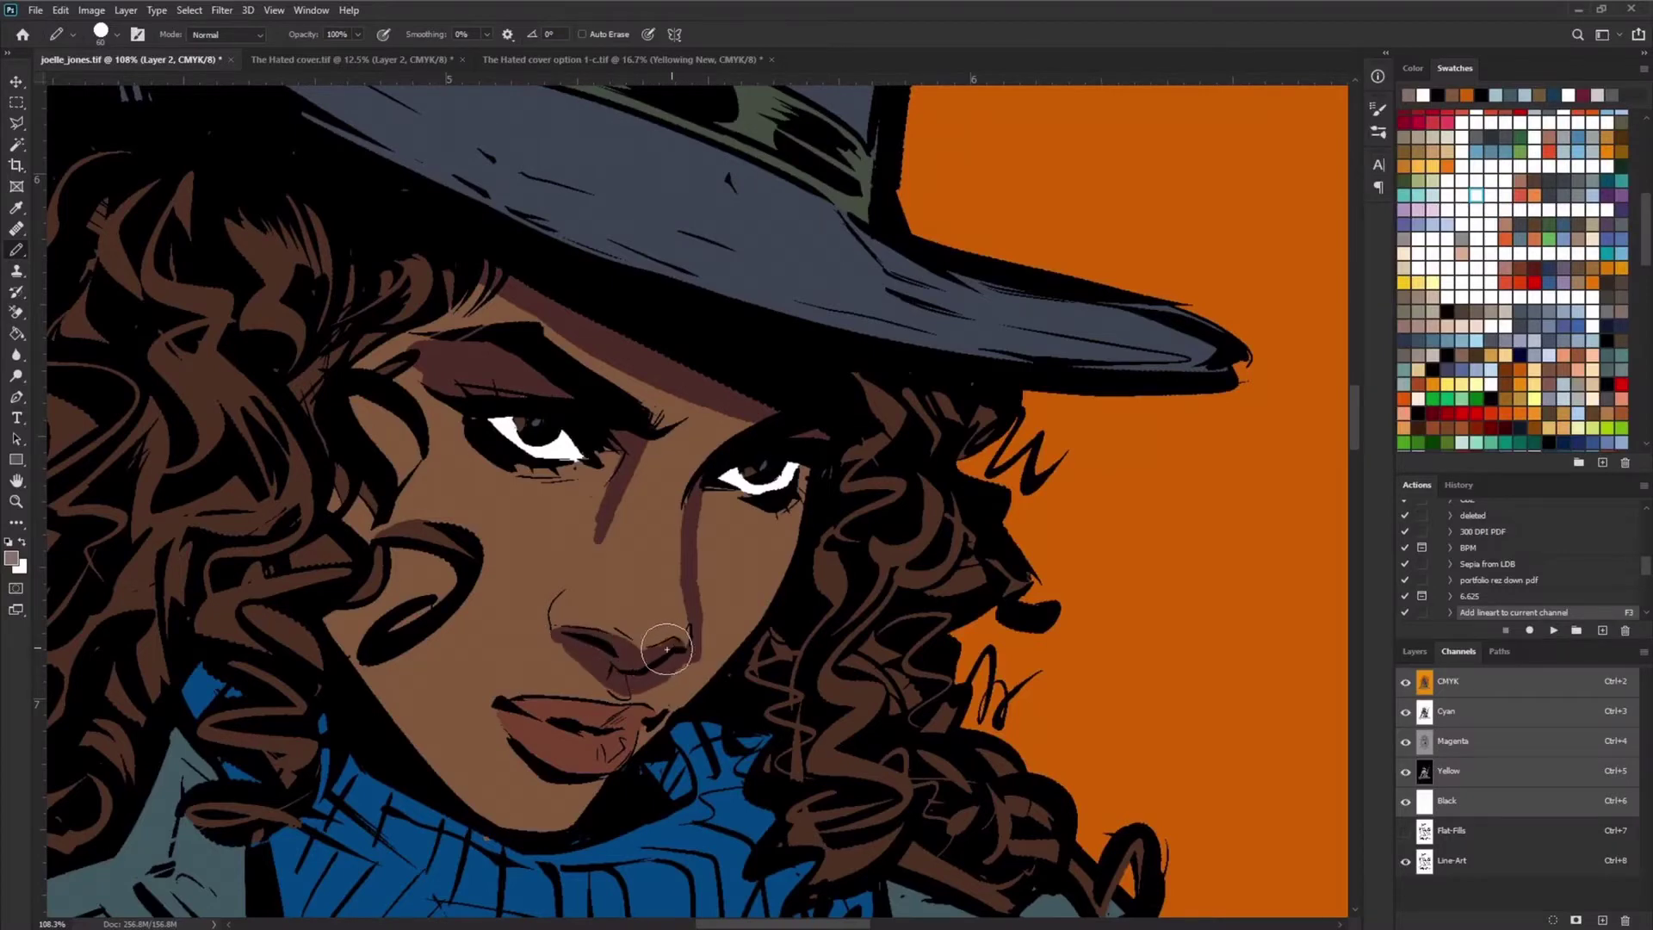
Step: Close the shadow outline on the far cheek from eye to mouth and fill the enclosed area with the shadow colour
key("g")
left_click(731, 585)
key("ctrl+z")
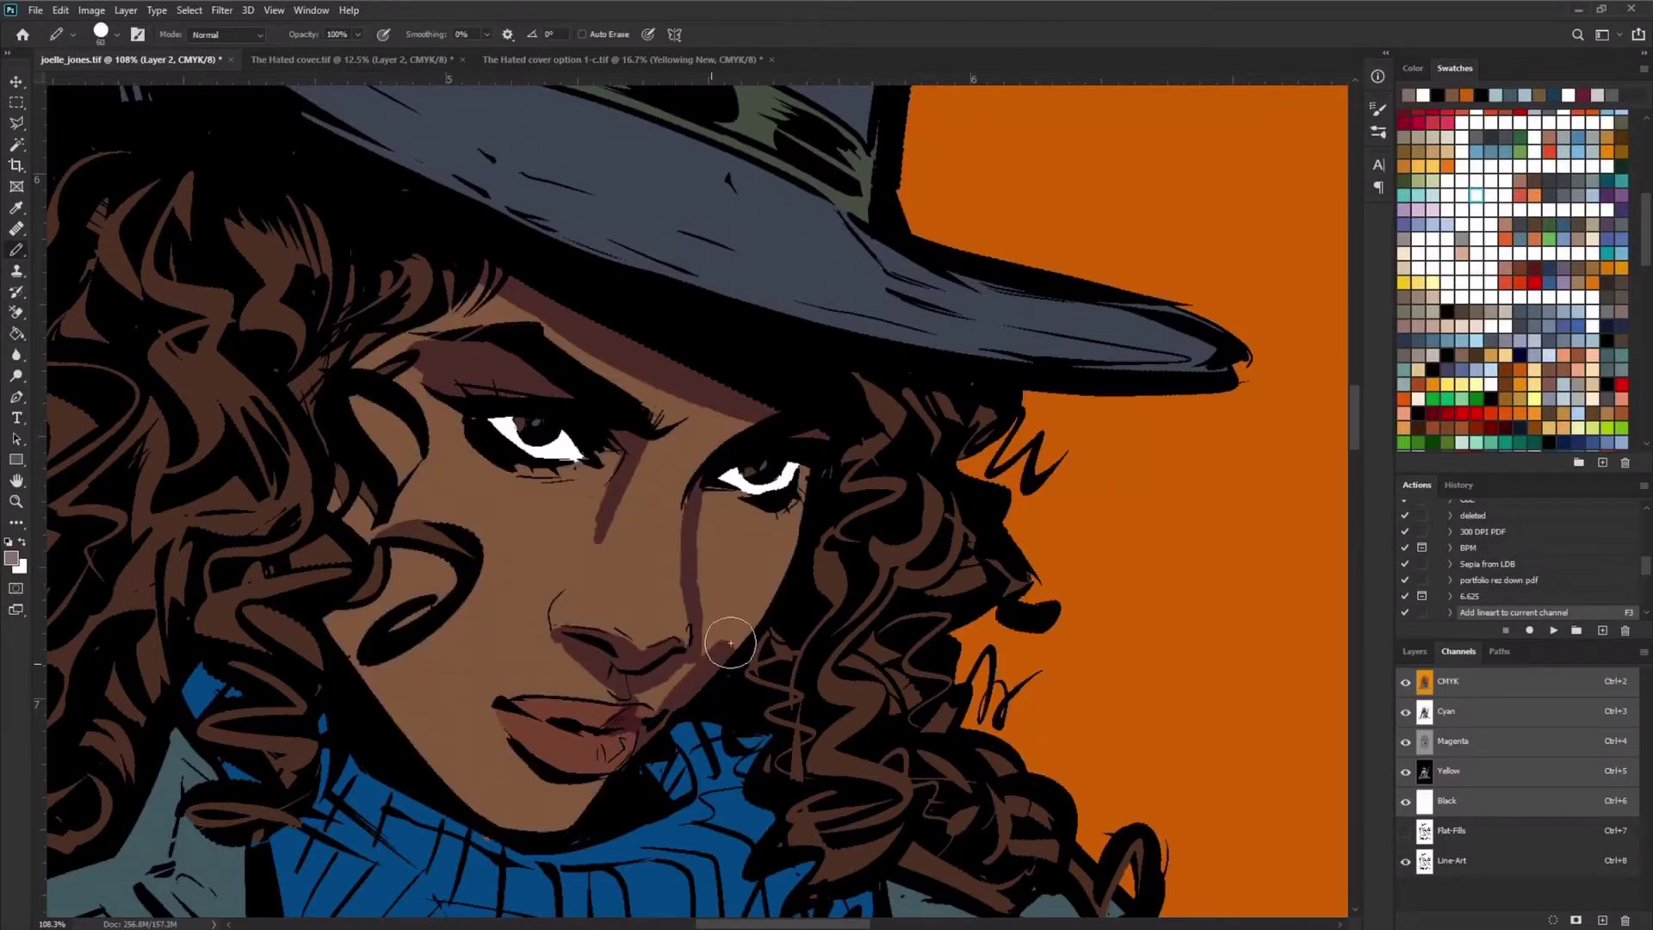
left_click(689, 620)
key("ctrl+z")
left_click(779, 535)
key("ctrl+z")
key("b")
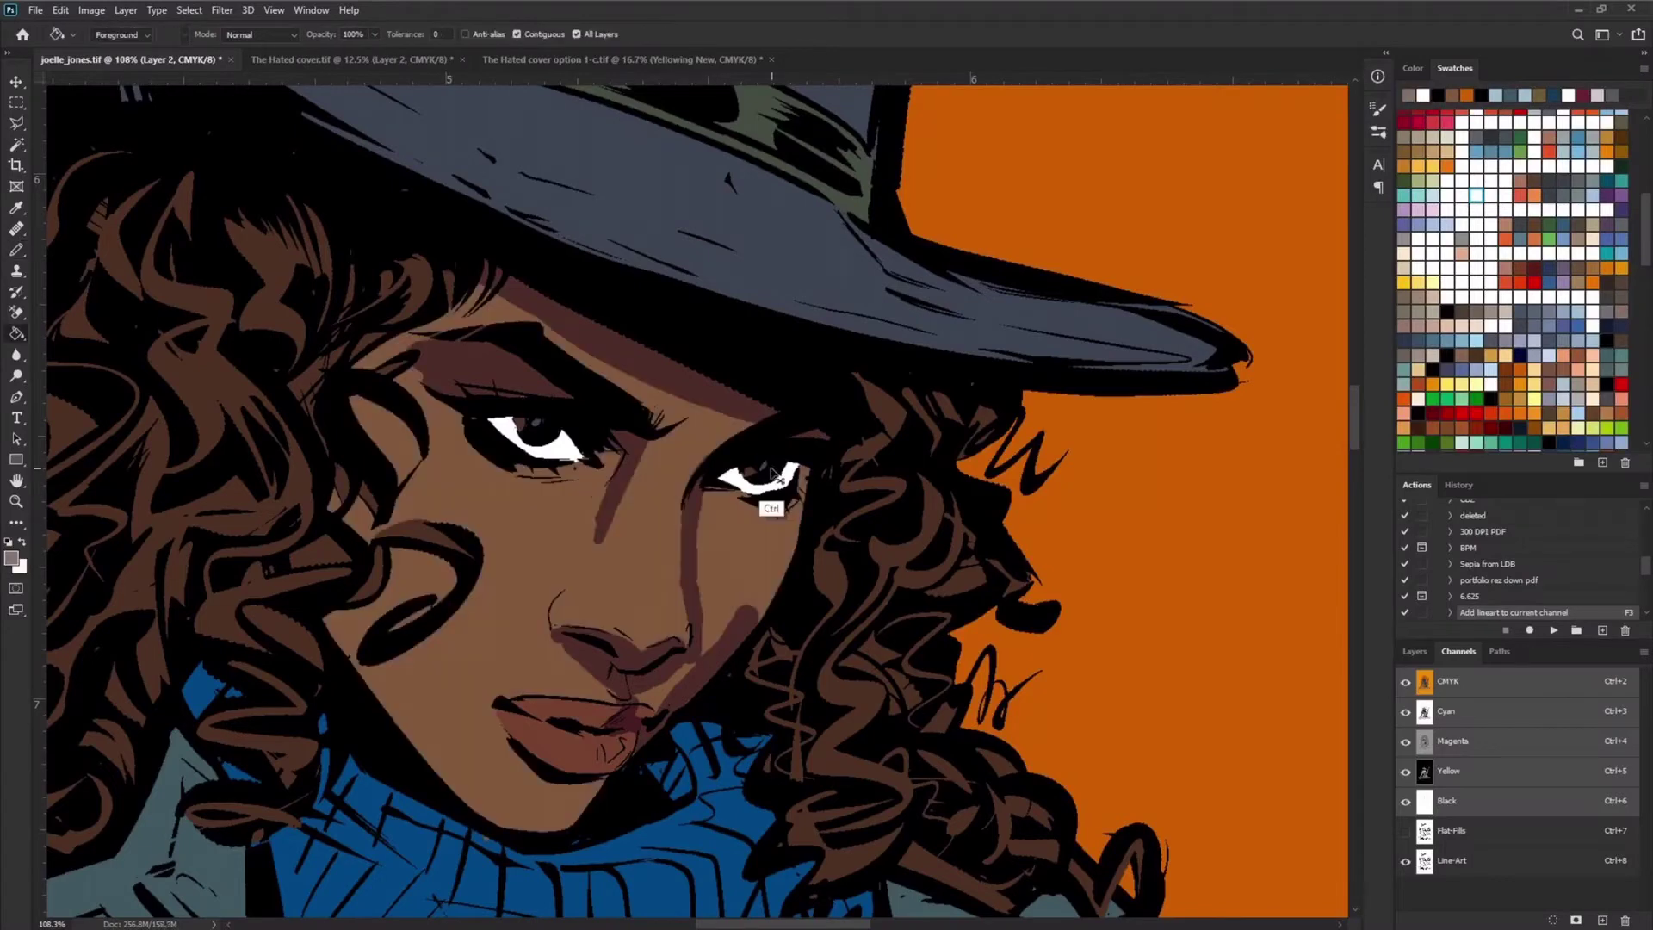
key("g")
left_click(679, 555)
key("b")
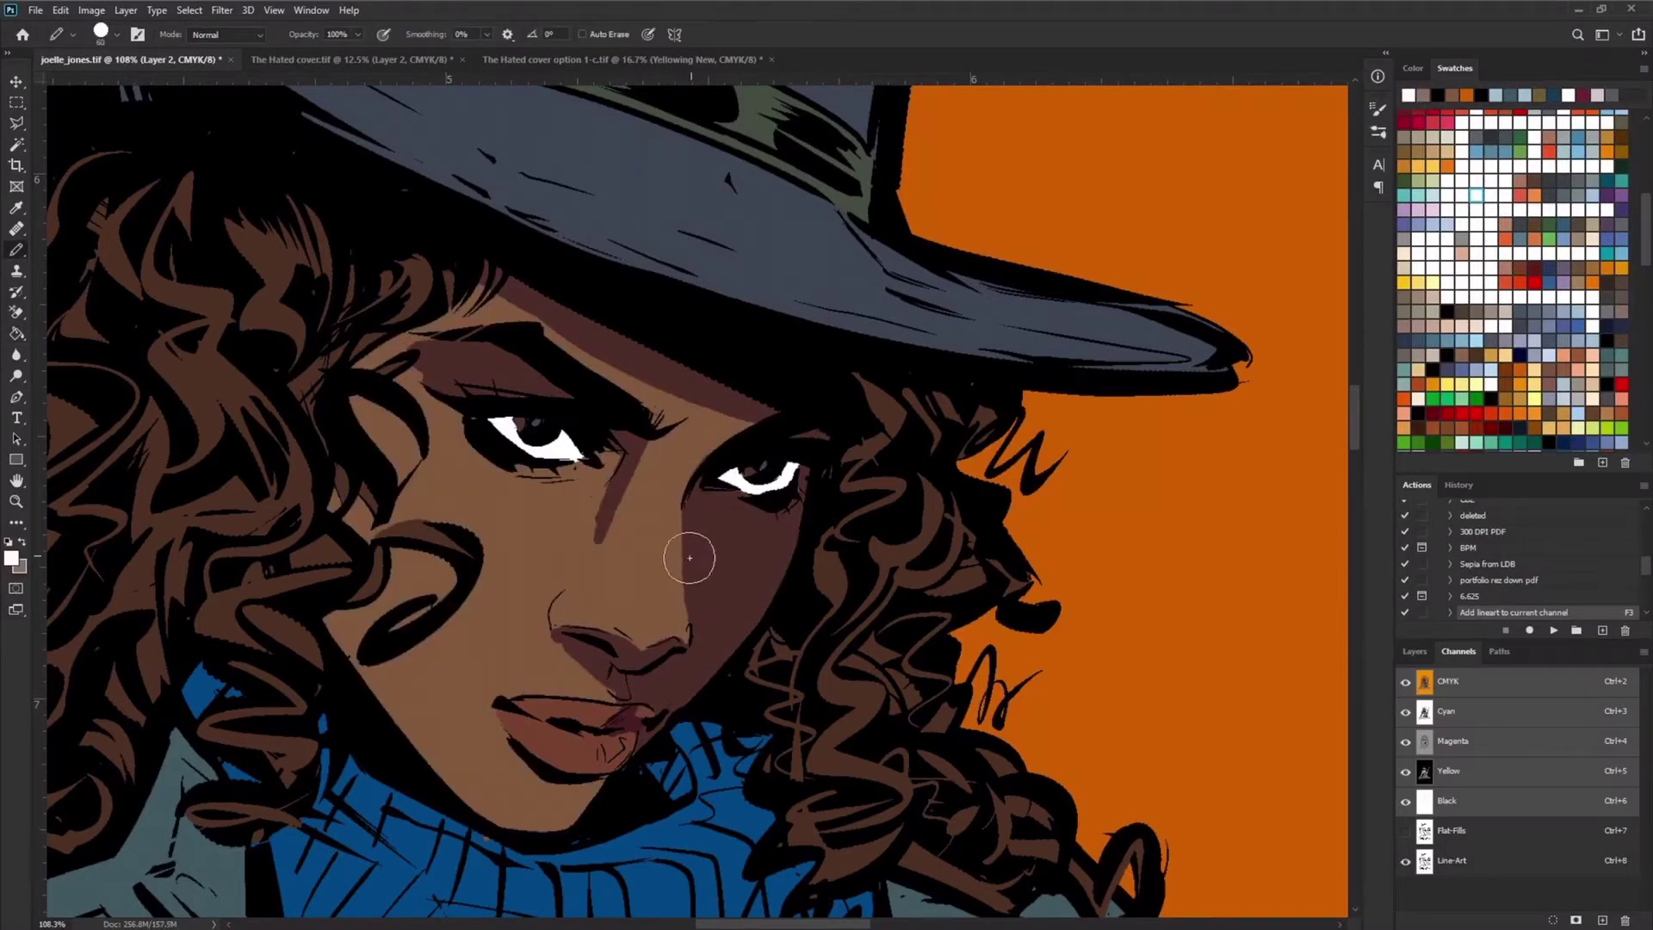
Step: Paint the shadow colour over the outer curls on the far side of the face
scroll(690, 558, "down", 3)
scroll(690, 558, "right", 3)
key("x")
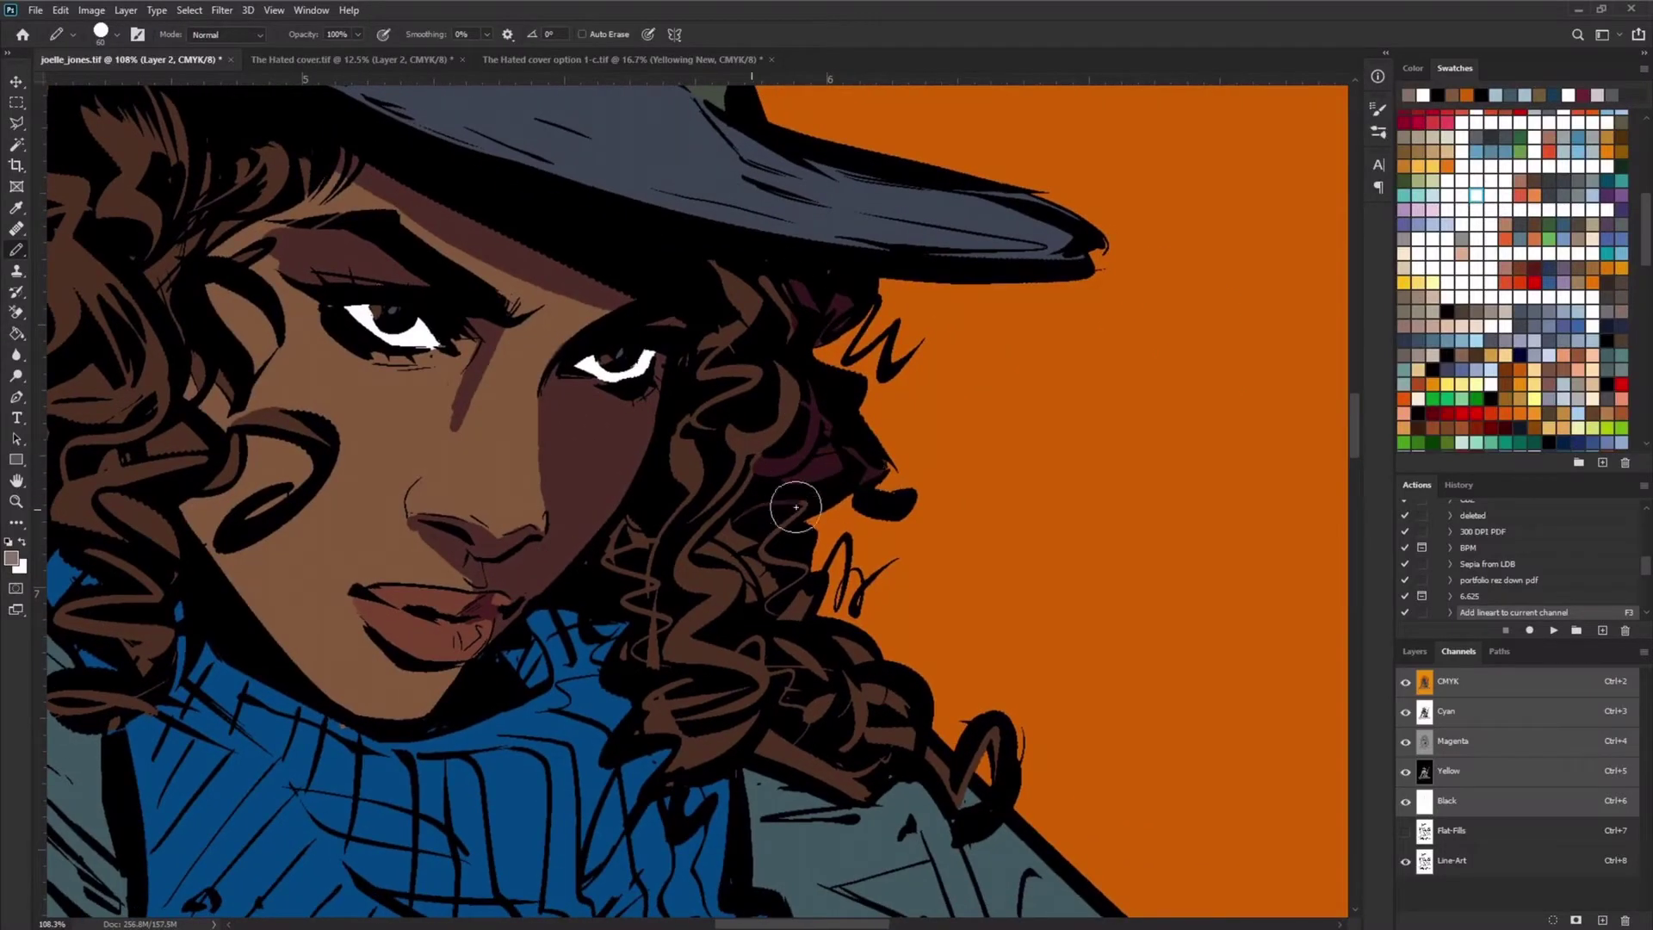
Step: Shade the far edge of the hat's crown, the end of the hatband and the upturned brim with the shadow colour
scroll(848, 783, "up", 5)
scroll(849, 783, "left", 2)
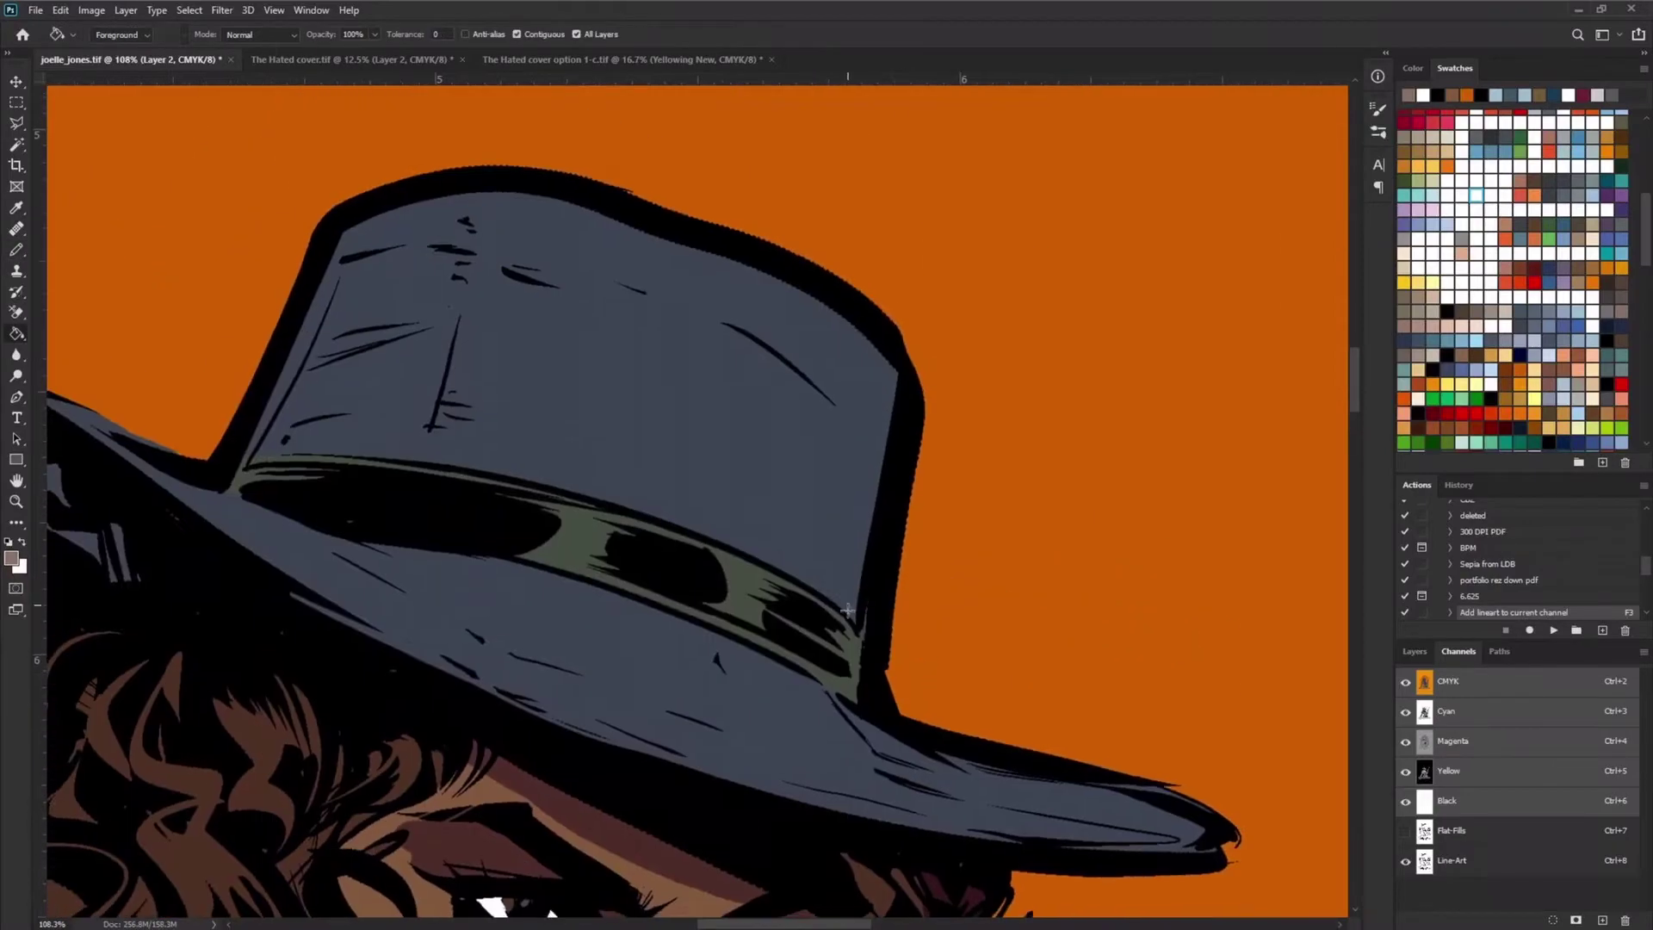
mouse_move(828, 572)
left_mouse_down()
mouse_move(828, 660)
mouse_move(859, 694)
left_mouse_up()
scroll(1007, 520, "left", 4)
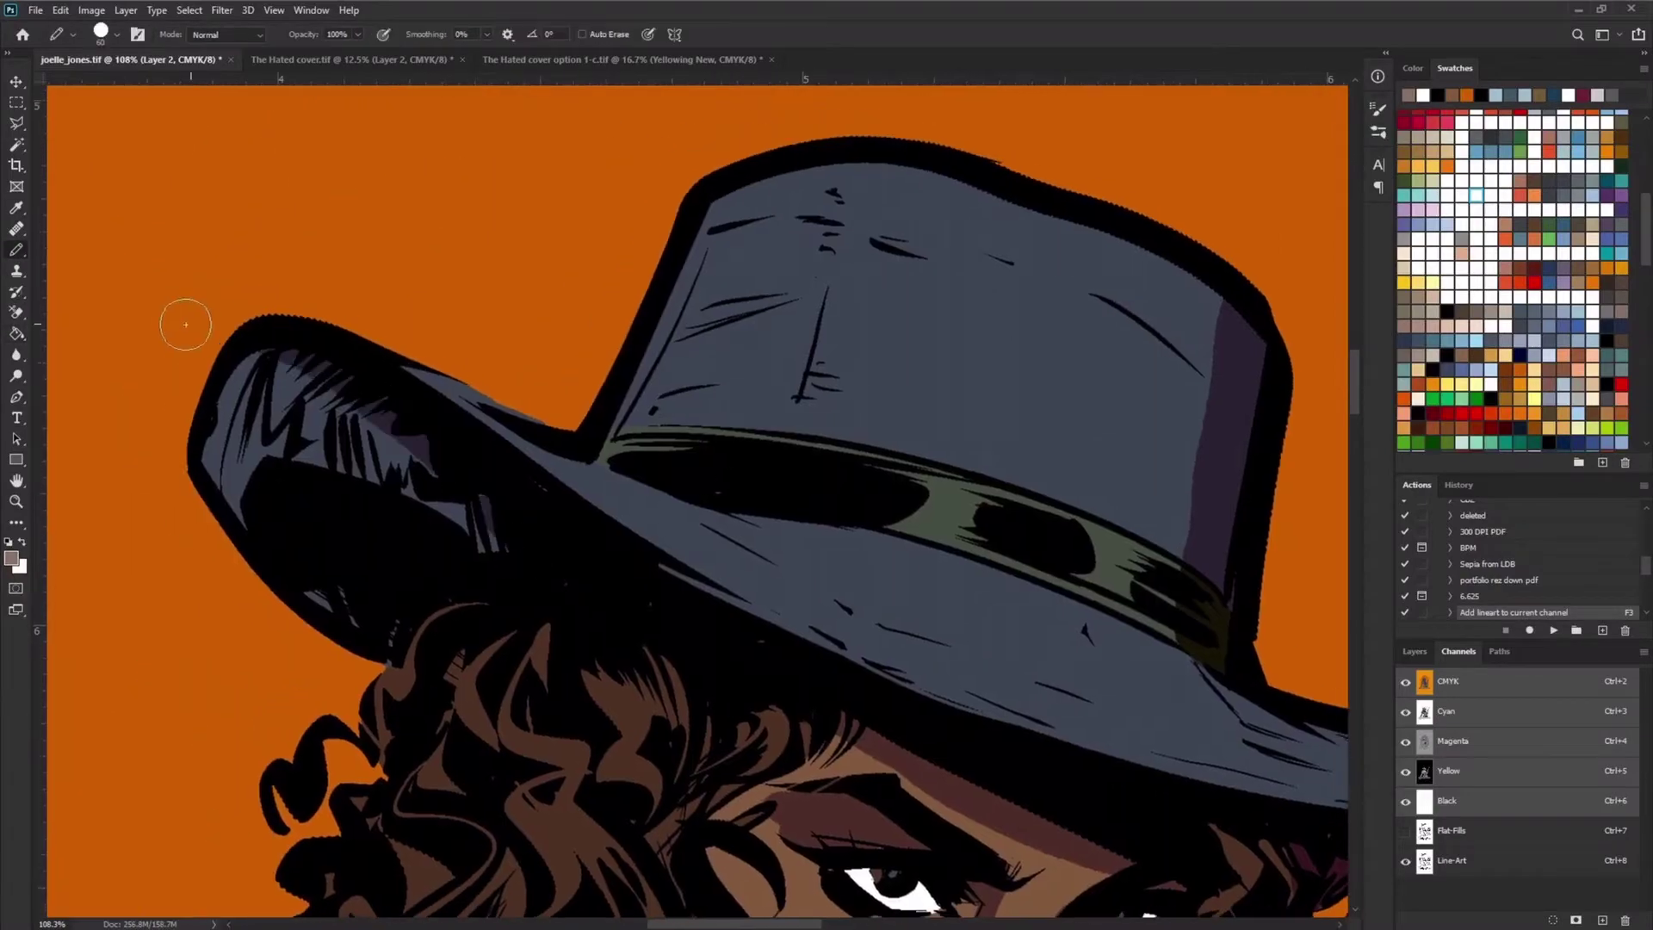
key("z")
key("x")
scroll(797, 491, "down", 3)
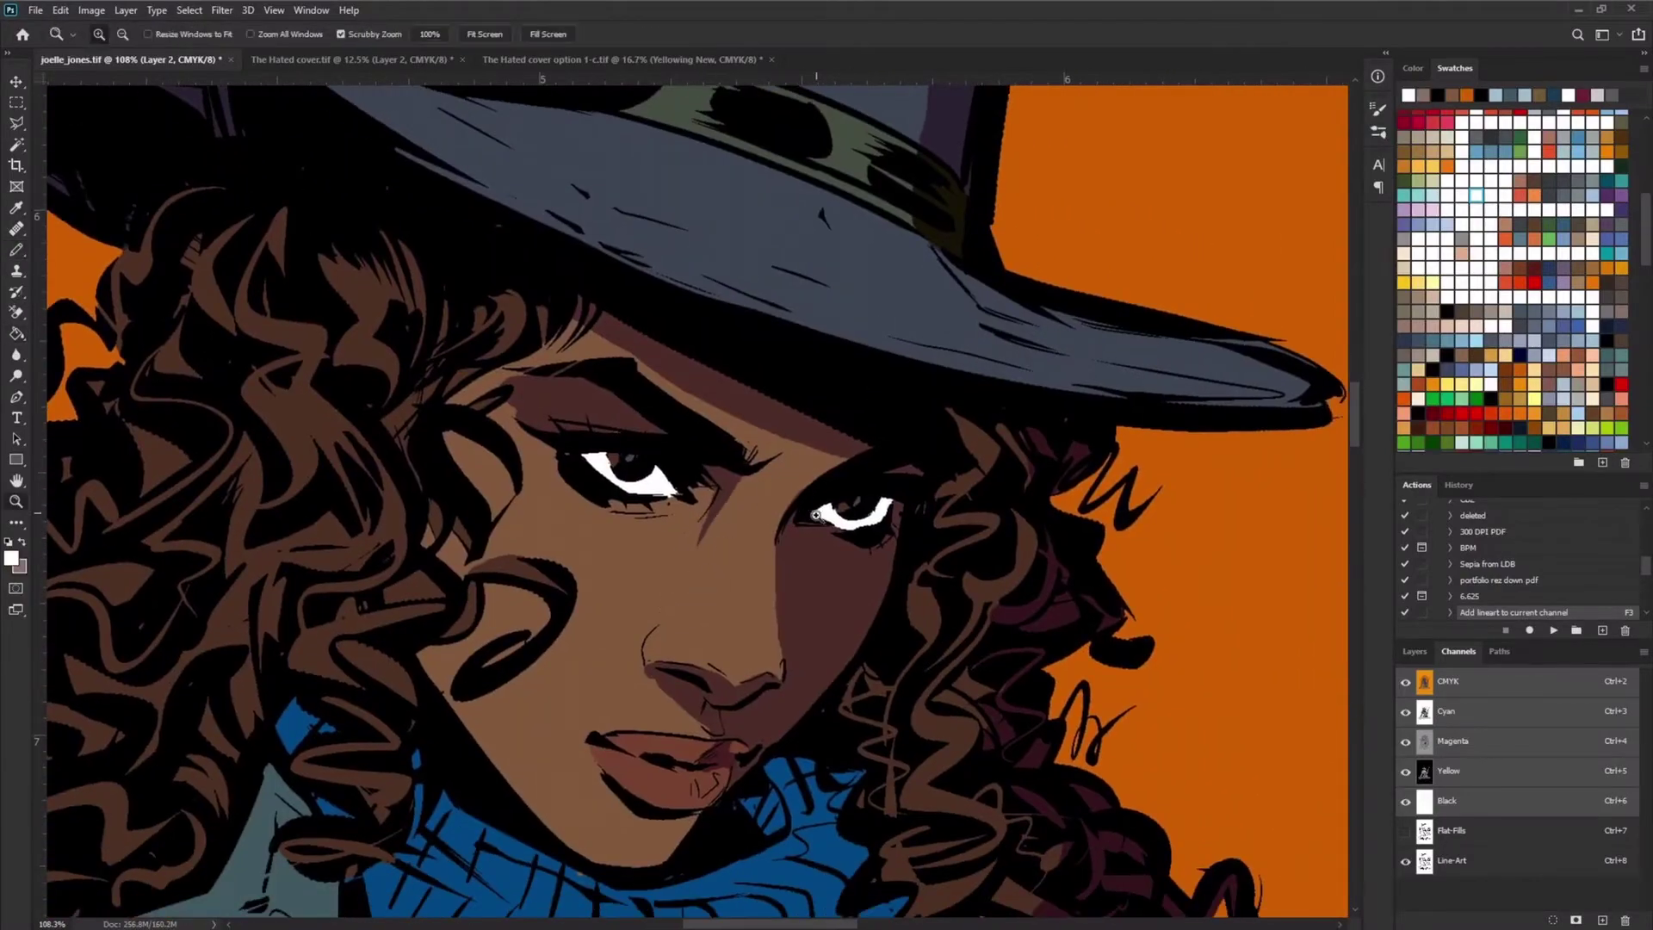
Step: Paint the shadow colour over the far side, lower folds and central crease of the blue scarf, filling the outlined areas
left_click_drag(682, 572, 765, 686)
key("x")
key("b")
scroll(766, 686, "up", 1)
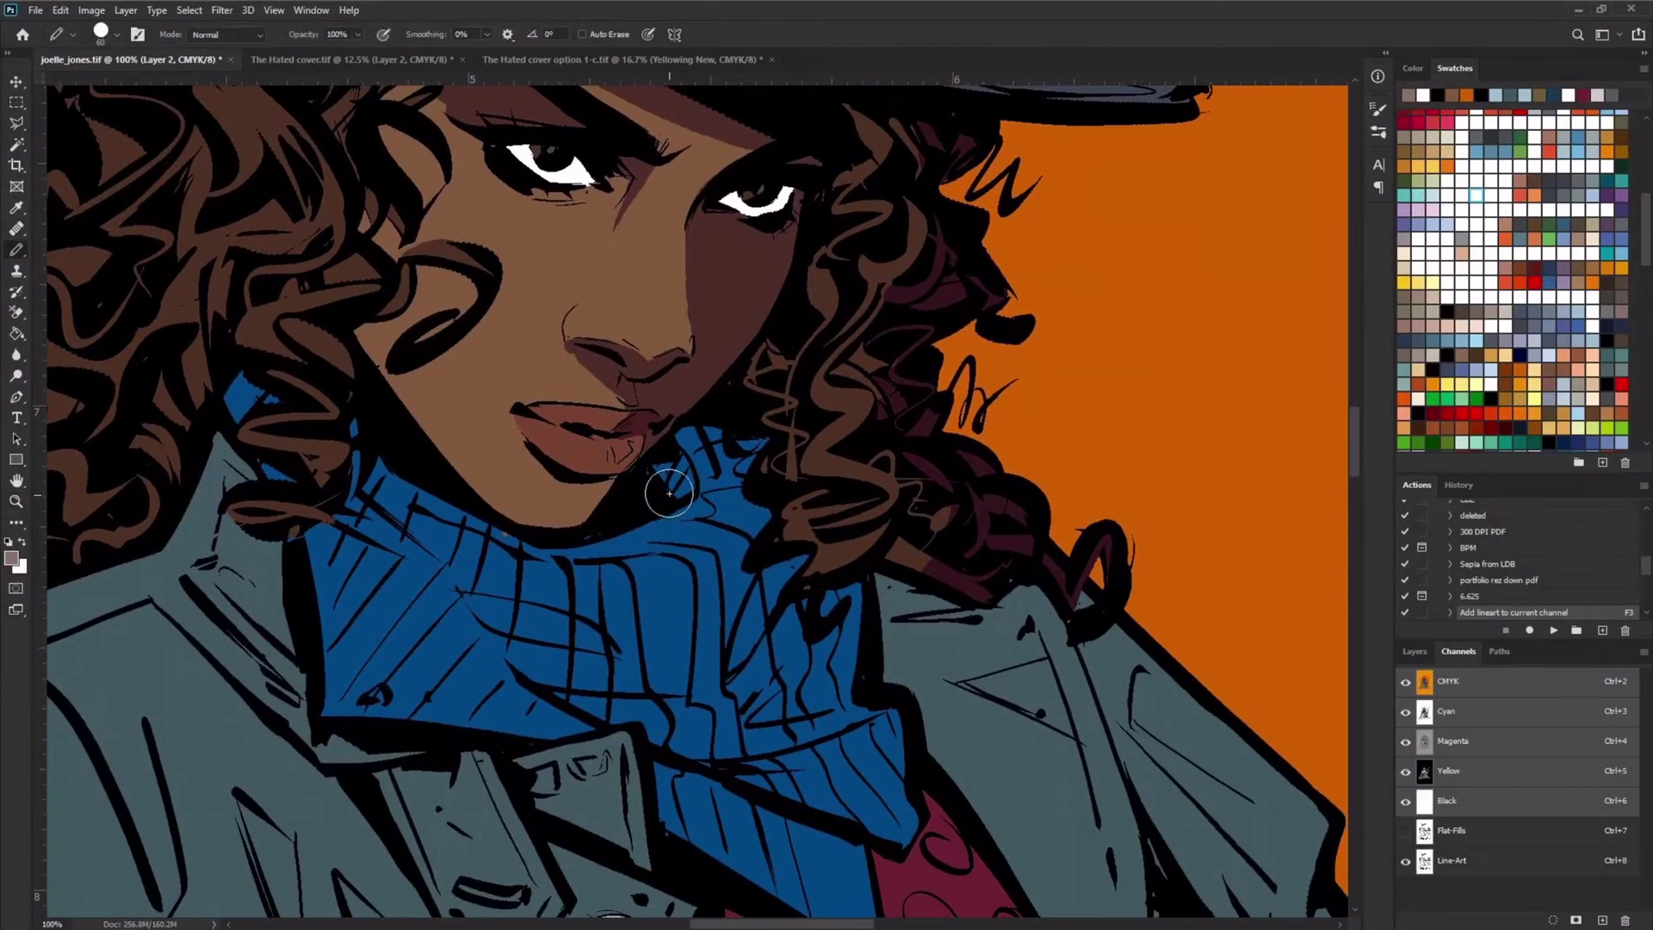
left_click_drag(714, 486, 675, 452)
left_click_drag(791, 562, 732, 680)
mouse_move(543, 714)
left_mouse_down()
mouse_move(827, 719)
mouse_move(775, 774)
mouse_move(852, 818)
left_mouse_up()
key("g")
left_click(872, 793)
key("b")
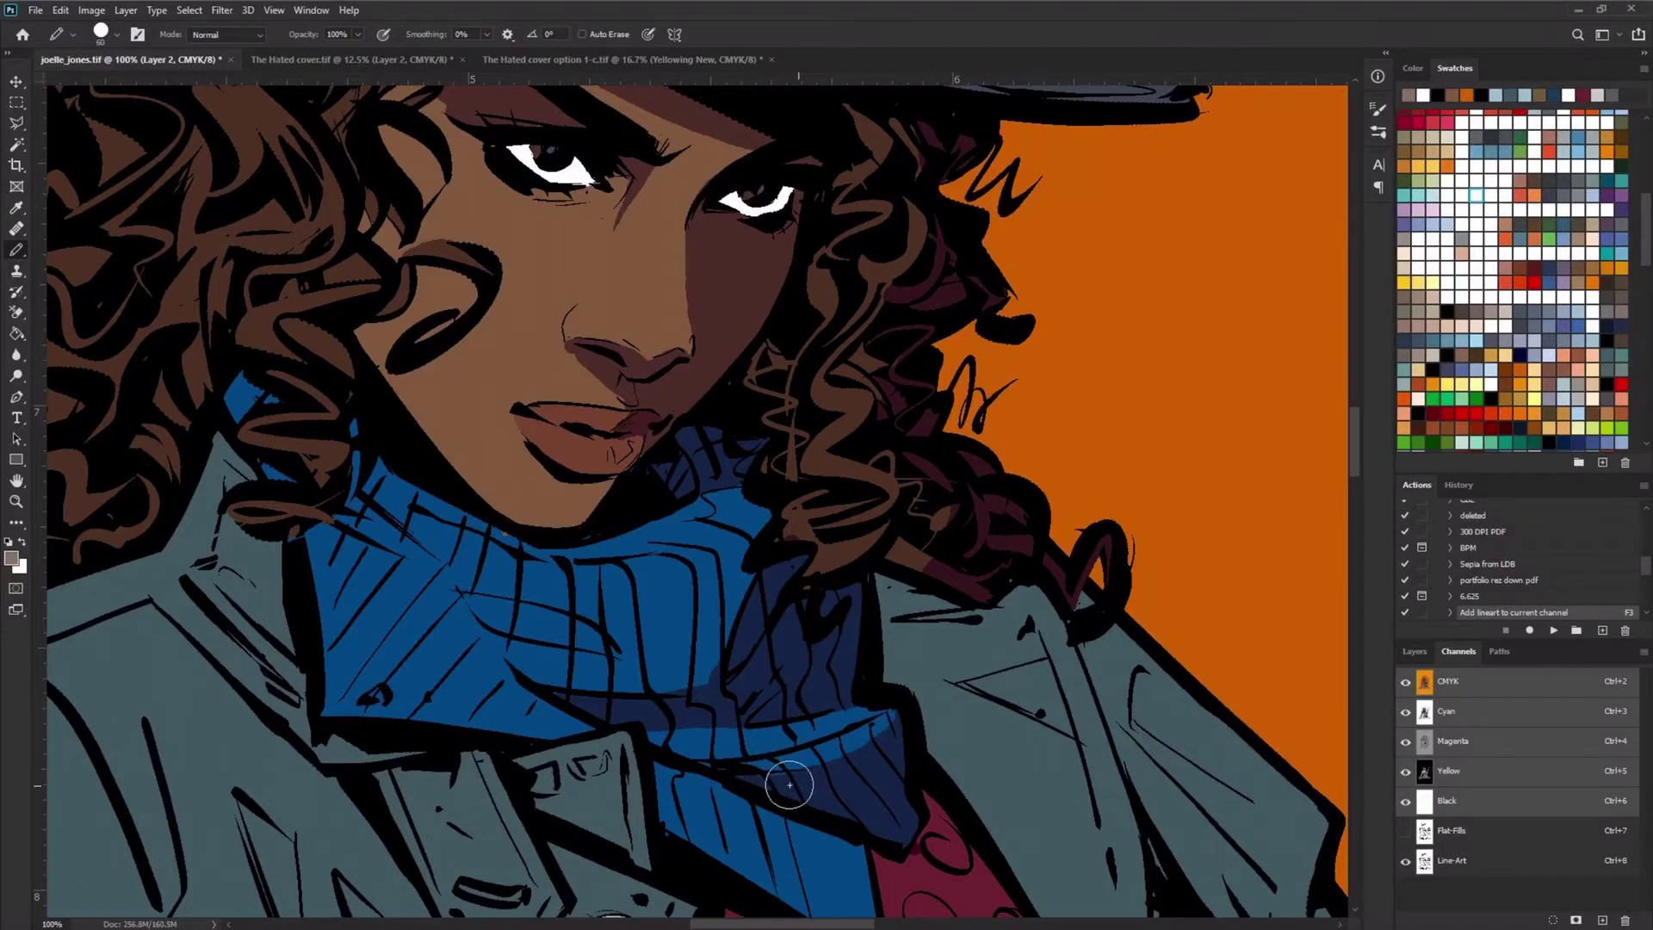
left_click_drag(621, 653, 480, 611)
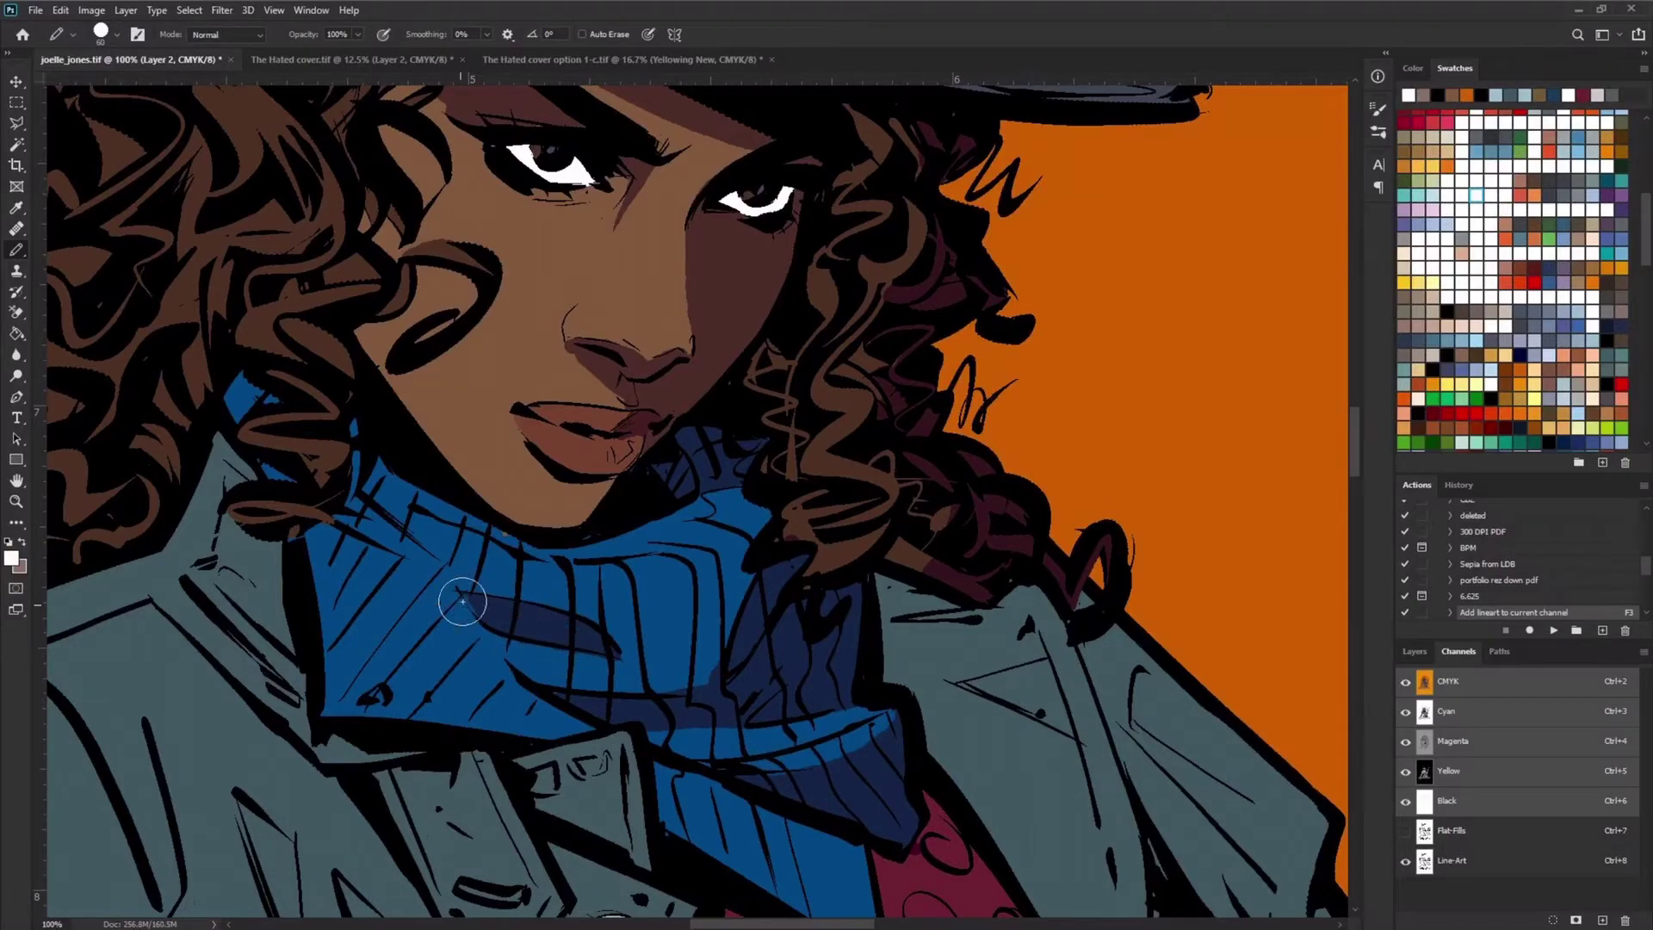
Step: Shade the coat's far shoulder and the inner folds running down beside the far lapel with the shadow colour
mouse_move(559, 774)
left_mouse_down()
mouse_move(381, 236)
mouse_move(296, 482)
left_mouse_up()
mouse_move(818, 331)
left_mouse_down()
mouse_move(970, 519)
mouse_move(1015, 517)
left_mouse_up()
left_click_drag(1000, 657, 930, 443)
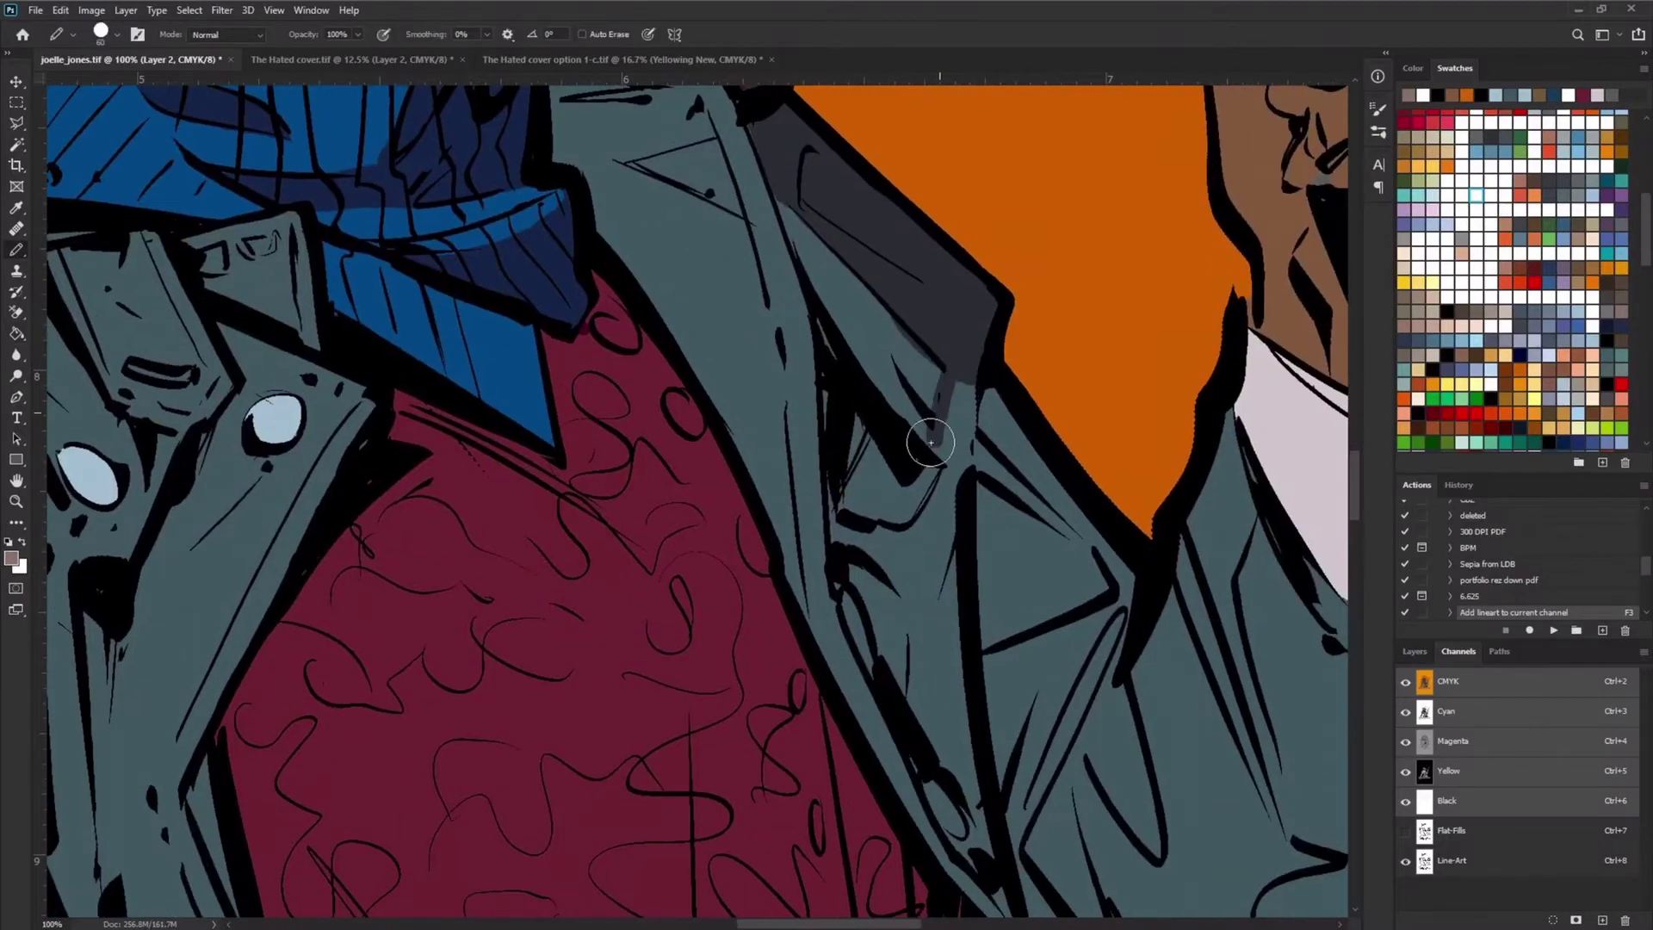
mouse_move(848, 508)
left_mouse_down()
mouse_move(889, 514)
mouse_move(901, 610)
left_mouse_up()
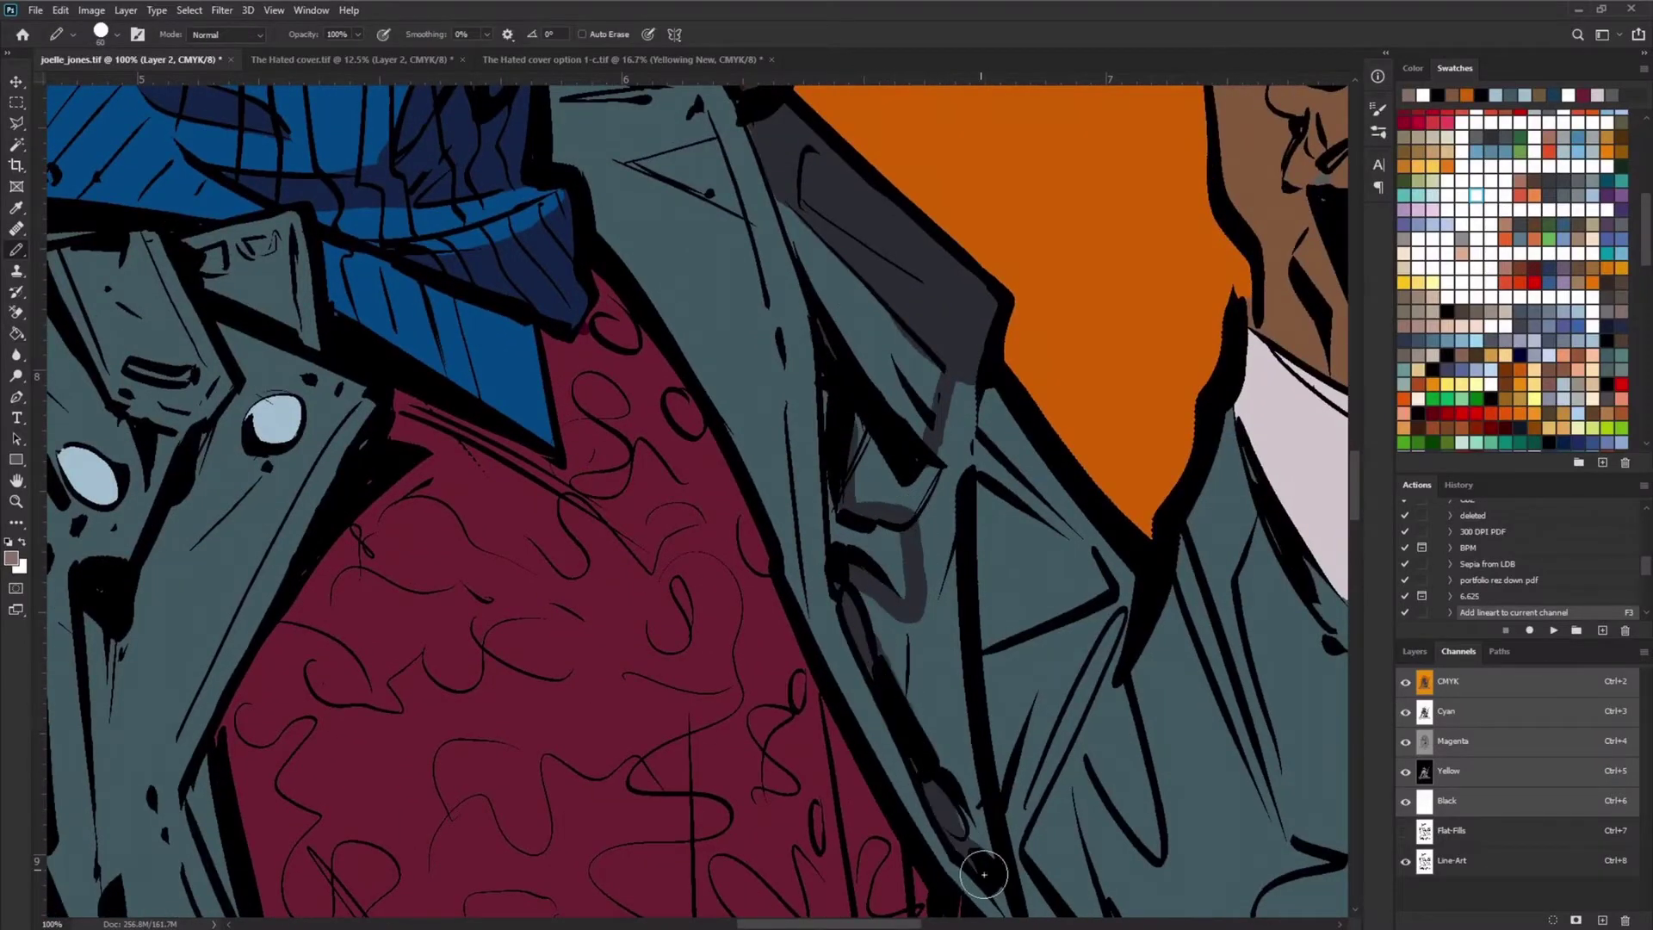
left_click_drag(984, 875, 803, 677)
left_click_drag(861, 275, 654, 292)
scroll(602, 258, "up", 5)
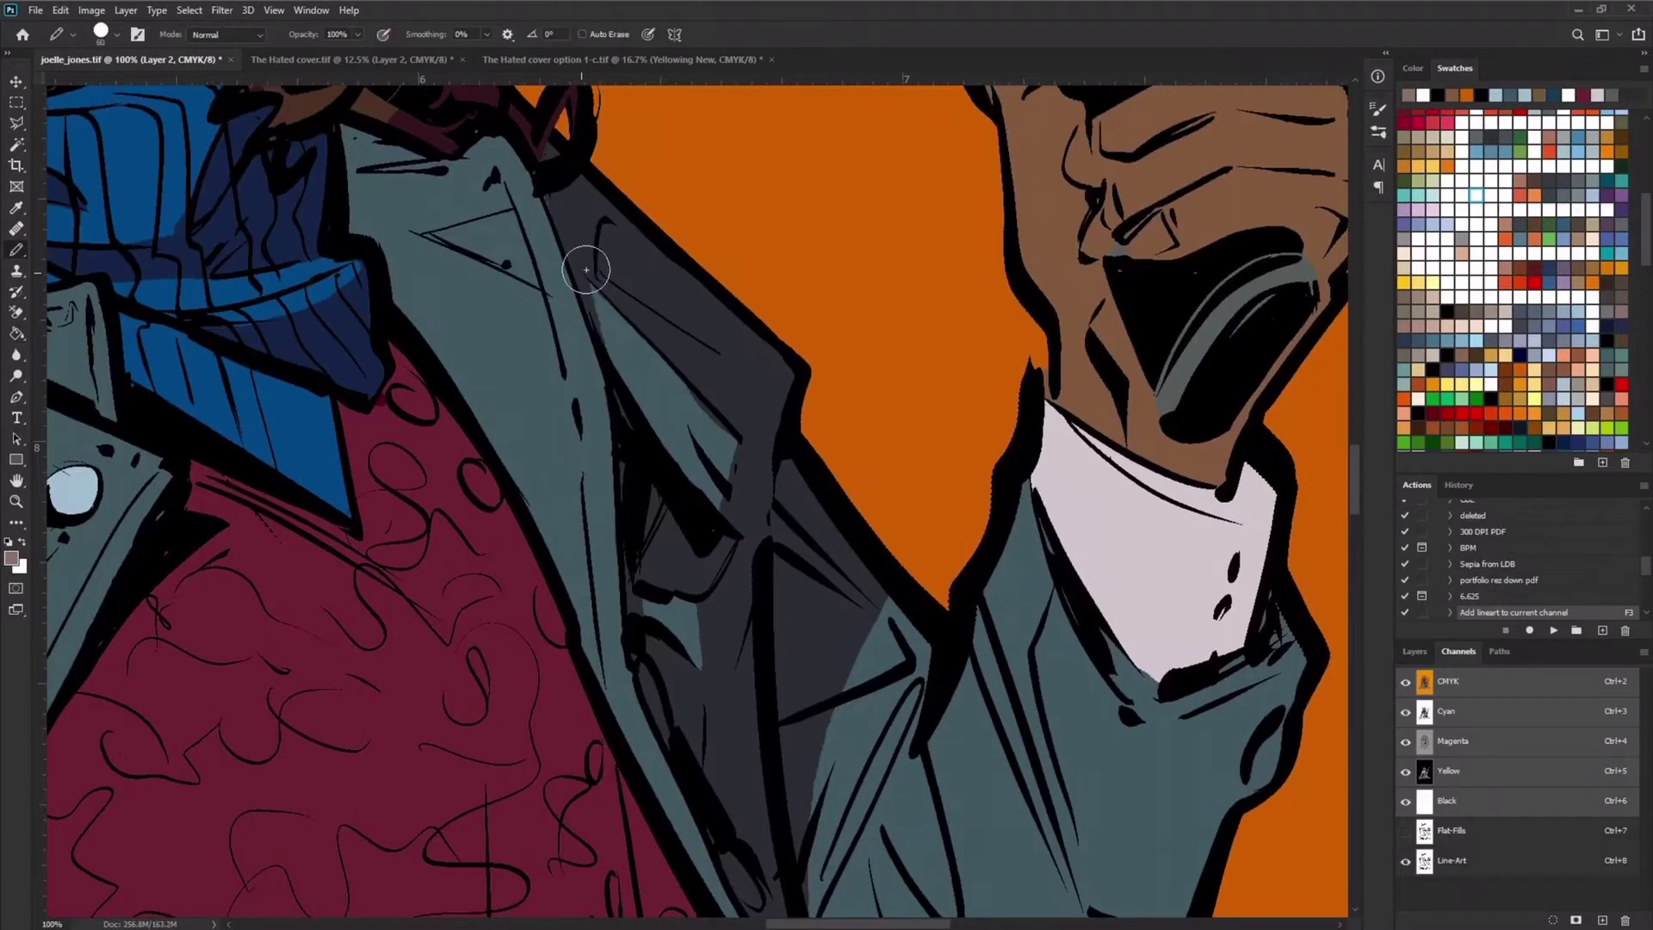
Step: Outline shadows on the raised arm's sleeve and white cuff, and fill the enclosed areas with the shadow colour
mouse_move(921, 685)
left_mouse_down()
mouse_move(818, 396)
mouse_move(723, 599)
left_mouse_up()
mouse_move(934, 834)
left_mouse_down()
mouse_move(953, 683)
mouse_move(1174, 351)
mouse_move(868, 828)
left_mouse_up()
key("g")
left_click(1111, 447)
left_click(1123, 303)
key("b")
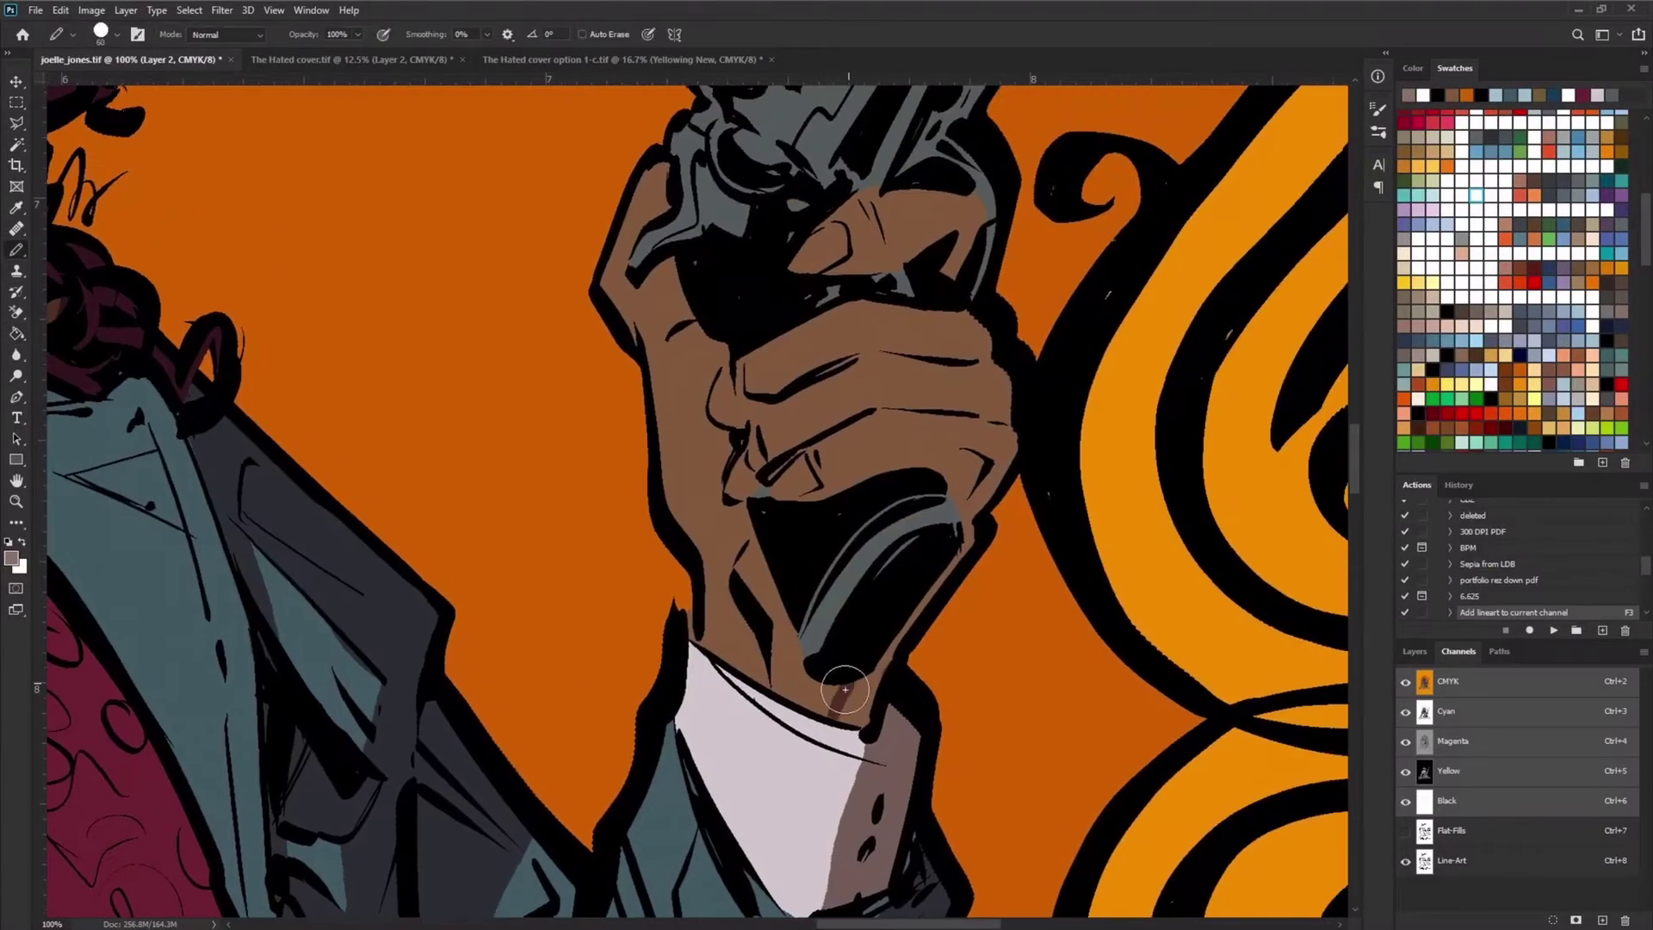
Step: Paint shadows on the wrist and along the undersides of the fingers gripping the revolver
mouse_move(808, 493)
left_mouse_down()
mouse_move(895, 440)
mouse_move(1021, 452)
left_mouse_up()
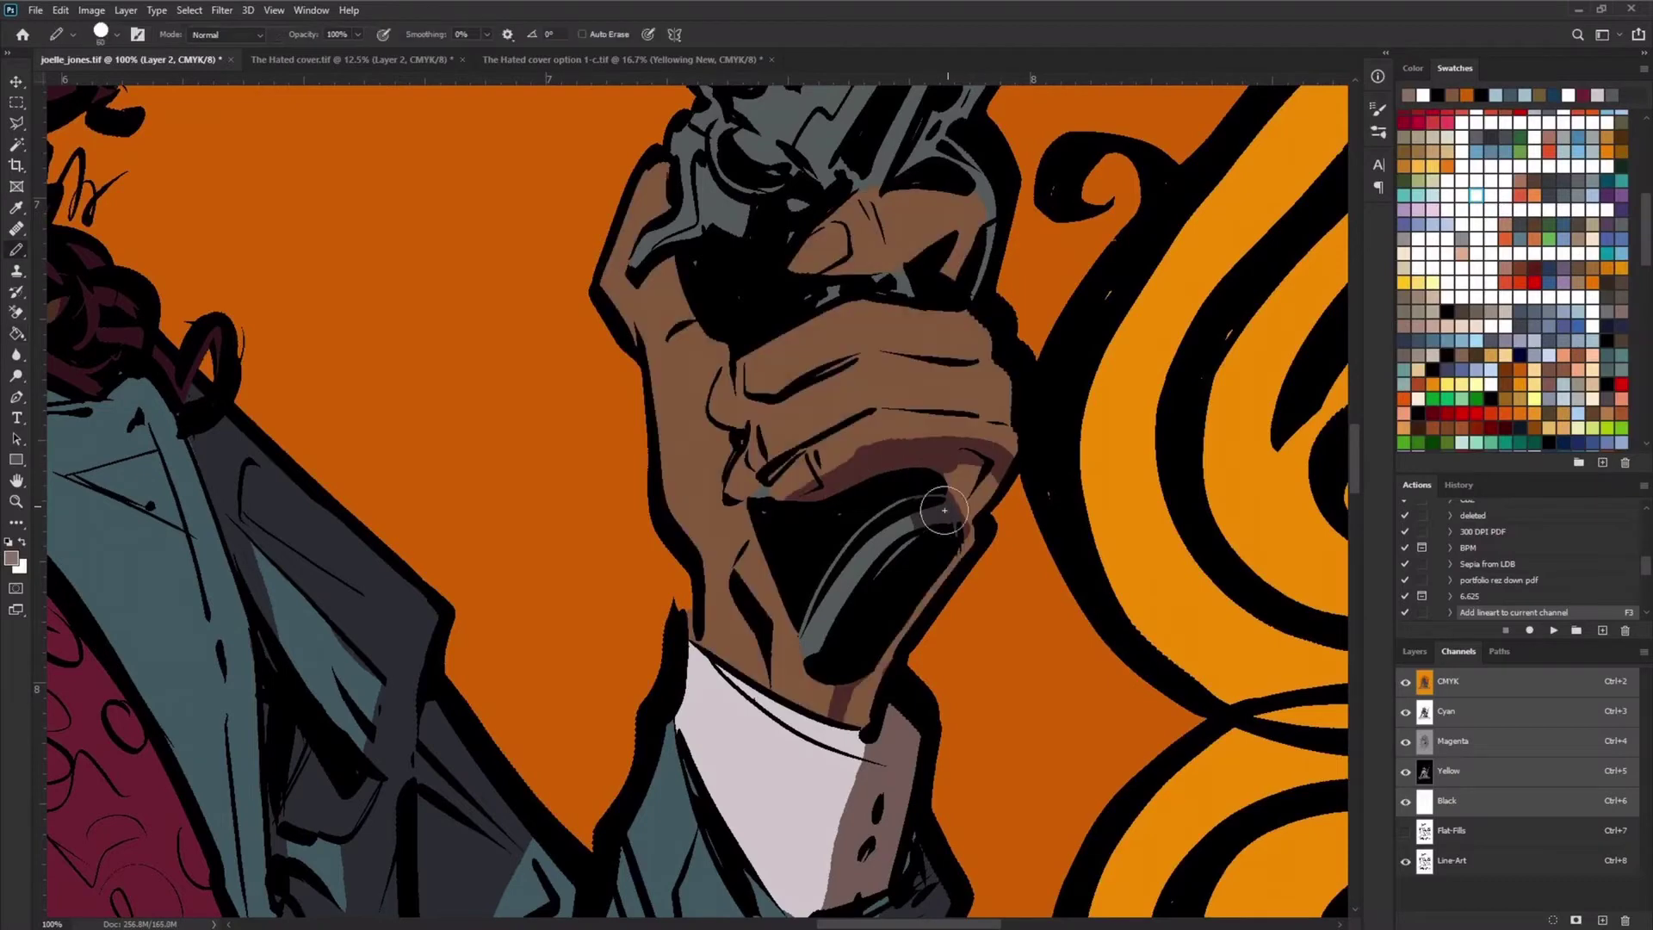
mouse_move(763, 463)
left_mouse_down()
mouse_move(886, 401)
mouse_move(1006, 415)
left_mouse_up()
mouse_move(727, 430)
left_mouse_down()
mouse_move(879, 339)
mouse_move(1016, 353)
left_mouse_up()
mouse_move(805, 274)
left_mouse_down()
mouse_move(920, 267)
mouse_move(982, 189)
mouse_move(749, 708)
left_mouse_up()
Step: Shade the revolver's cylinder, frame and the far edge of its barrel with the shadow colour
left_click_drag(708, 491, 615, 633)
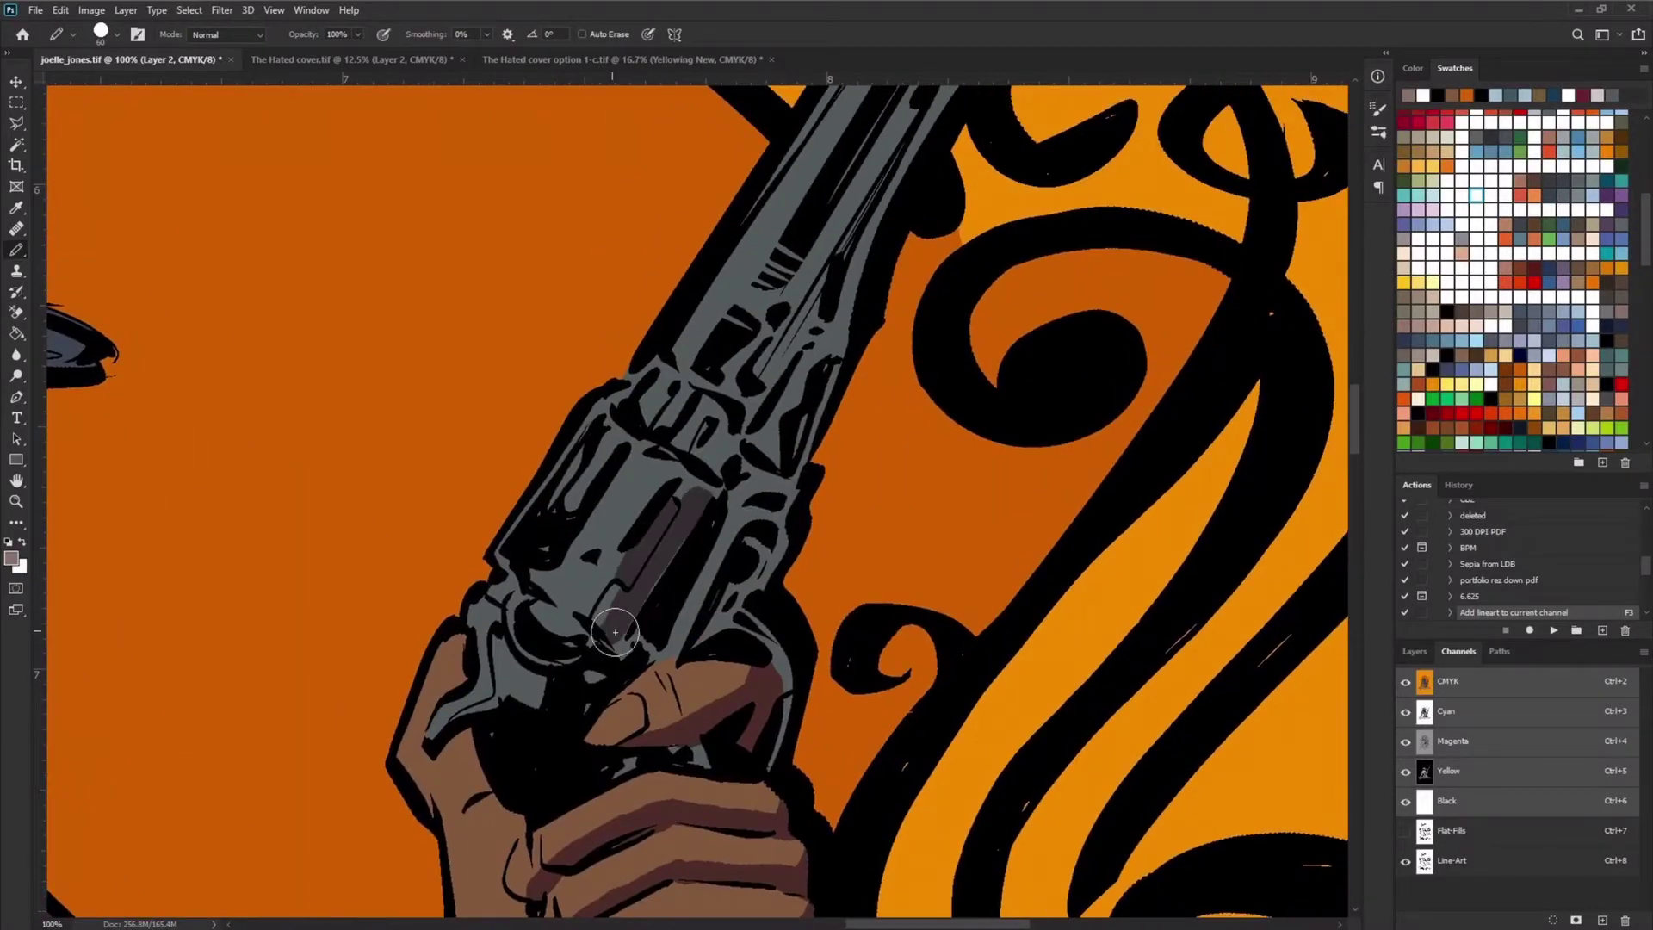
left_click_drag(805, 399, 844, 314)
mouse_move(922, 89)
left_mouse_down()
mouse_move(664, 433)
mouse_move(647, 554)
mouse_move(724, 369)
left_mouse_up()
Step: Save the illustration file with the shadows painted so far
key("z")
scroll(723, 369, "down", 6)
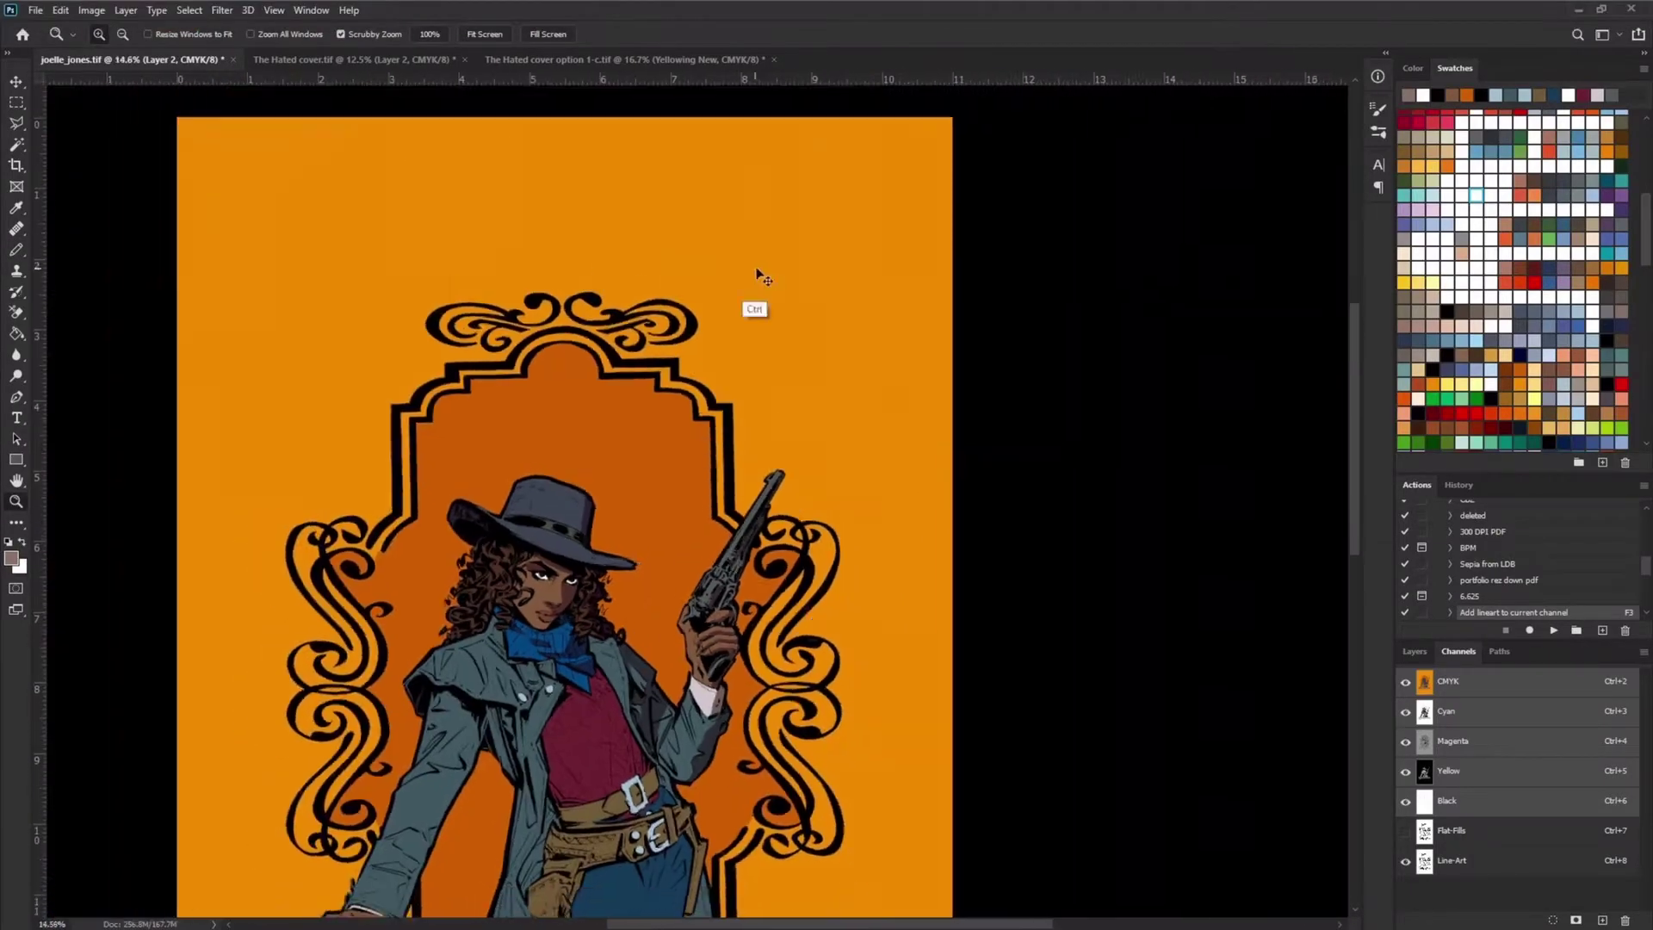
key("ctrl+s")
key("Return")
left_click(761, 355)
Step: Paint narrow vertical fold shadows on the red vest above the belt buckle and along its far side
scroll(808, 336, "up", 6)
key("b")
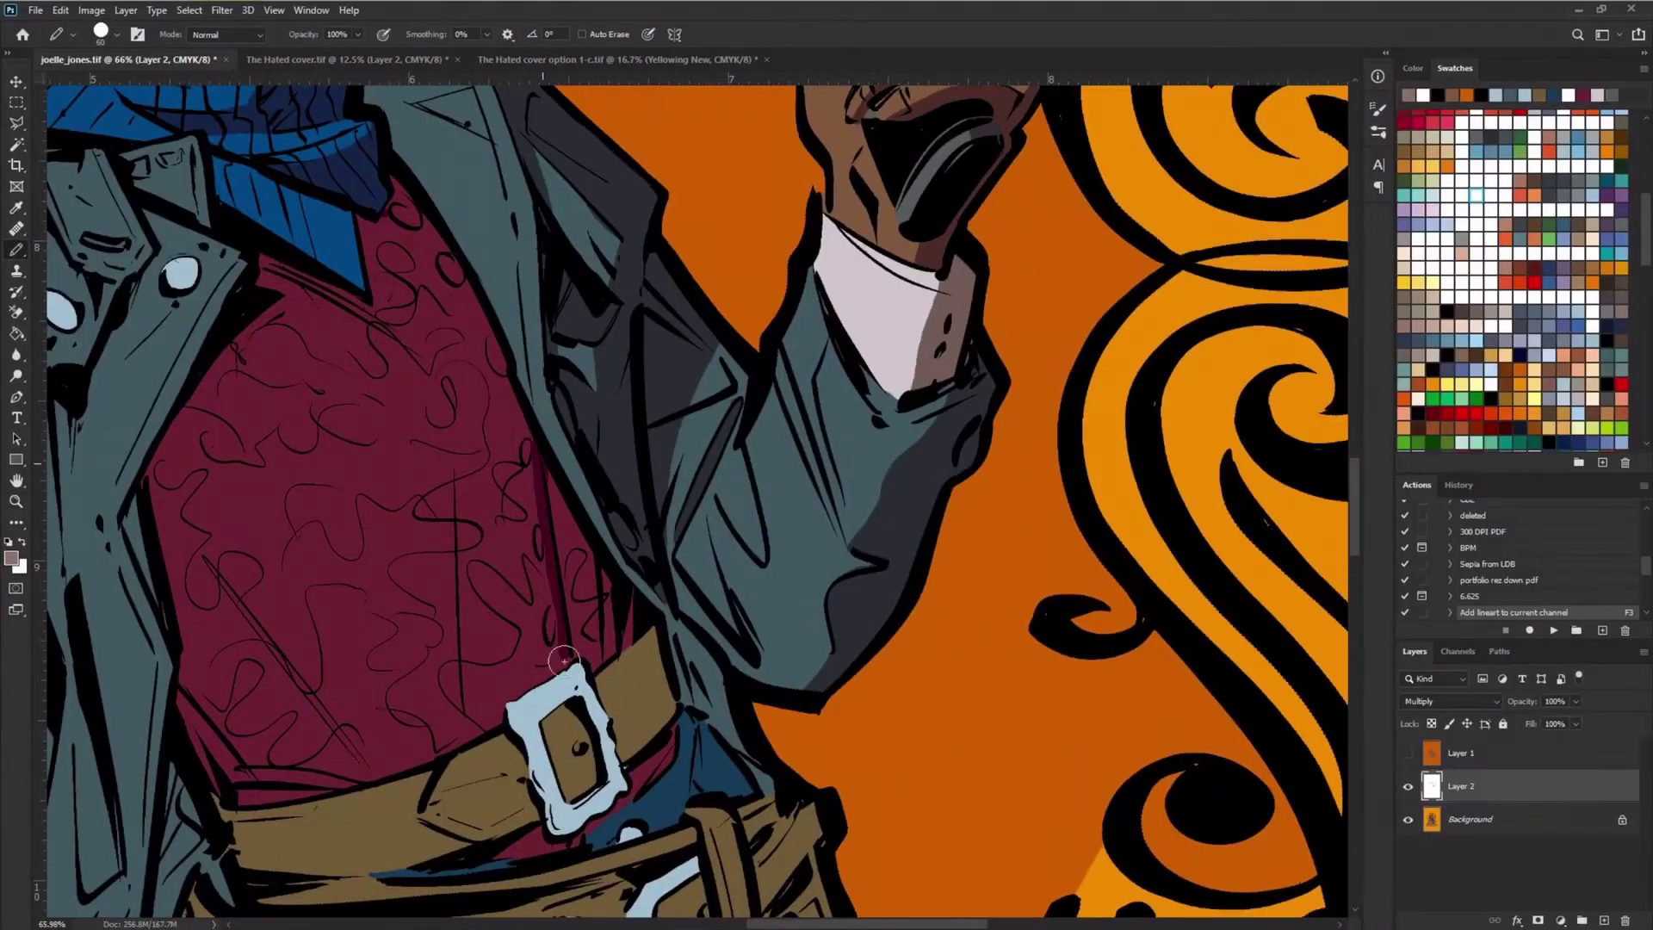
left_click_drag(569, 650, 594, 516)
left_click_drag(607, 671, 594, 573)
left_click_drag(452, 741, 447, 448)
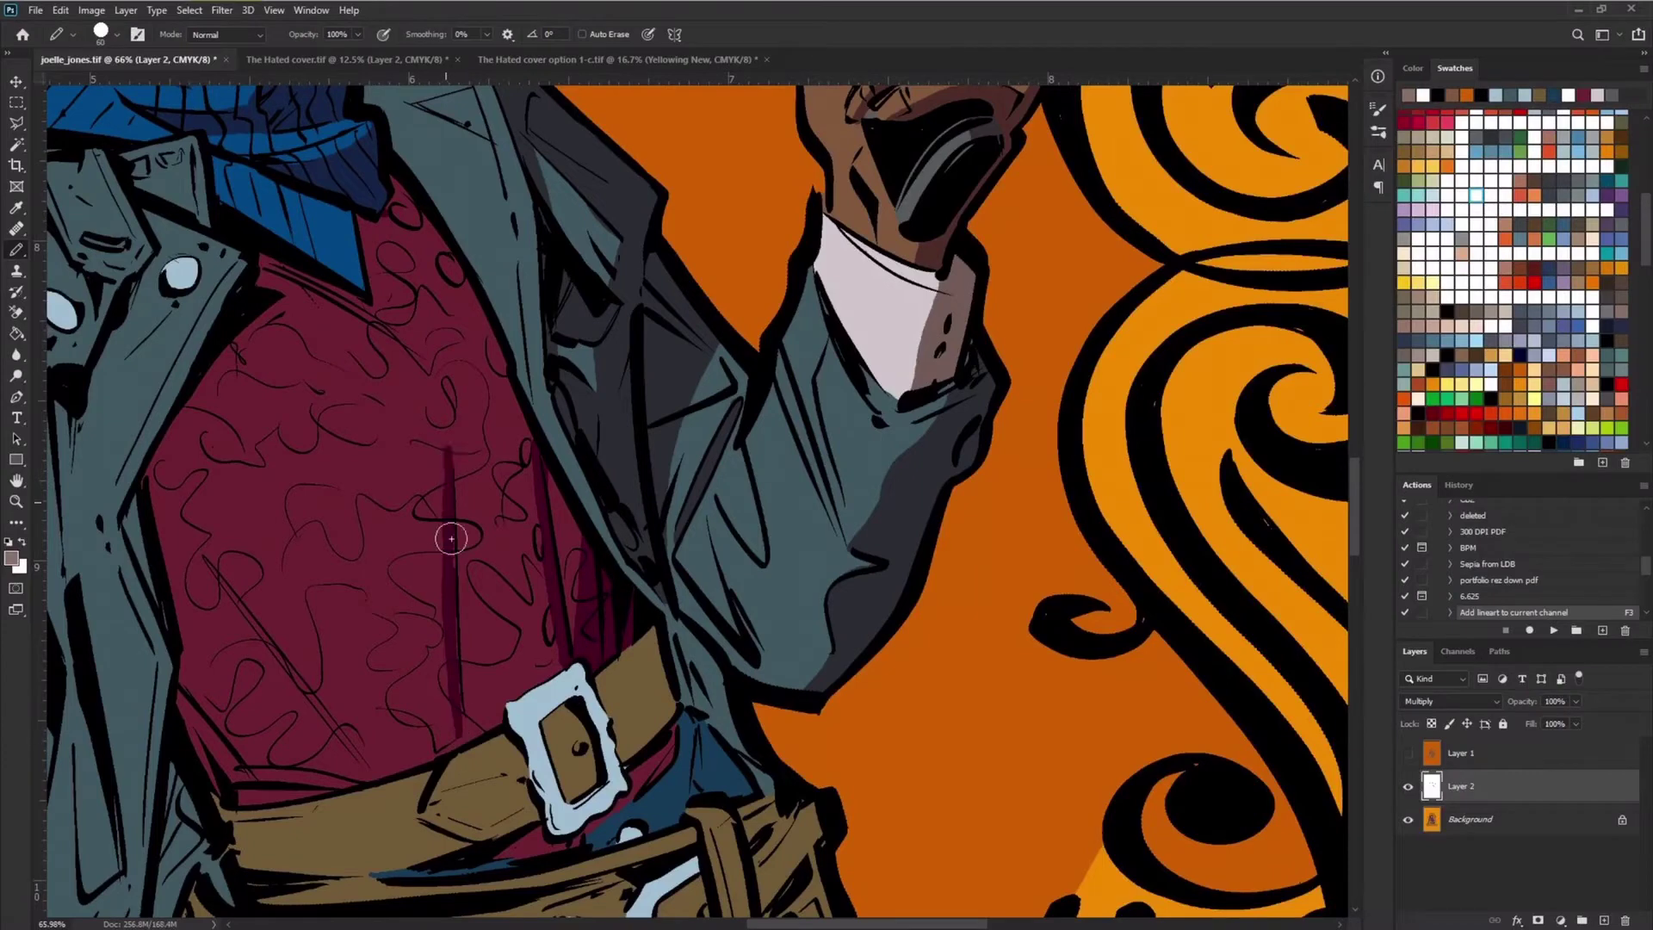
Step: Shade the far end of the waist belt, the trousers beneath it and the far holster with its straps
mouse_move(671, 701)
left_mouse_down()
mouse_move(645, 790)
mouse_move(506, 864)
mouse_move(612, 661)
mouse_move(638, 728)
mouse_move(563, 790)
left_mouse_up()
left_click_drag(462, 744, 458, 700)
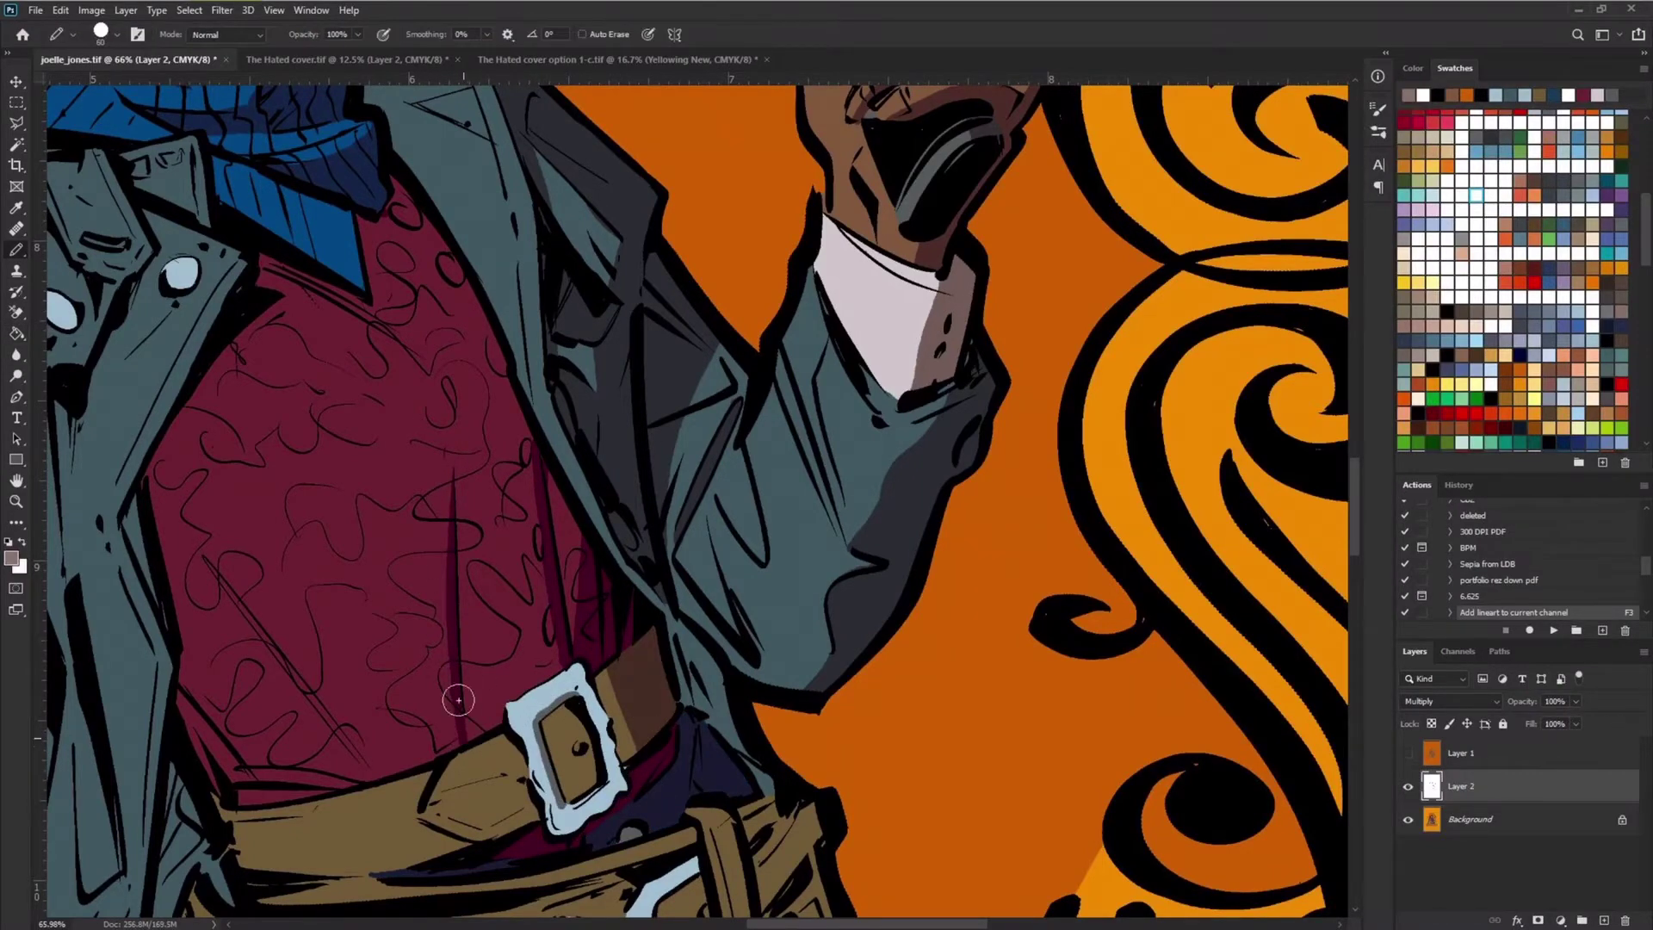
scroll(696, 686, "down", 4)
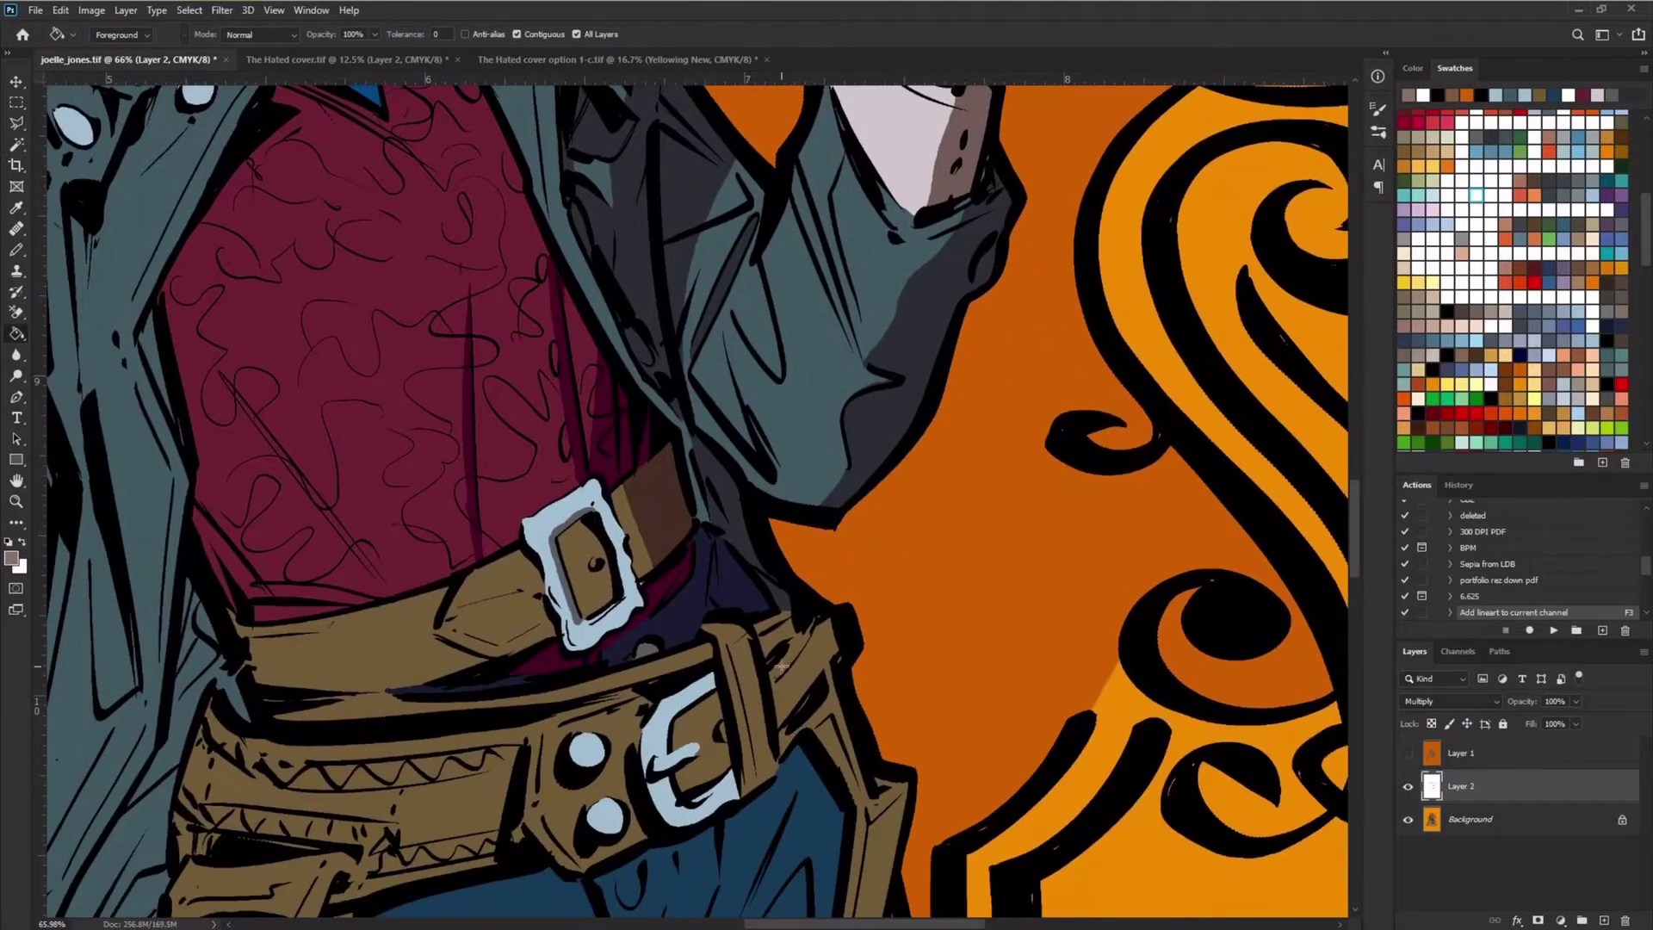
left_click_drag(807, 730, 906, 470)
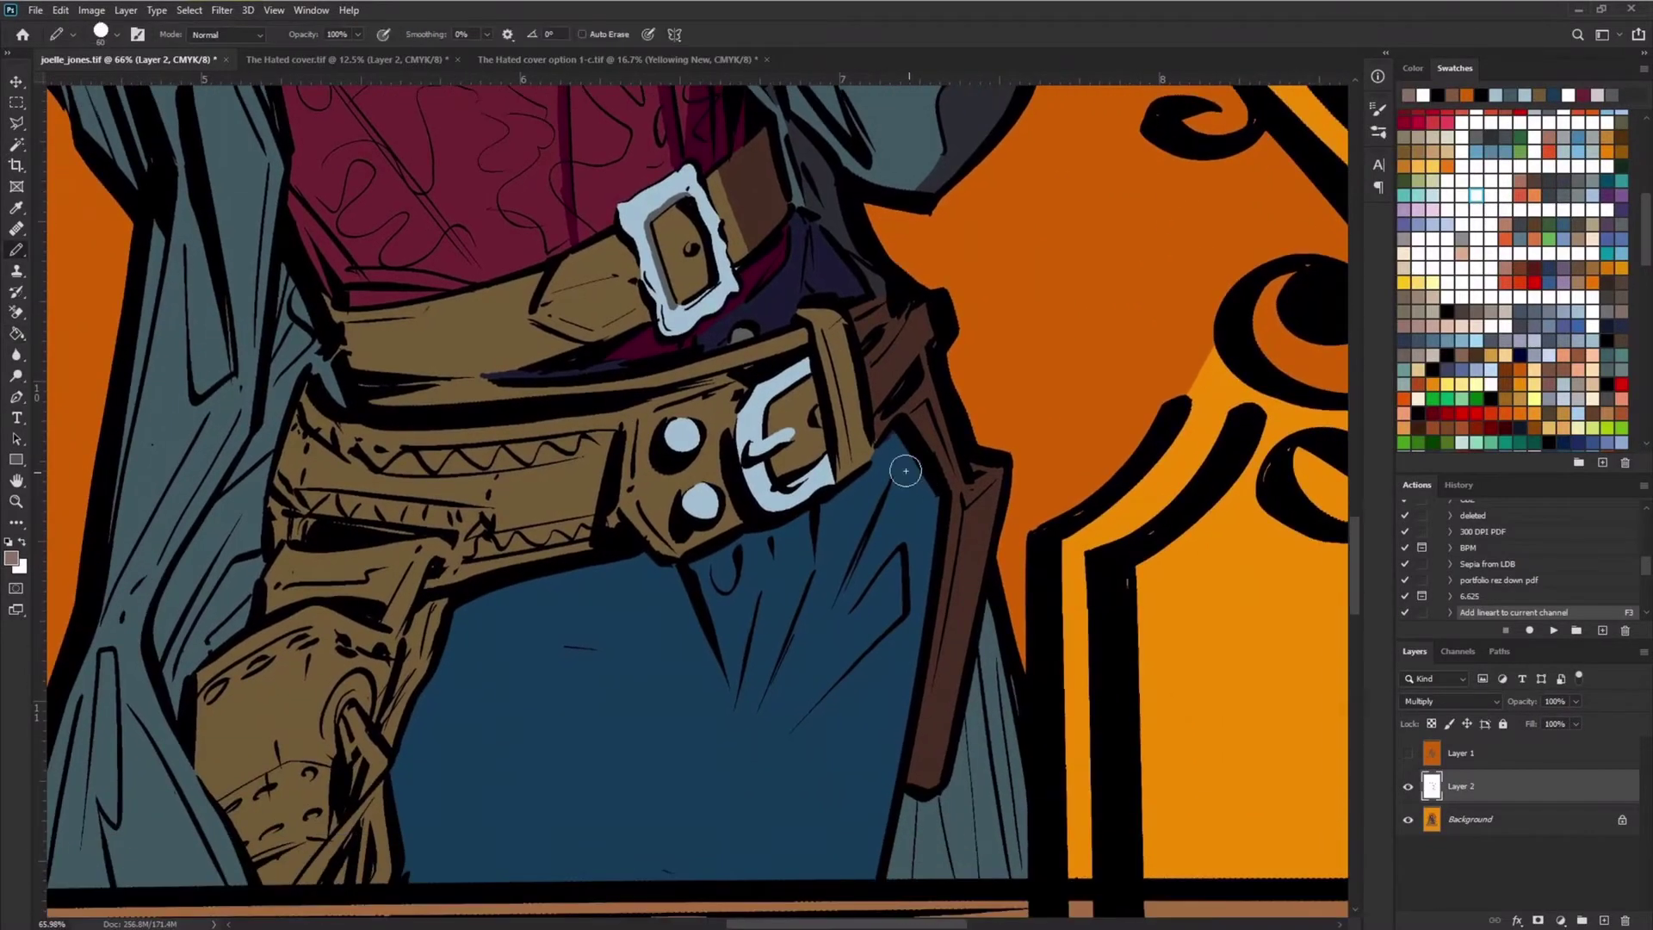
Step: Paint shadows in the blue trousers' hip creases and far edge, and on the coat tail behind the far holster
left_click_drag(799, 670, 866, 506)
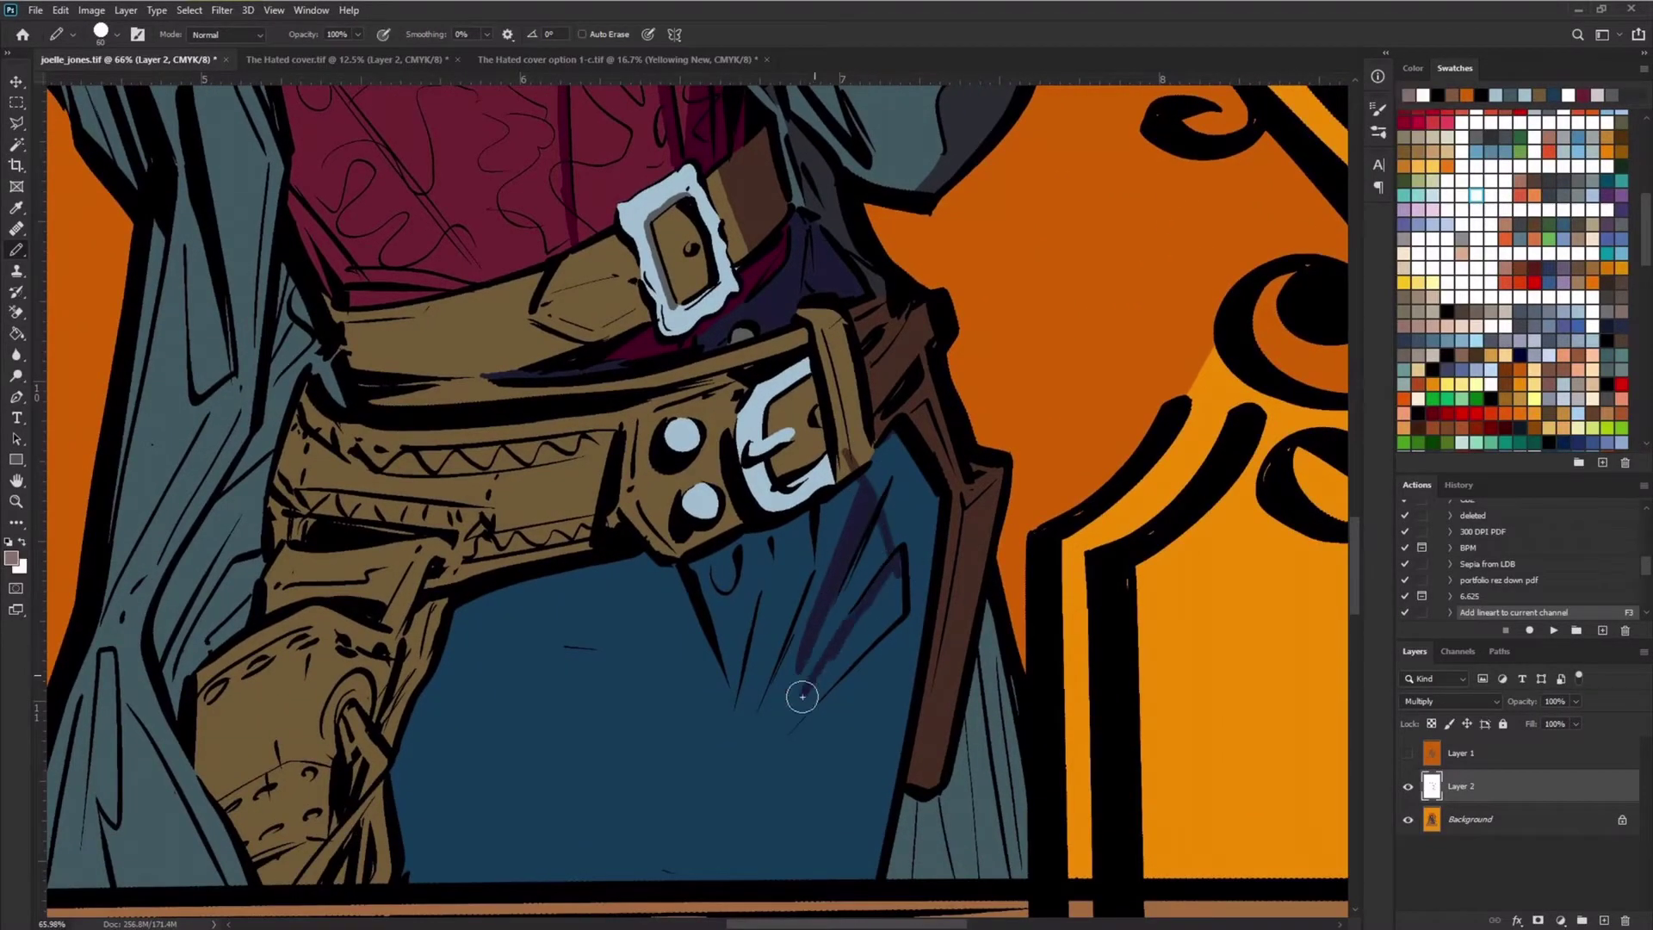
mouse_move(899, 606)
left_mouse_down()
mouse_move(886, 616)
mouse_move(896, 588)
mouse_move(861, 874)
left_mouse_up()
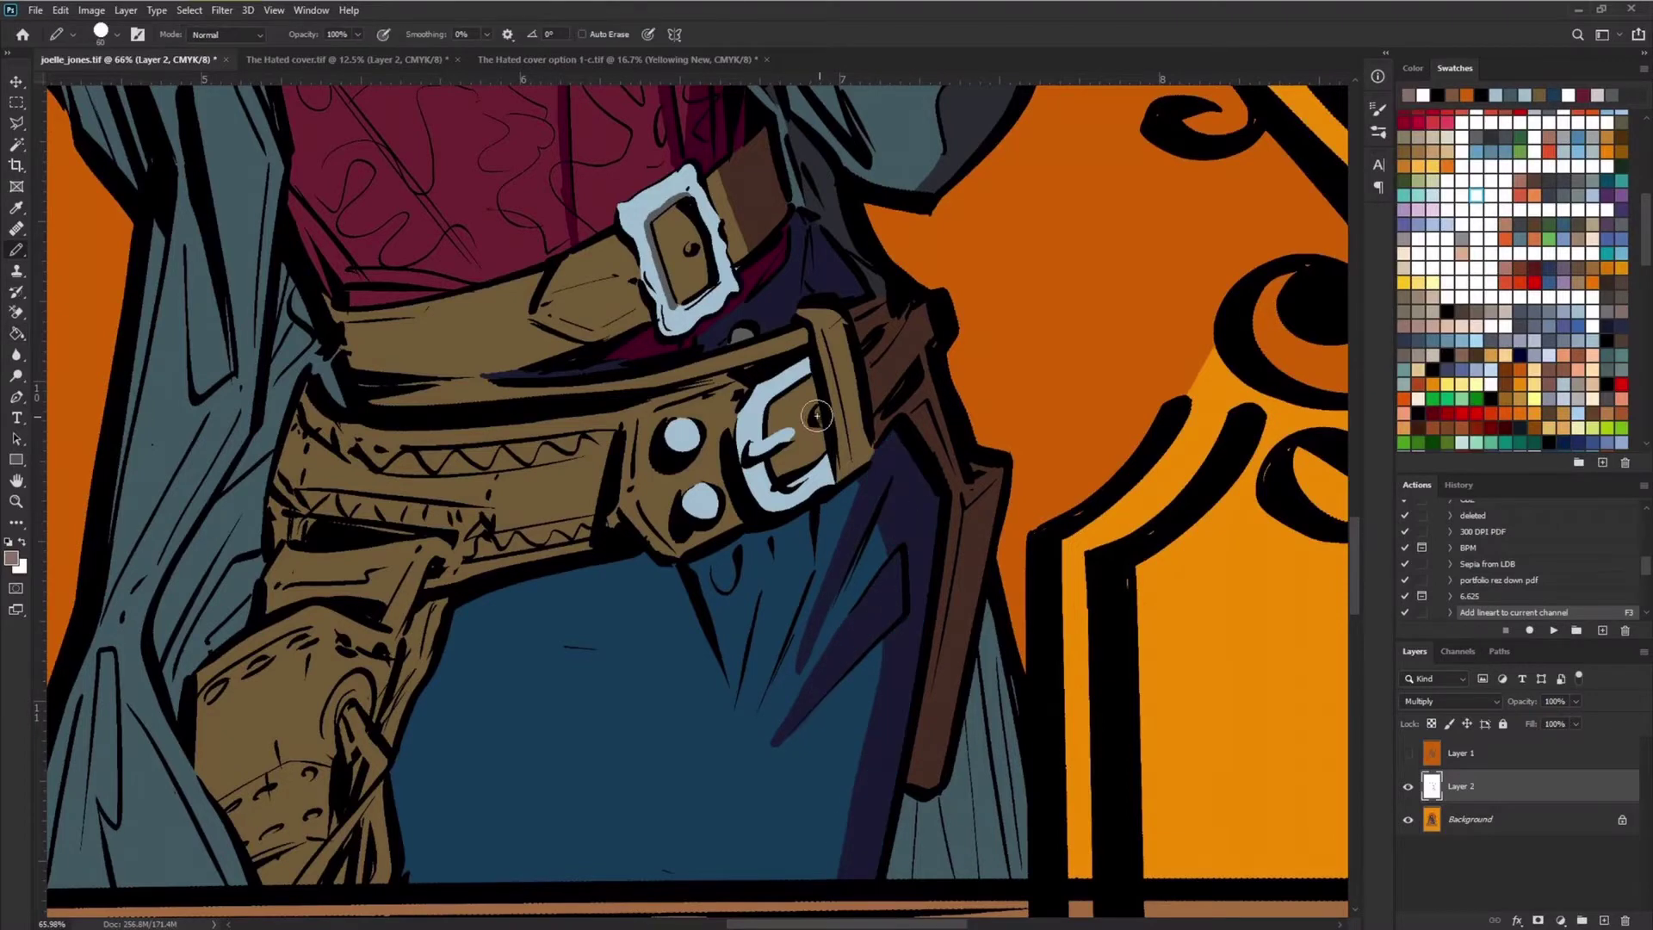
mouse_move(966, 663)
left_mouse_down()
mouse_move(977, 734)
mouse_move(1000, 885)
left_mouse_up()
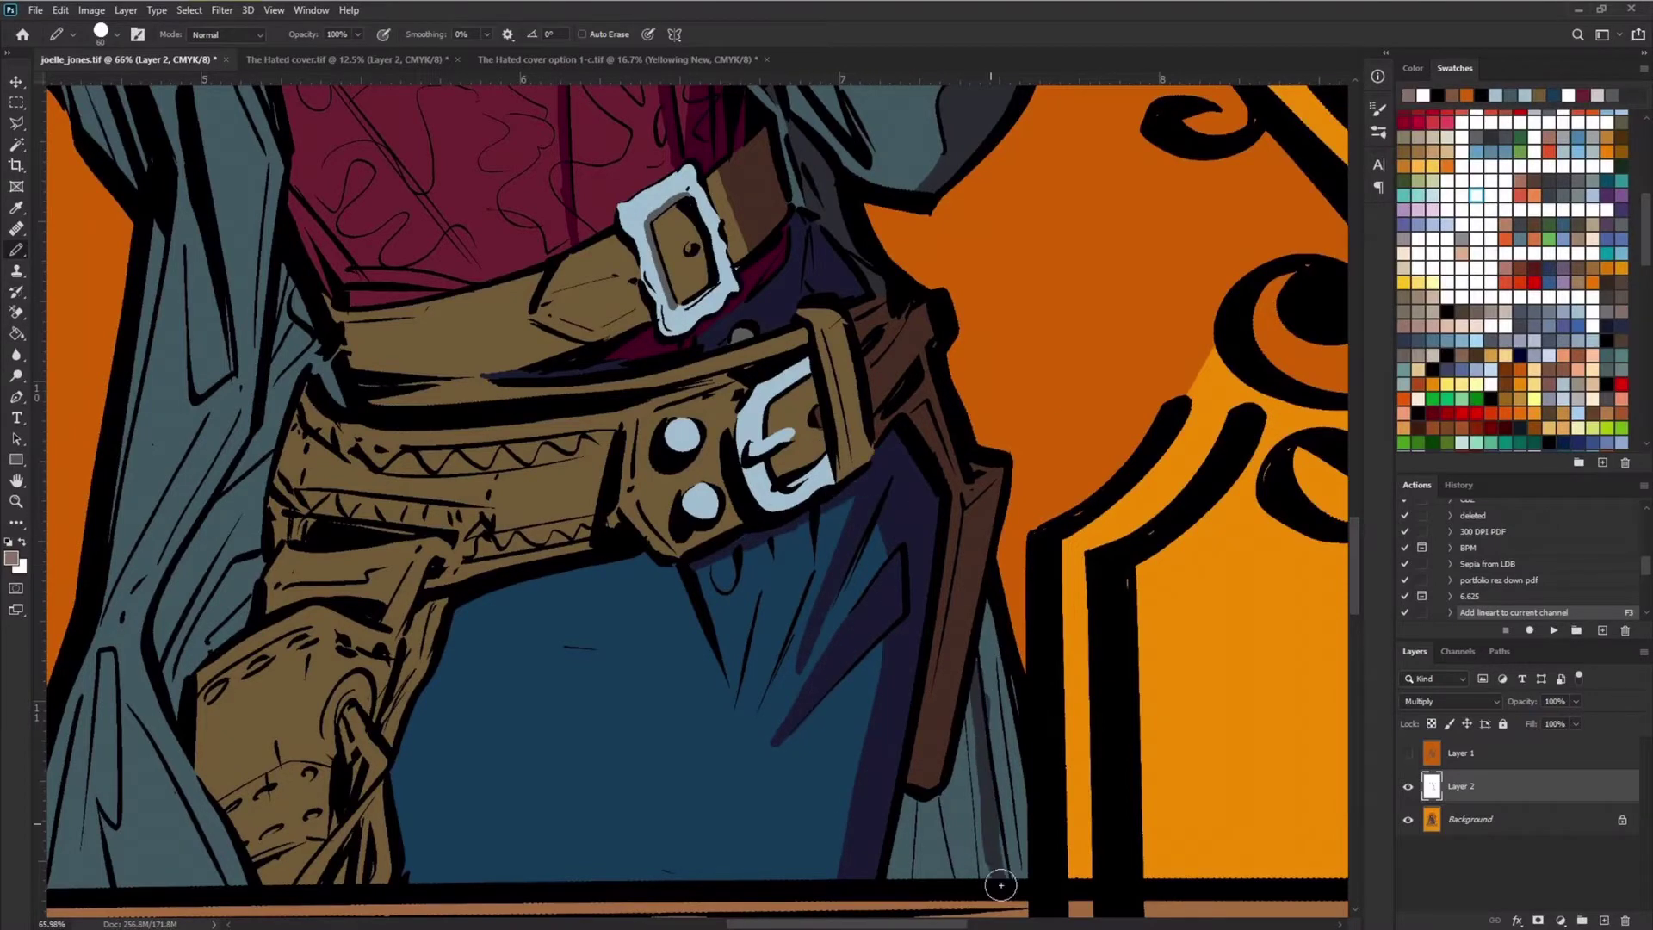
Step: Shade the inner side of the near holster and its hanging strap with the shadow colour
scroll(542, 648, "left", 3)
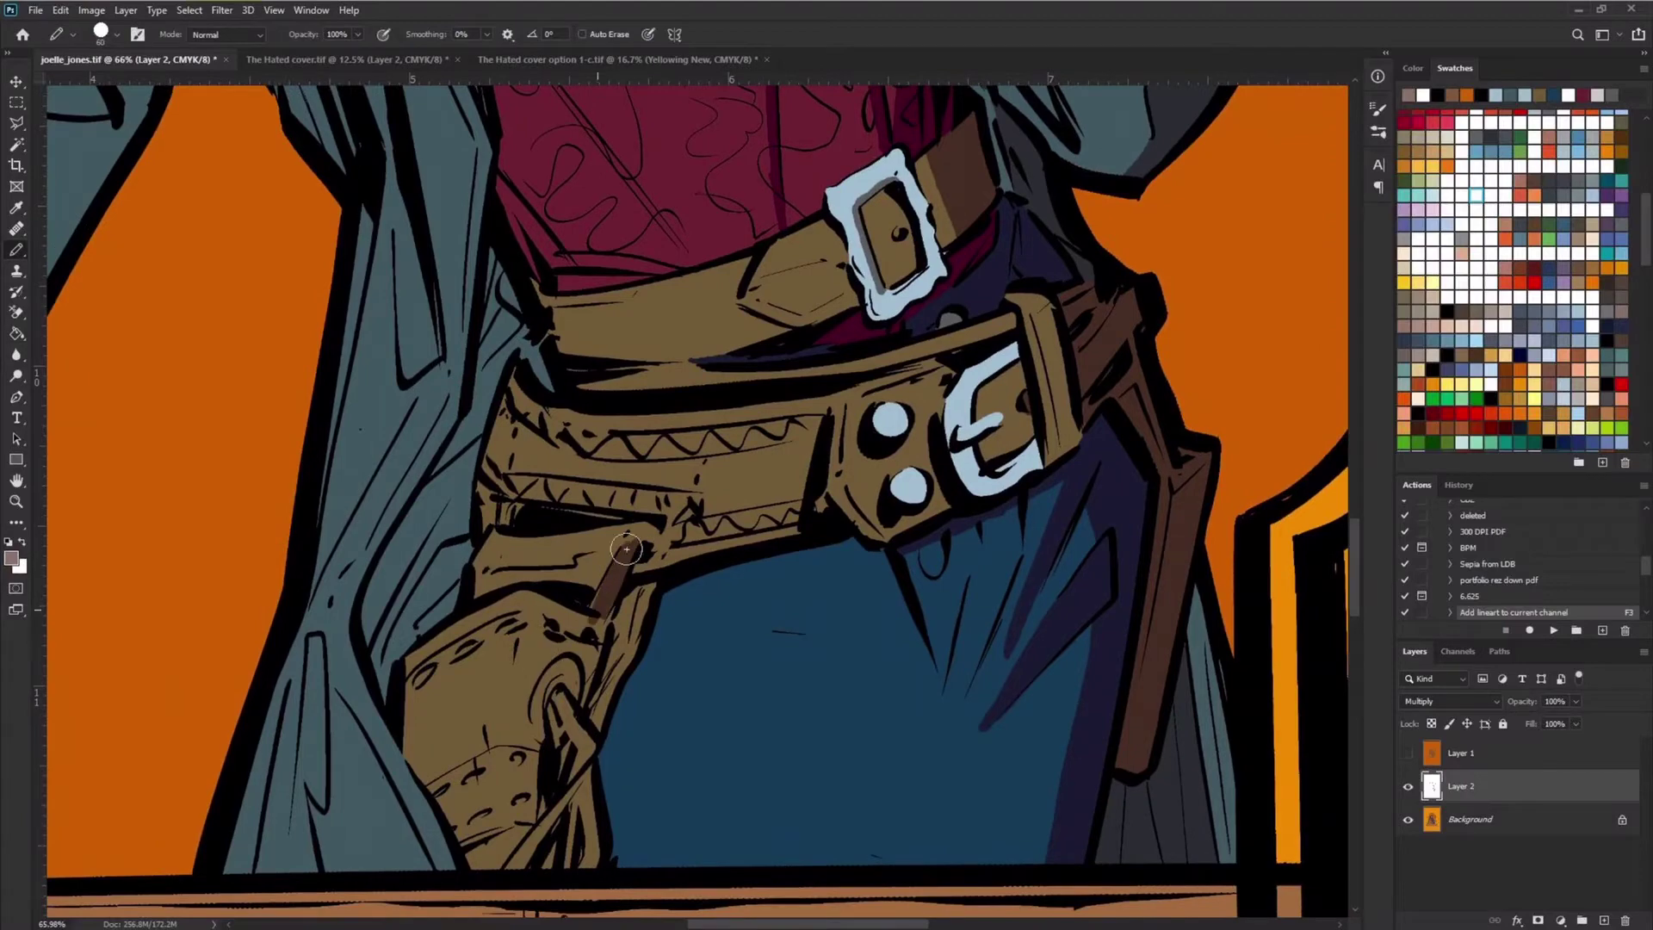
mouse_move(593, 617)
left_mouse_down()
mouse_move(517, 852)
mouse_move(637, 586)
mouse_move(603, 844)
left_mouse_up()
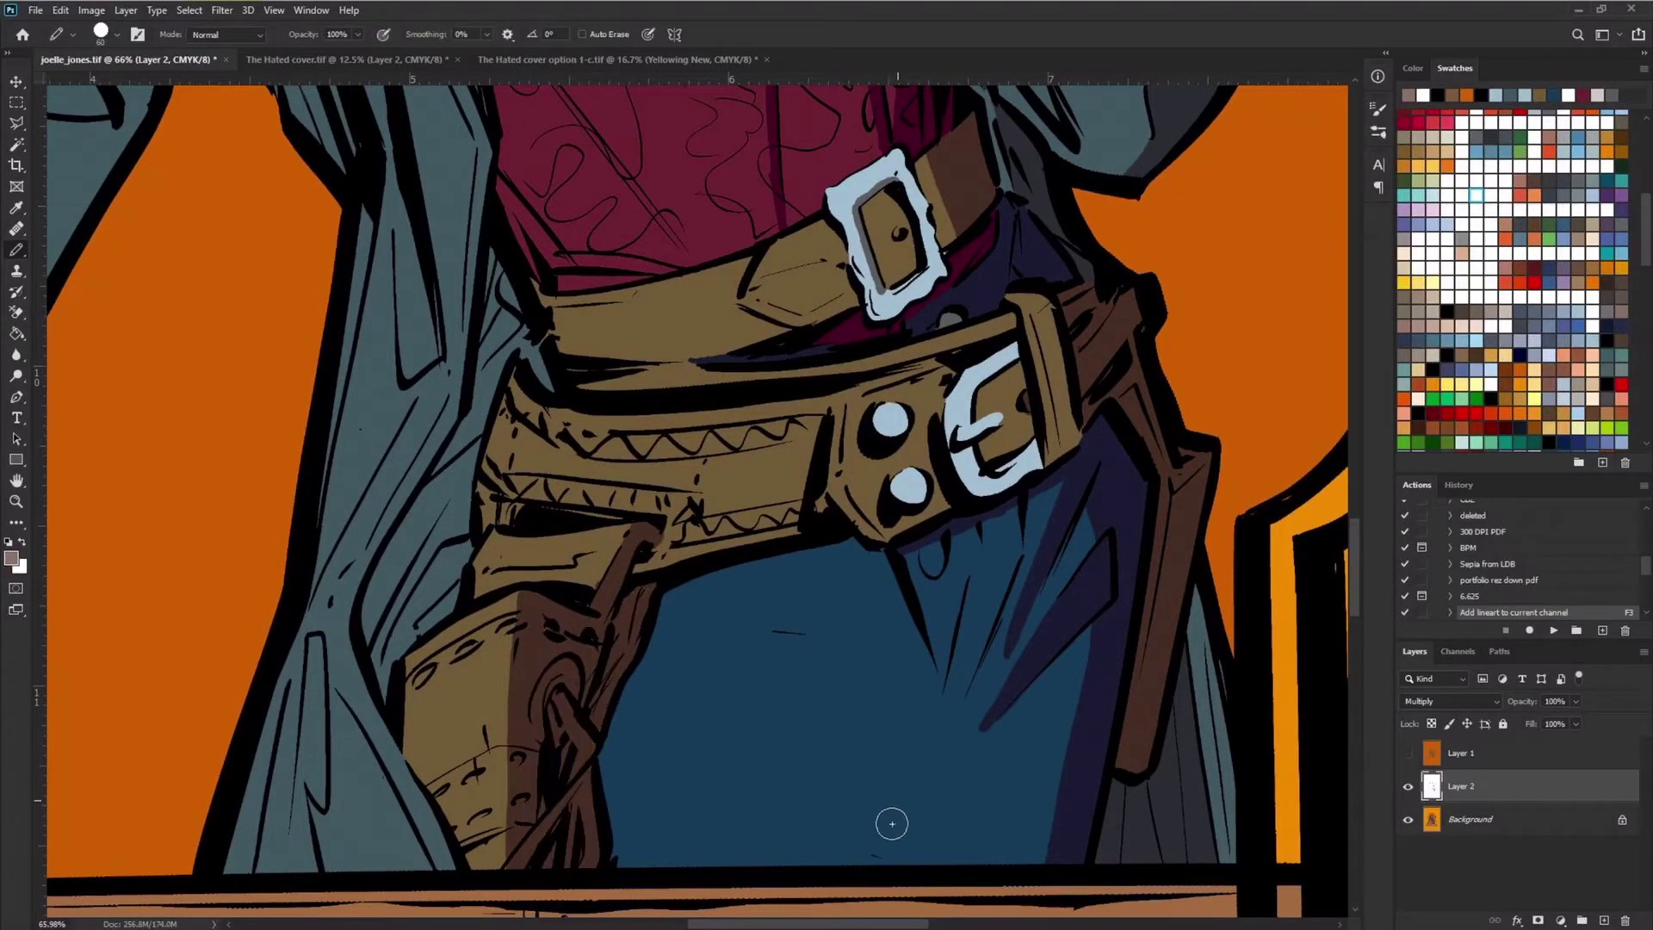
scroll(929, 753, "up", 3)
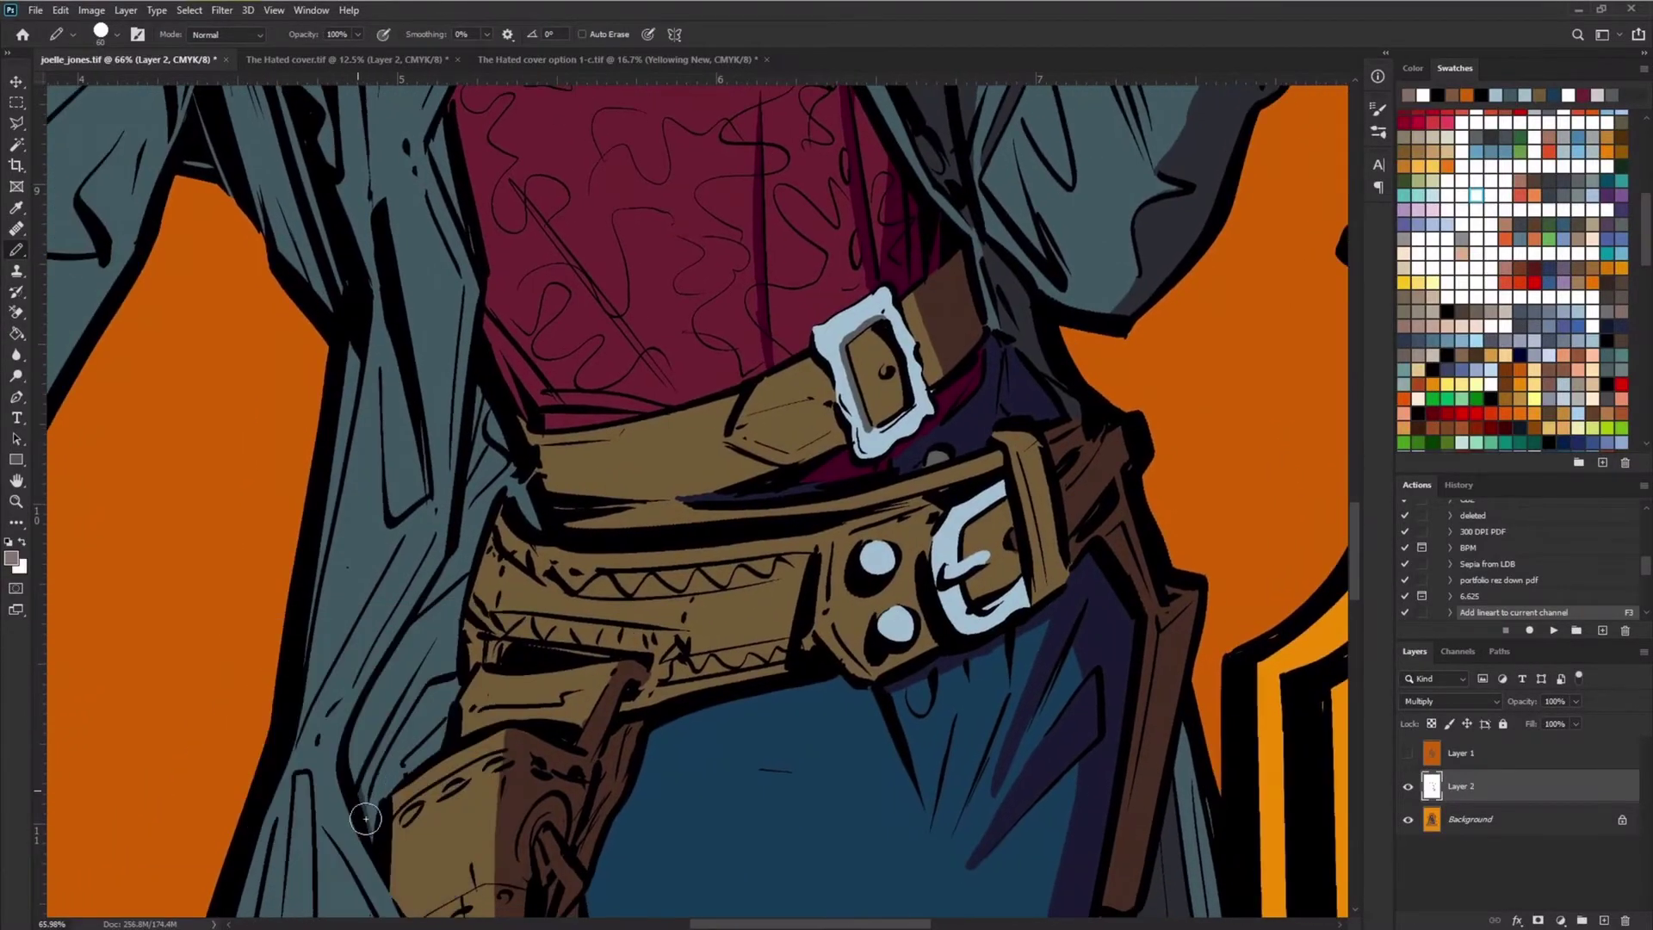
Step: Shade the vest's near edge, the folds along the coat's front opening and the recesses beneath the shoulder cape
left_click(465, 529, "alt")
scroll(560, 500, "up", 10)
scroll(560, 499, "left", 3)
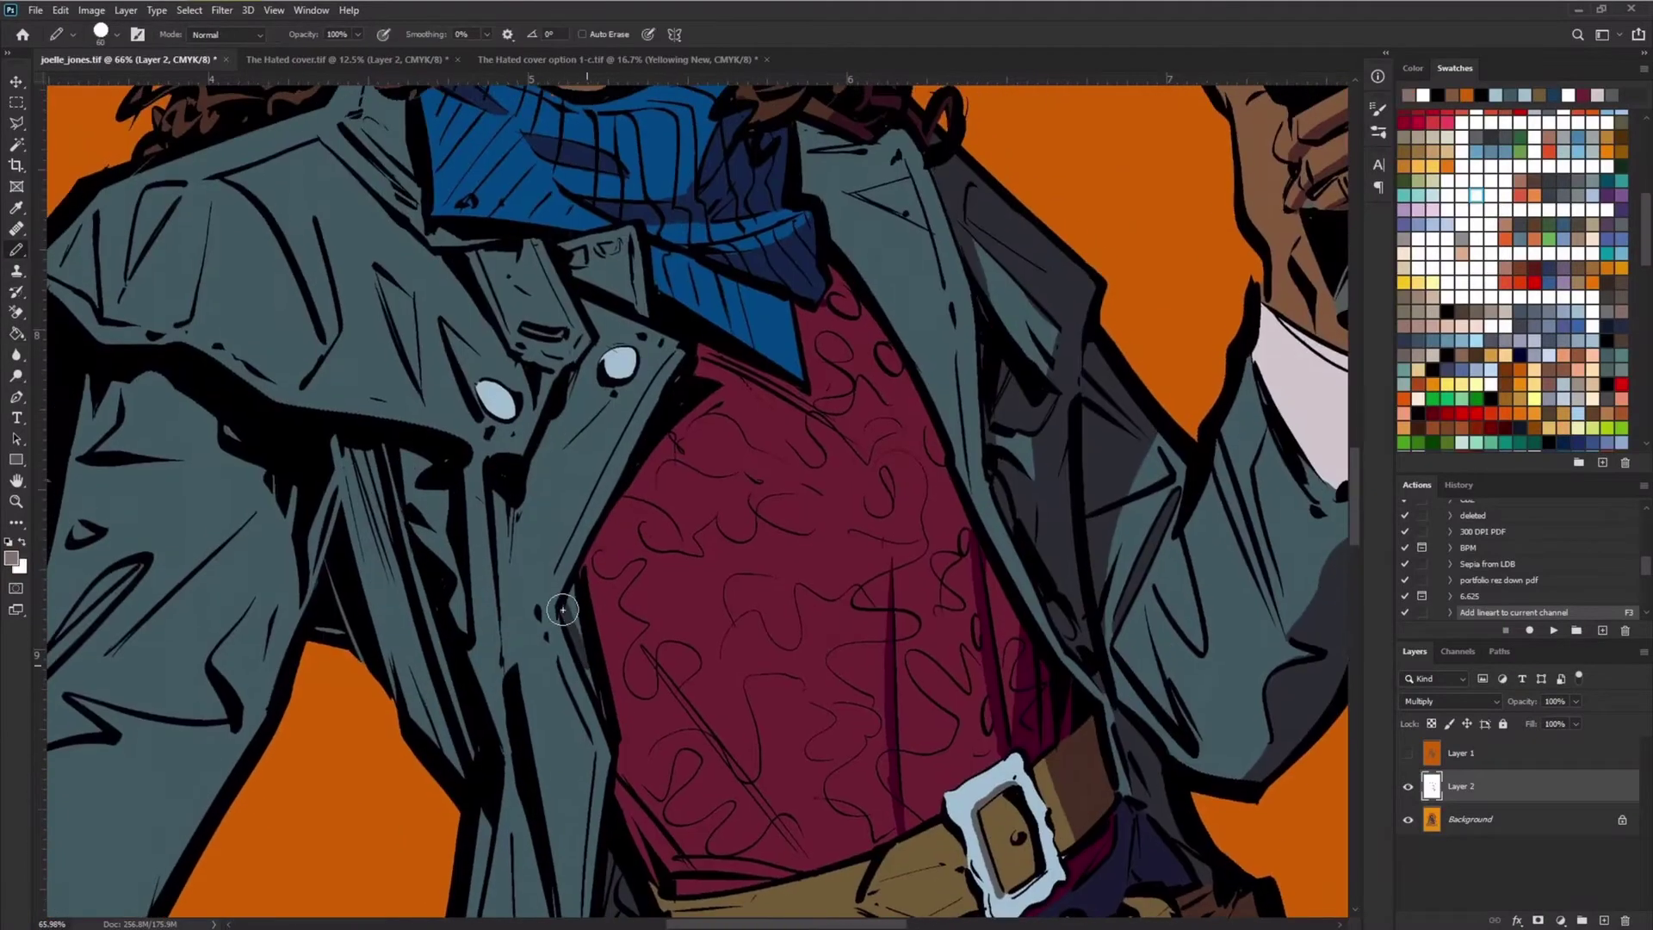
left_click_drag(585, 568, 620, 756)
scroll(602, 719, "up", 1)
scroll(603, 719, "left", 2)
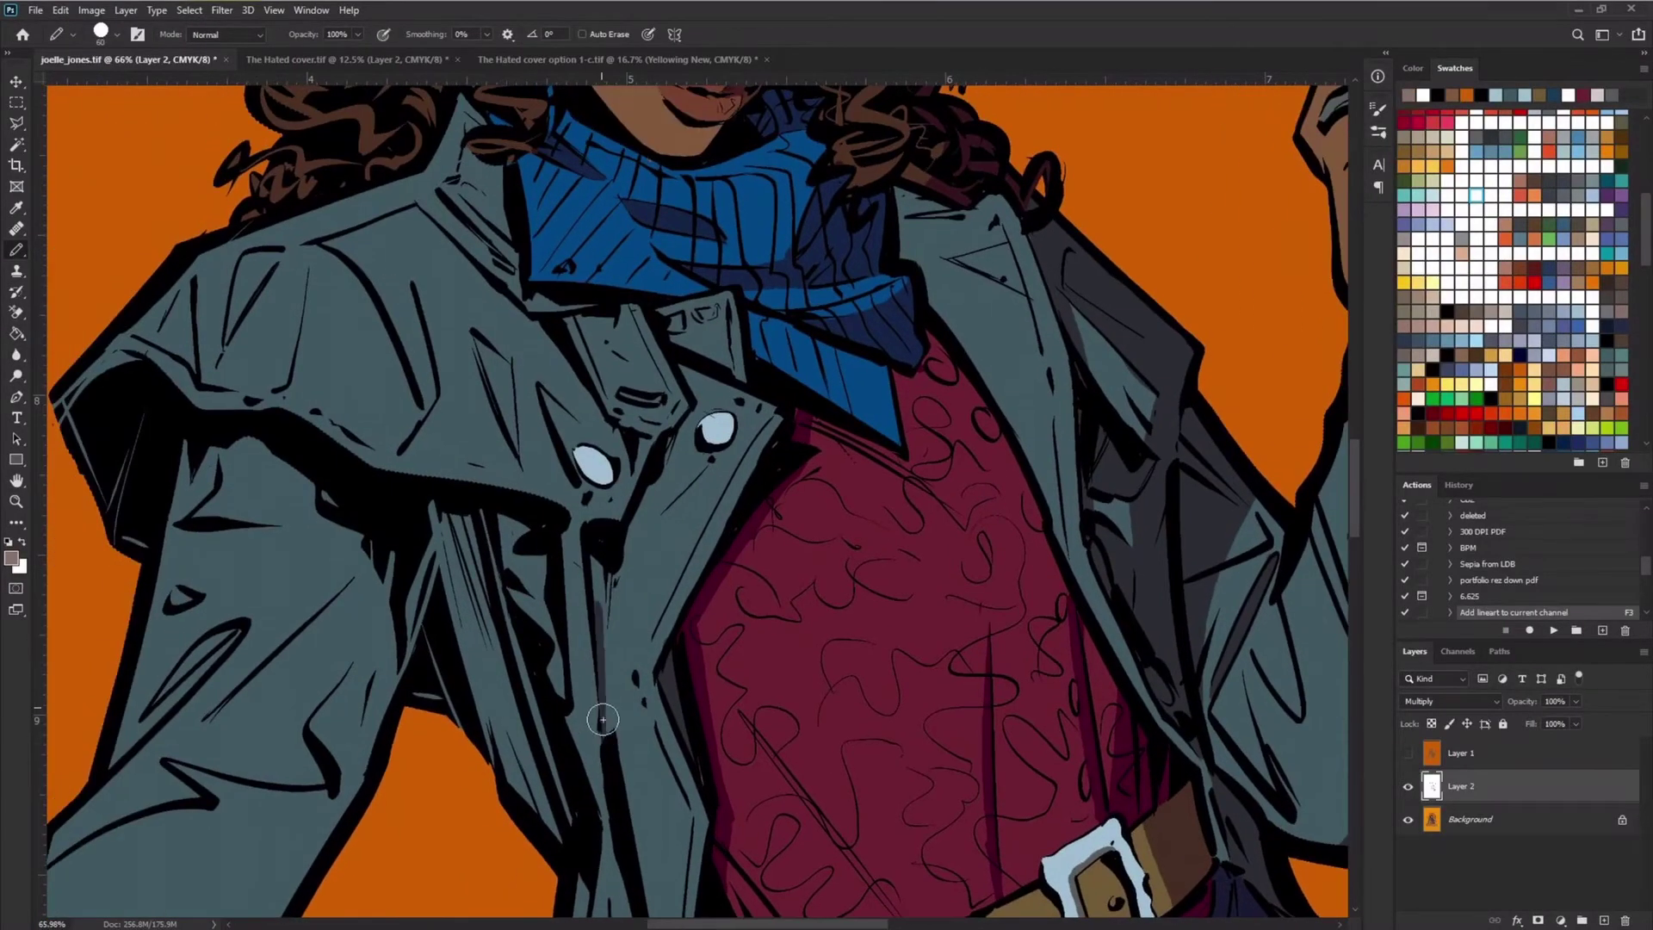
left_click_drag(479, 527, 527, 582)
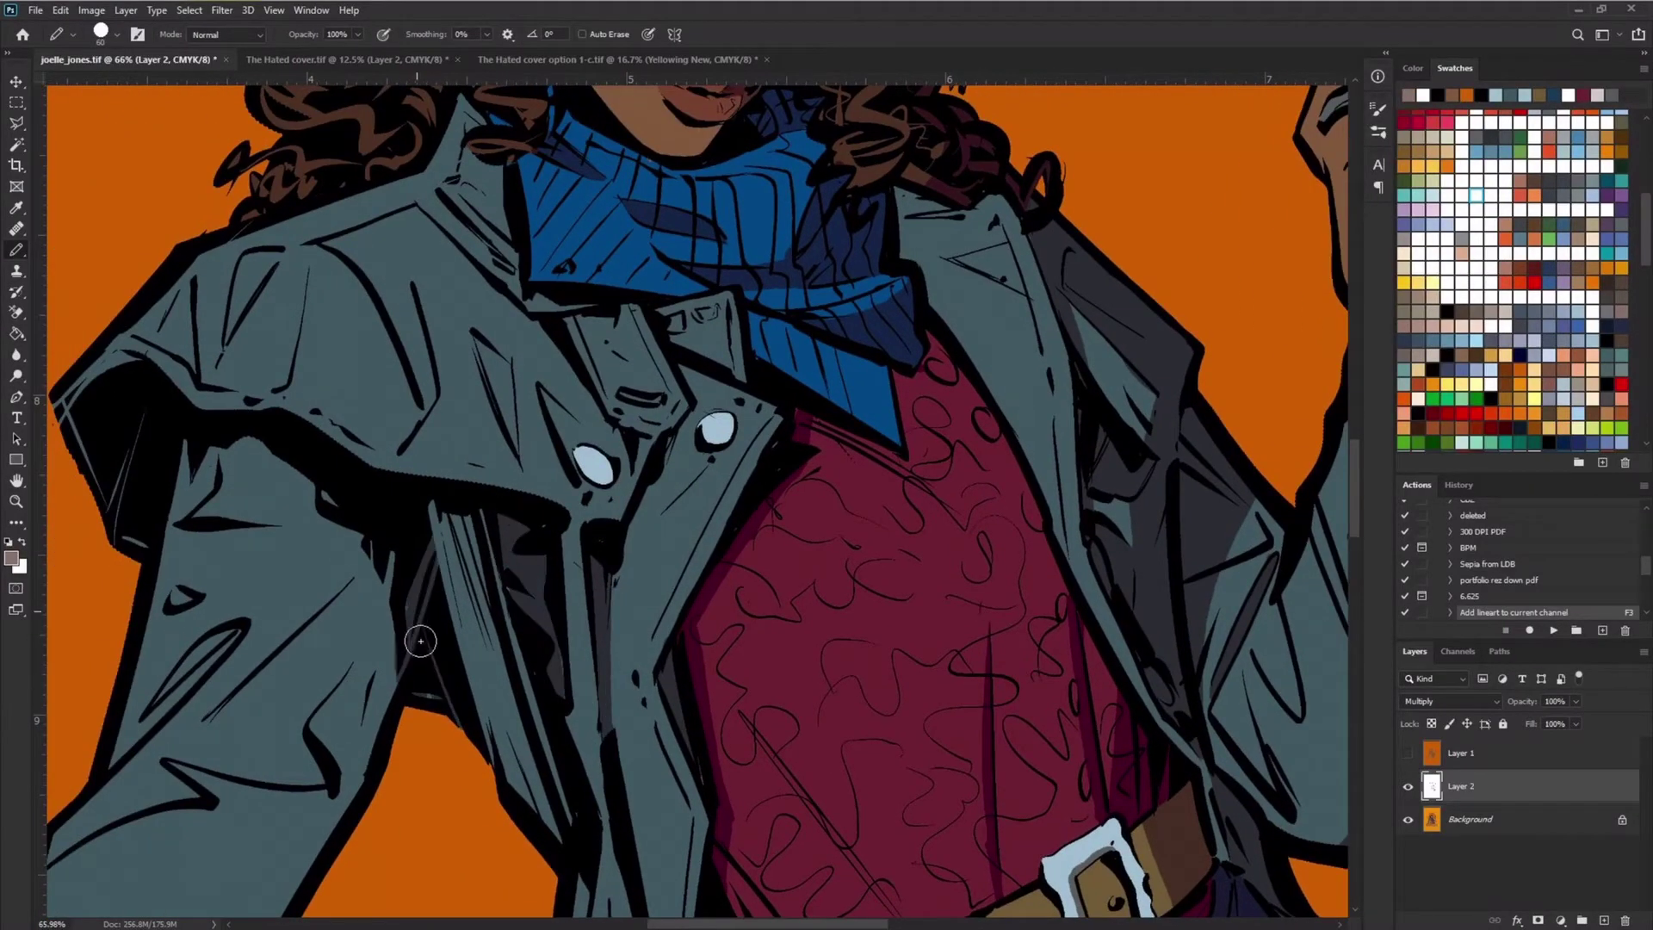
Step: Paint fold shadows across the coat's shoulder cape, from beside the front buttons out to the near shoulder
scroll(384, 557, "up", 3)
scroll(384, 557, "left", 3)
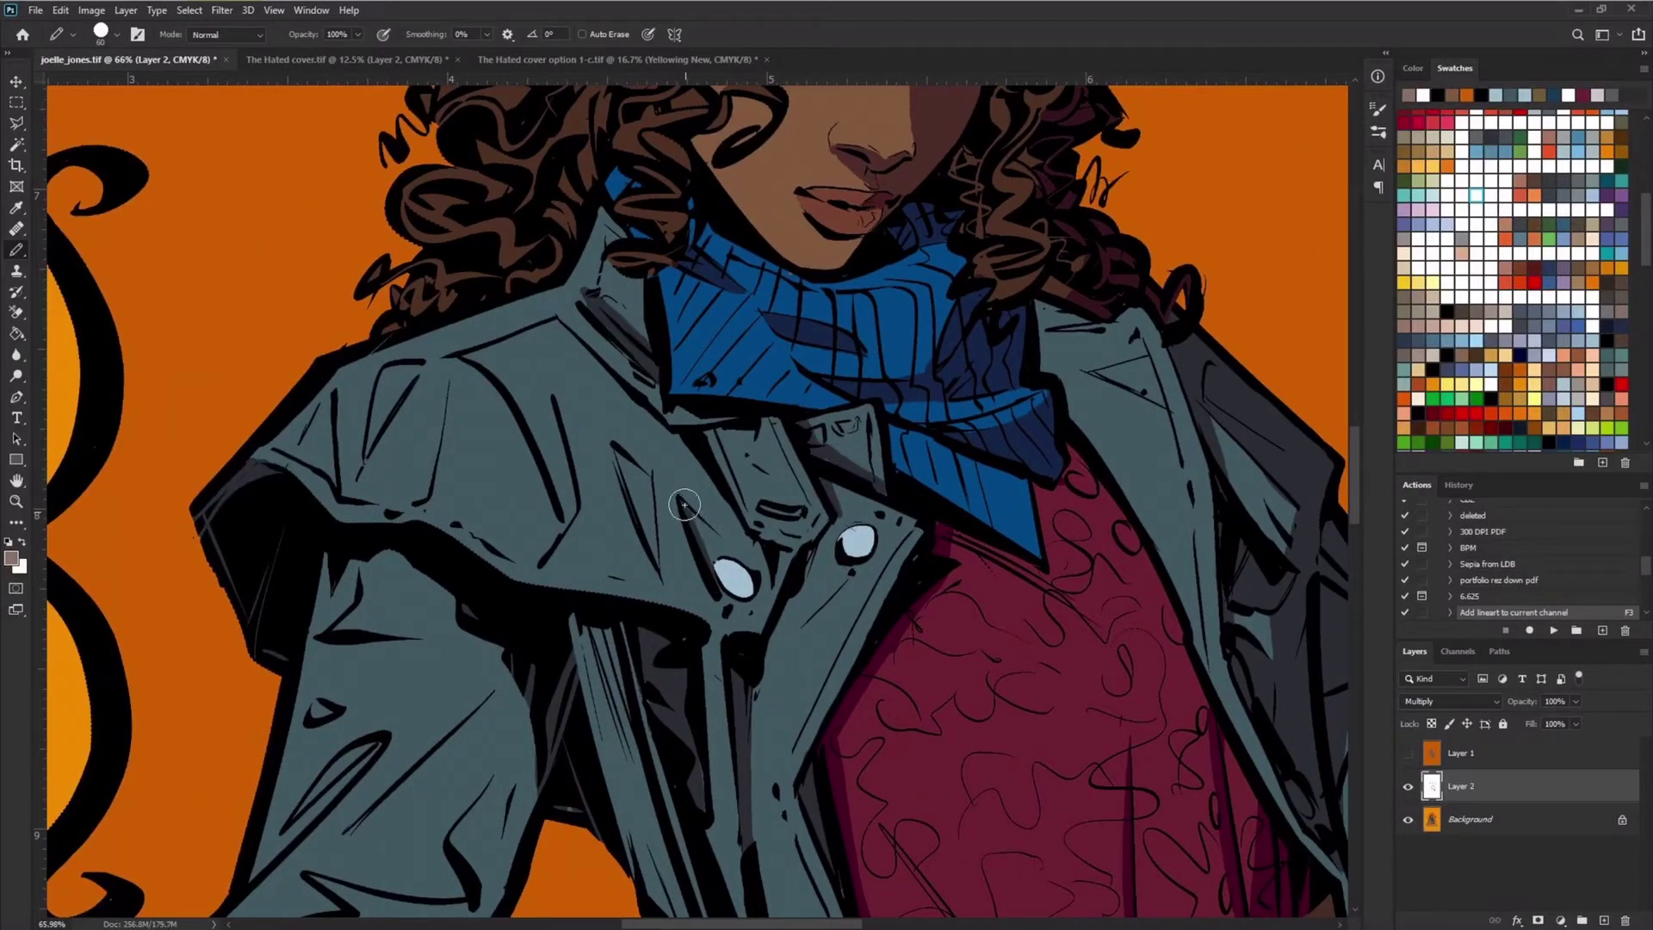
mouse_move(685, 505)
left_mouse_down()
mouse_move(716, 546)
mouse_move(693, 512)
left_mouse_up()
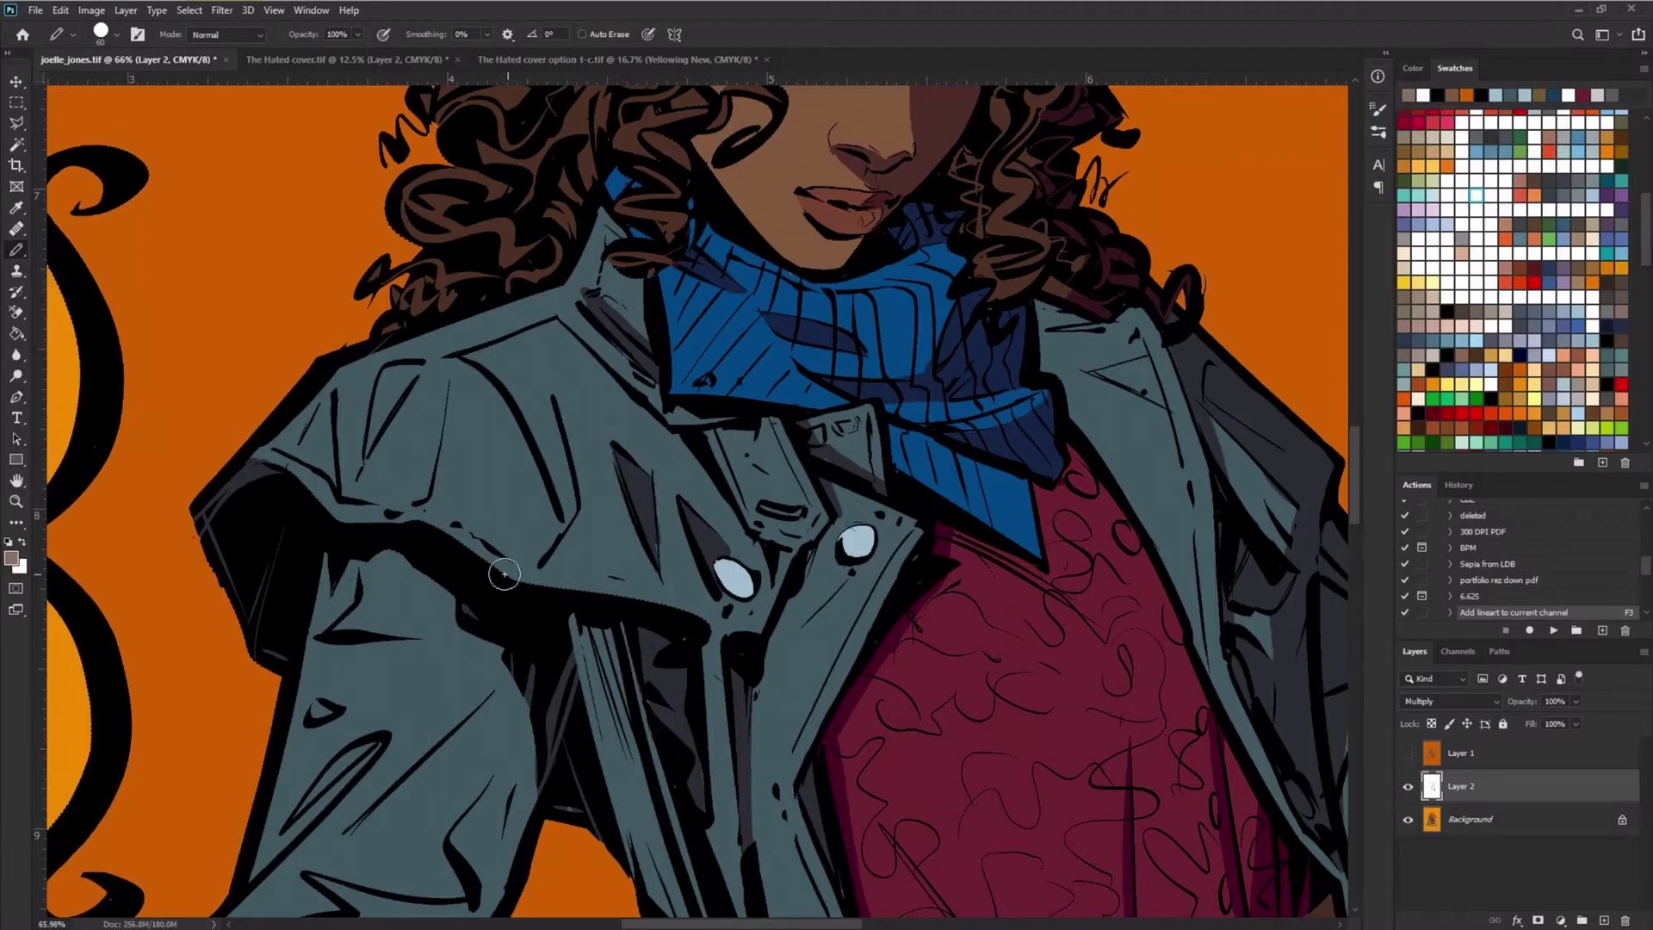
left_click_drag(505, 575, 511, 332)
left_click_drag(516, 474, 543, 594)
left_click_drag(470, 366, 538, 496)
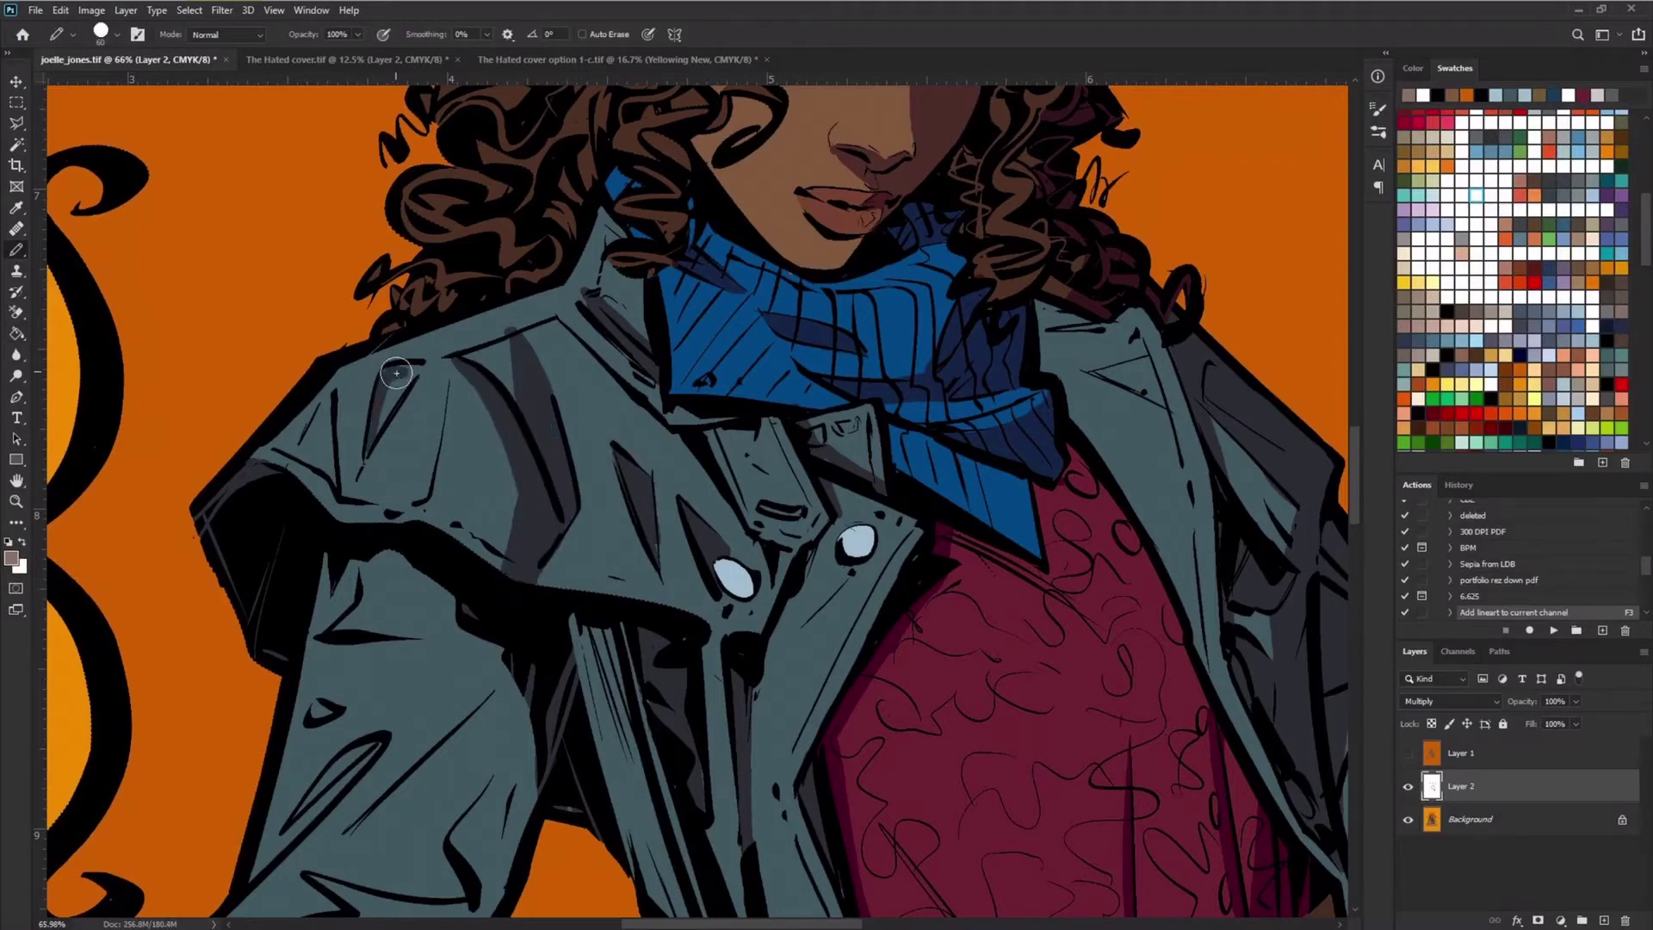
mouse_move(388, 405)
left_mouse_down()
mouse_move(294, 476)
mouse_move(325, 524)
left_mouse_up()
left_click_drag(315, 430, 327, 534)
Step: Shade the creases on the lowered arm's upper sleeve and the shadow below the elbow fold
scroll(715, 336, "down", 10)
scroll(715, 336, "left", 4)
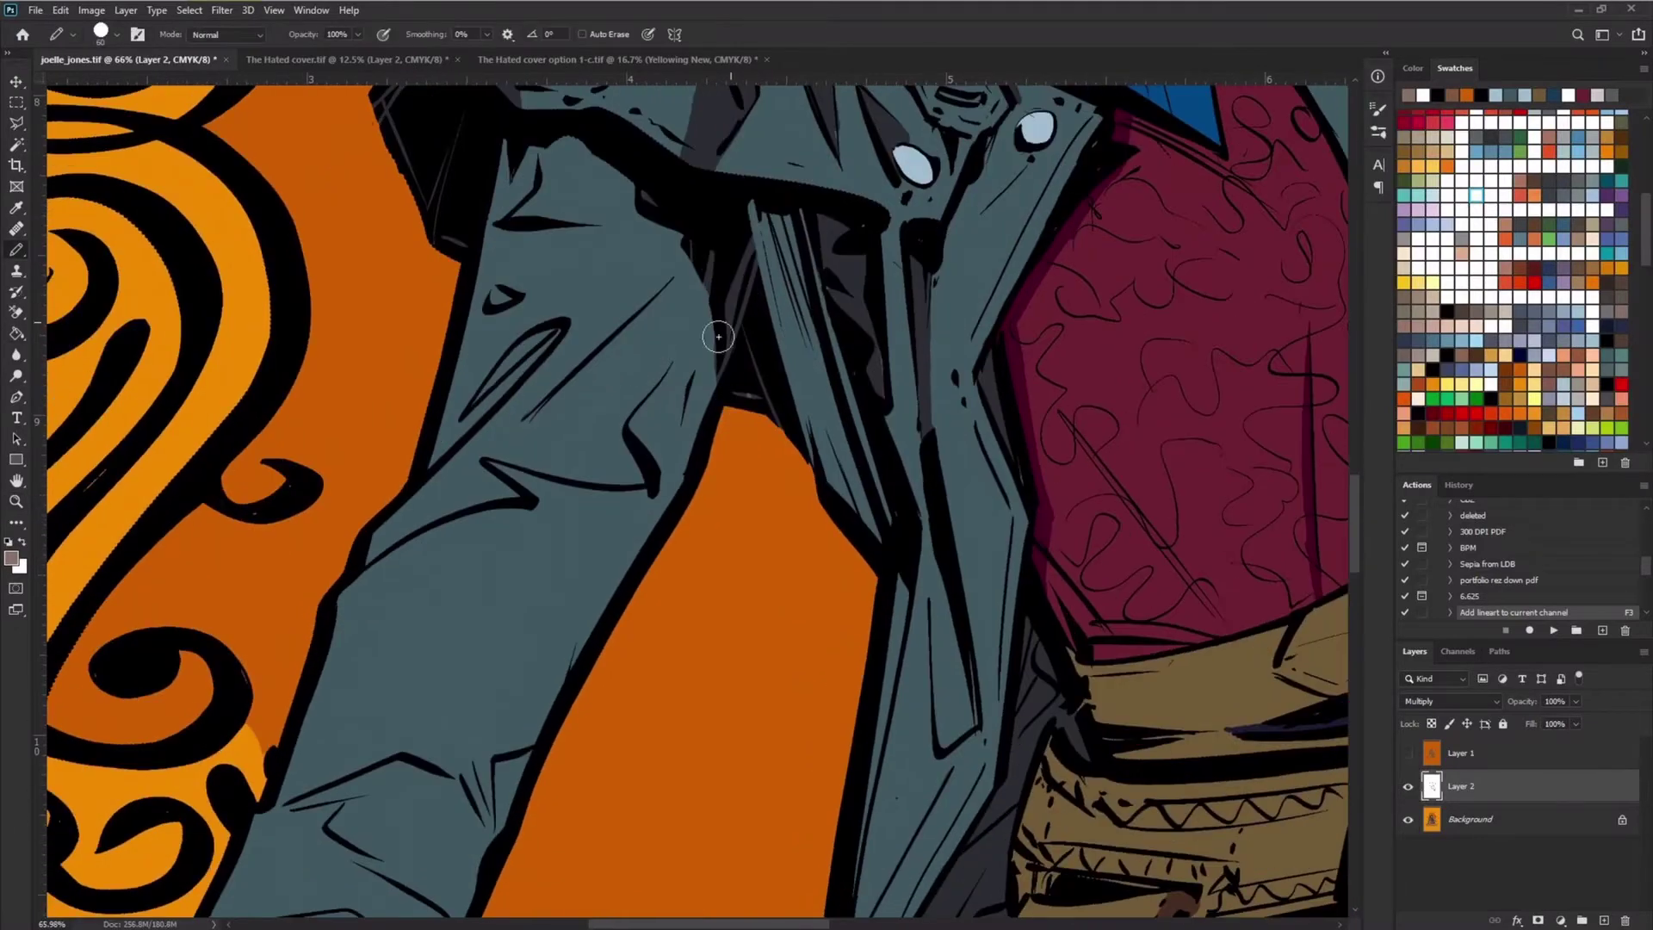
left_click_drag(689, 288, 540, 441)
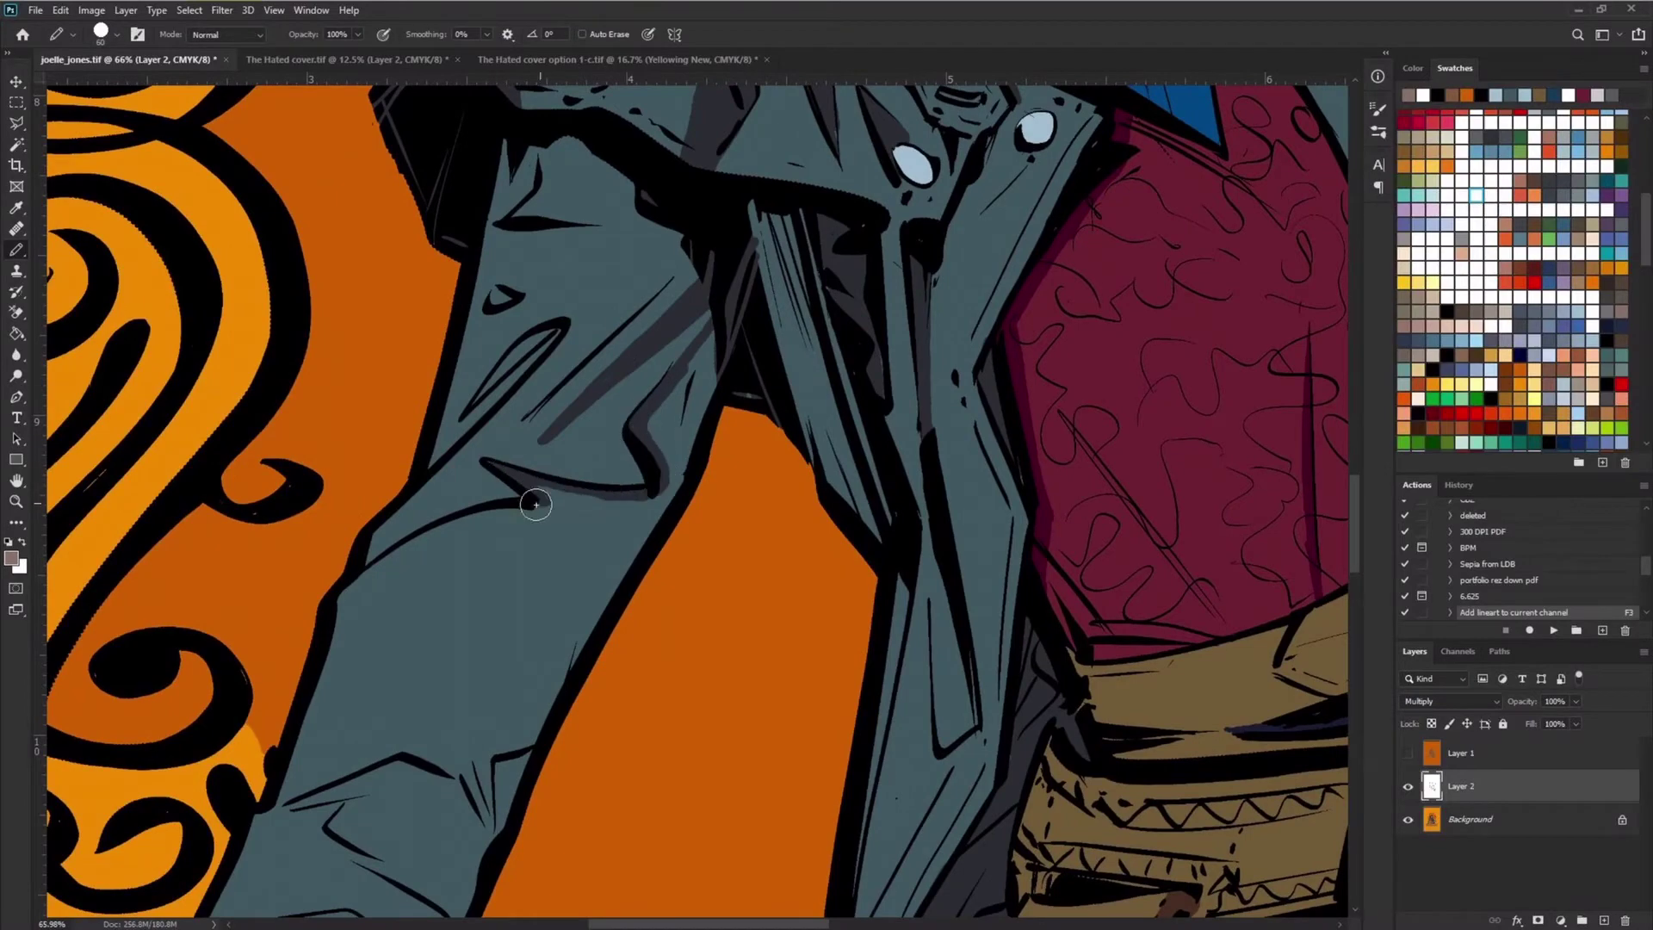
left_click_drag(536, 505, 594, 599)
left_click_drag(495, 396, 554, 333)
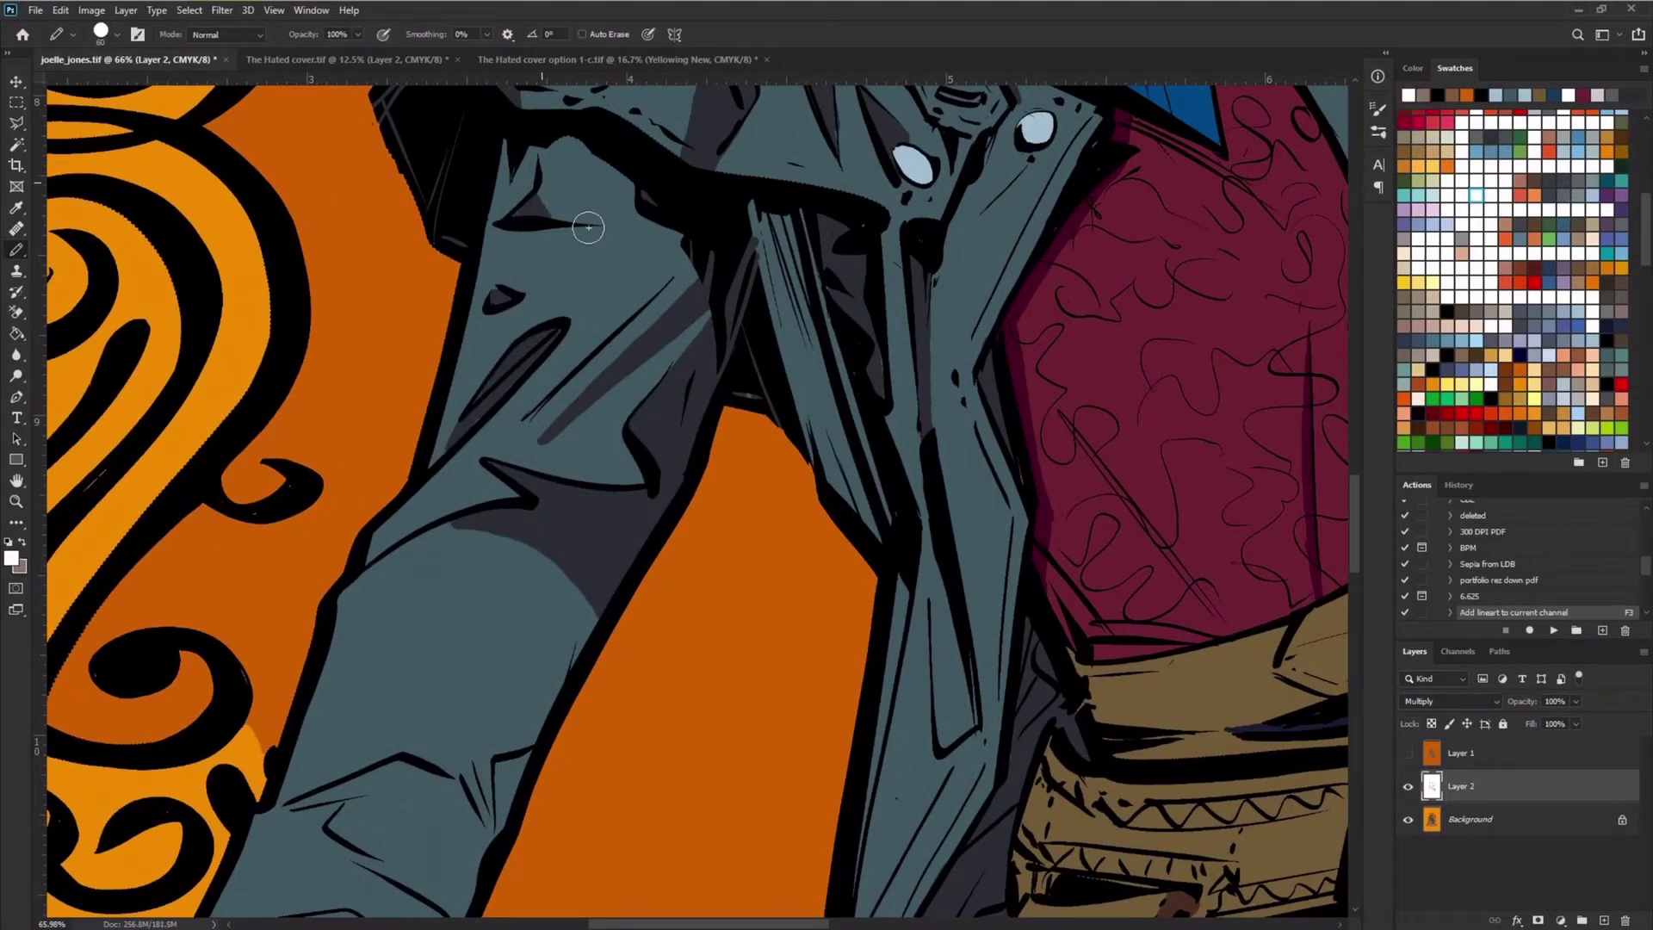
Step: Paint the shadow colour along the lowered arm's forearm sleeve, following its creases and inner edge to the cuff
scroll(588, 228, "down", 6)
scroll(588, 227, "left", 3)
left_click_drag(676, 303, 620, 426)
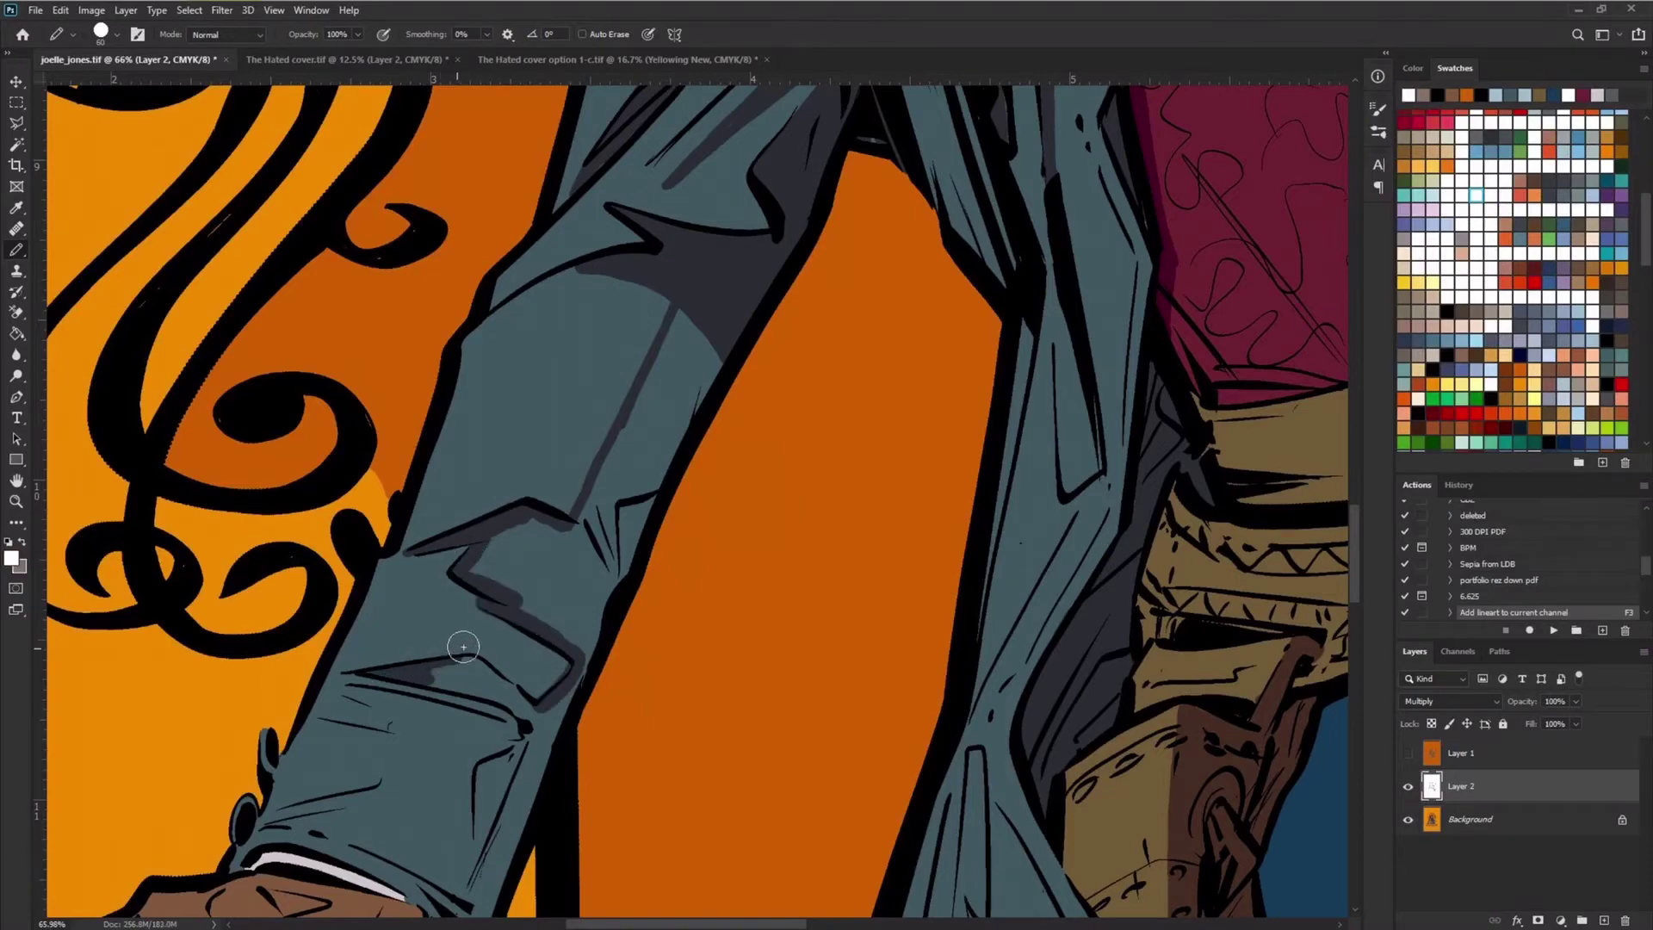
left_click_drag(497, 698, 516, 727)
scroll(508, 715, "down", 3)
scroll(508, 715, "left", 1)
mouse_move(508, 654)
left_mouse_down()
mouse_move(555, 626)
mouse_move(482, 805)
left_mouse_up()
key("x")
Step: Shade the hand resting on the wooden ledge, covering the palm side, the thumb and the edge of each finger
scroll(631, 432, "up", 1)
scroll(631, 432, "down", 6)
scroll(631, 433, "left", 3)
left_click(516, 603, "alt")
left_click_drag(573, 607, 542, 693)
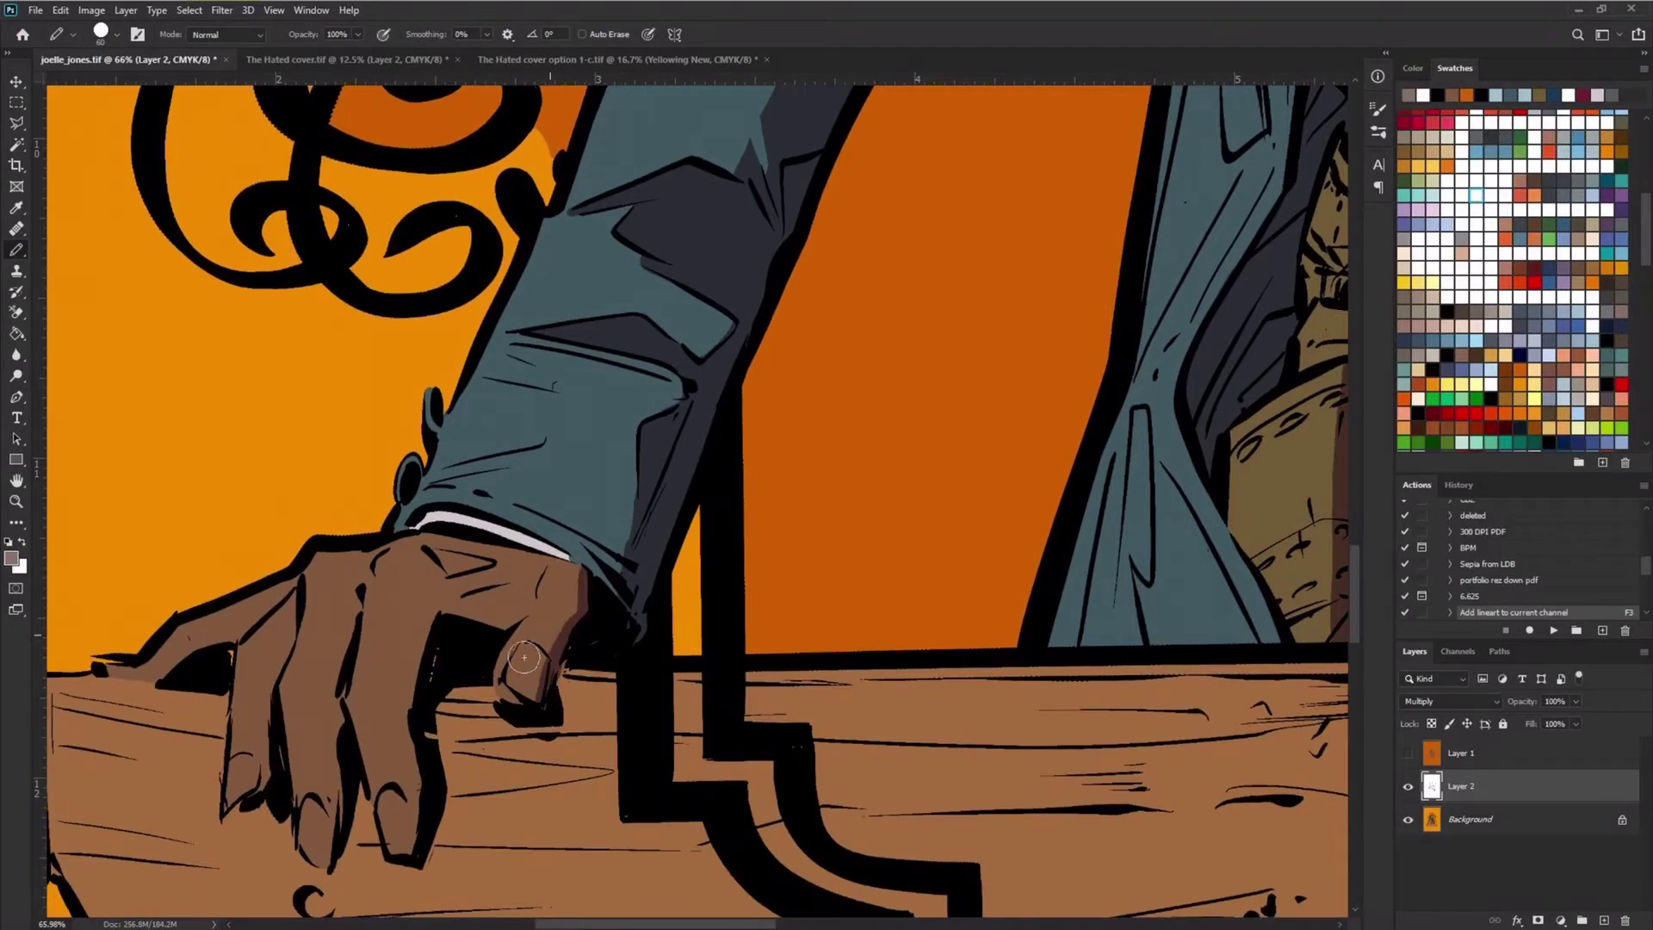
left_click_drag(427, 602, 405, 767)
left_click_drag(533, 594, 443, 564)
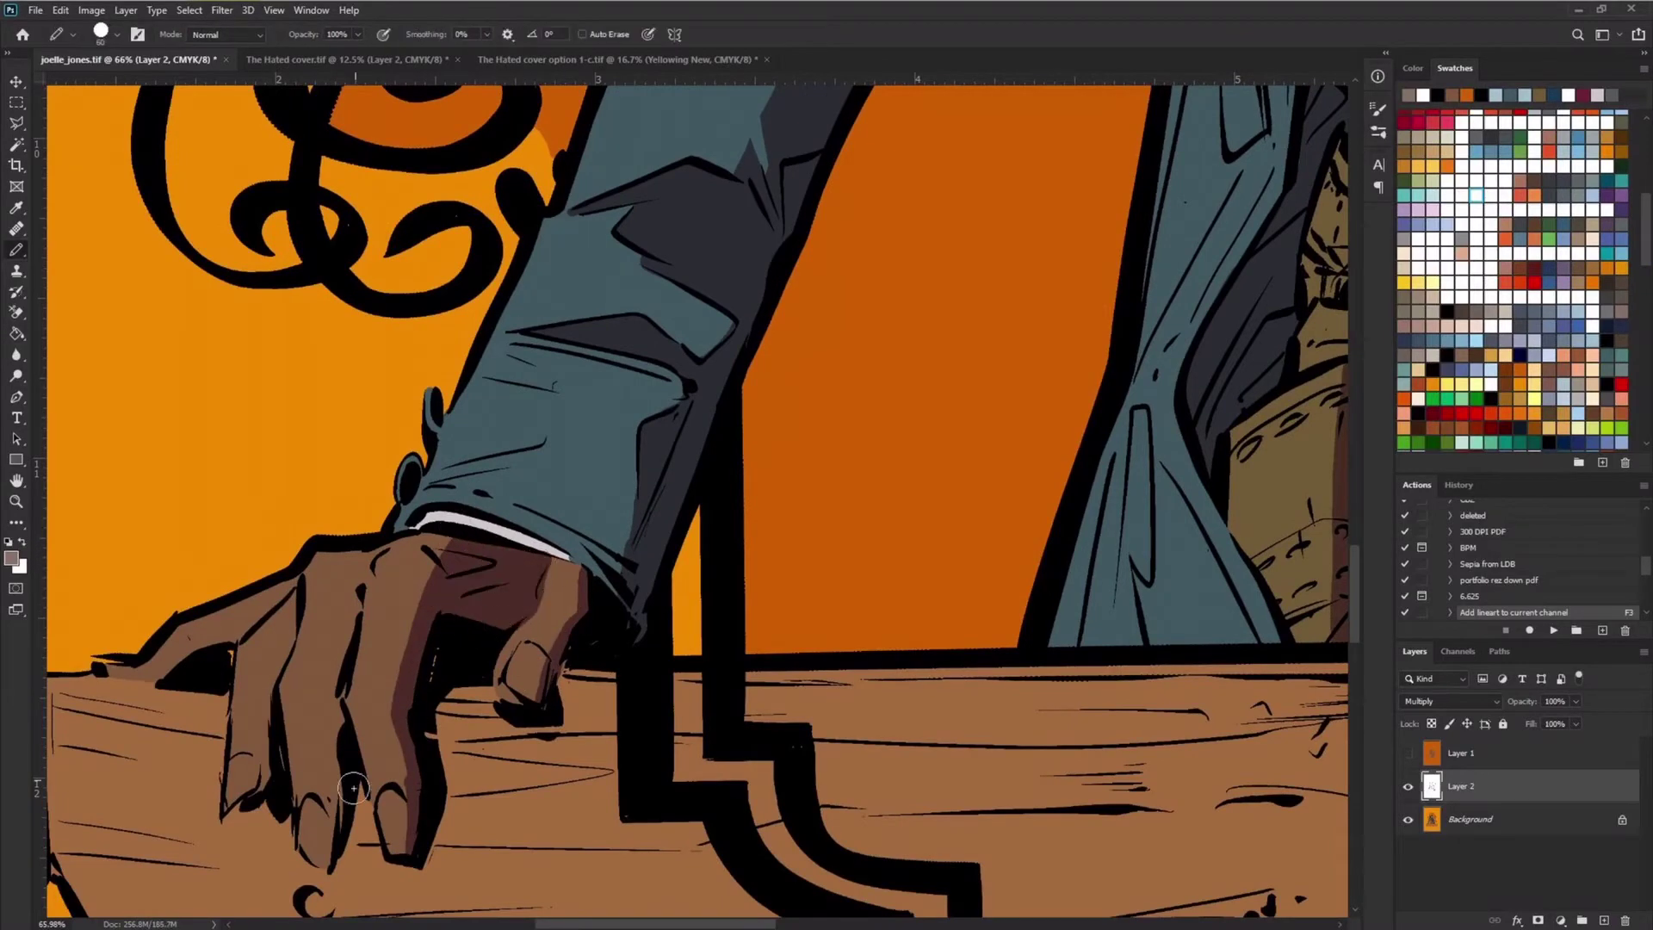
left_click_drag(319, 691, 366, 555)
left_click_drag(335, 658, 370, 552)
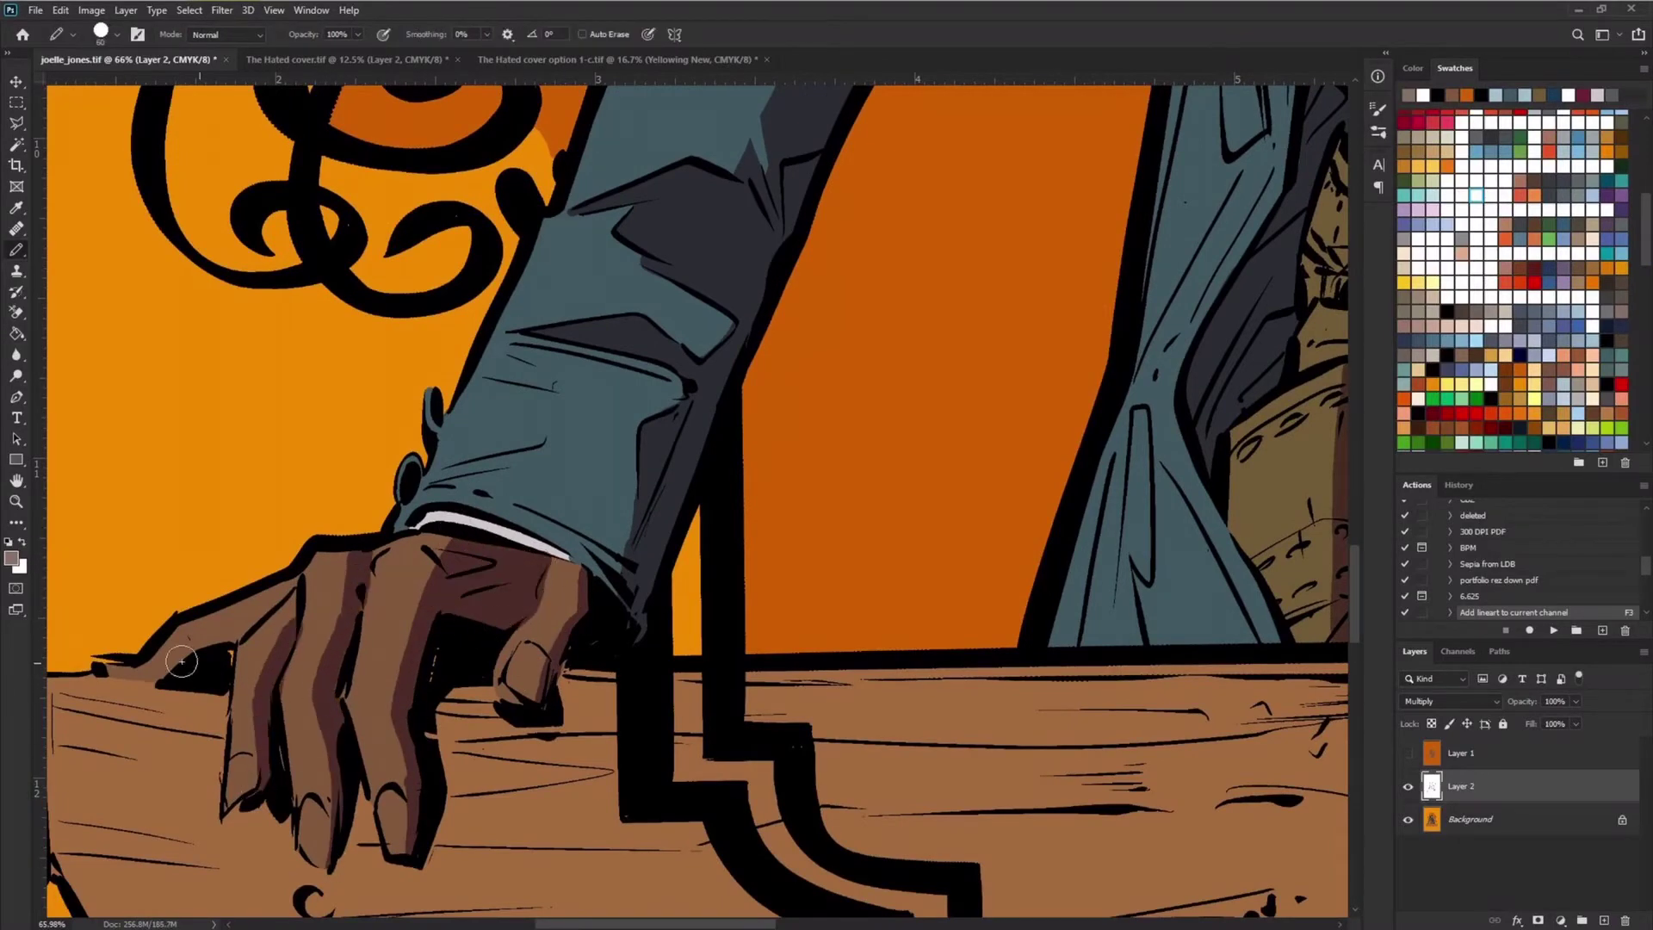
key("z")
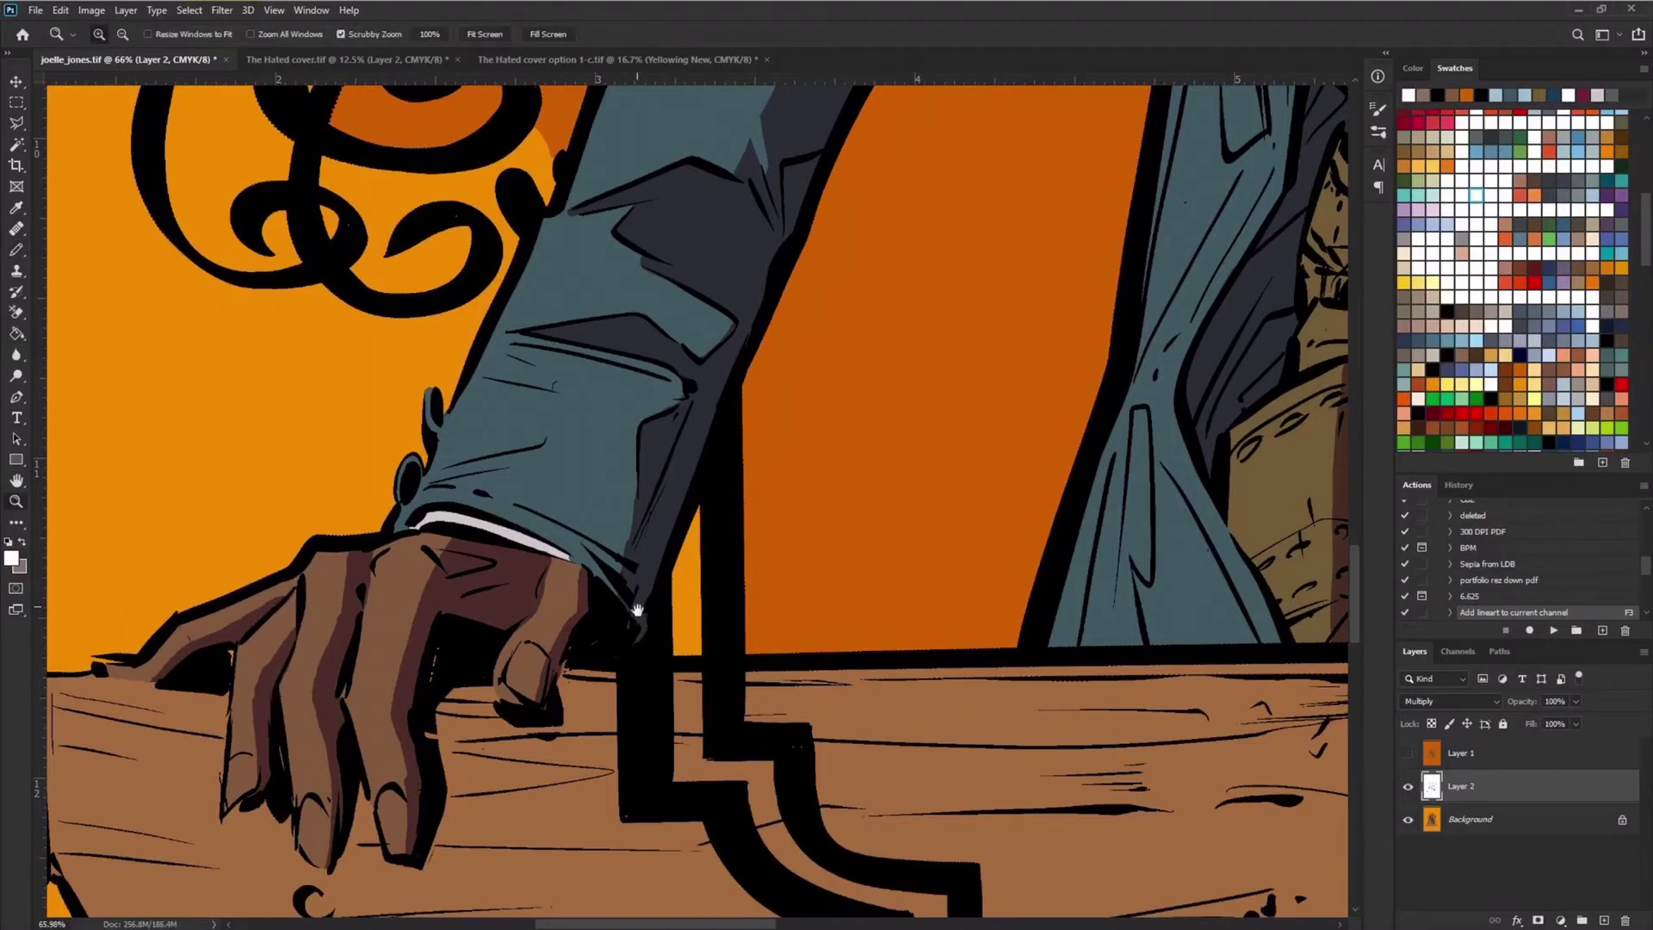
Step: Lasso the lower front face of the wooden ledge and fill it with the shadow colour on the Multiply layer
key("ctrl+0")
left_click_drag(909, 532, 898, 516)
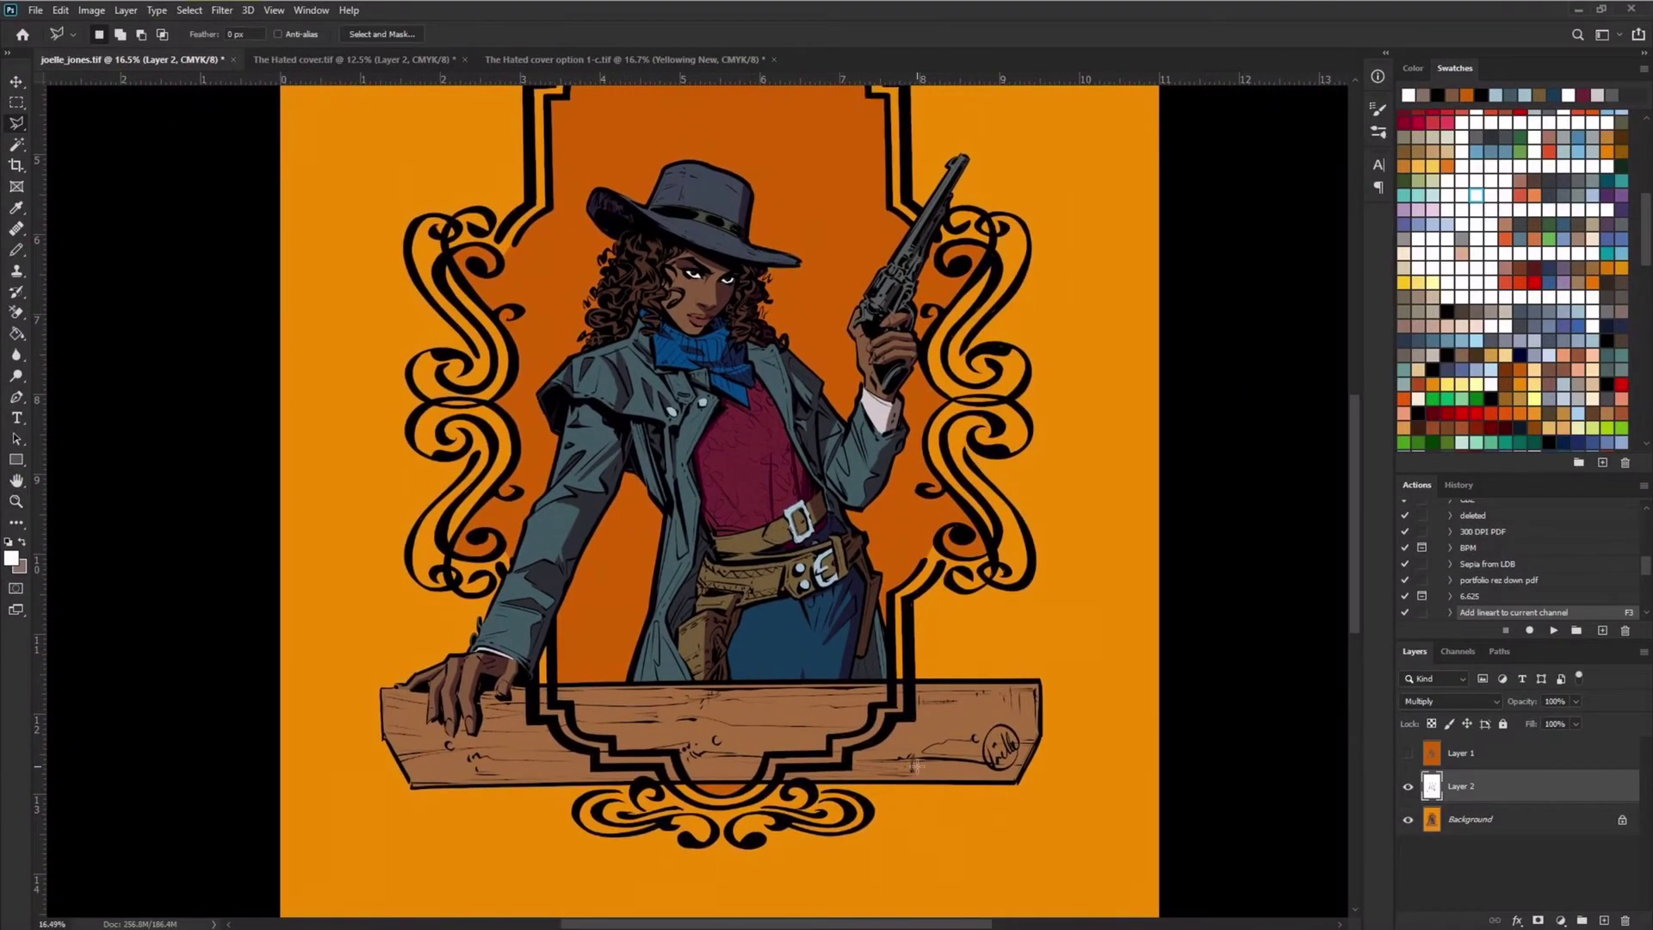
key("l")
left_click(362, 736)
left_click(1074, 734)
left_click(1075, 817)
left_click(370, 819)
double_click(347, 754)
key("g")
left_click(721, 749)
key("ctrl+d")
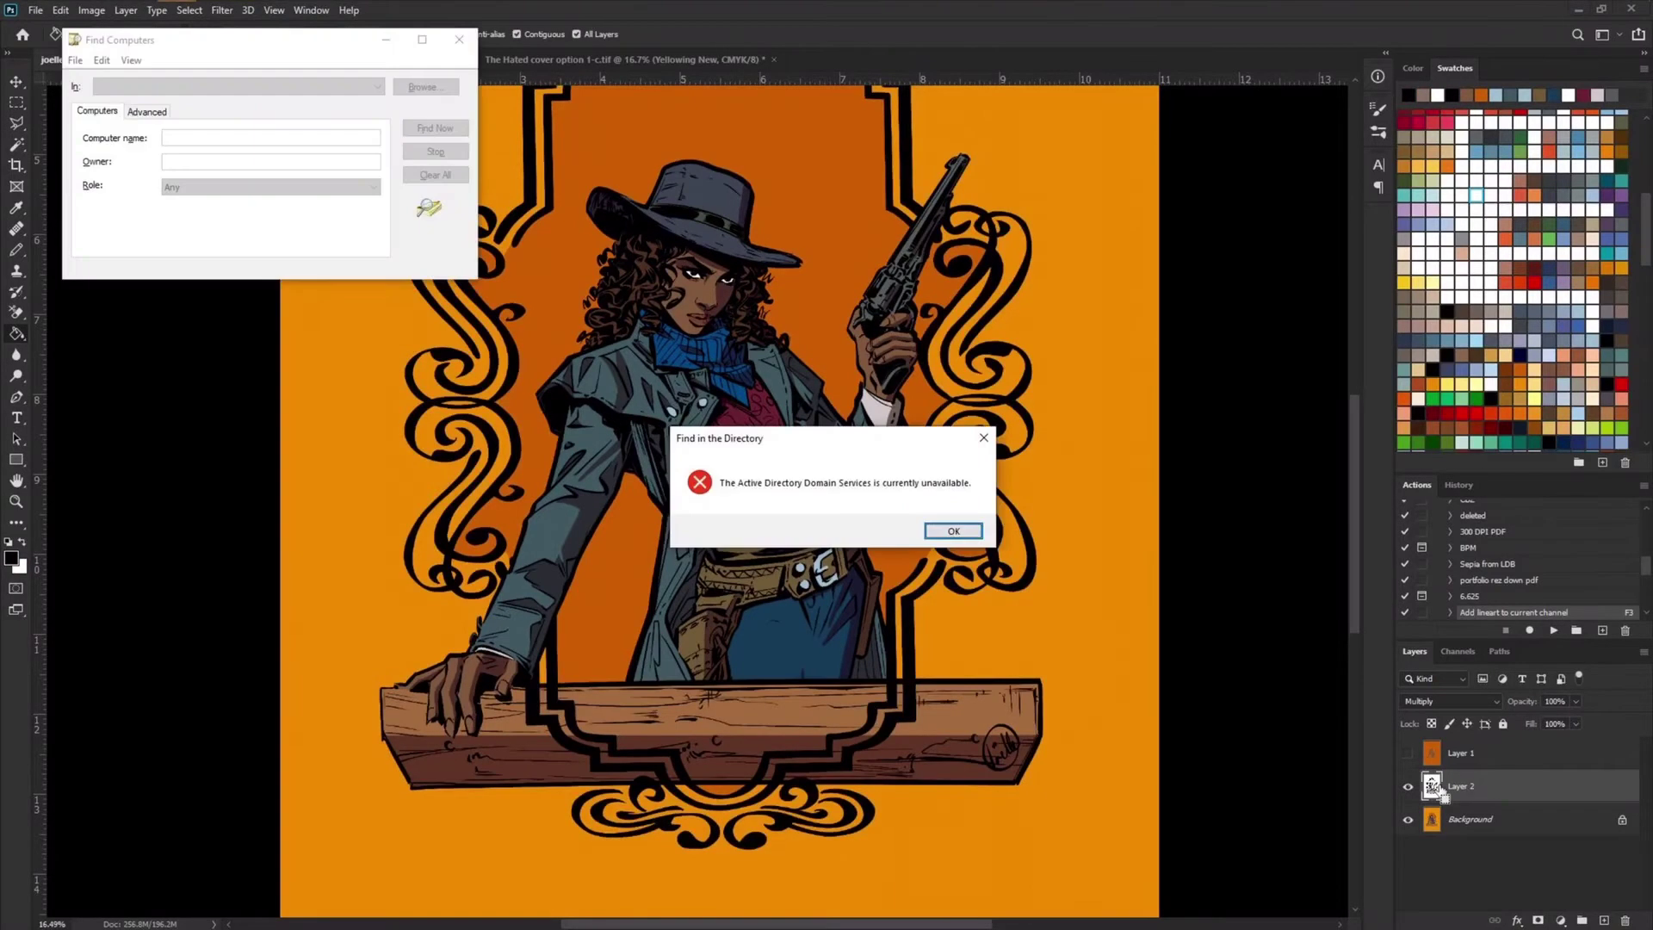
Step: Dismiss the directory error and the stray computer search window, and isolate the shadow layer to examine its shapes
left_click(952, 536)
left_click(221, 10)
left_click(177, 353)
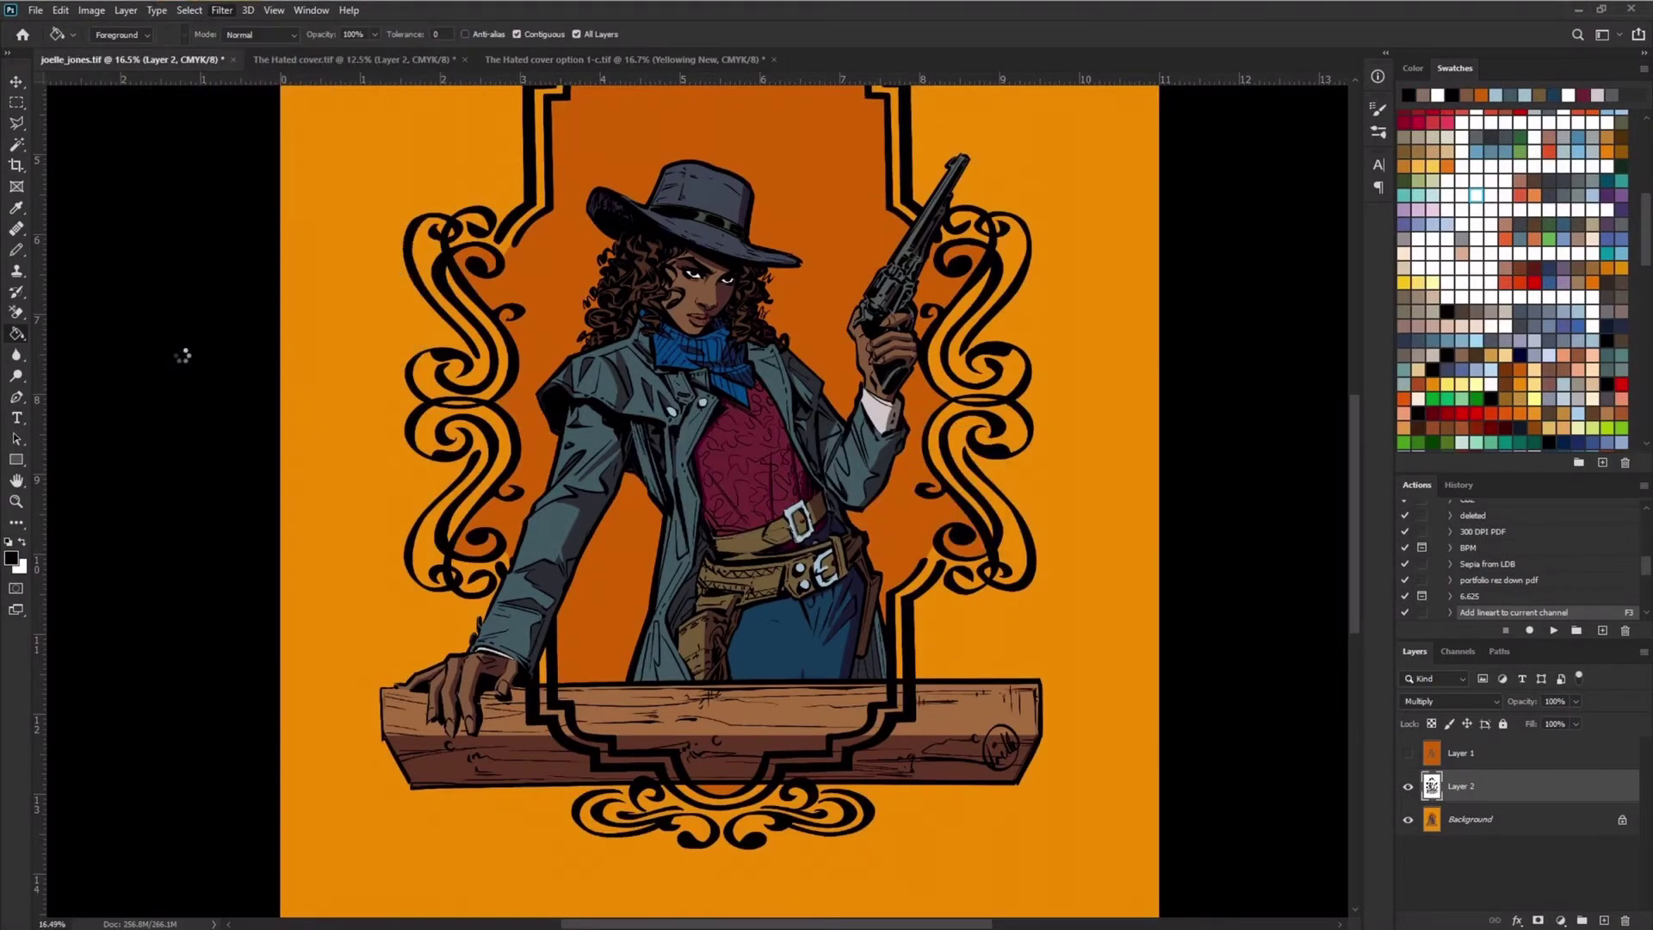
left_click(1408, 787, "alt")
scroll(763, 411, "up", 5)
key("b")
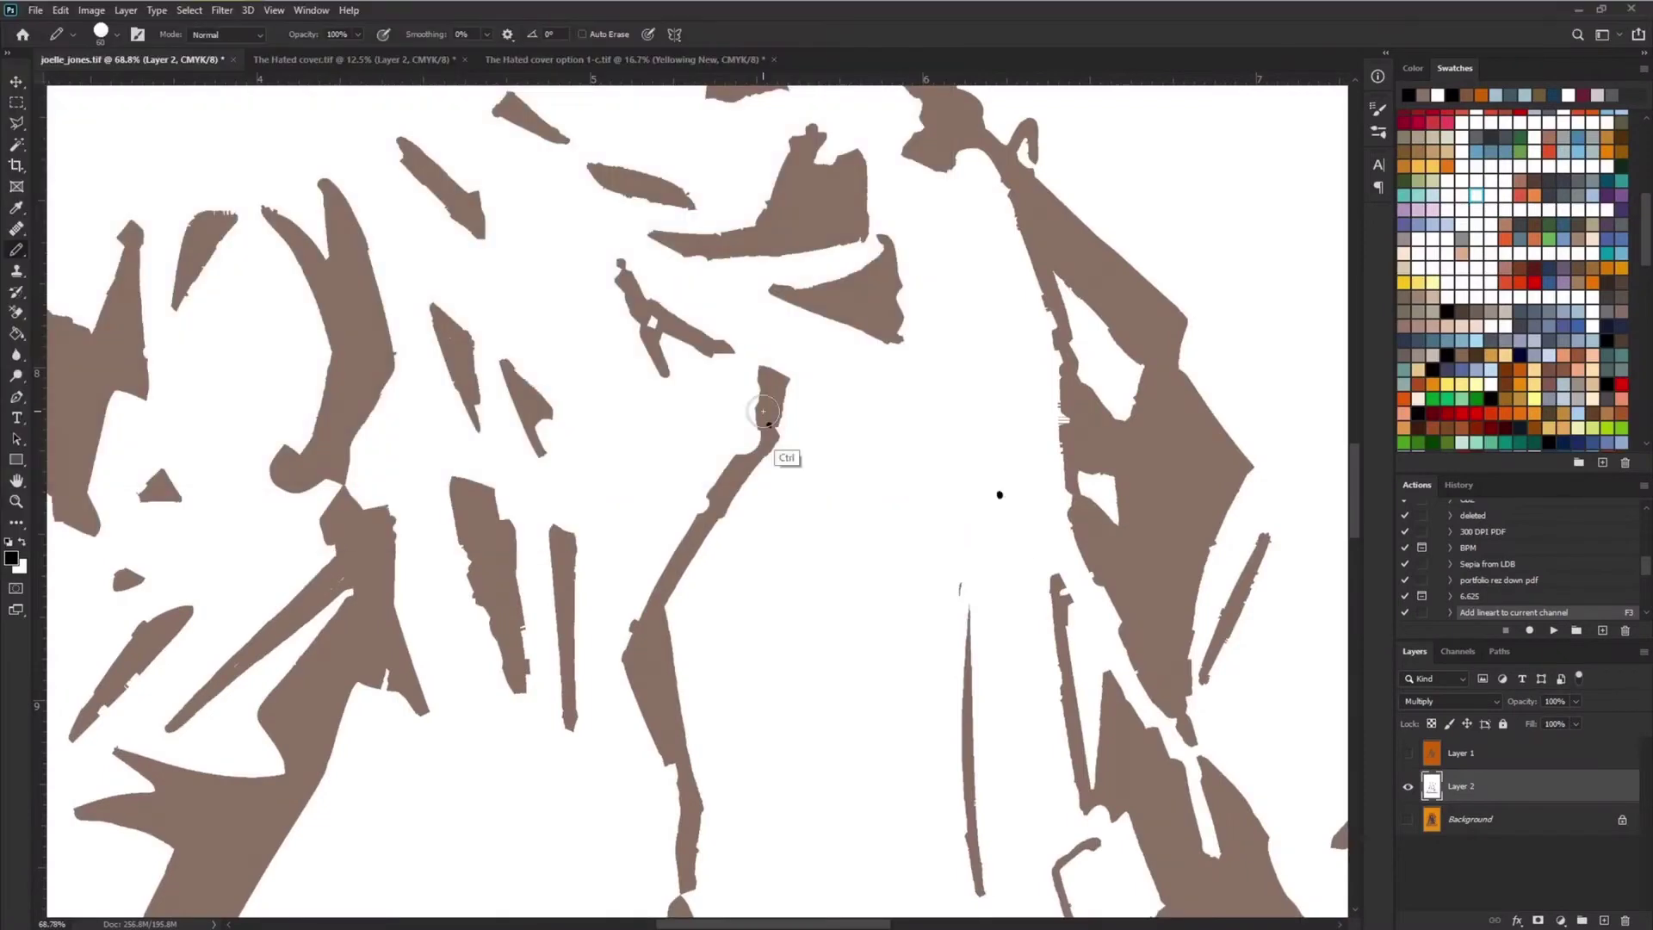
key("g")
key("w")
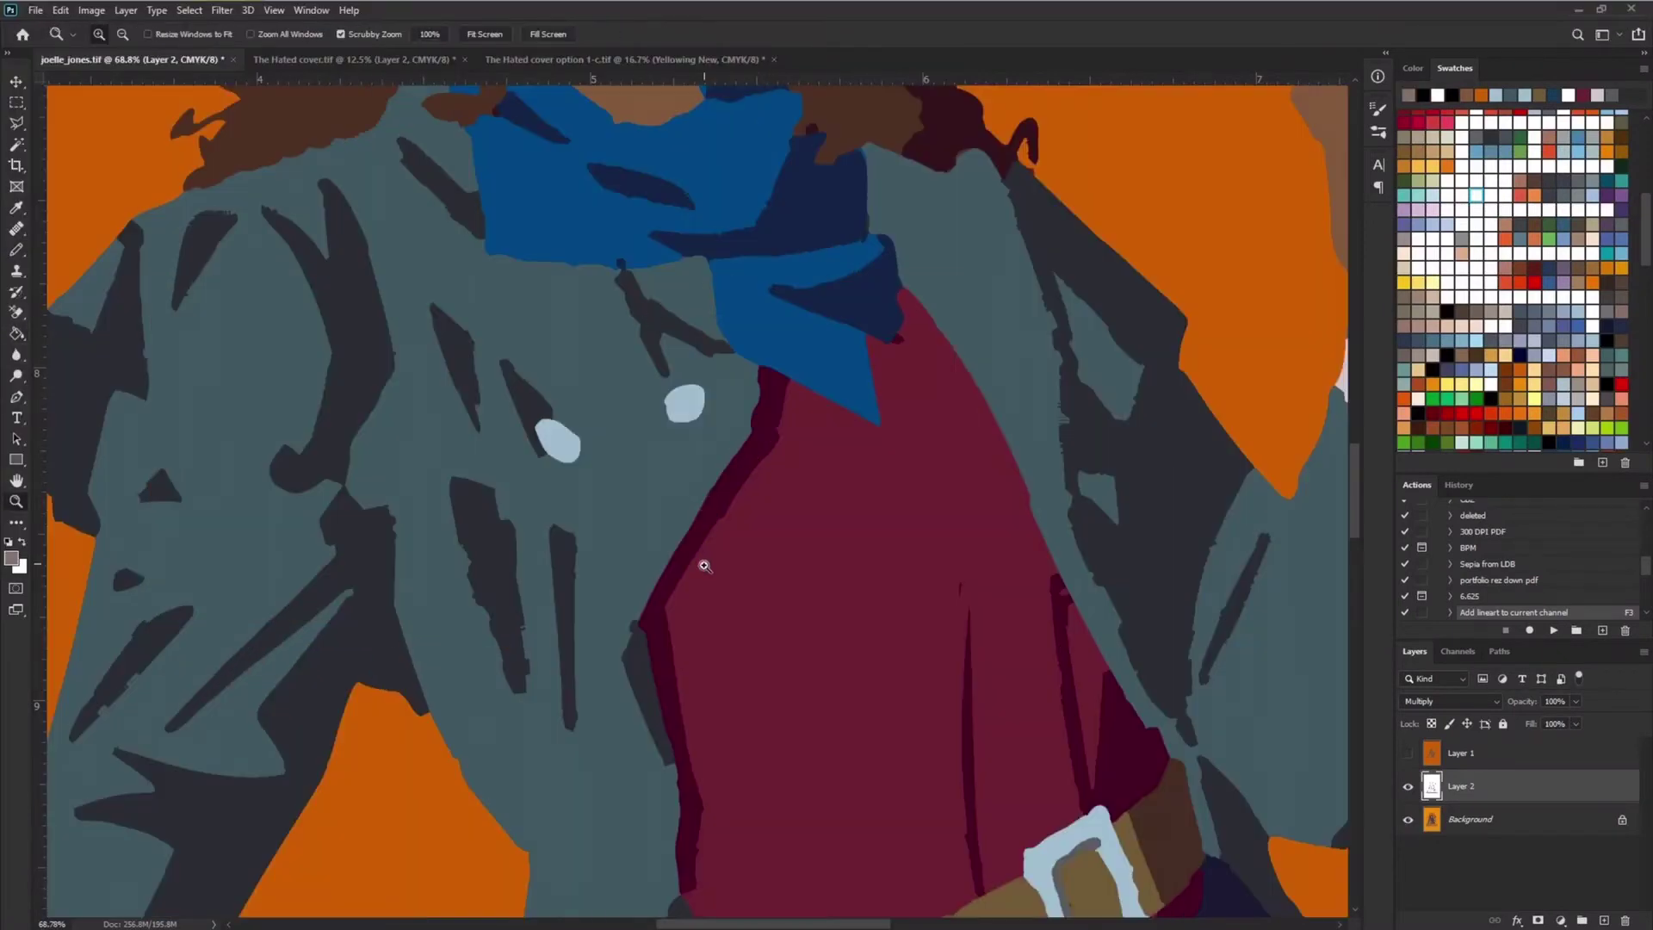
Step: Duplicate the shadow layer, remove its white areas, and set the copy to Color blending at 50% opacity
key("ctrl+0")
key("ctrl+j")
left_click(1030, 648)
key("ctrl+d")
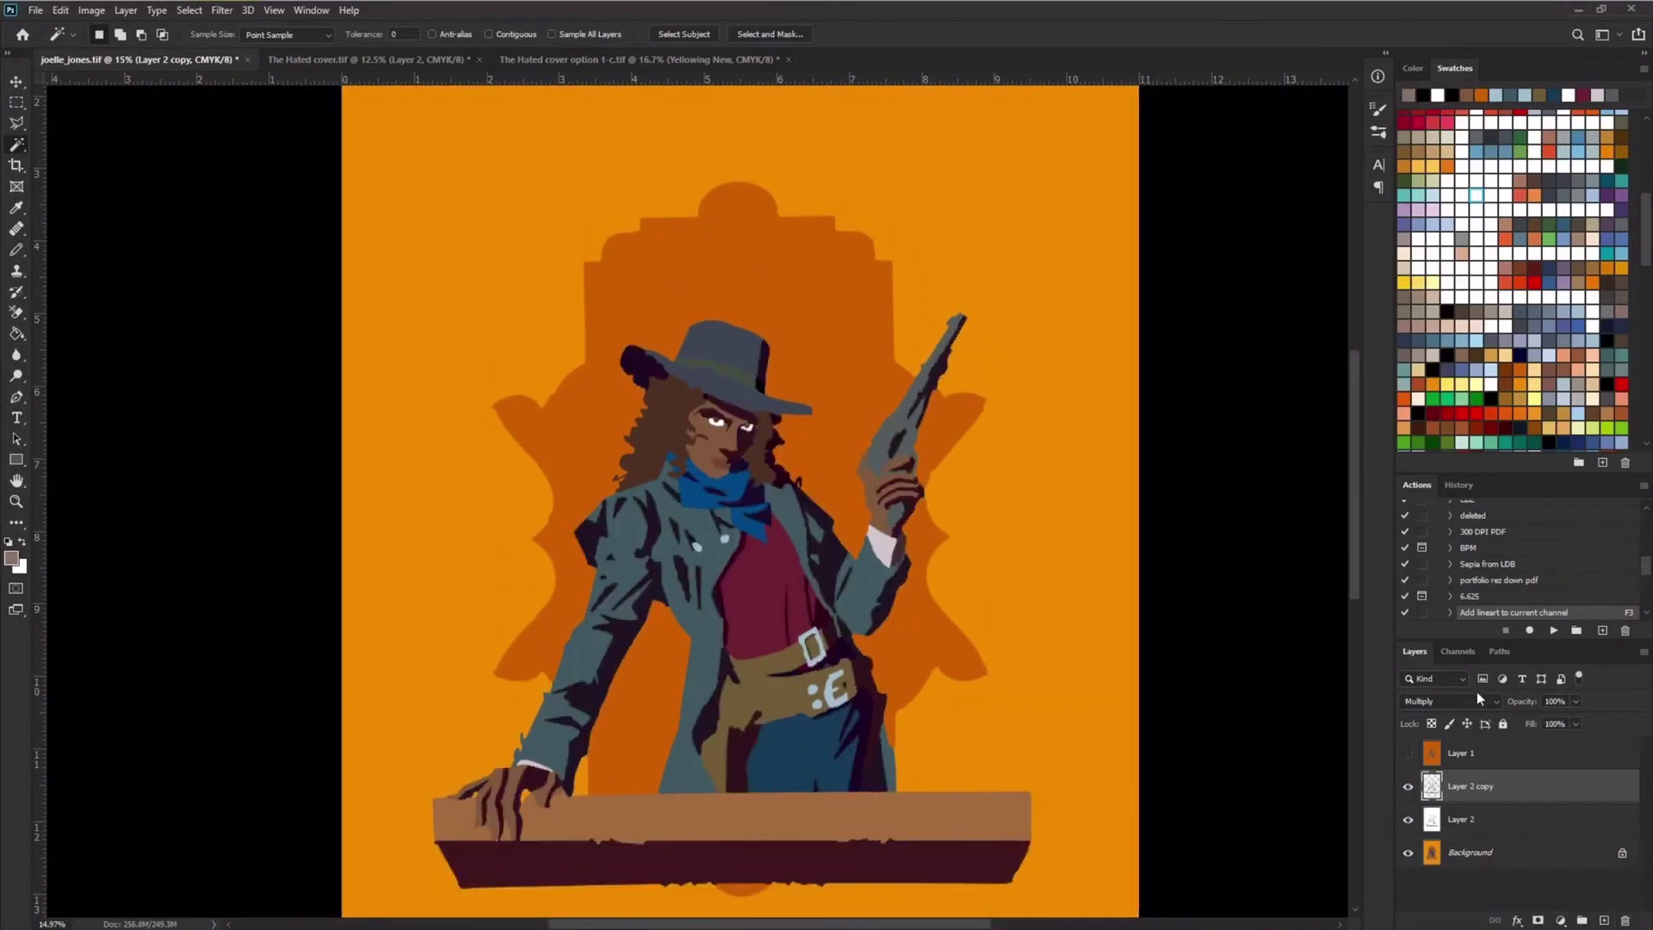
left_click(1464, 701)
left_click(1445, 904)
key("5")
Step: Isolate Layer 3 in The Hated cover.tif to check its light colour, blend mode and opacity
key("ctrl+Tab")
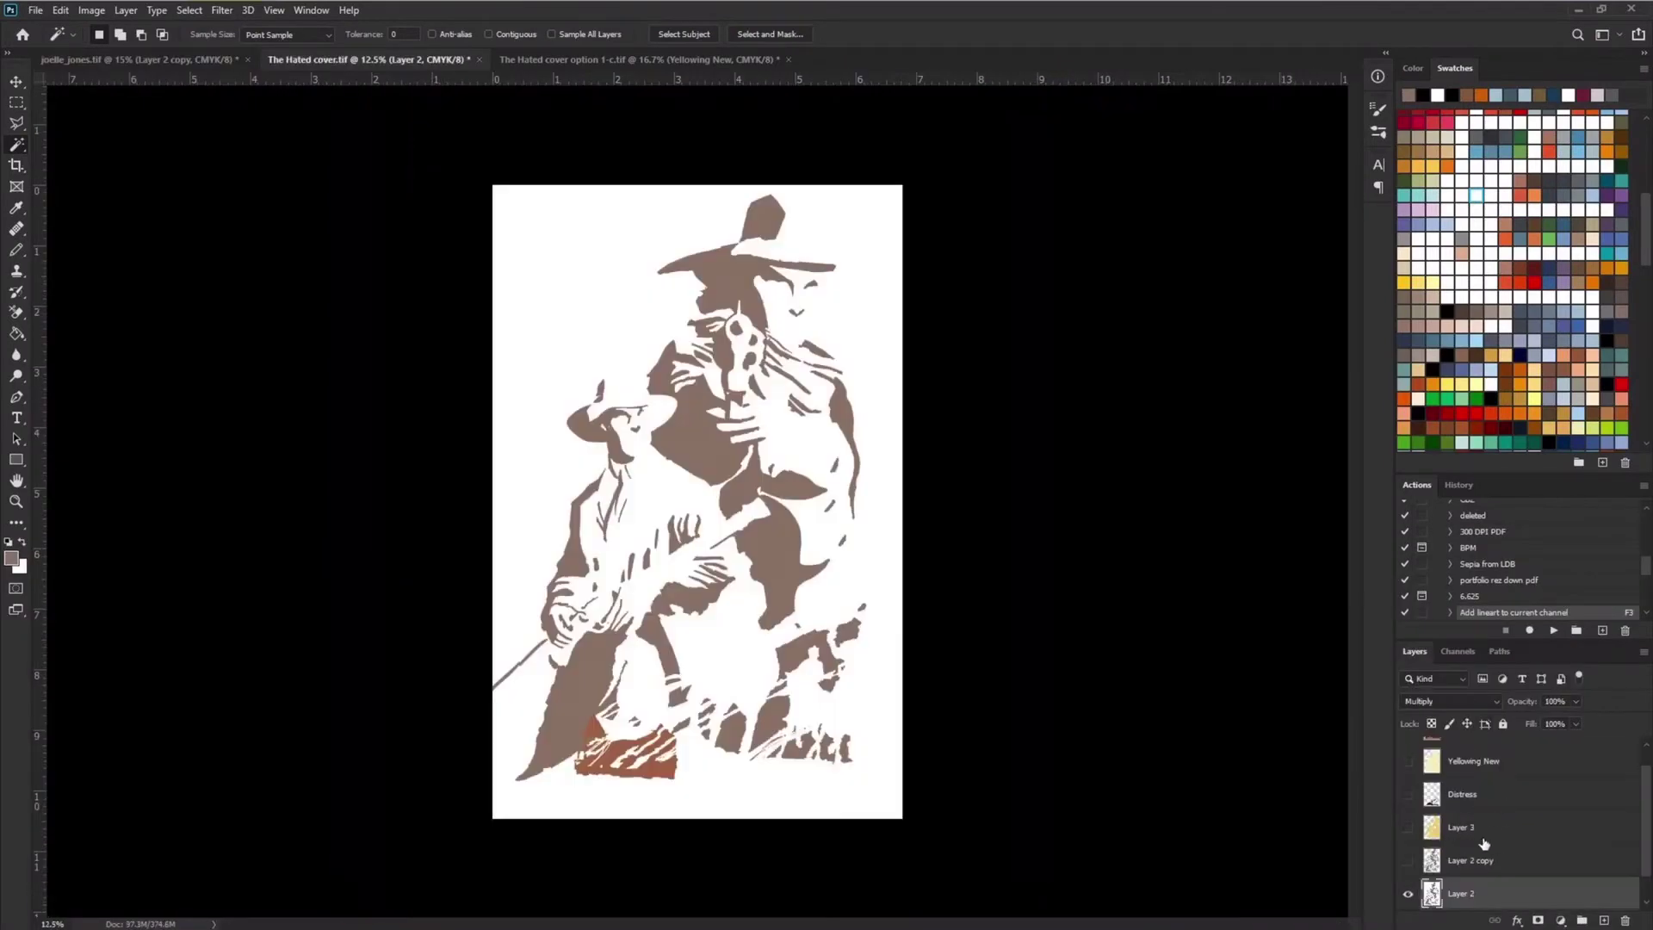
left_click(1409, 832, "alt")
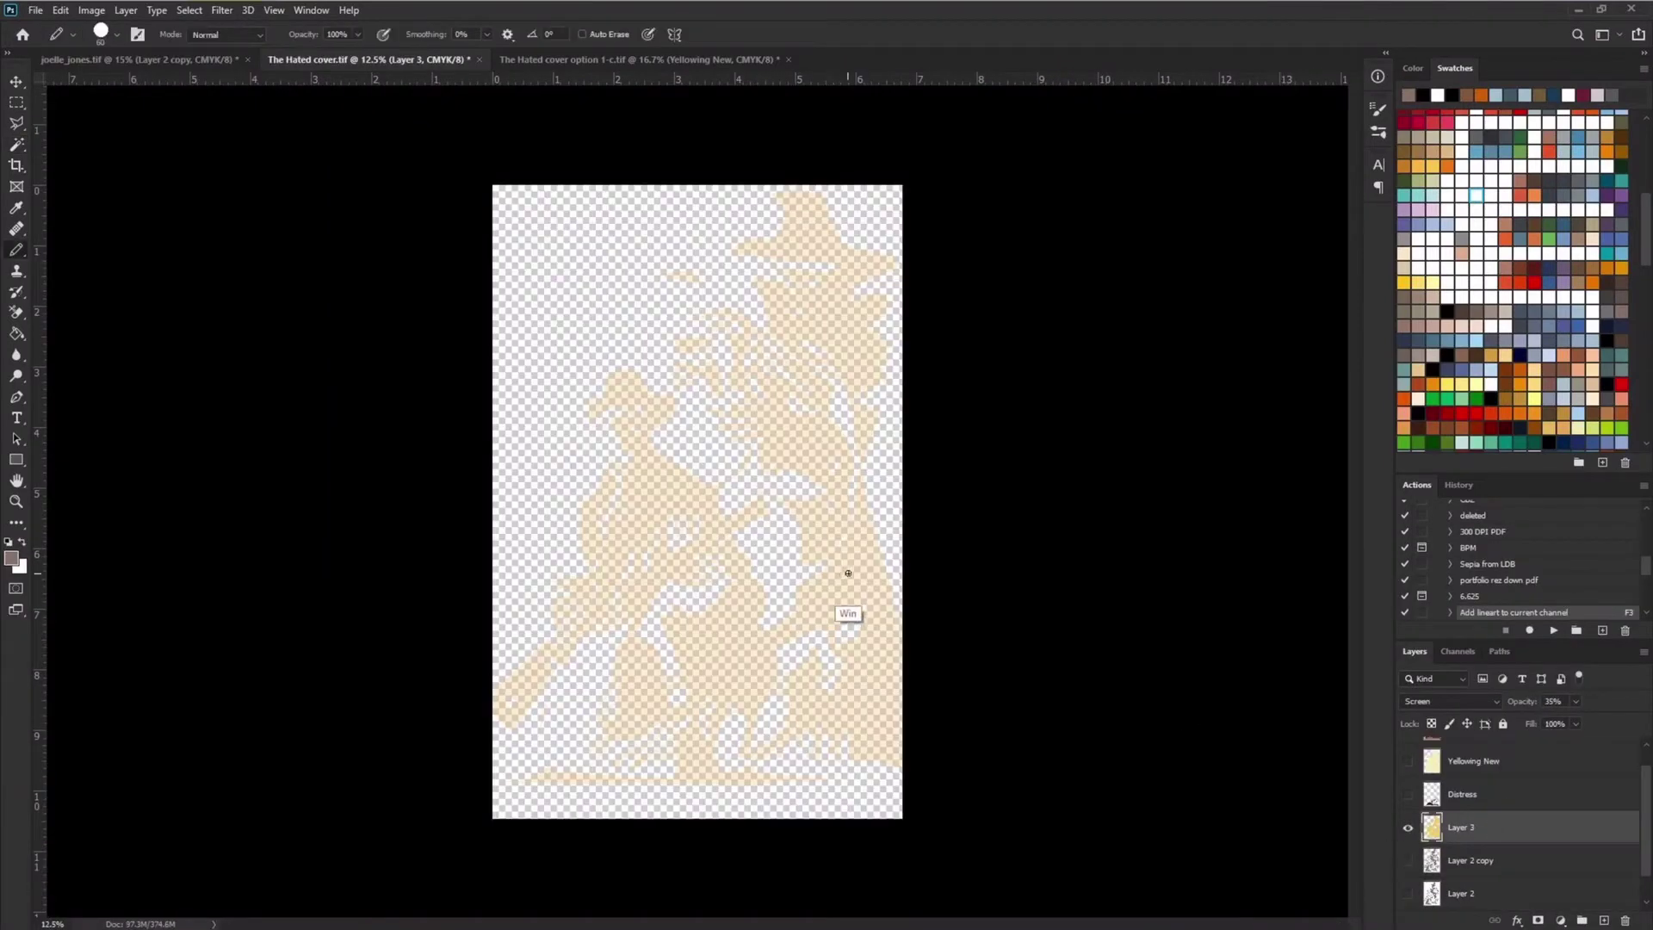
key("ctrl+shift+Tab")
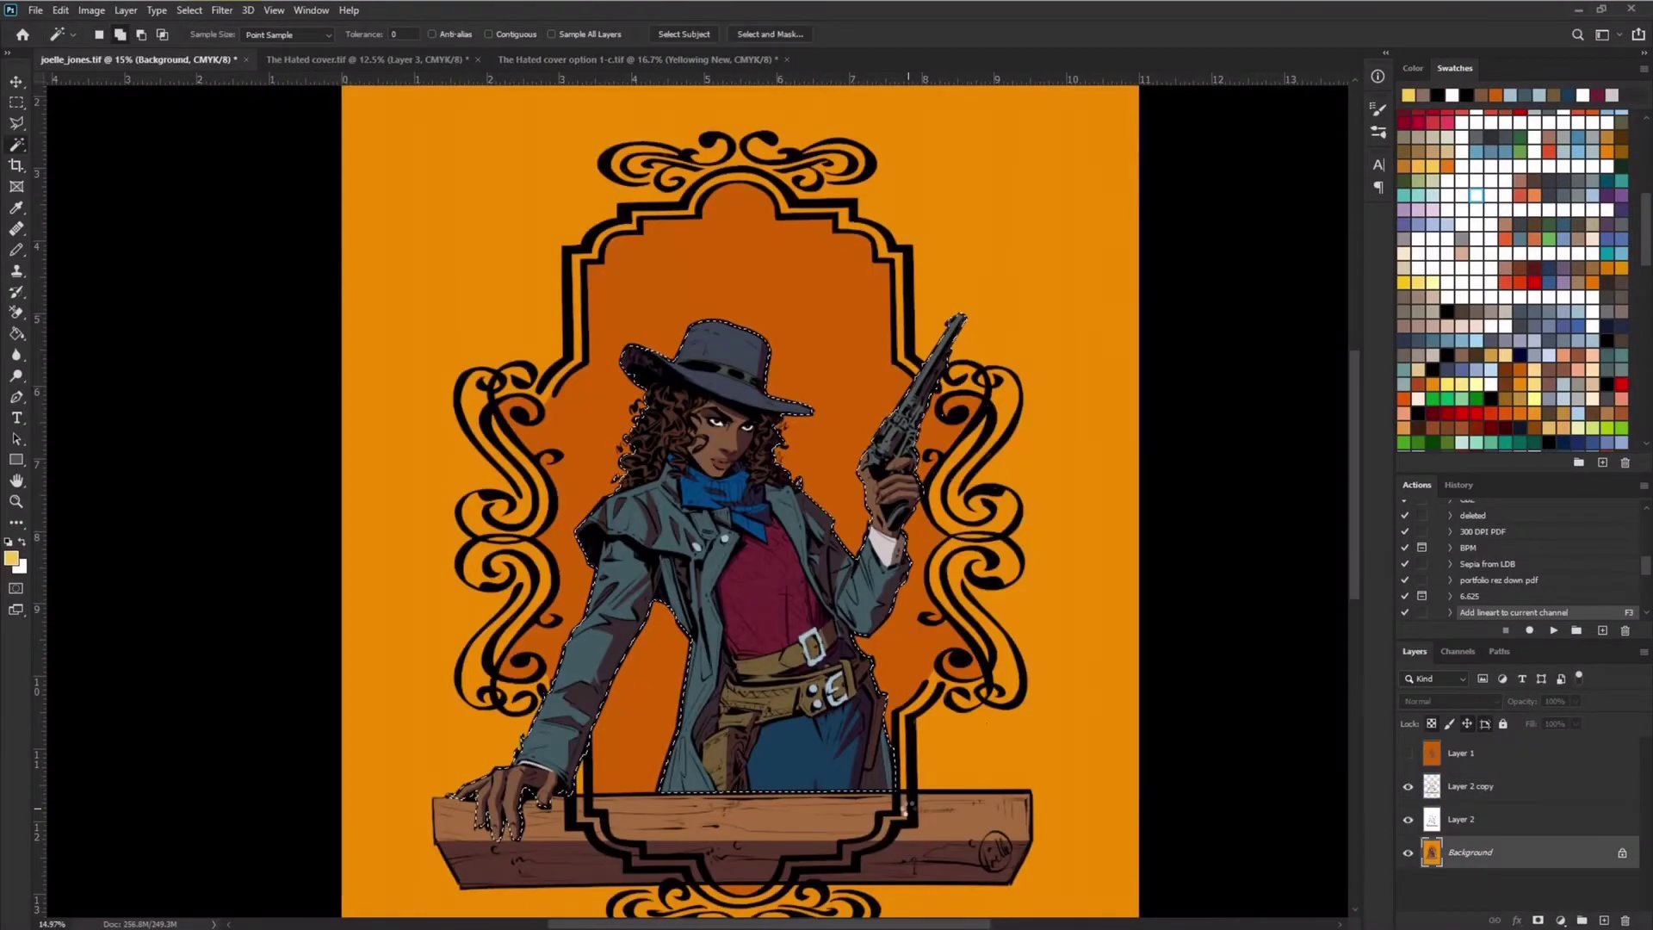
Step: Select the lit areas of the figure and ledge, and add them as a yellow layer set to Screen at 35% opacity
key("alt+[")
left_click(920, 699, "alt")
left_click(867, 781)
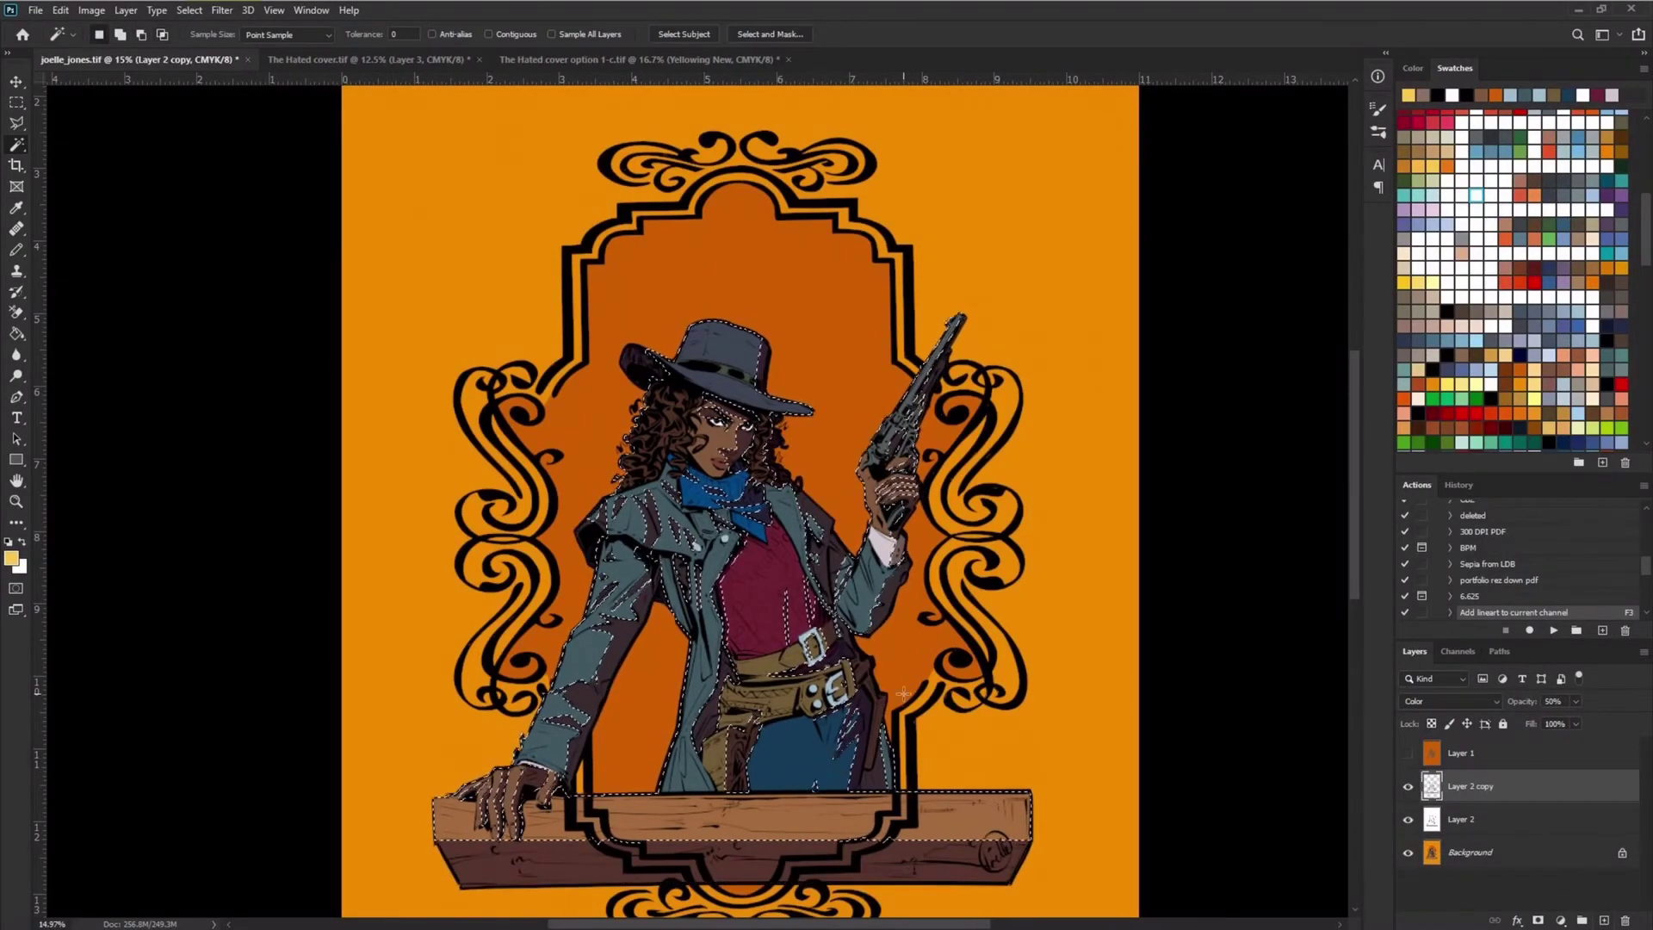
key("ctrl+v")
left_click(1450, 701)
left_click(1434, 662)
key("3")
key("5")
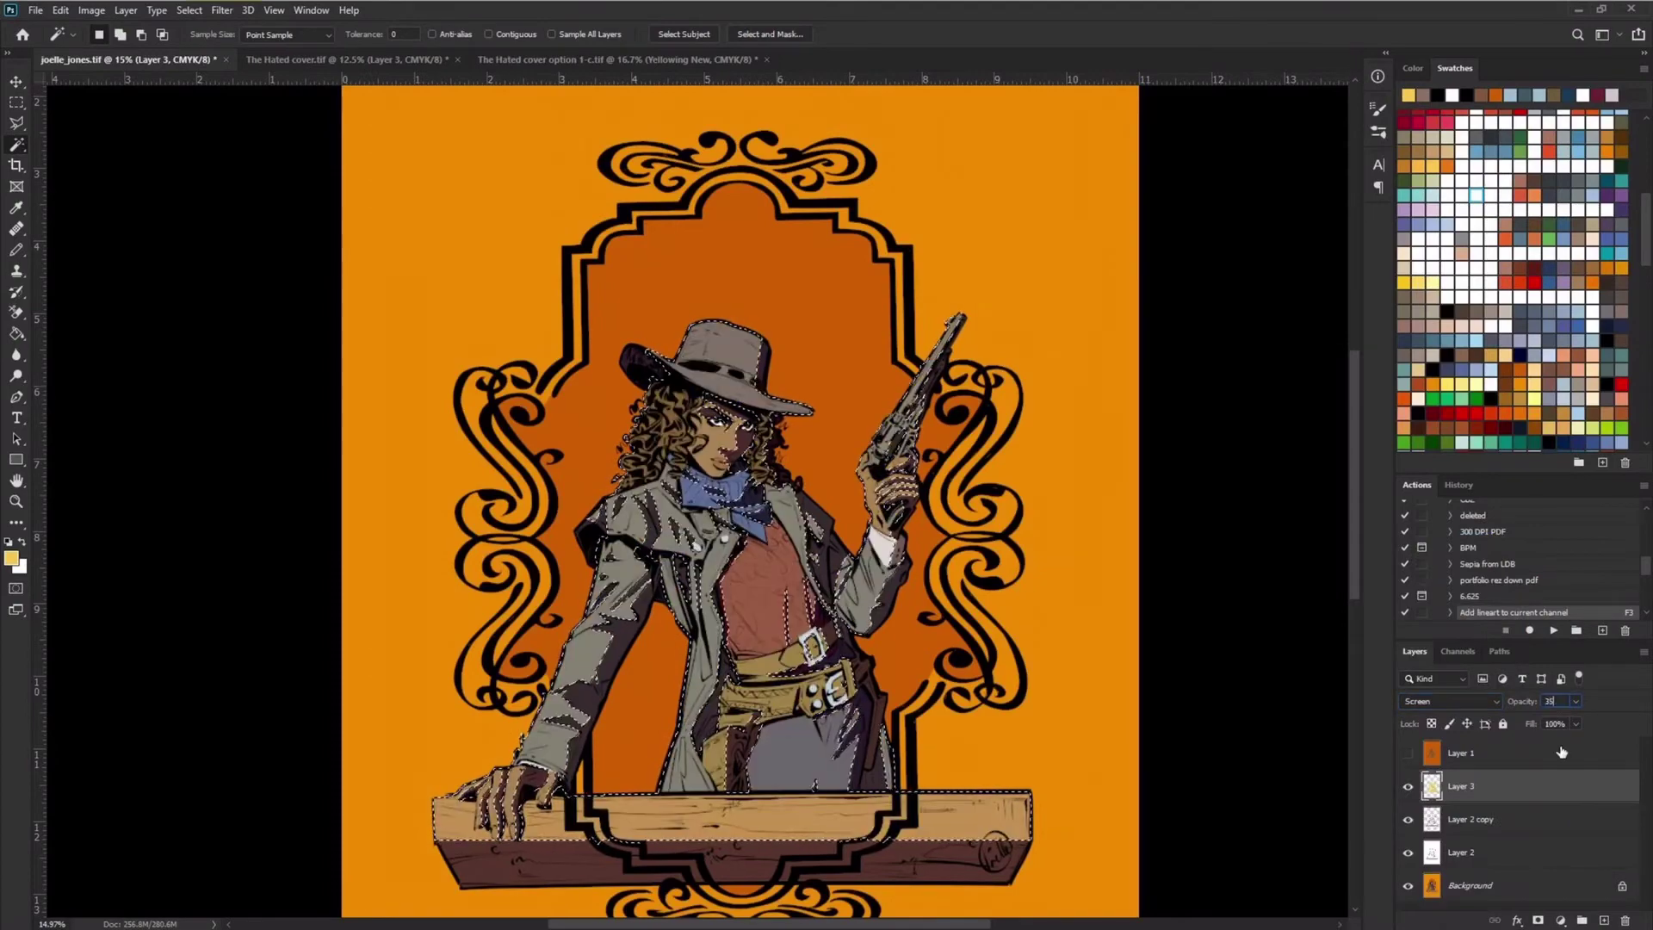
key("ctrl+d")
scroll(629, 182, "down", 3)
Step: Darken the orange backdrop inside the frame on the Background layer using Hue/Saturation with Lightness -48
left_click(1513, 392)
key("alt+comma")
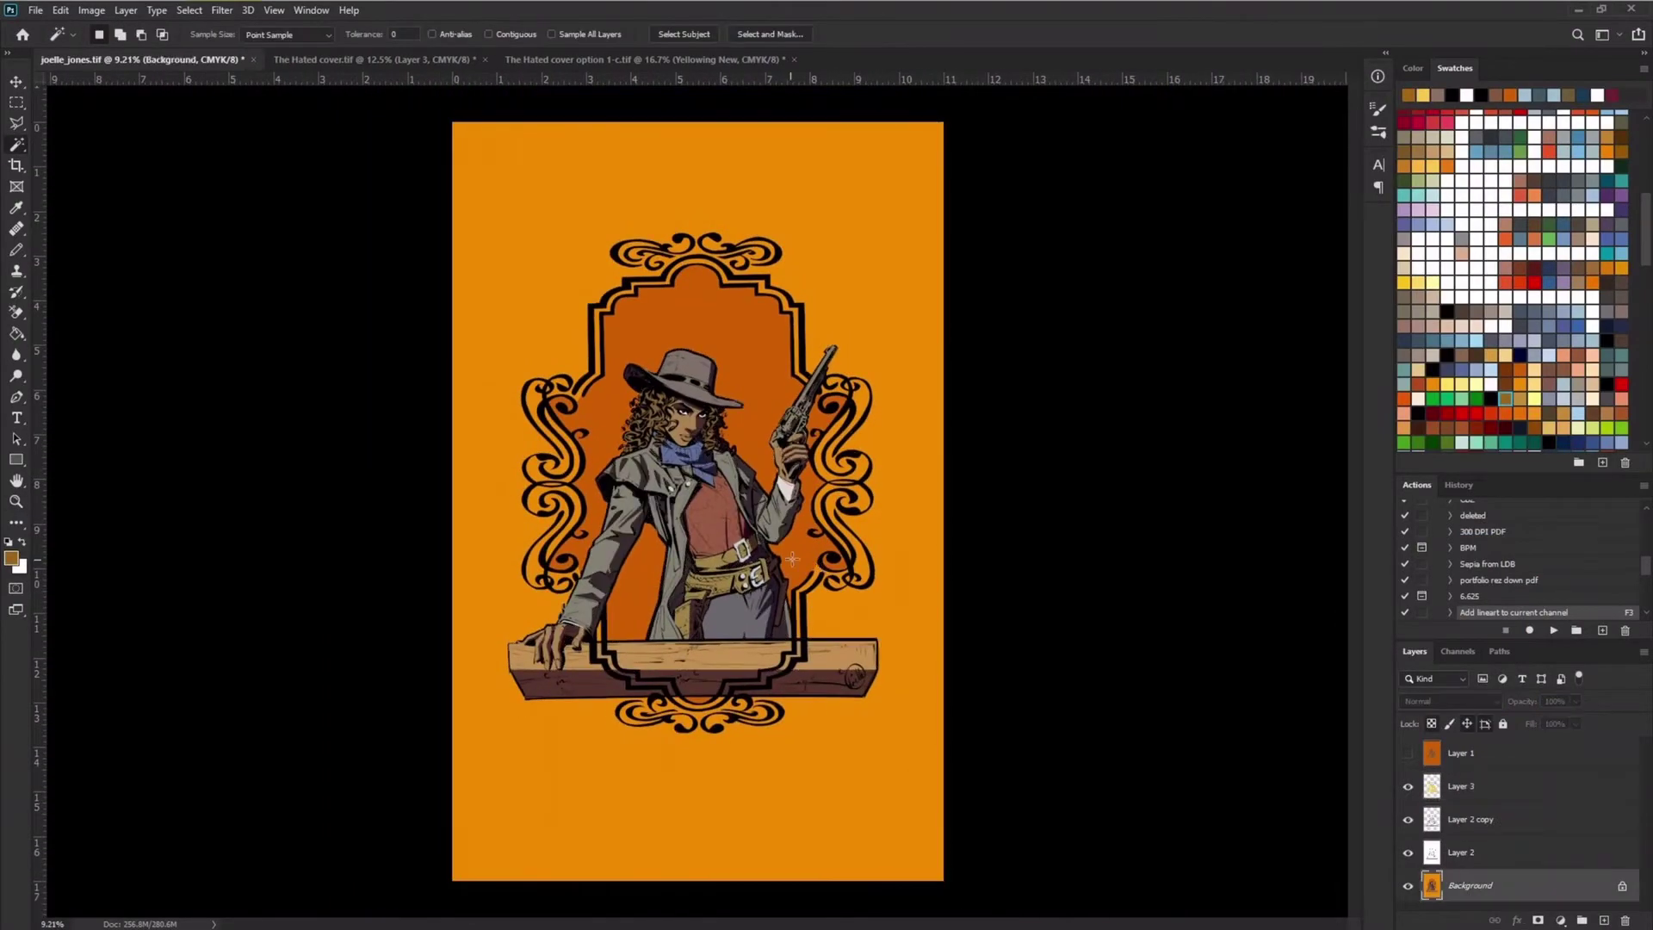
key("ctrl+u")
left_click_drag(1250, 761, 1227, 762)
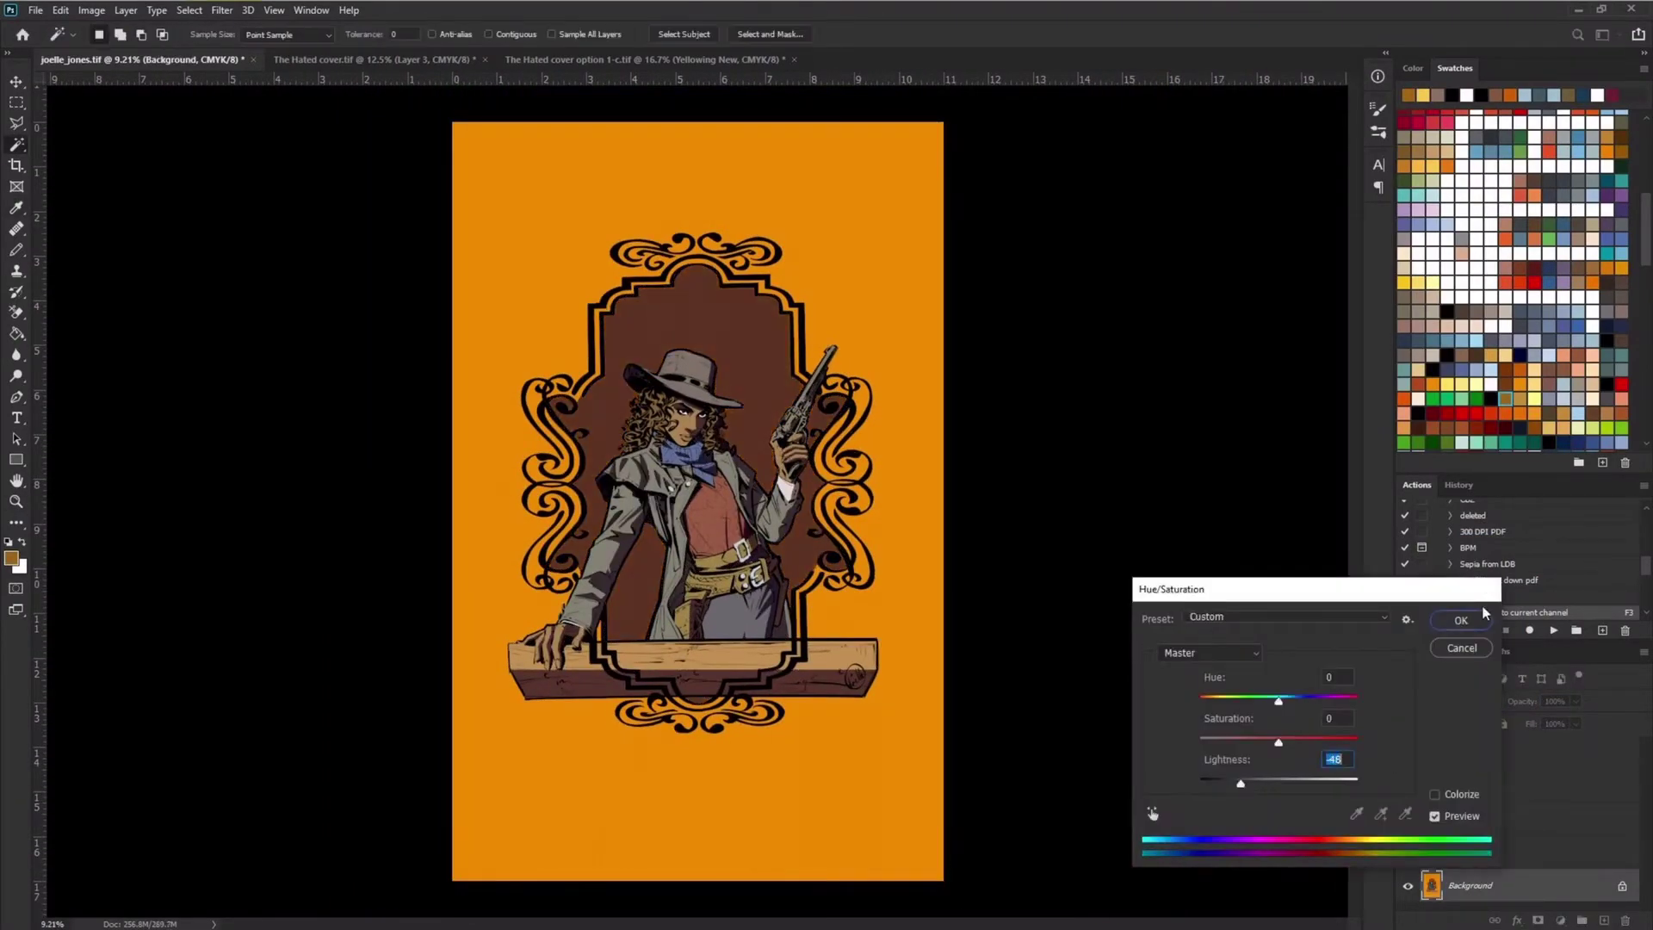
key("Return")
key("ctrl+d")
Step: Select the outer background around the frame and fill it with a muted blue-purple
left_click(882, 525)
key("alt+BackSpace")
key("b")
key("super")
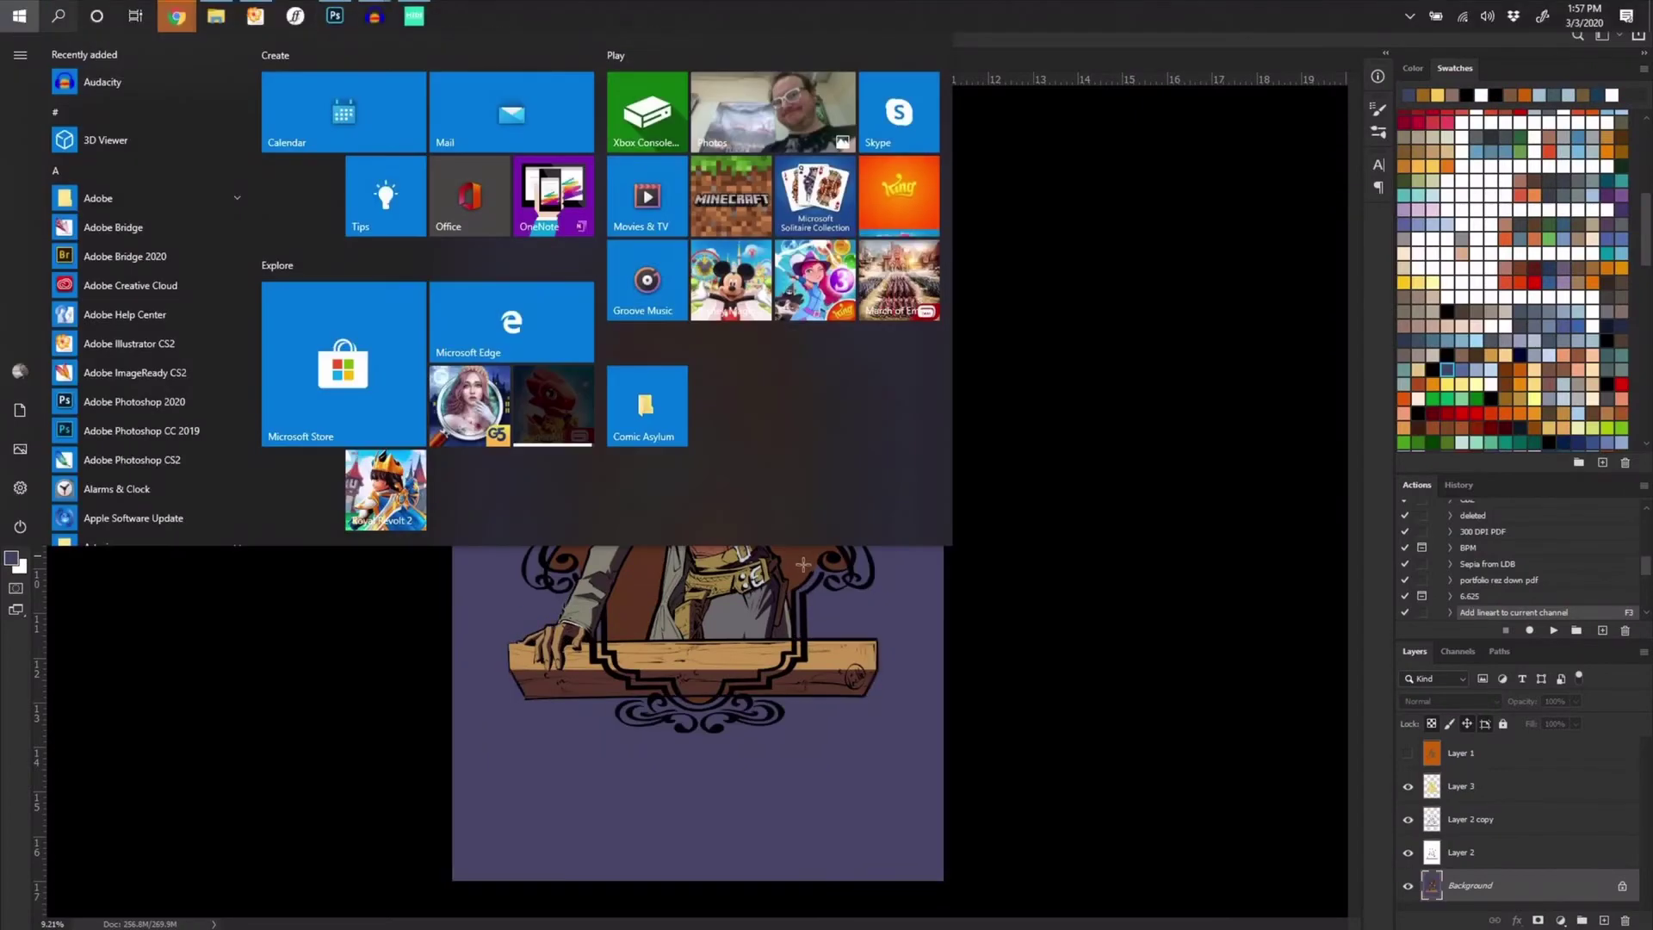
key("super")
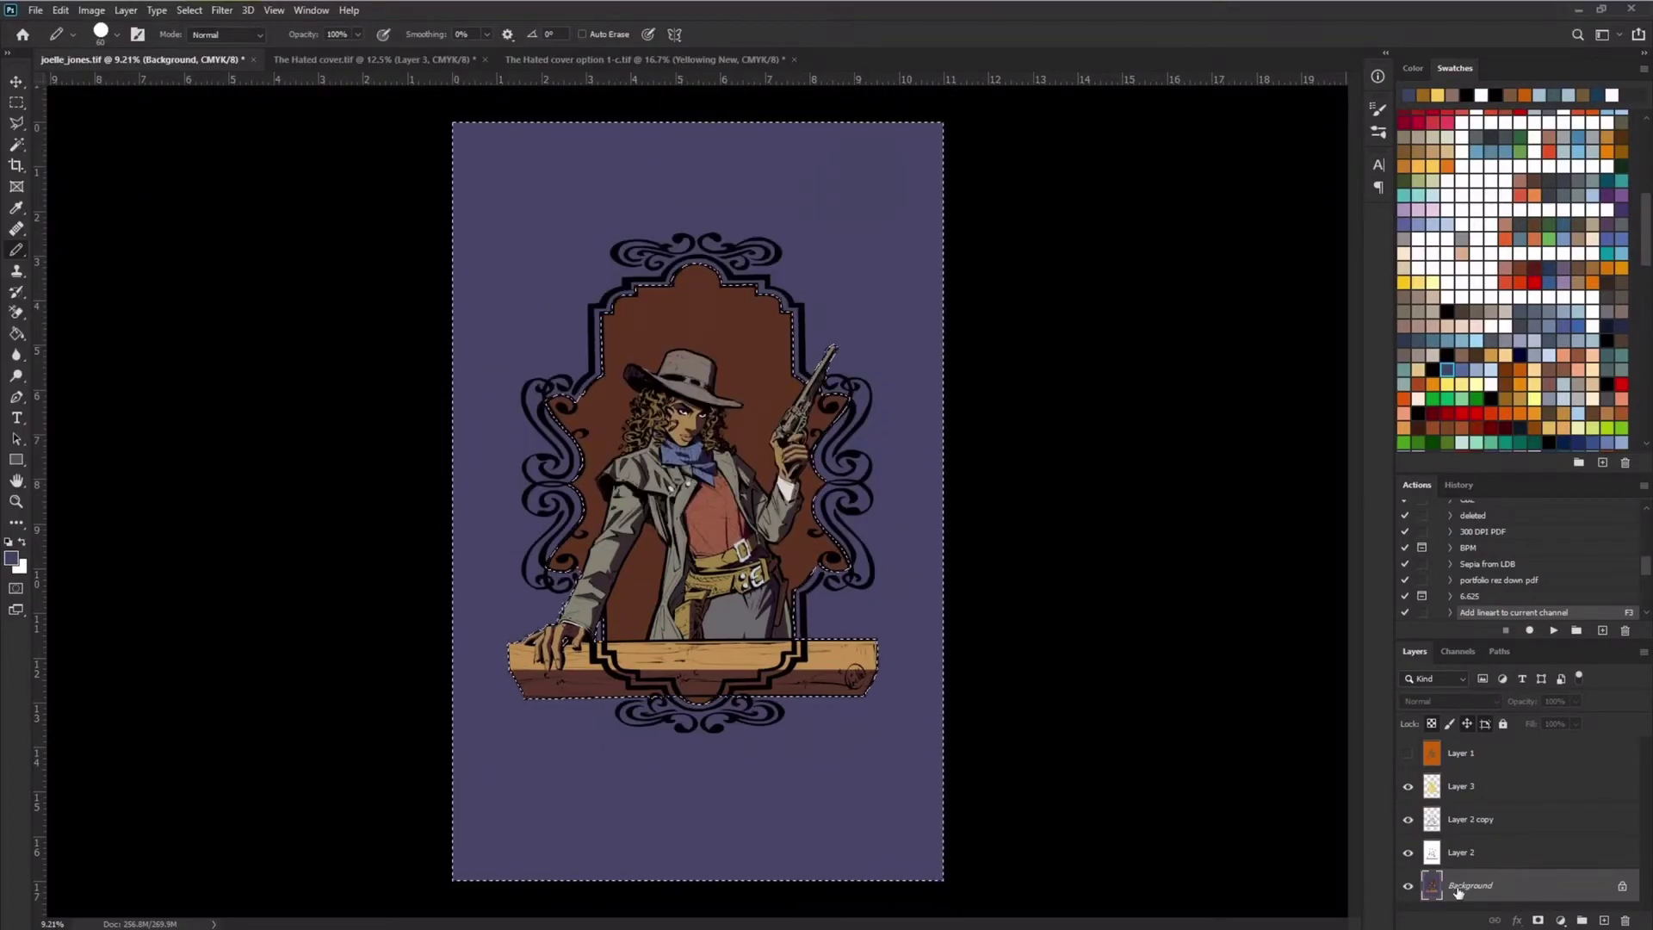
Step: Fill the selected outer background with the inner backdrop's dark brown and fade the fill to 50%
left_click(811, 552, "alt")
key("alt+BackSpace")
key("ctrl+shift+f")
type("50")
key("Return")
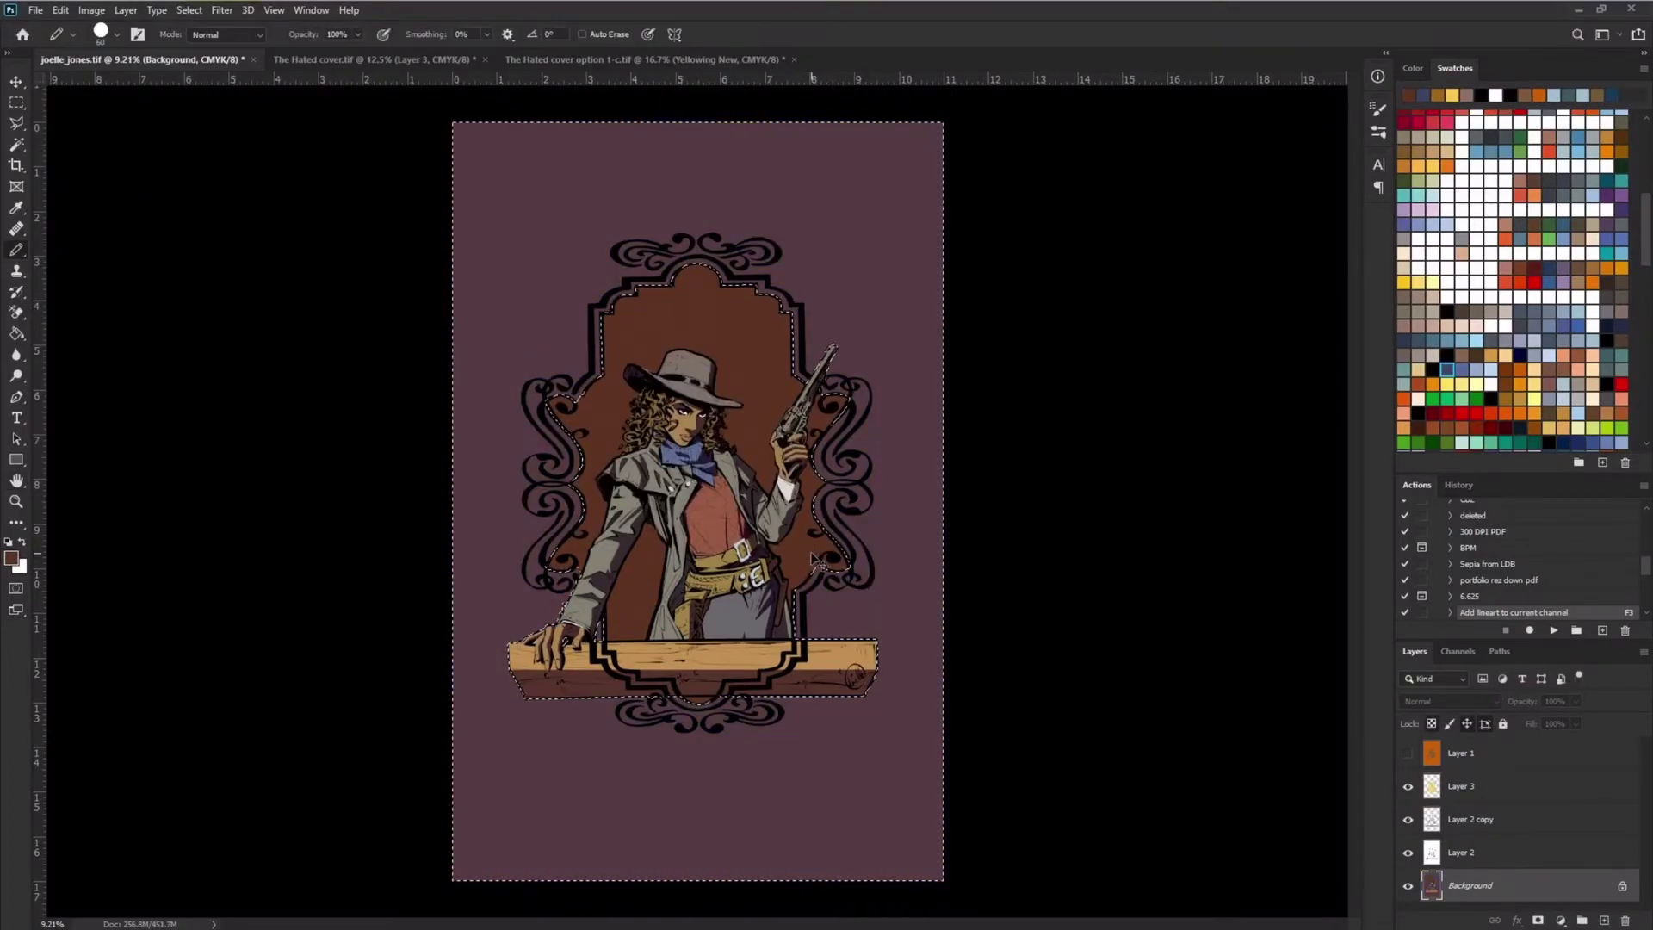
Step: Load the line art into a Quick Mask and paint a break between the gun hand and the side ornament
key("q")
key("F3")
key("z")
left_click_drag(771, 667, 861, 715)
key("b")
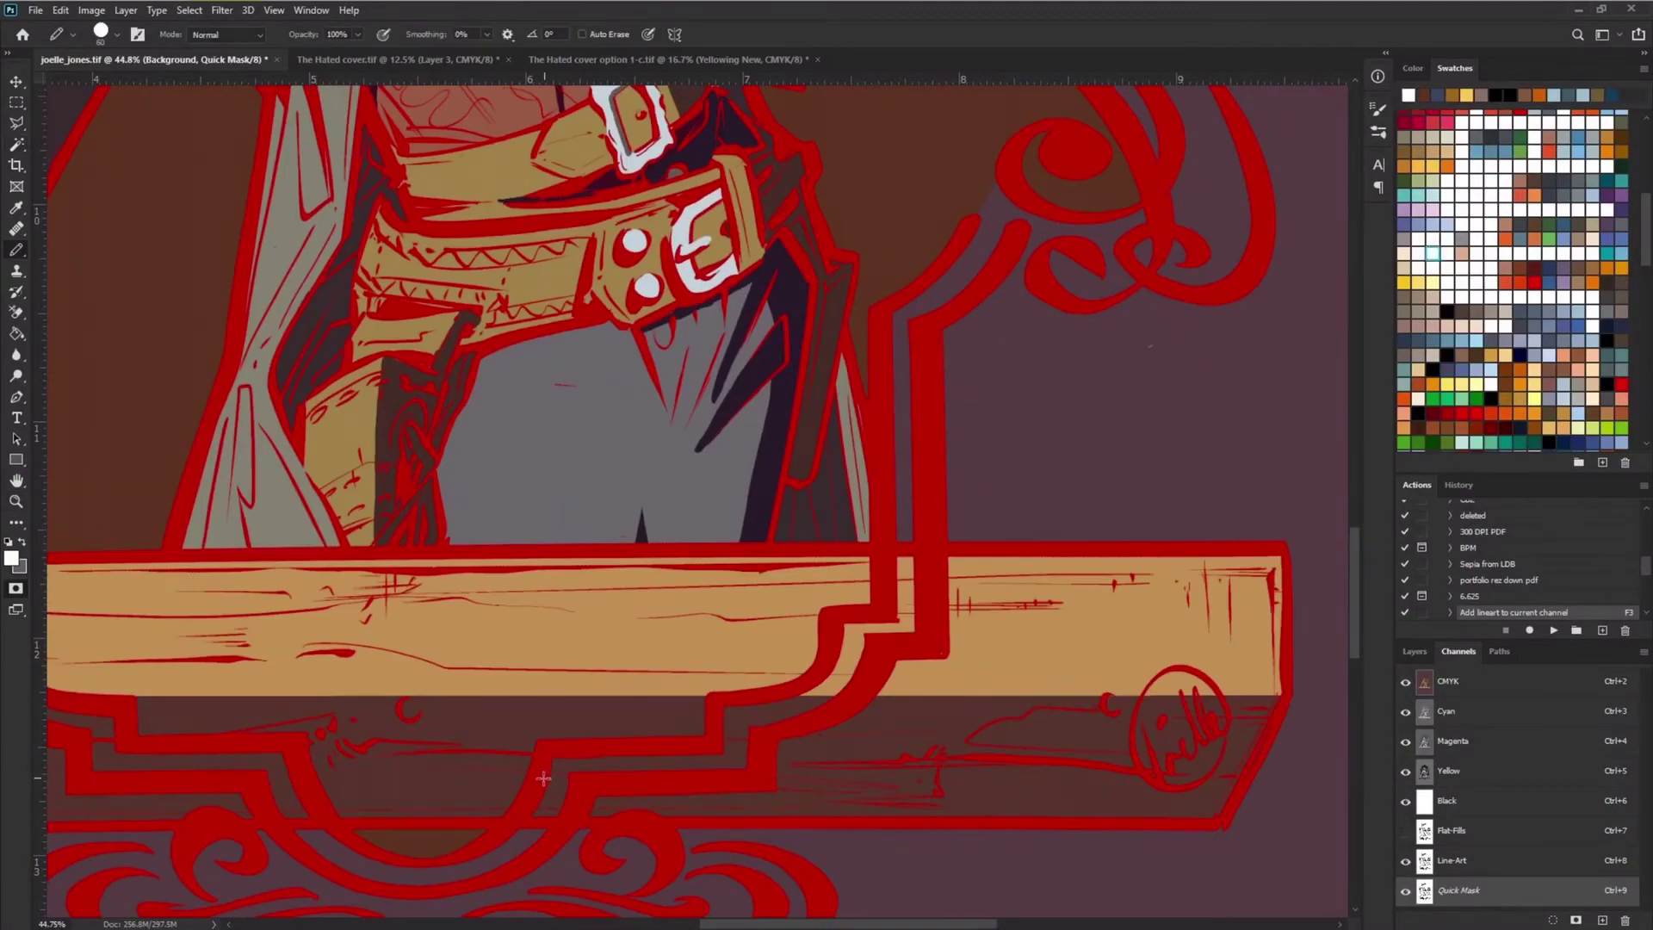
scroll(575, 746, "up", 10)
left_click_drag(726, 515, 724, 561)
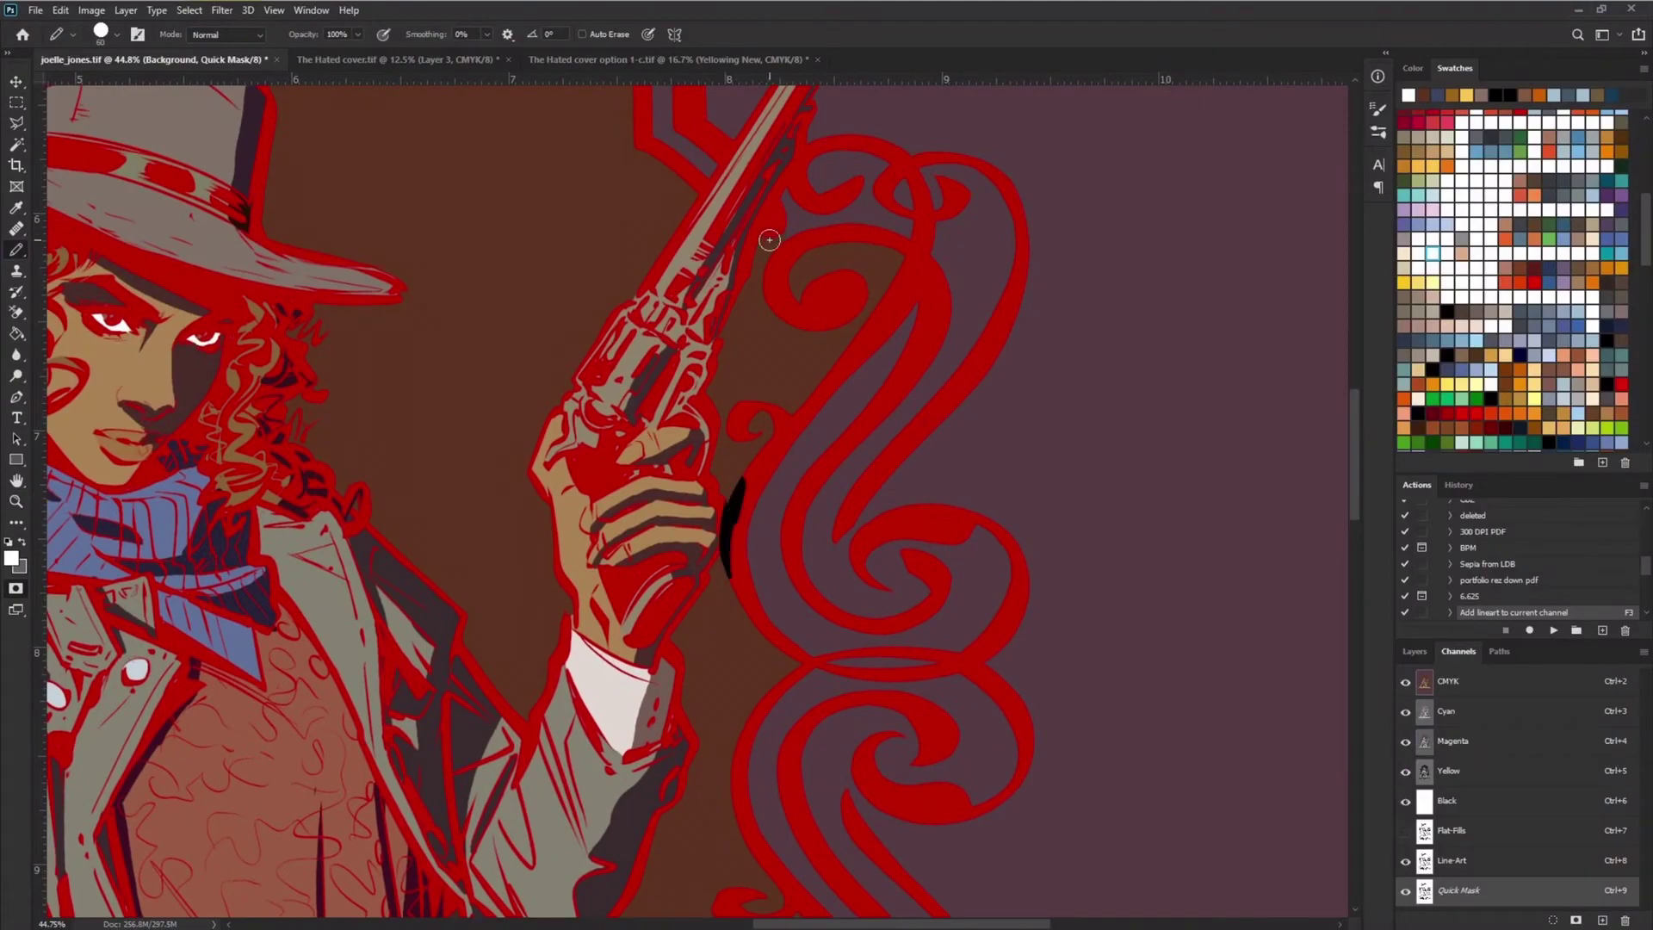
Step: Try to fill the side ornament within the Quick Mask, and leave the mask
key("g")
left_click(795, 188)
key("ctrl+z")
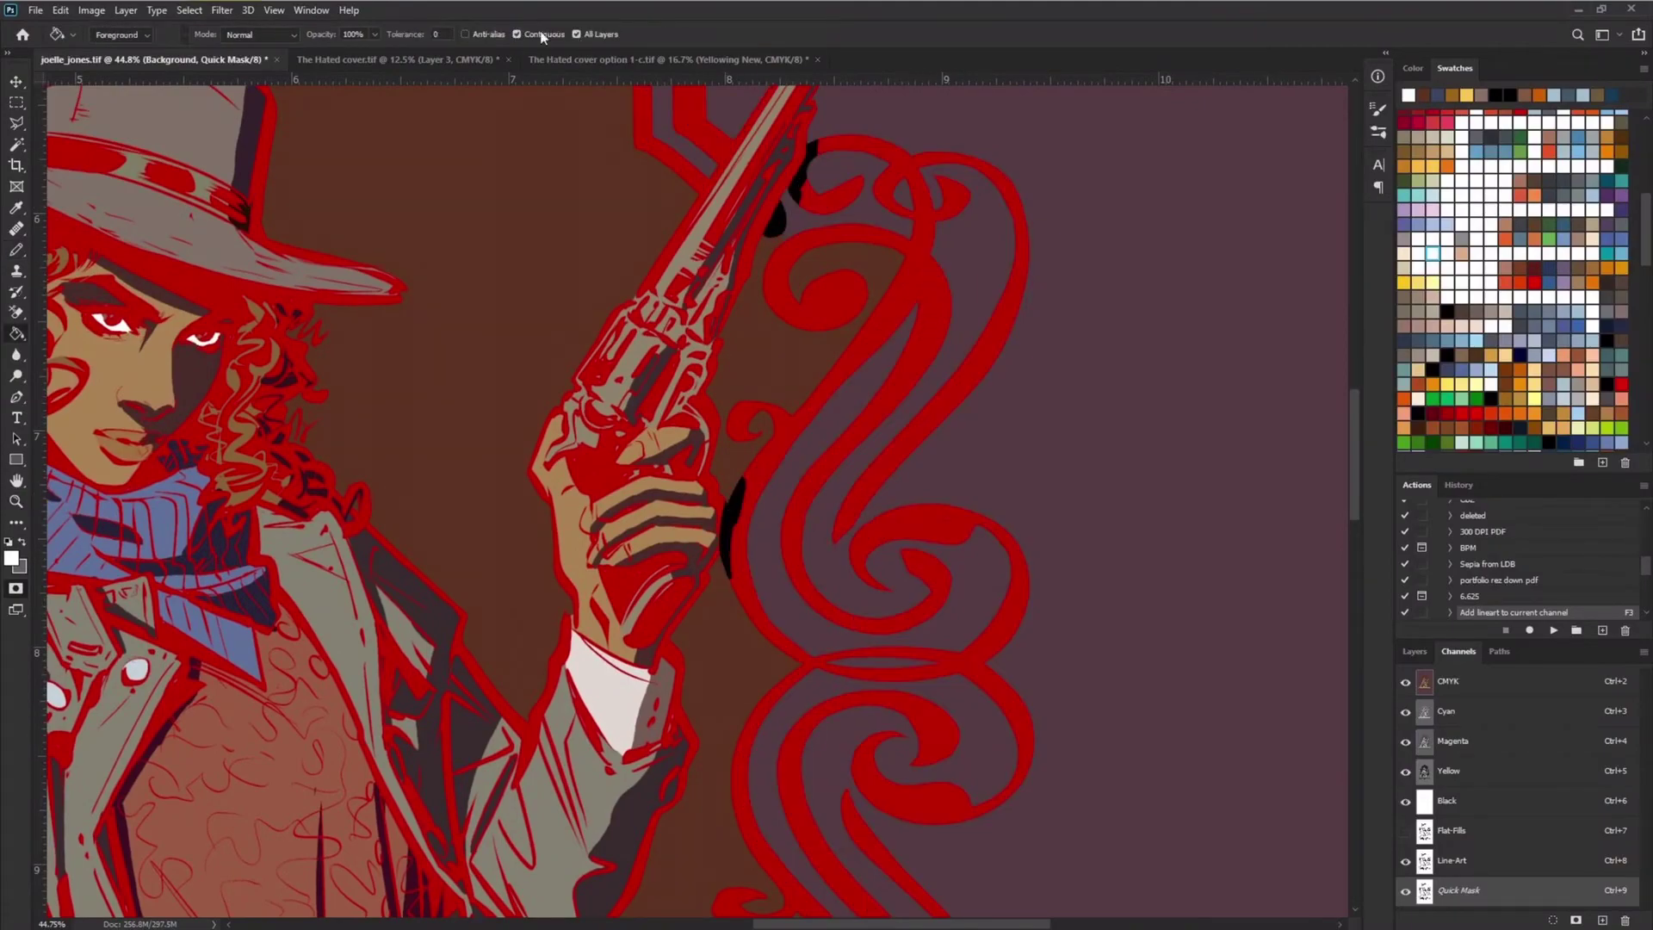
left_click(545, 35)
left_click_drag(902, 602, 921, 300)
key("q")
key("w")
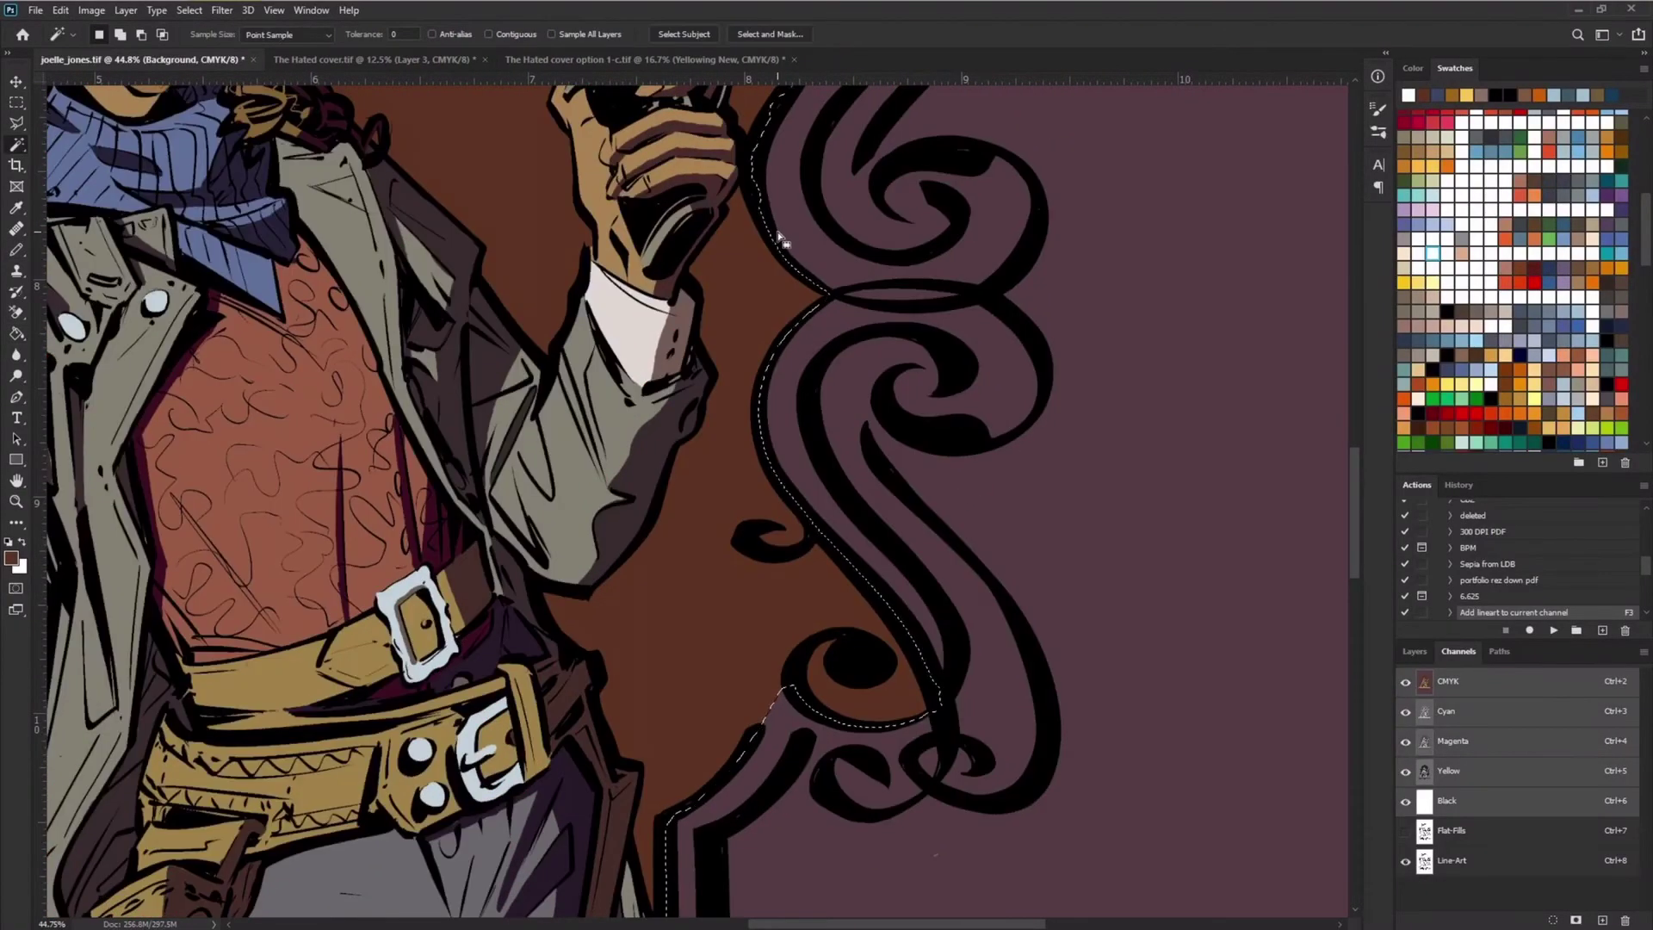
Step: Create a new layer above Layer 3 and place a copy of the line art on it
left_click(1417, 651)
left_click(1599, 920)
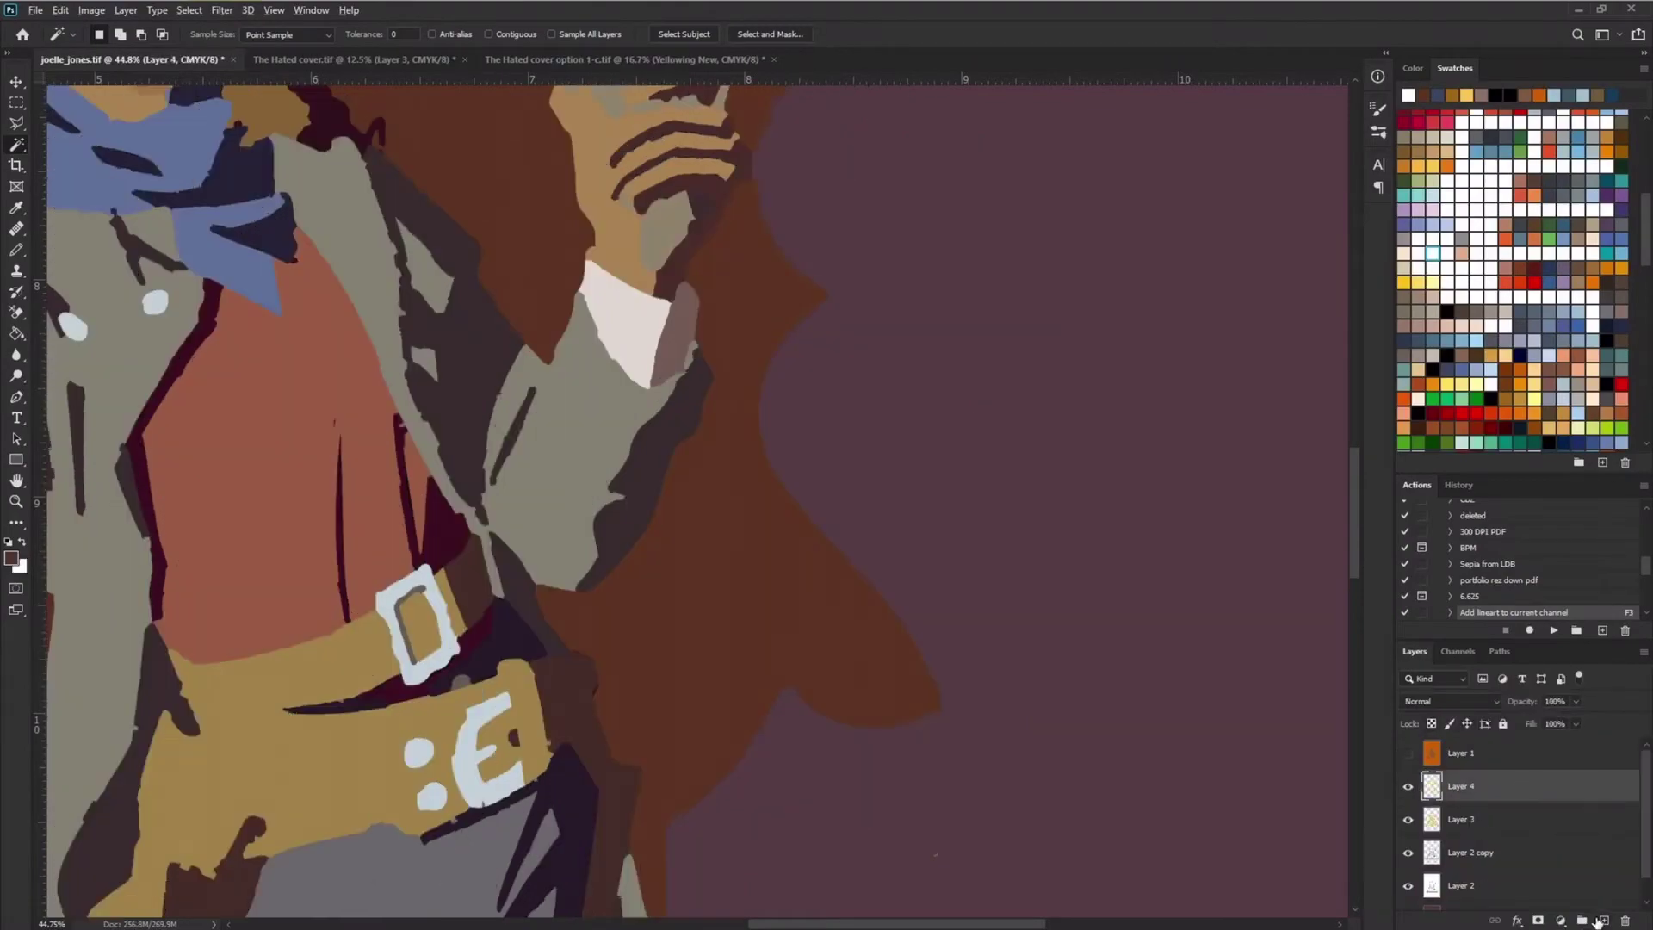
key("F3")
mouse_move(753, 183)
left_mouse_down()
mouse_move(731, 500)
mouse_move(735, 450)
left_mouse_up()
Step: Paint white breaks where the side ornament meets the gun and hand, and turn that ornament's lines white
key("b")
key("x")
left_click_drag(784, 212, 750, 419)
left_click_drag(747, 358, 737, 401)
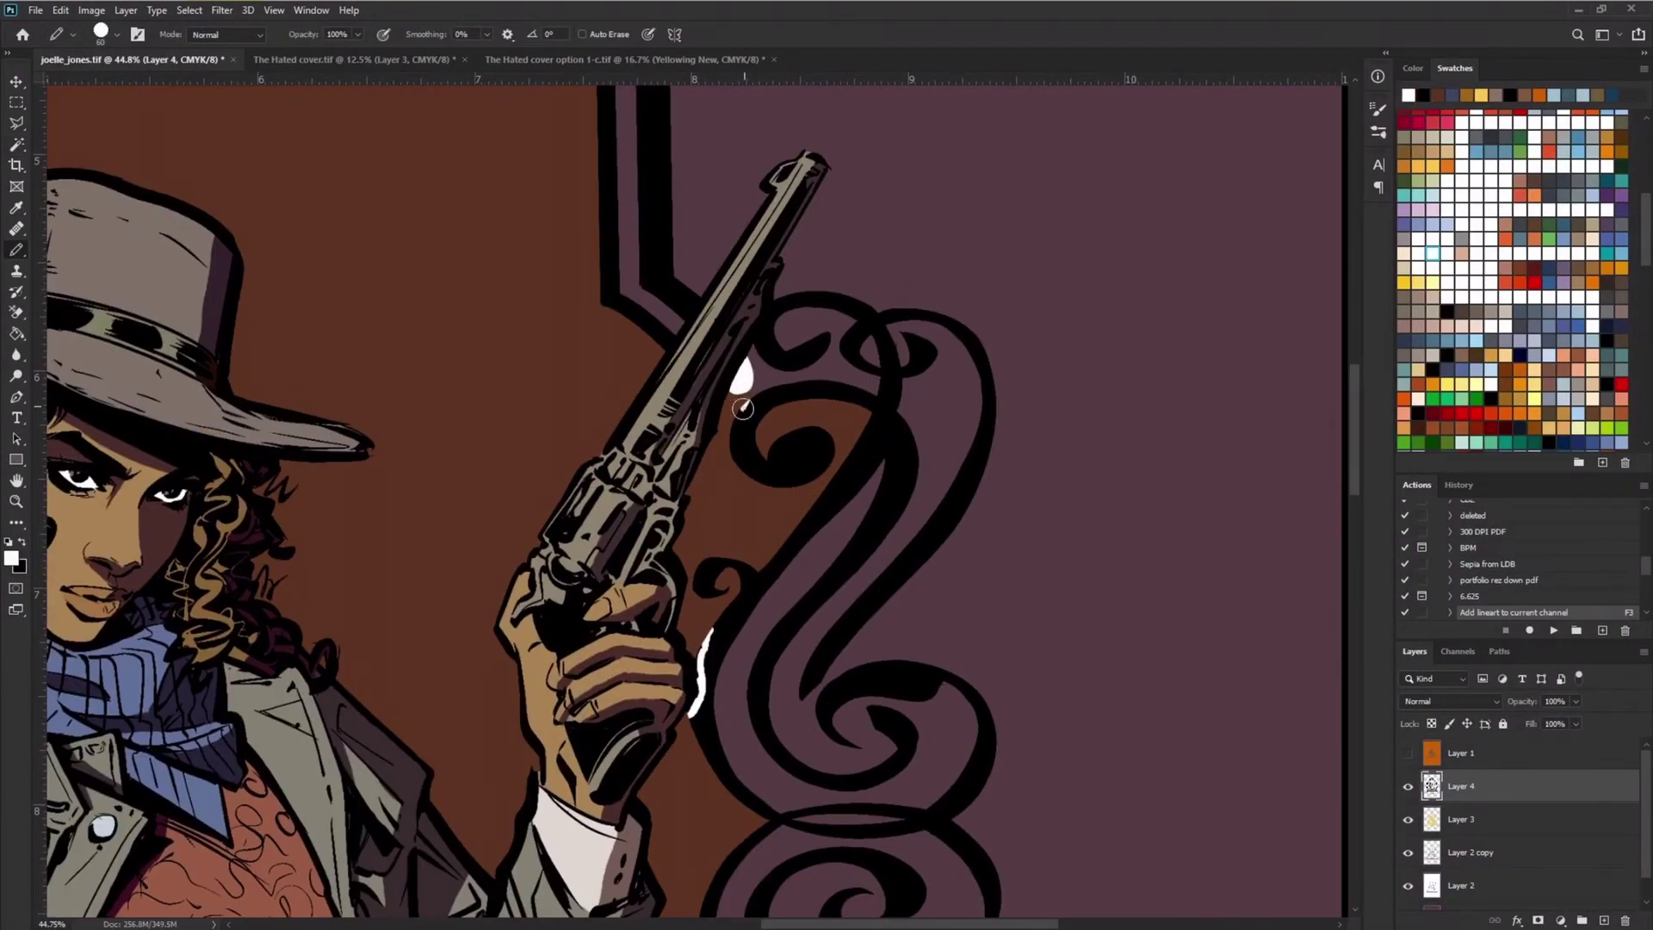
key("alt+shift+BackSpace")
key("ctrl+z")
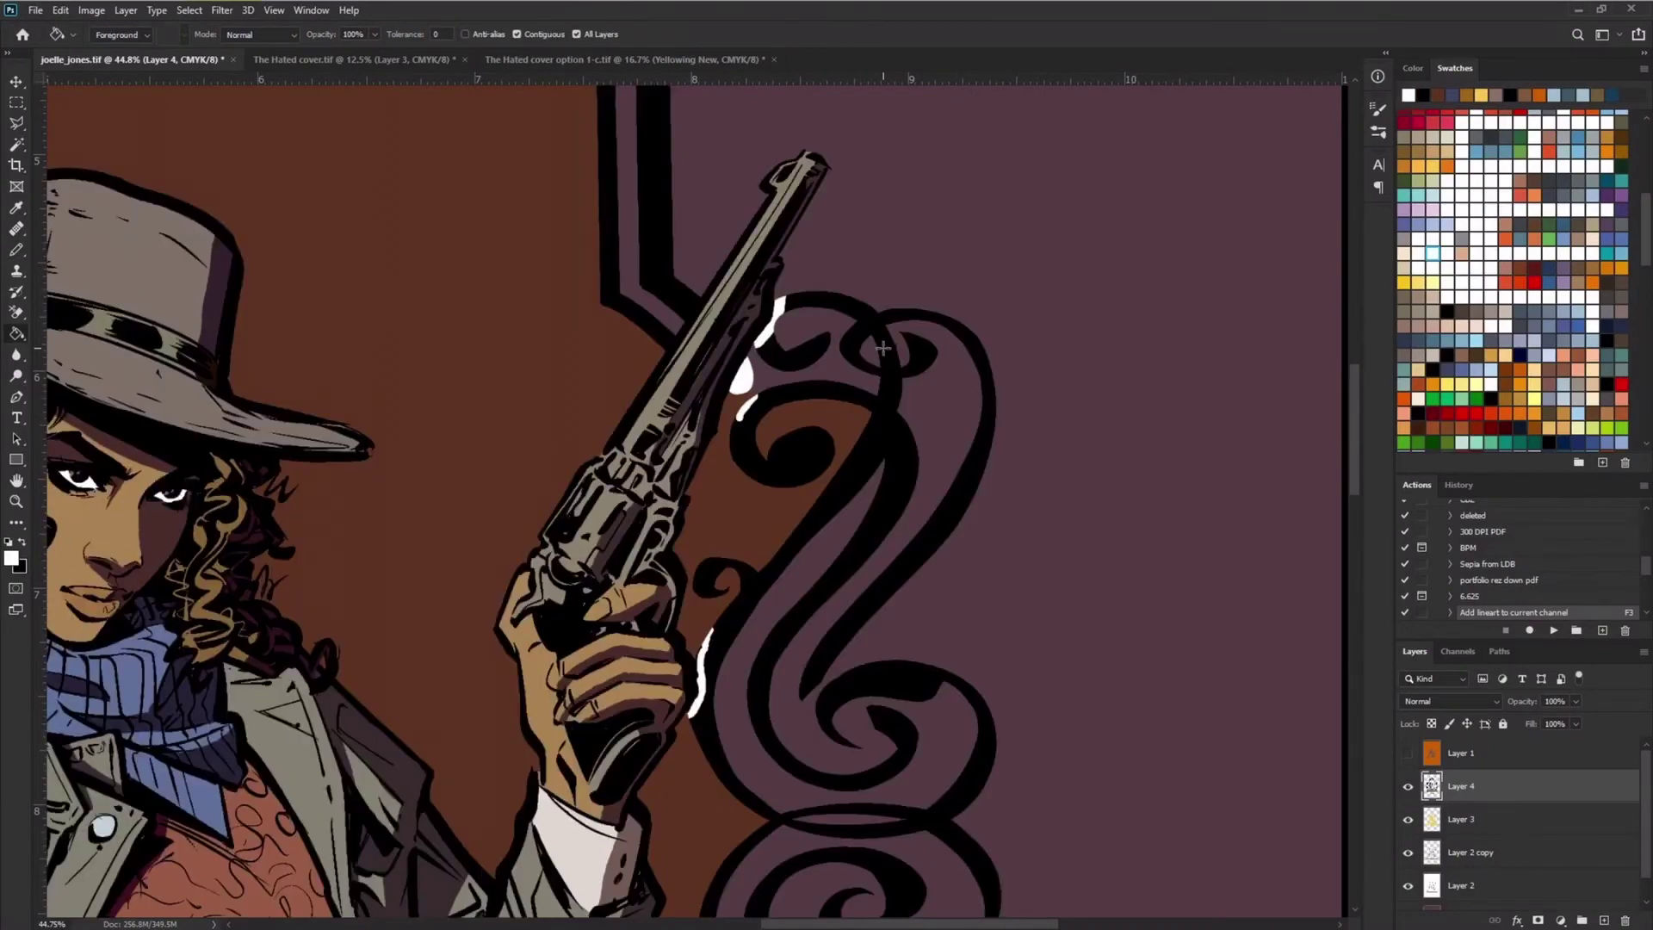
key("alt+shift+BackSpace")
left_click_drag(672, 334, 716, 583)
left_click_drag(682, 529, 1141, 779)
Step: Fill the frame lines and scrollwork above the hat with white
key("g")
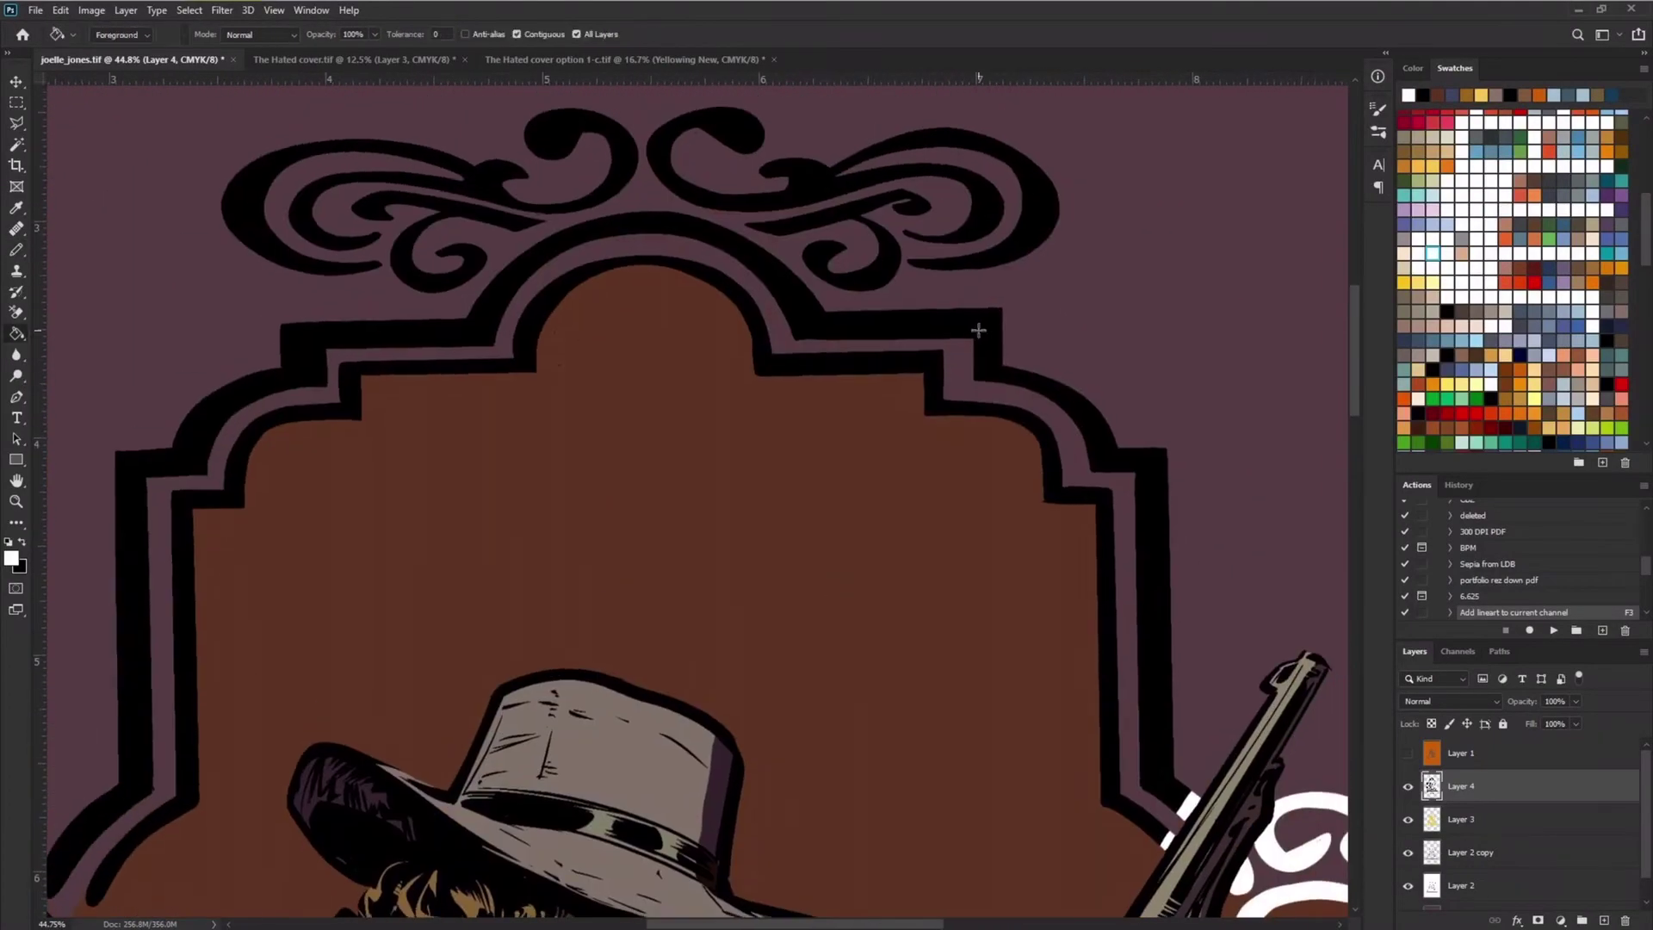
left_click(1128, 740)
left_click(669, 217)
left_click(544, 276)
left_click_drag(861, 211, 883, 91)
Step: Separate the ornament beside the lowered arm from the sleeve and turn its lines white
key("b")
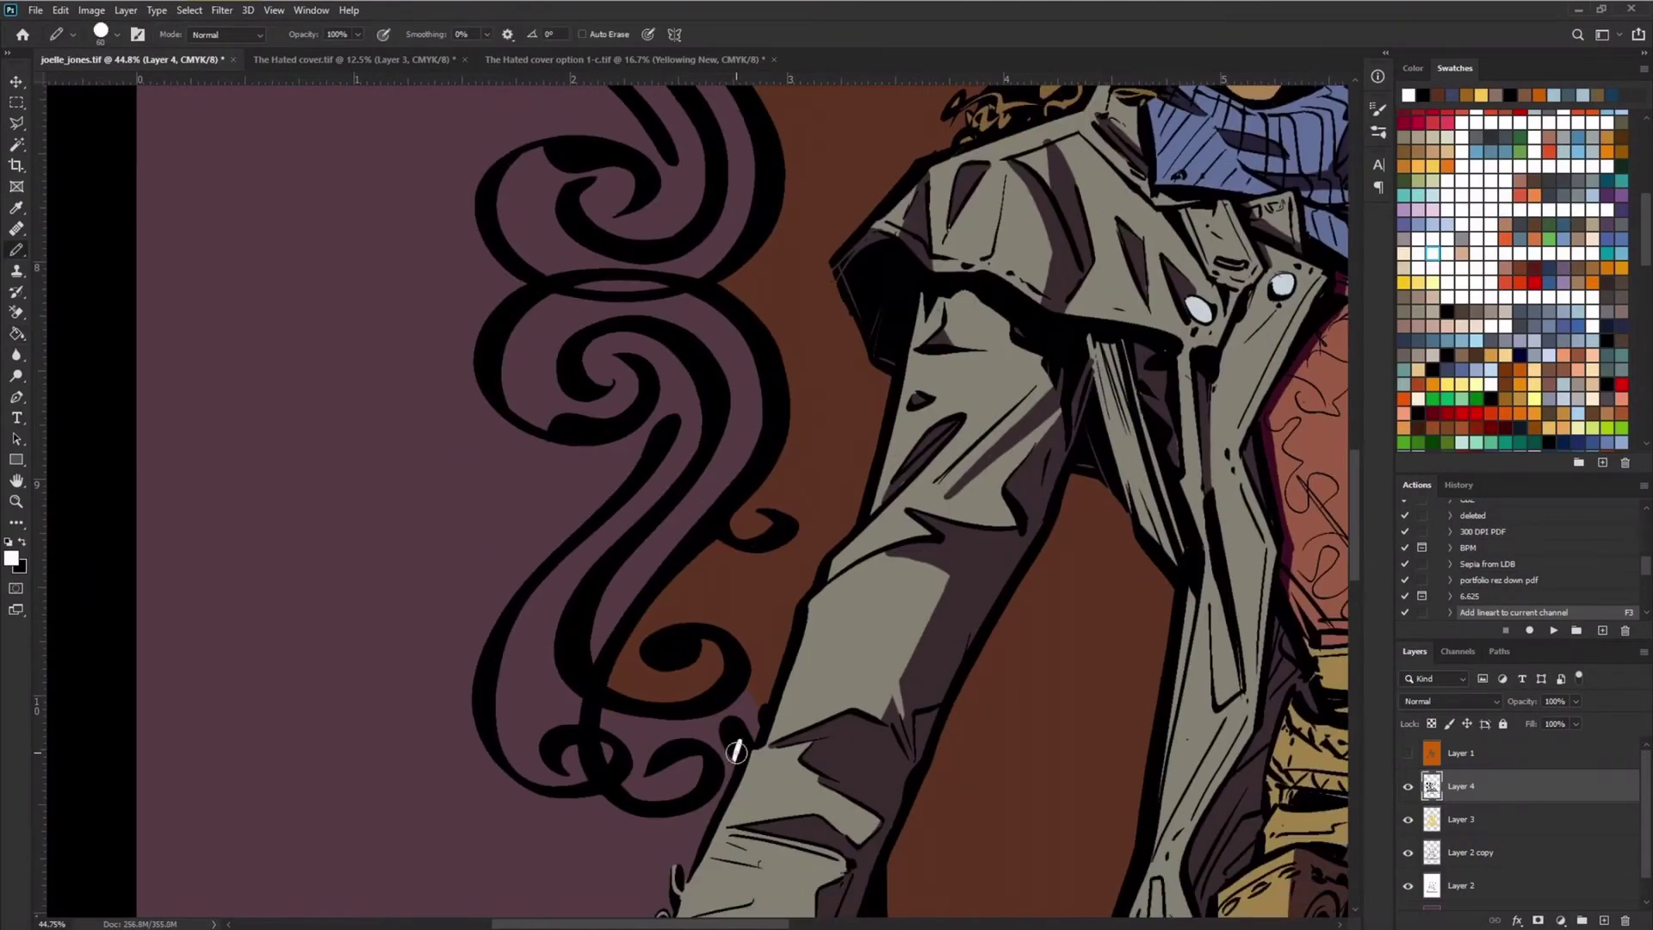
key("shift+alt+BackSpace")
scroll(757, 720, "down", 6)
scroll(800, 654, "up", 1)
Step: Paint white breaks along both frame lines from the lowered sleeve's cuff down across the wooden ledge
mouse_move(789, 629)
left_mouse_down()
mouse_move(817, 609)
mouse_move(792, 627)
mouse_move(796, 728)
left_mouse_up()
left_click_drag(843, 532, 872, 440)
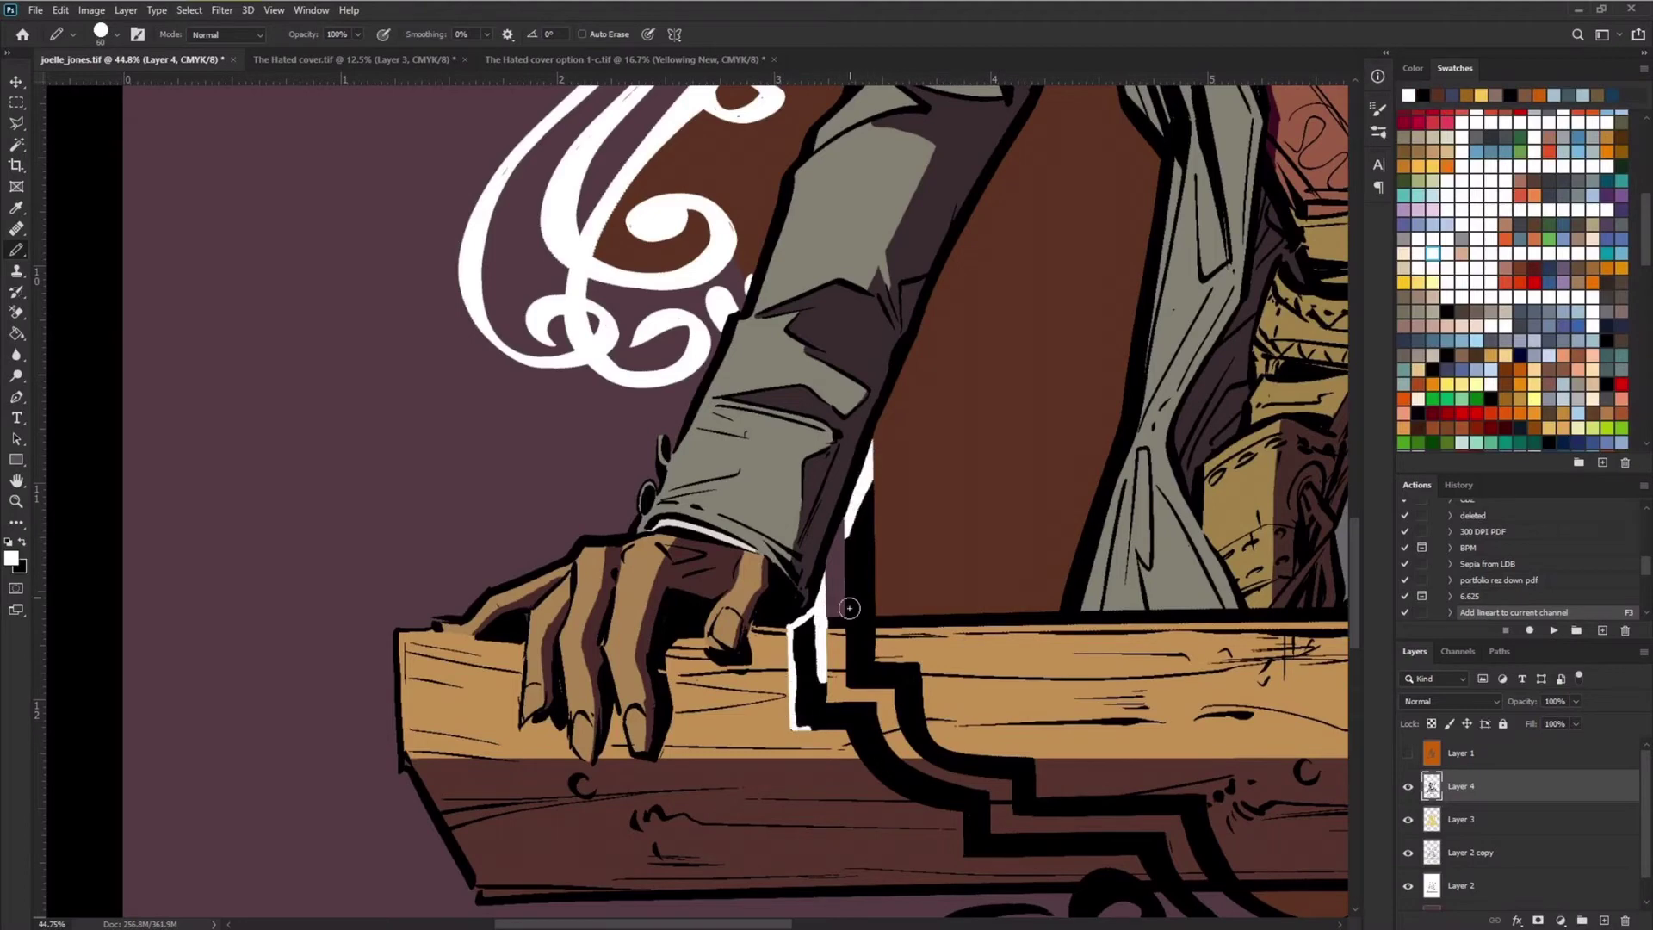
mouse_move(849, 641)
left_mouse_down()
mouse_move(848, 604)
mouse_move(872, 590)
left_mouse_up()
mouse_move(848, 722)
left_mouse_down()
mouse_move(874, 769)
mouse_move(889, 751)
mouse_move(931, 804)
mouse_move(987, 807)
left_mouse_up()
mouse_move(923, 750)
left_mouse_down()
mouse_move(901, 711)
mouse_move(911, 667)
mouse_move(845, 656)
left_mouse_up()
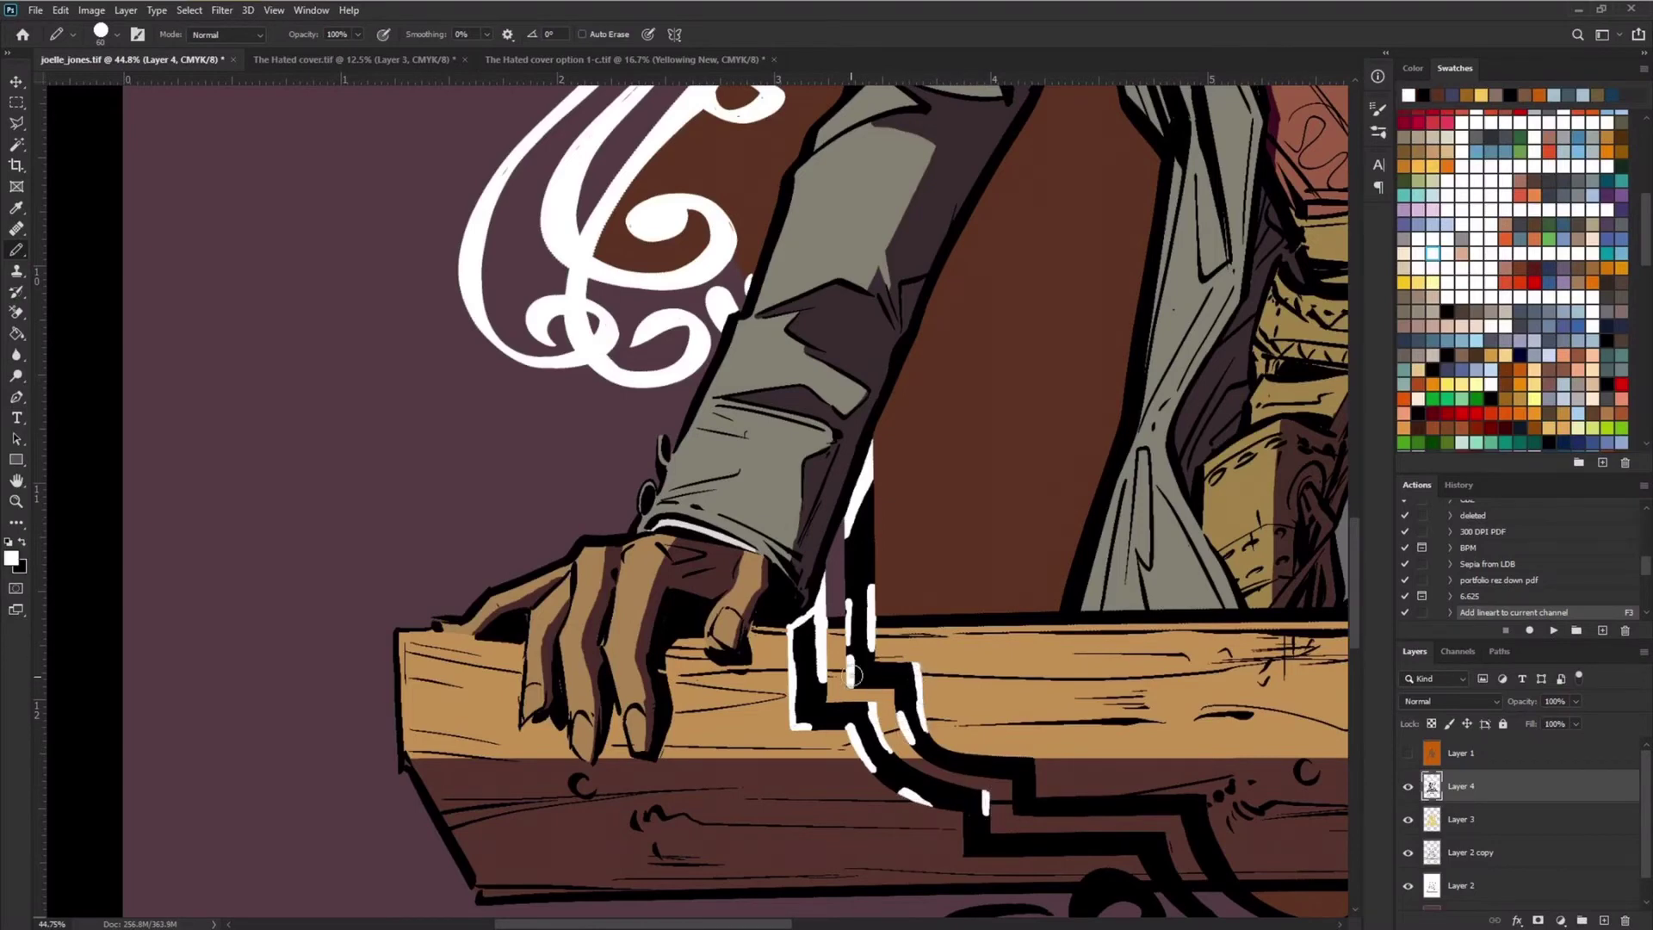
mouse_move(1017, 820)
left_mouse_down()
mouse_move(910, 680)
mouse_move(909, 655)
left_mouse_up()
mouse_move(1068, 761)
left_mouse_down()
mouse_move(1036, 722)
mouse_move(1056, 708)
left_mouse_up()
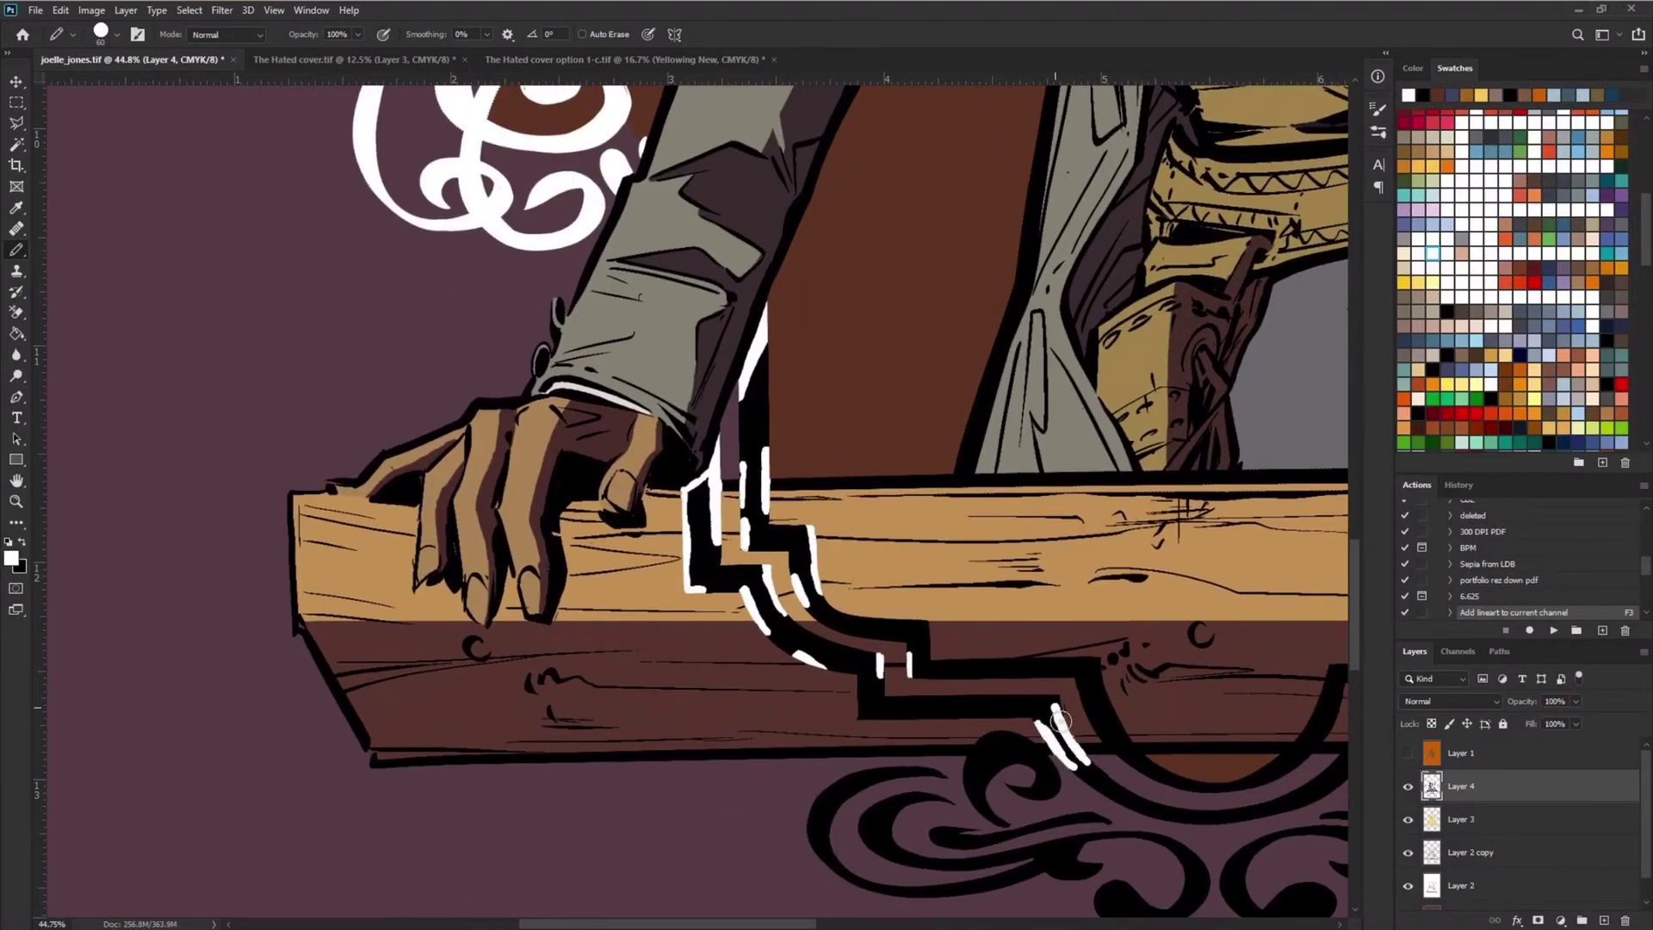
Step: Mark white breaks where the frame's bottom curve begins and turn the first half of the scrollwork below white
mouse_move(965, 764)
left_mouse_down()
mouse_move(1007, 733)
mouse_move(1012, 818)
mouse_move(870, 861)
left_mouse_up()
mouse_move(1003, 657)
left_mouse_down()
mouse_move(778, 635)
mouse_move(831, 638)
mouse_move(926, 747)
left_mouse_up()
key("x")
key("x")
left_click_drag(863, 691, 884, 733)
key("x")
key("x")
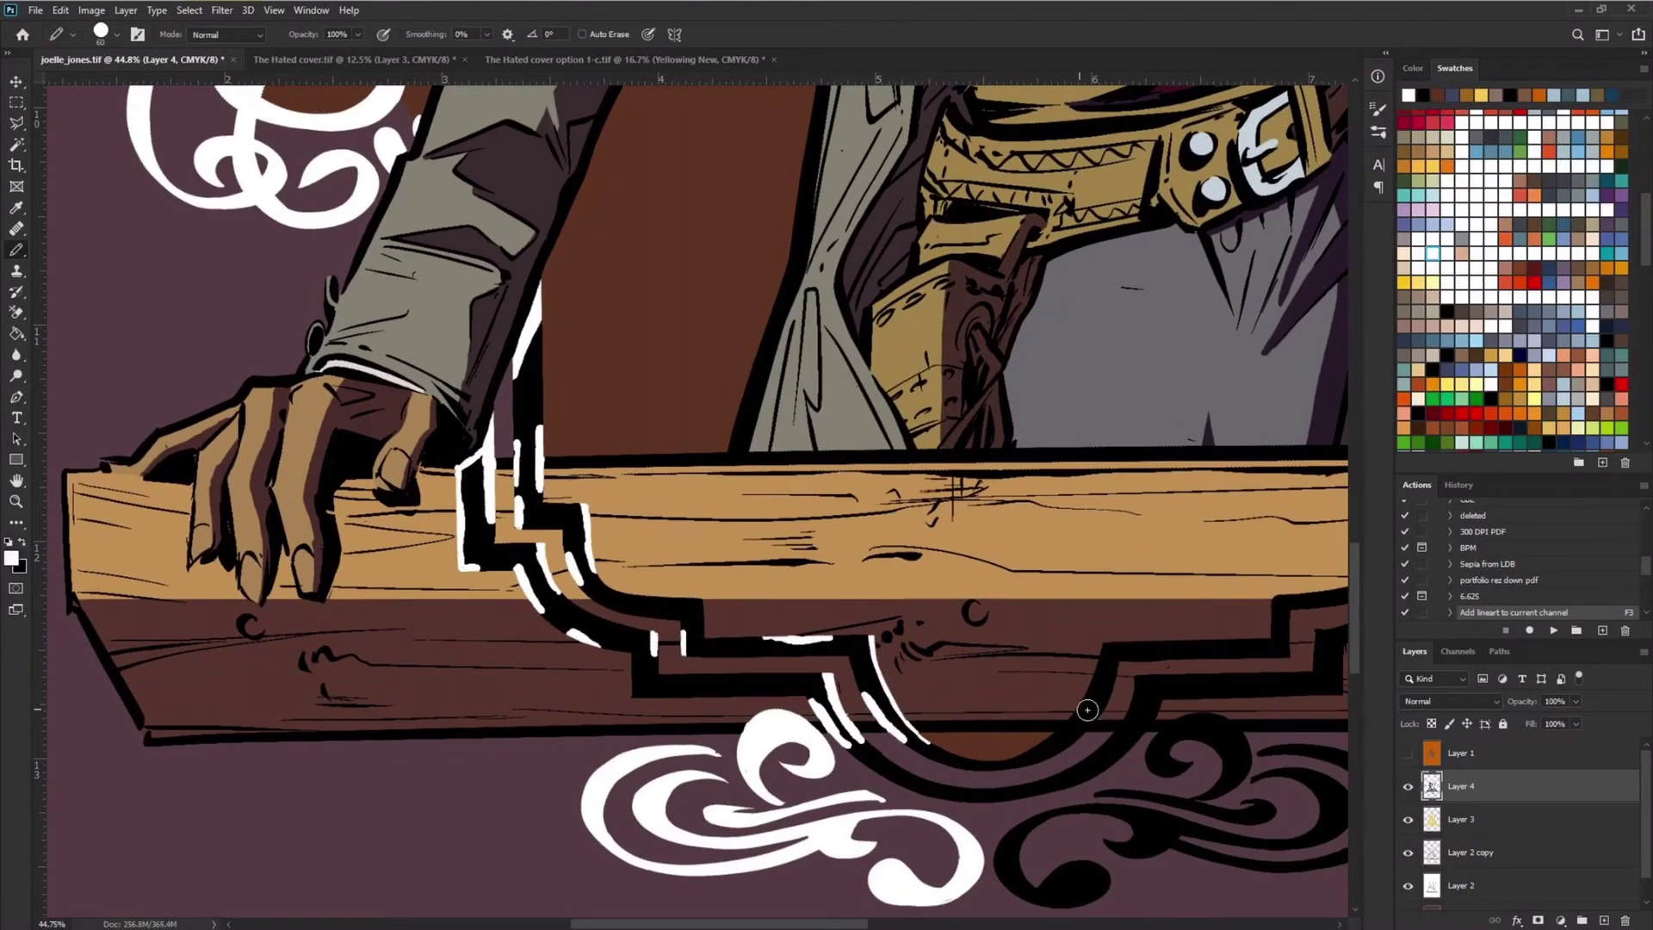
Step: Add a white break on the far side of the bottom curve and fill the second half of the scrollwork white
mouse_move(1091, 697)
left_mouse_down()
mouse_move(1053, 737)
mouse_move(1077, 739)
left_mouse_up()
key("g")
left_click(1175, 822)
left_click_drag(1175, 822, 969, 833)
key("b")
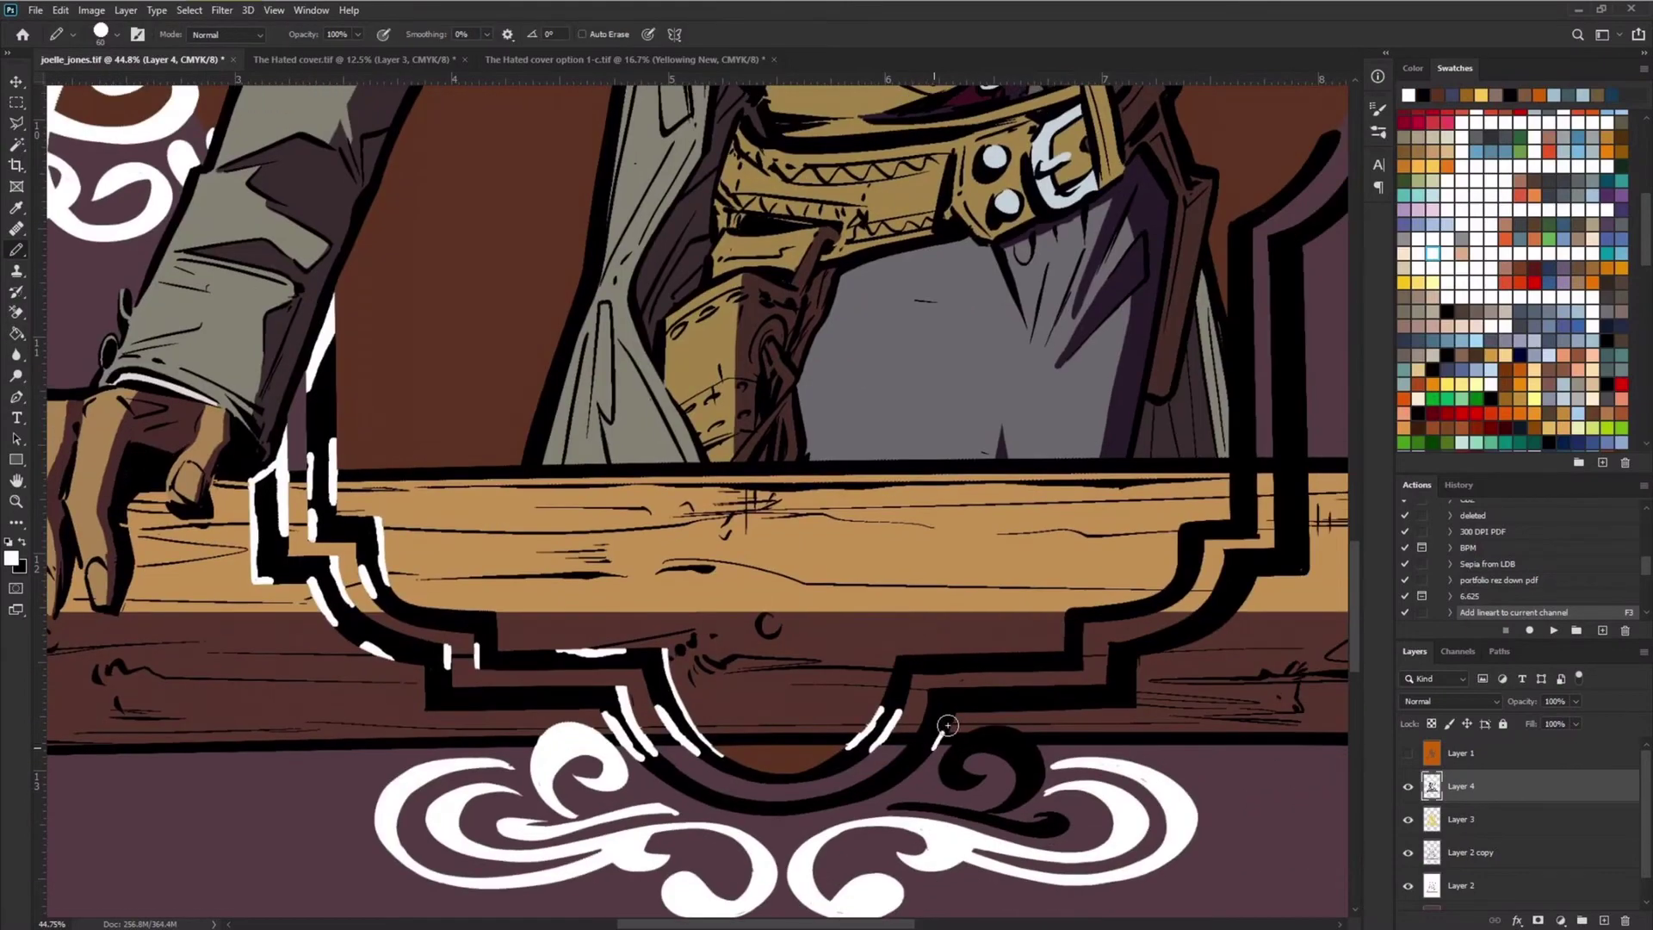
Step: Finish the white breaks on the bottom curve, and fill the inner frame line and the remaining scroll white
mouse_move(960, 708)
left_mouse_down()
mouse_move(930, 752)
mouse_move(897, 749)
left_mouse_up()
key("x")
key("x")
mouse_move(899, 708)
left_mouse_down()
mouse_move(893, 679)
mouse_move(913, 661)
left_mouse_up()
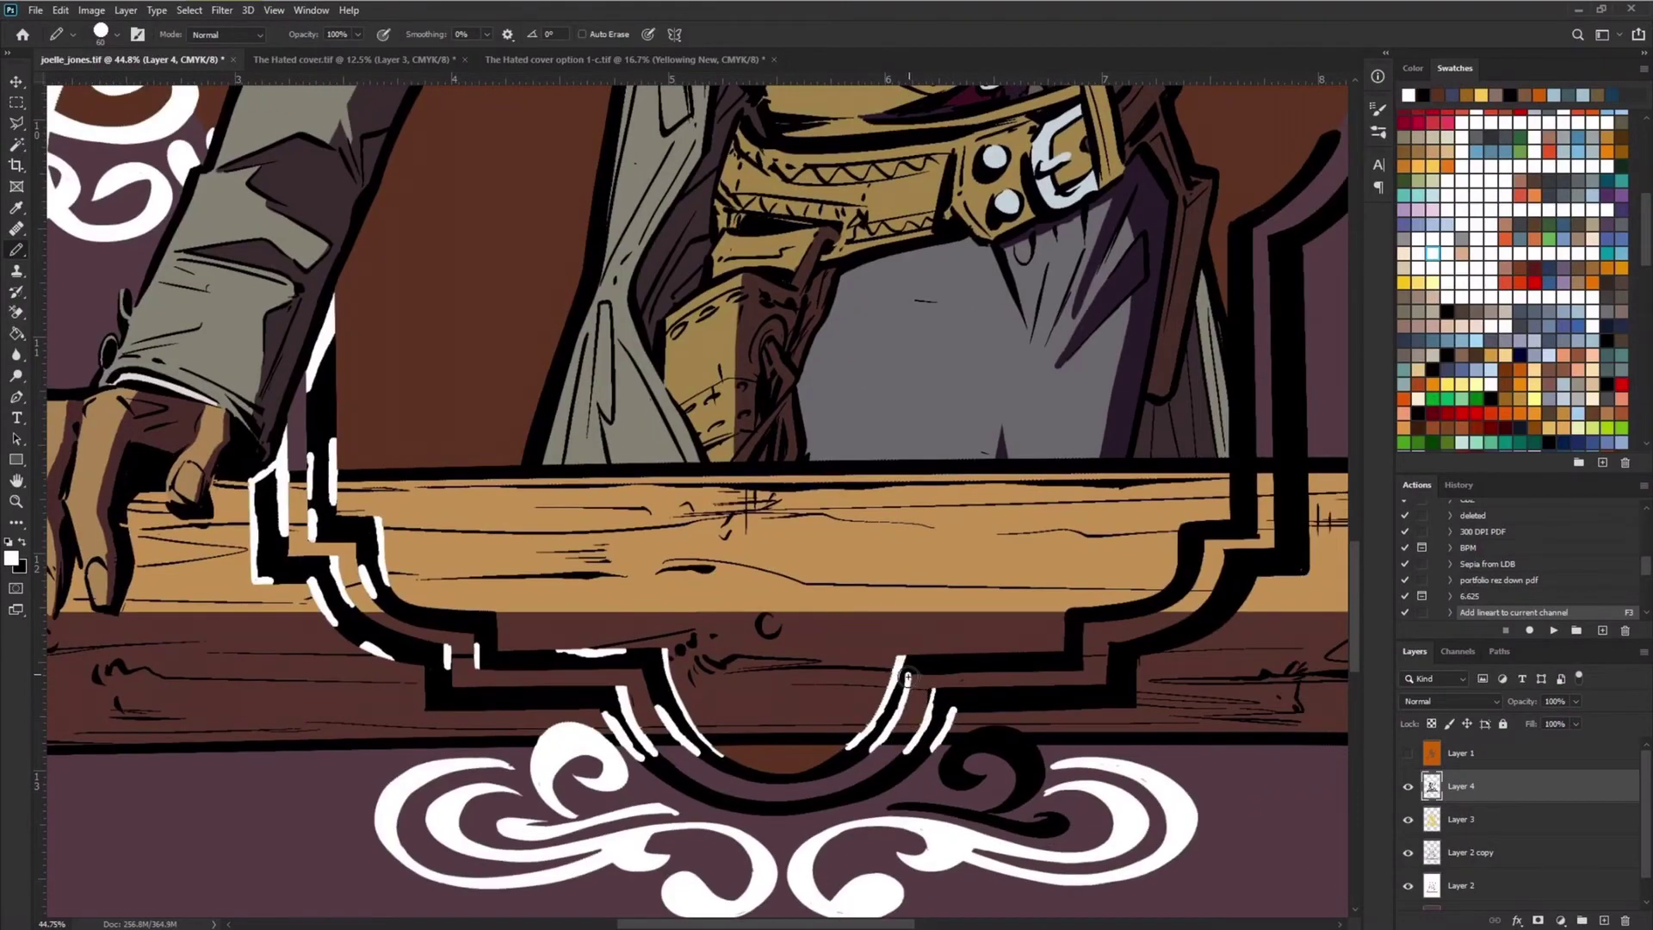
key("g")
left_click(914, 676)
key("b")
left_click_drag(950, 754, 1011, 731)
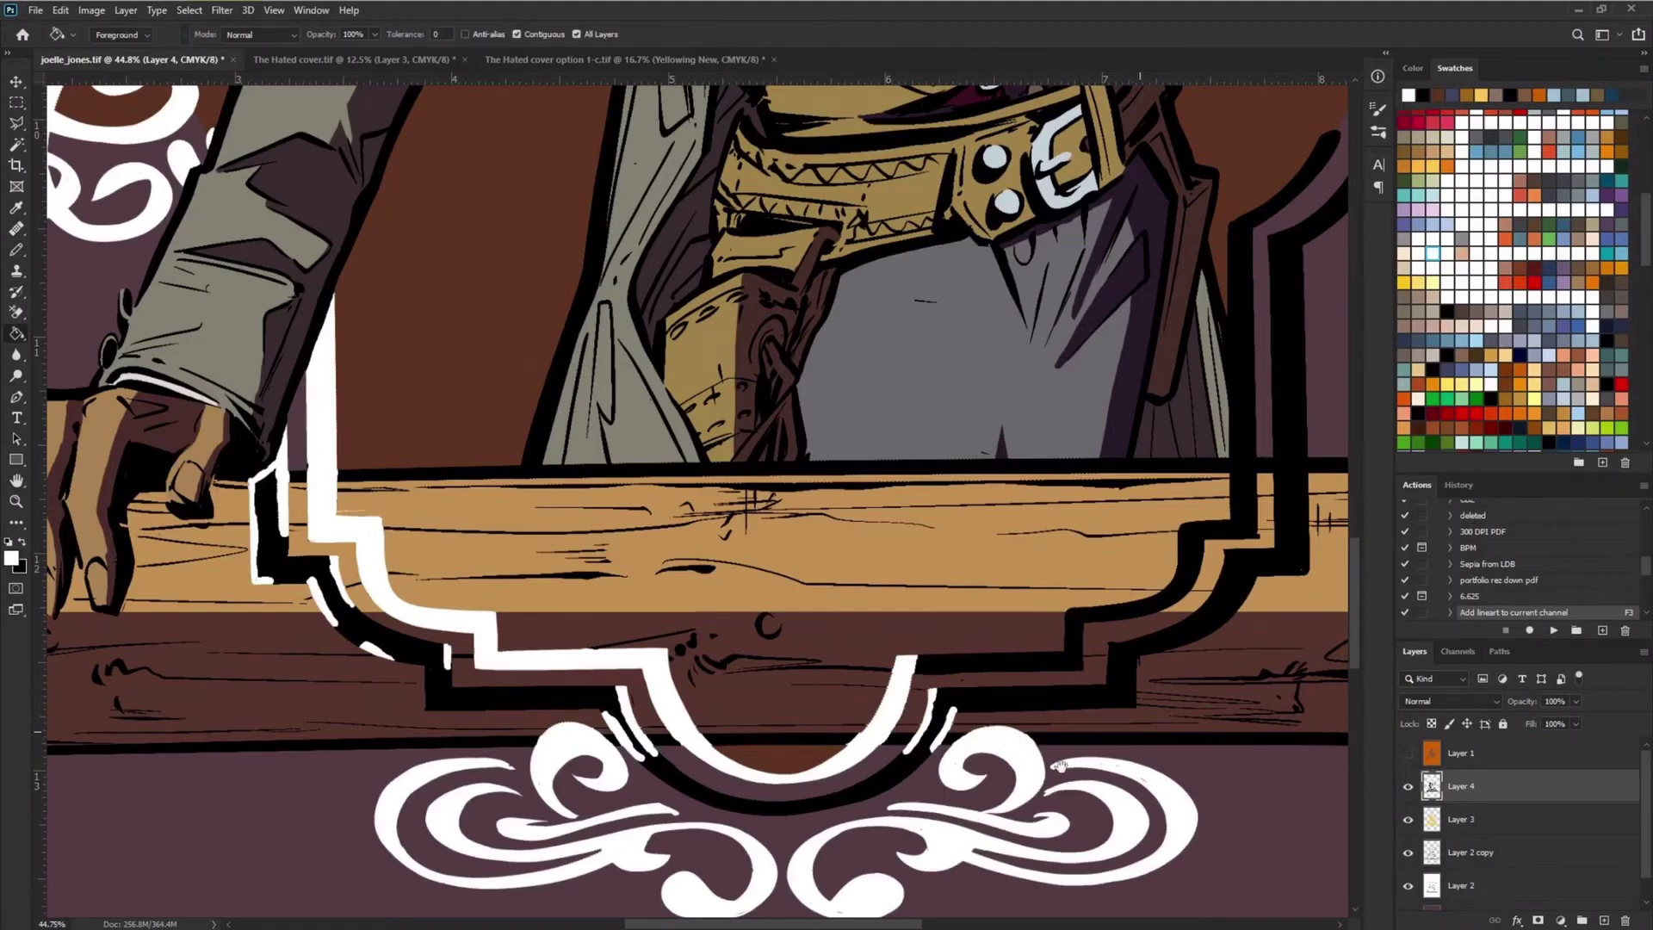
Step: Paint white breaks at the frame's stepped corner below the holster side and fill the inner line white there
left_click_drag(1133, 706, 990, 757)
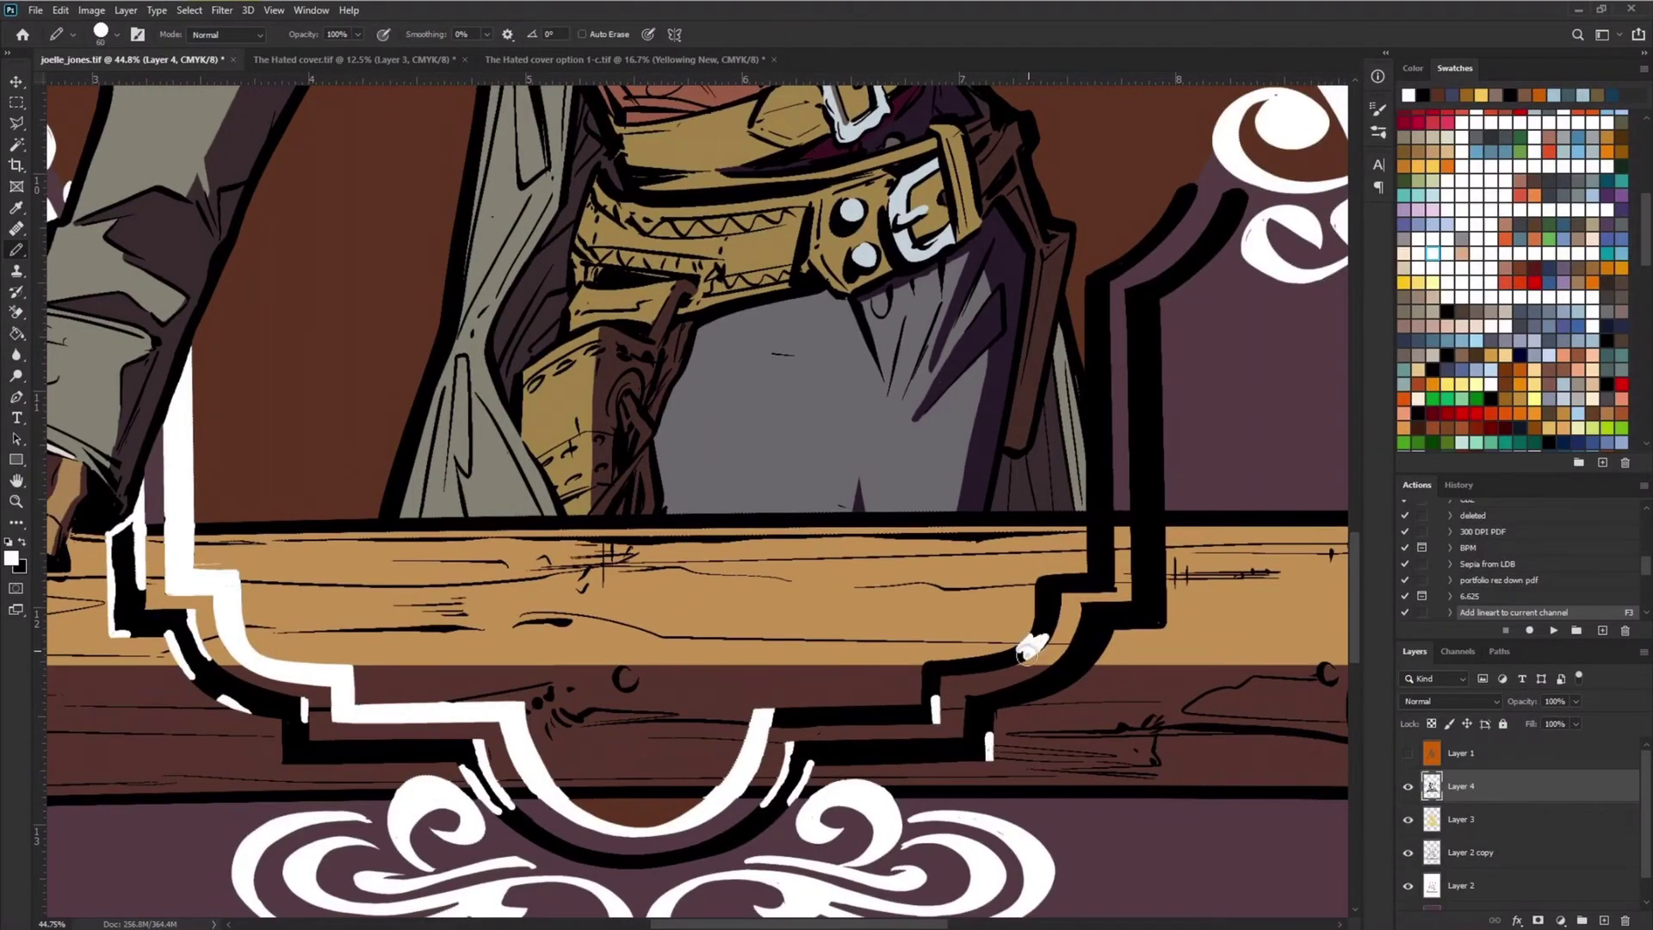
key("g")
left_click(1027, 652)
key("b")
Step: Block off the outer frame line at the same stepped corner and fill it white along the ledge
left_click_drag(1033, 678, 1071, 682)
left_click_drag(990, 730, 991, 695)
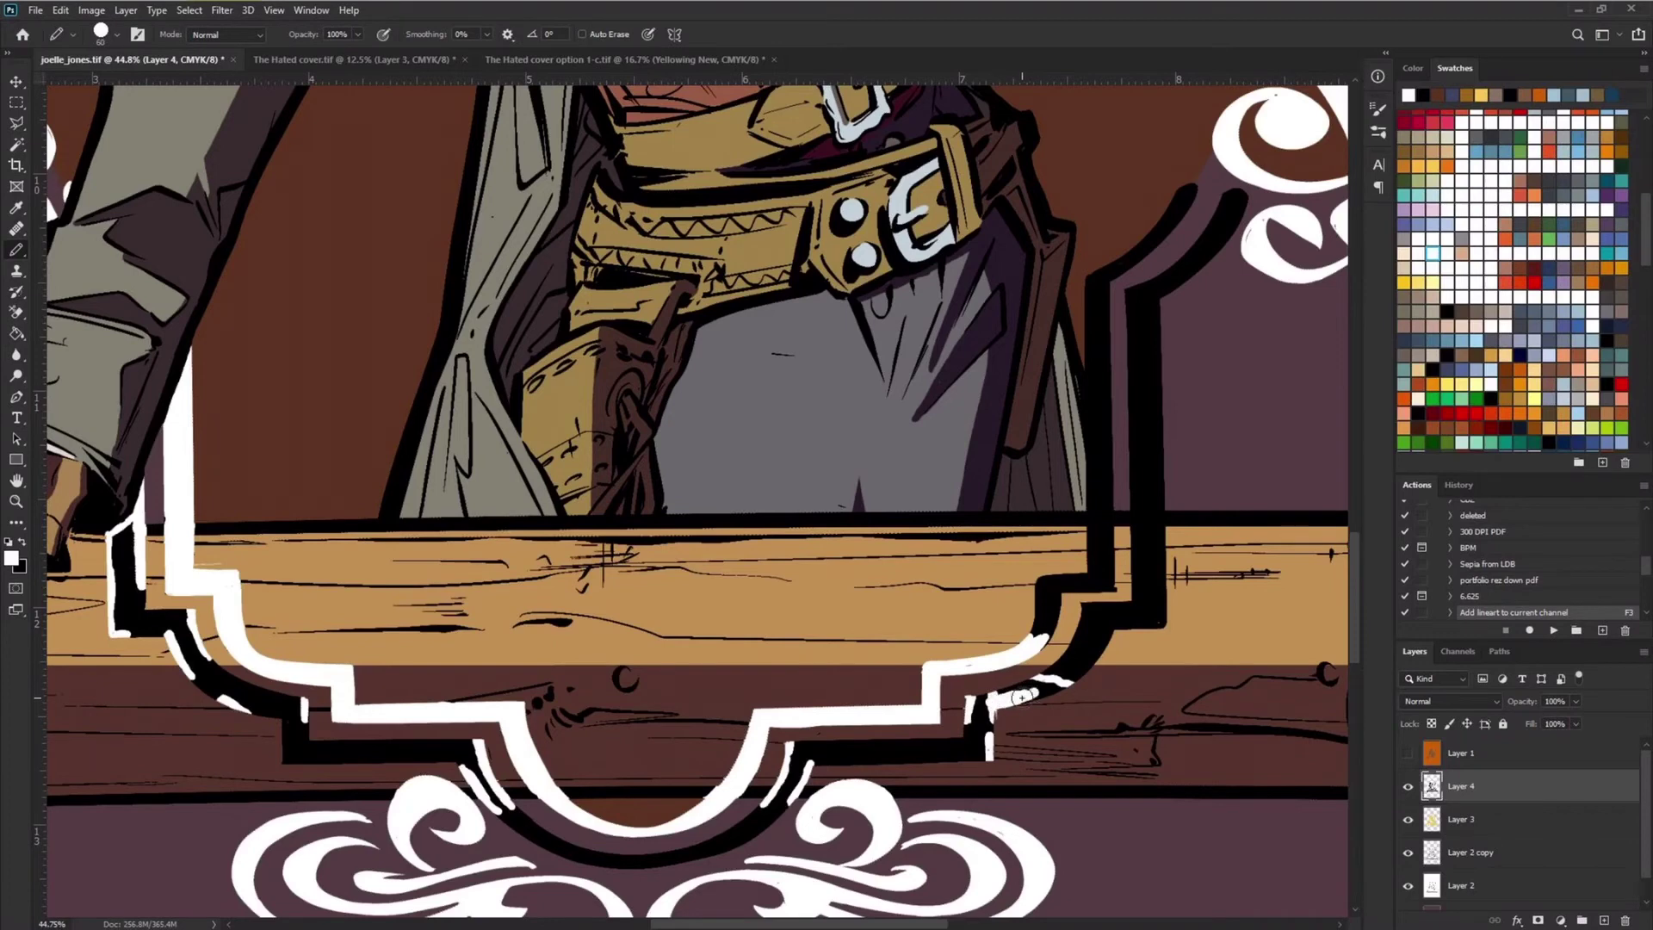
key("g")
left_click(313, 704)
key("b")
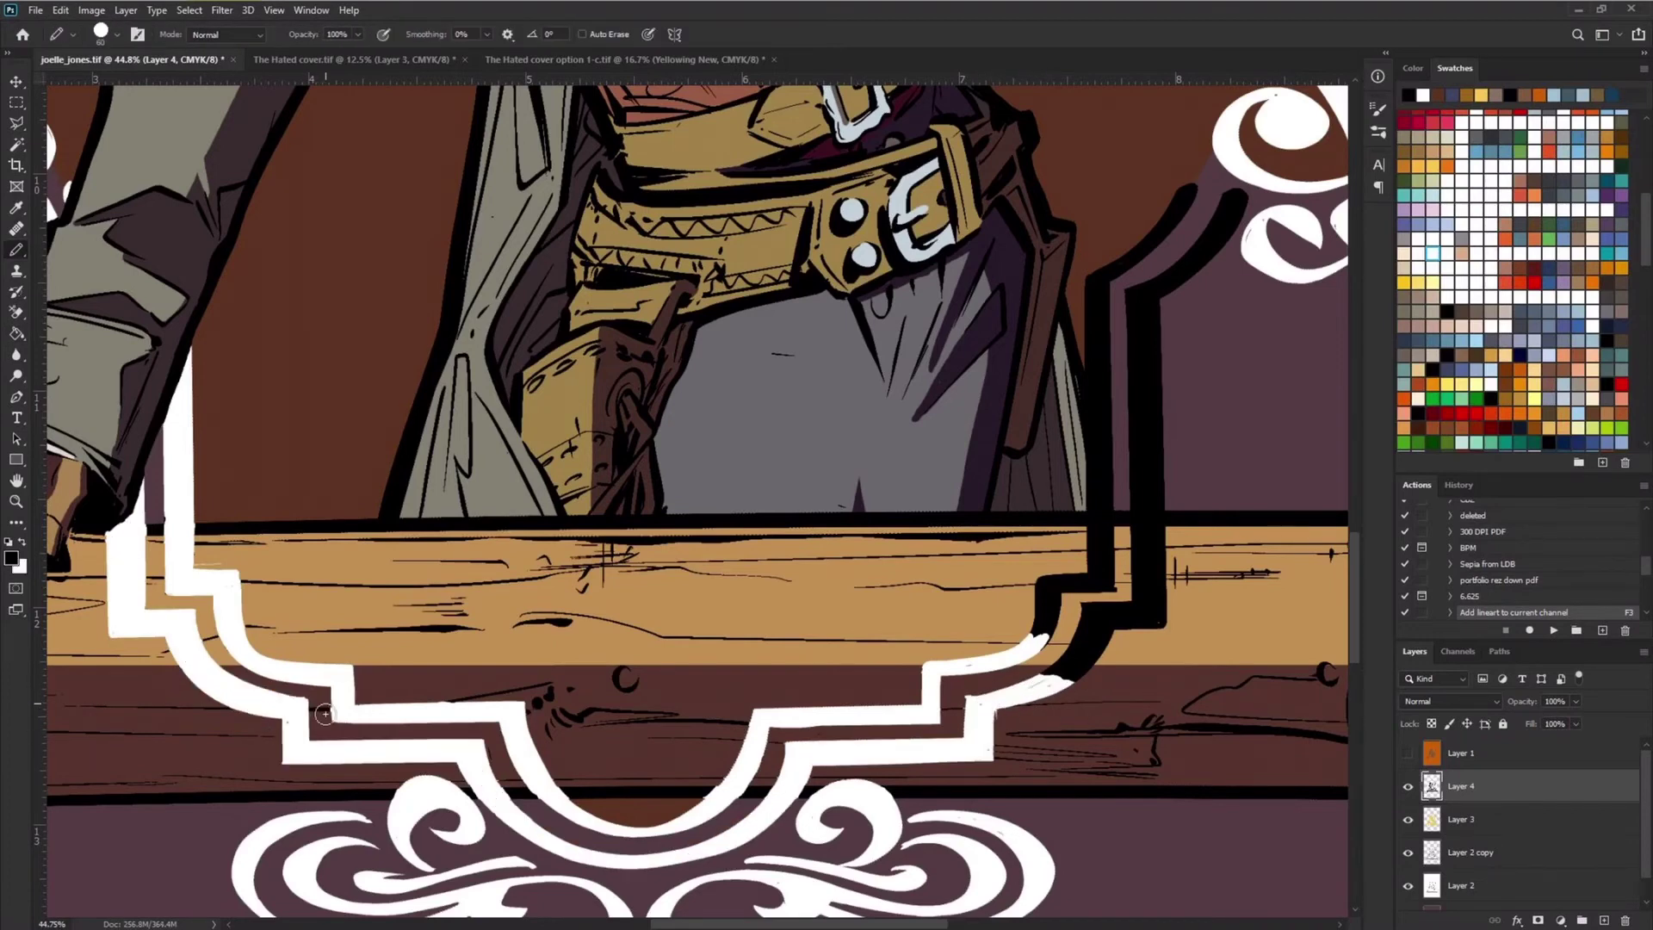
Step: Paint the last outer frame line white at the stepped corner by the coat and ledge, and select the white frame artwork
key("x")
mouse_move(1065, 693)
left_mouse_down()
mouse_move(1044, 594)
mouse_move(1091, 534)
mouse_move(1092, 339)
left_mouse_up()
mouse_move(1135, 555)
left_mouse_down()
mouse_move(1134, 594)
mouse_move(1161, 486)
mouse_move(1135, 500)
mouse_move(1119, 344)
mouse_move(1122, 571)
mouse_move(1033, 570)
left_mouse_up()
key("x")
key("z")
key("w")
left_click(1119, 568)
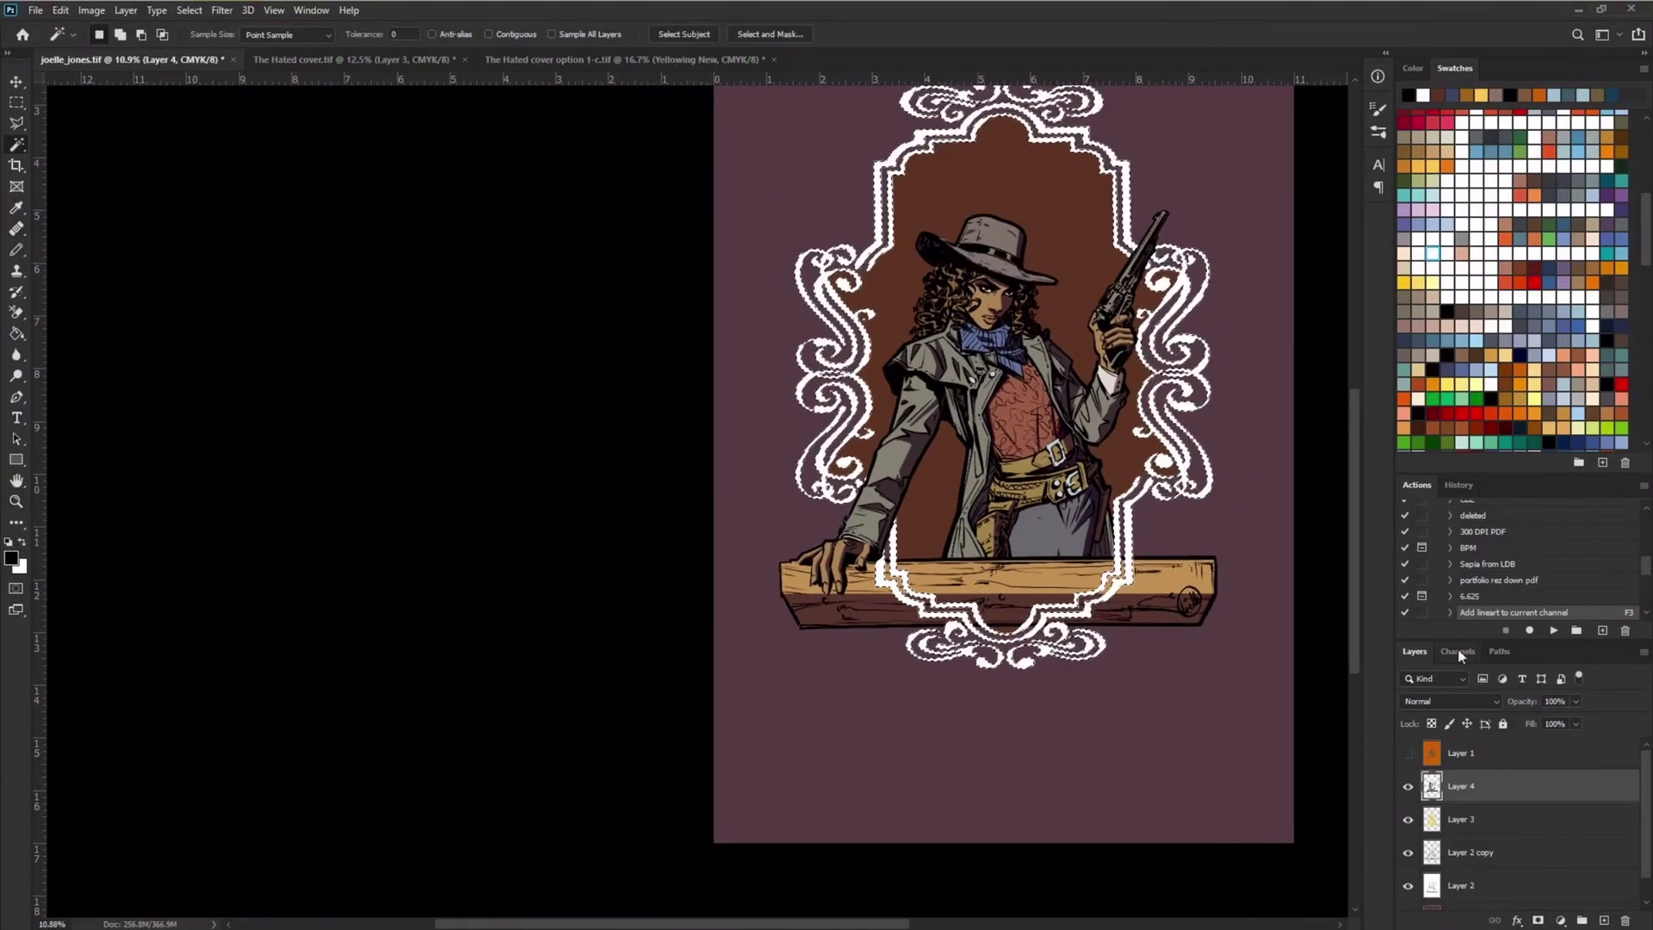
Step: Use the Line-Art channel, a red foreground colour and the Add lineart action to strip the figure's black line art from Layer 4
left_click(1459, 651)
left_click(1478, 863)
key("ctrl+2")
left_click(1462, 413)
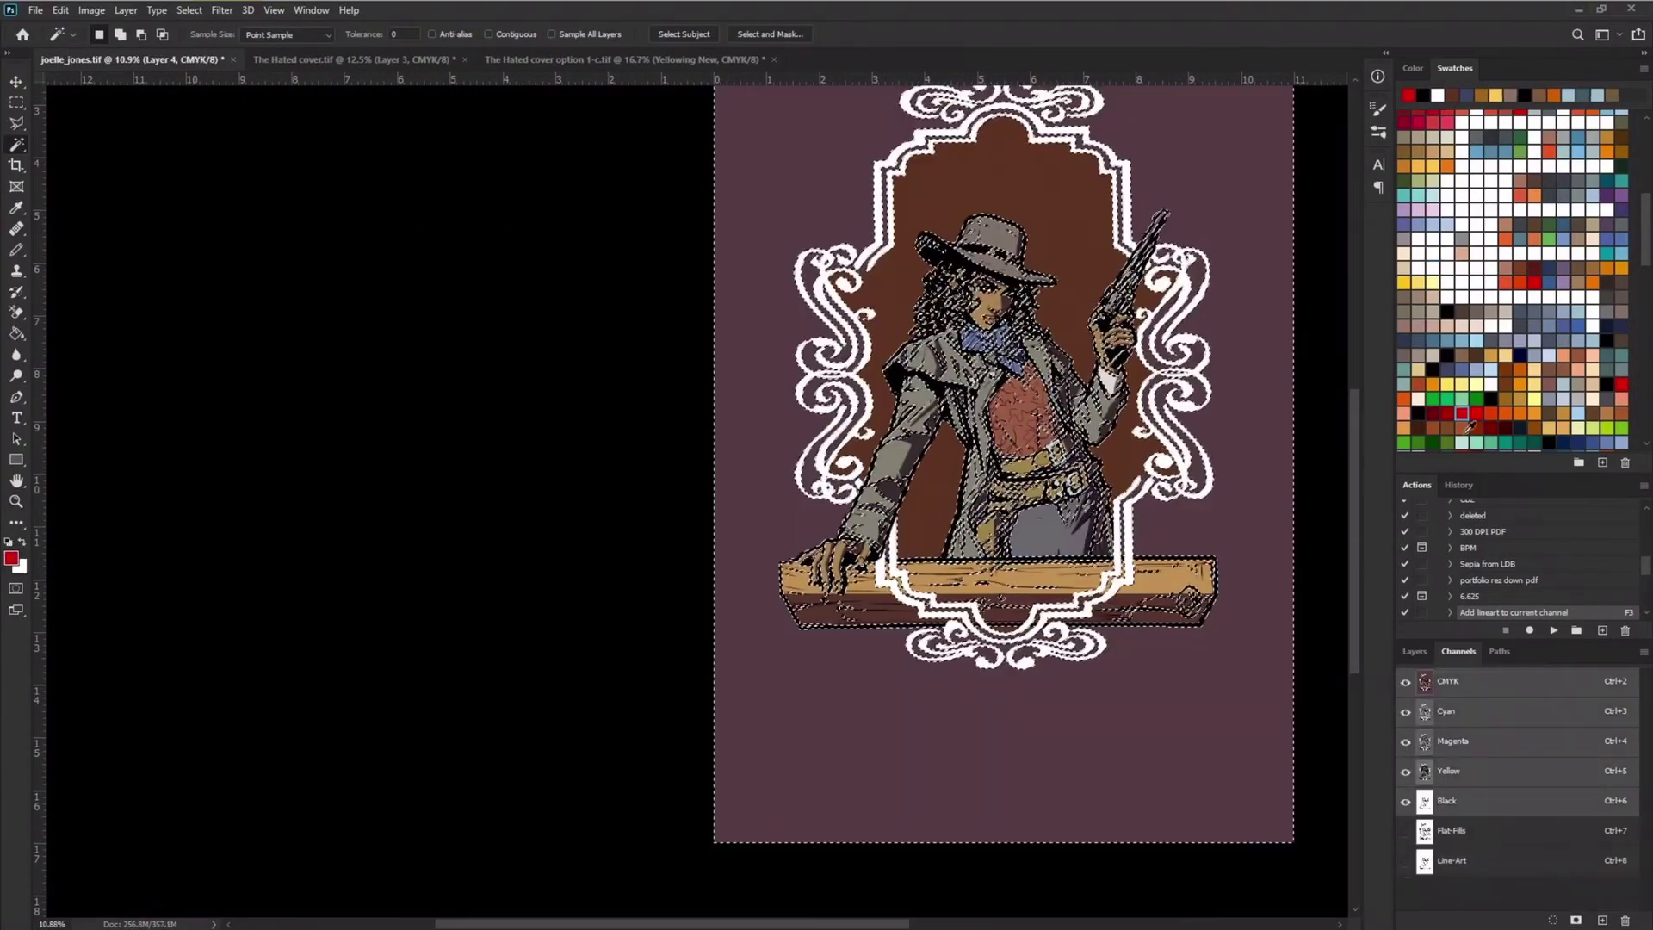
key("alt+BackSpace")
key("F3")
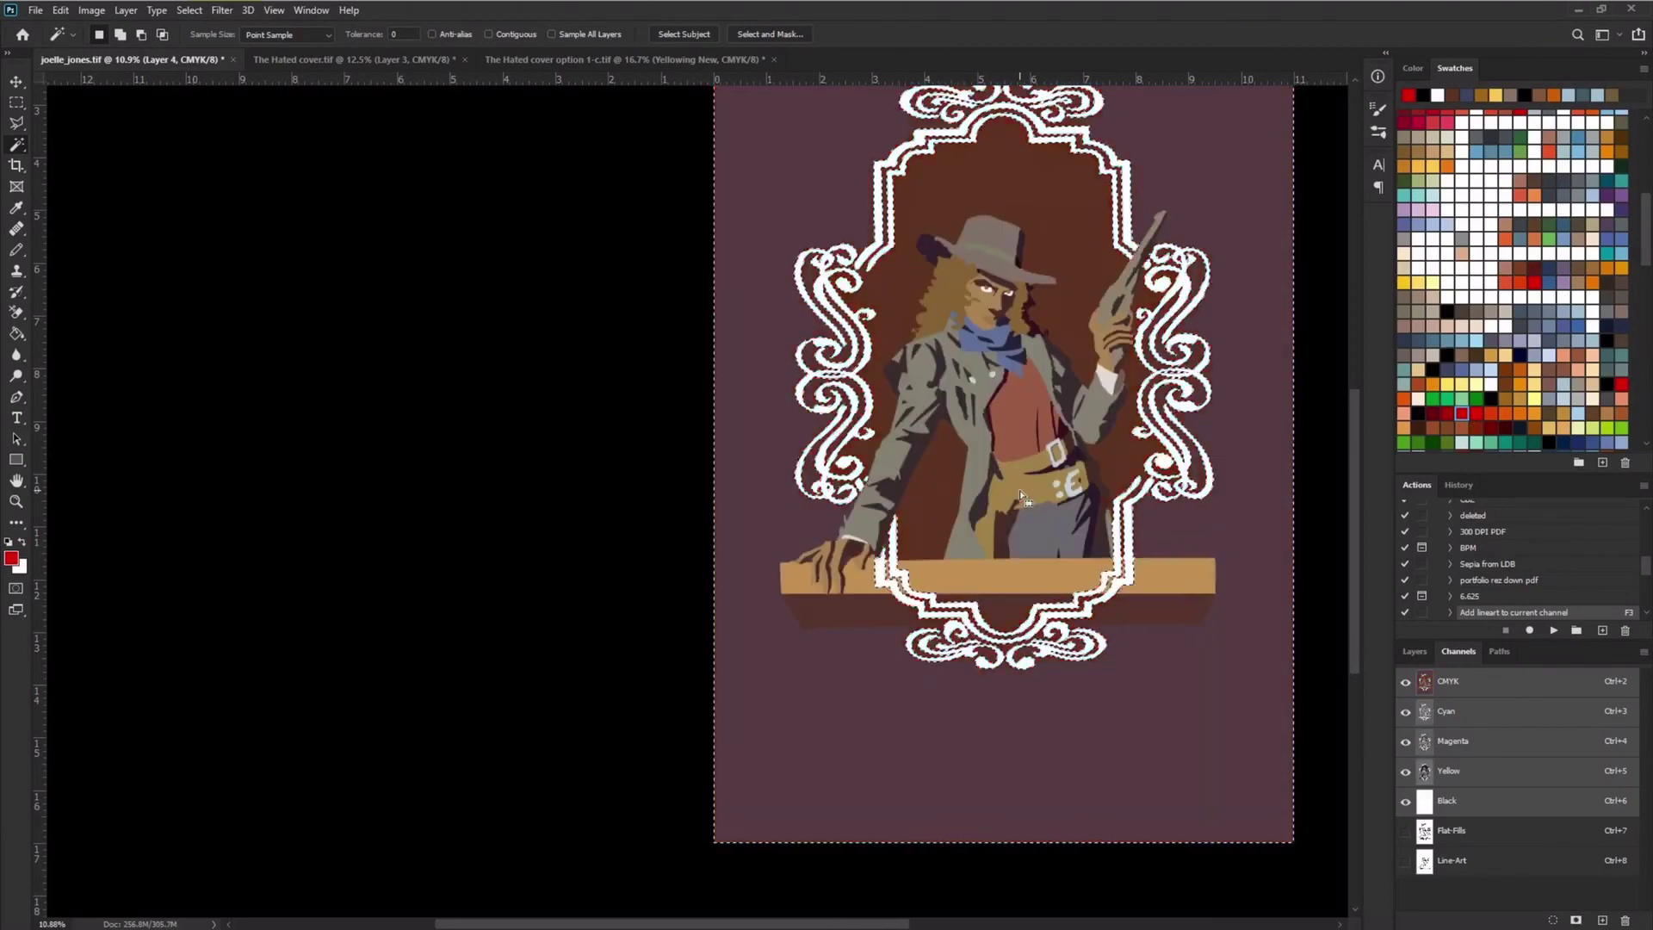
Step: Run the Texture action on the cover and reposition the Distress texture so it covers the whole page
left_click_drag(1061, 431, 965, 534)
key("F8")
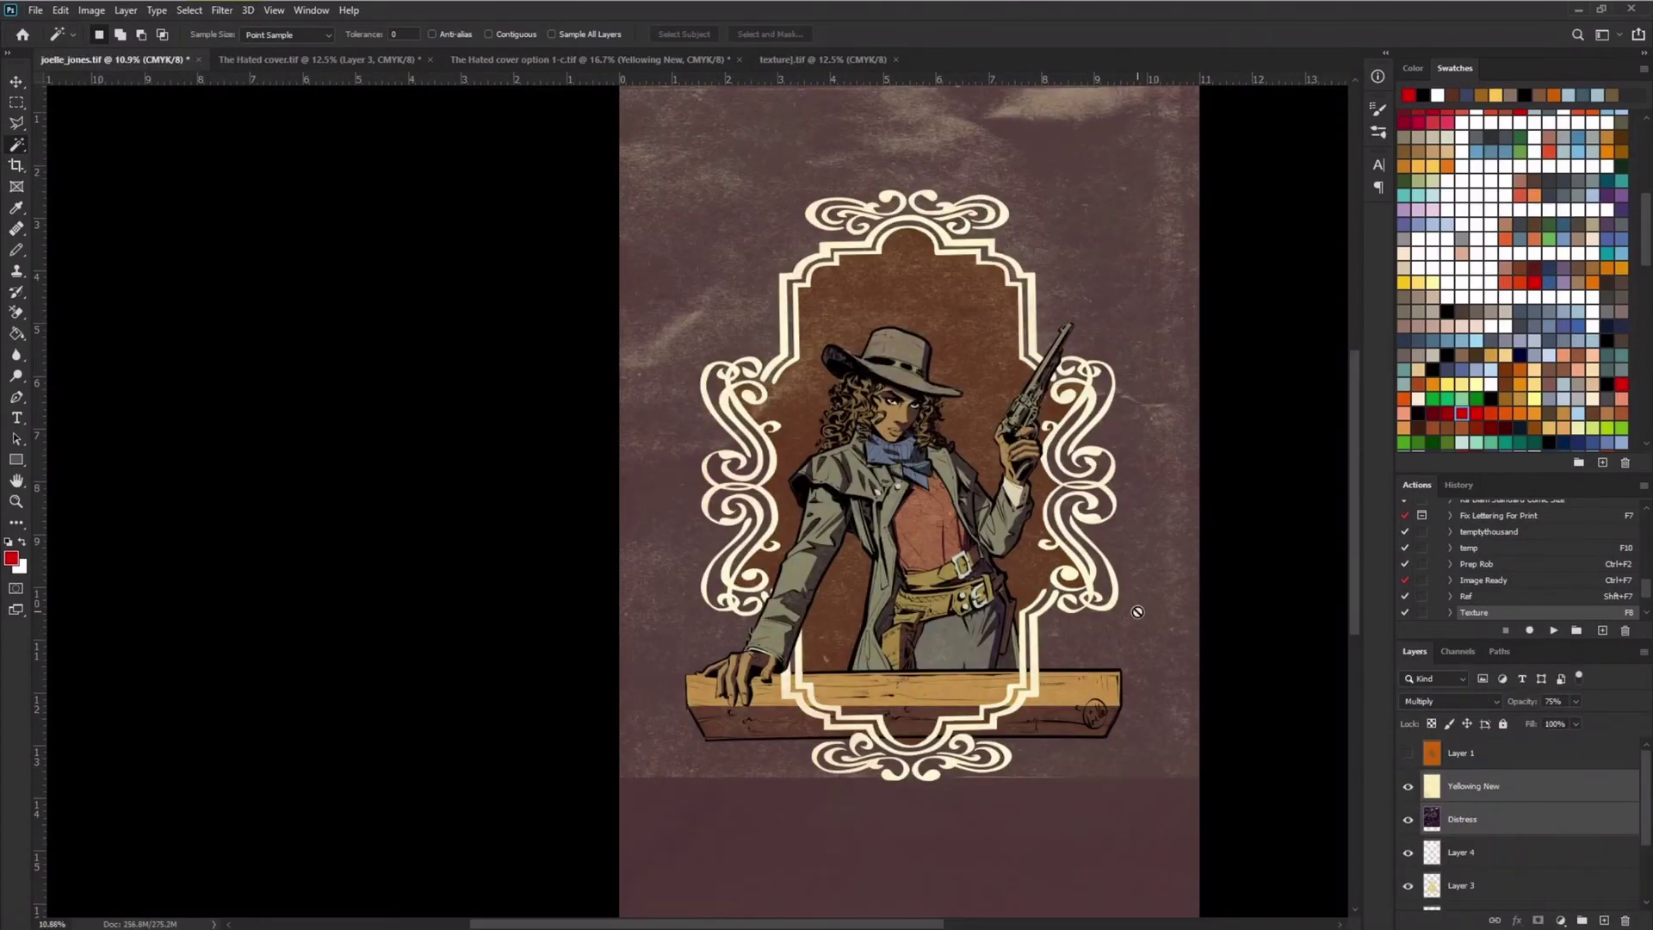
left_click_drag(1025, 638, 981, 354)
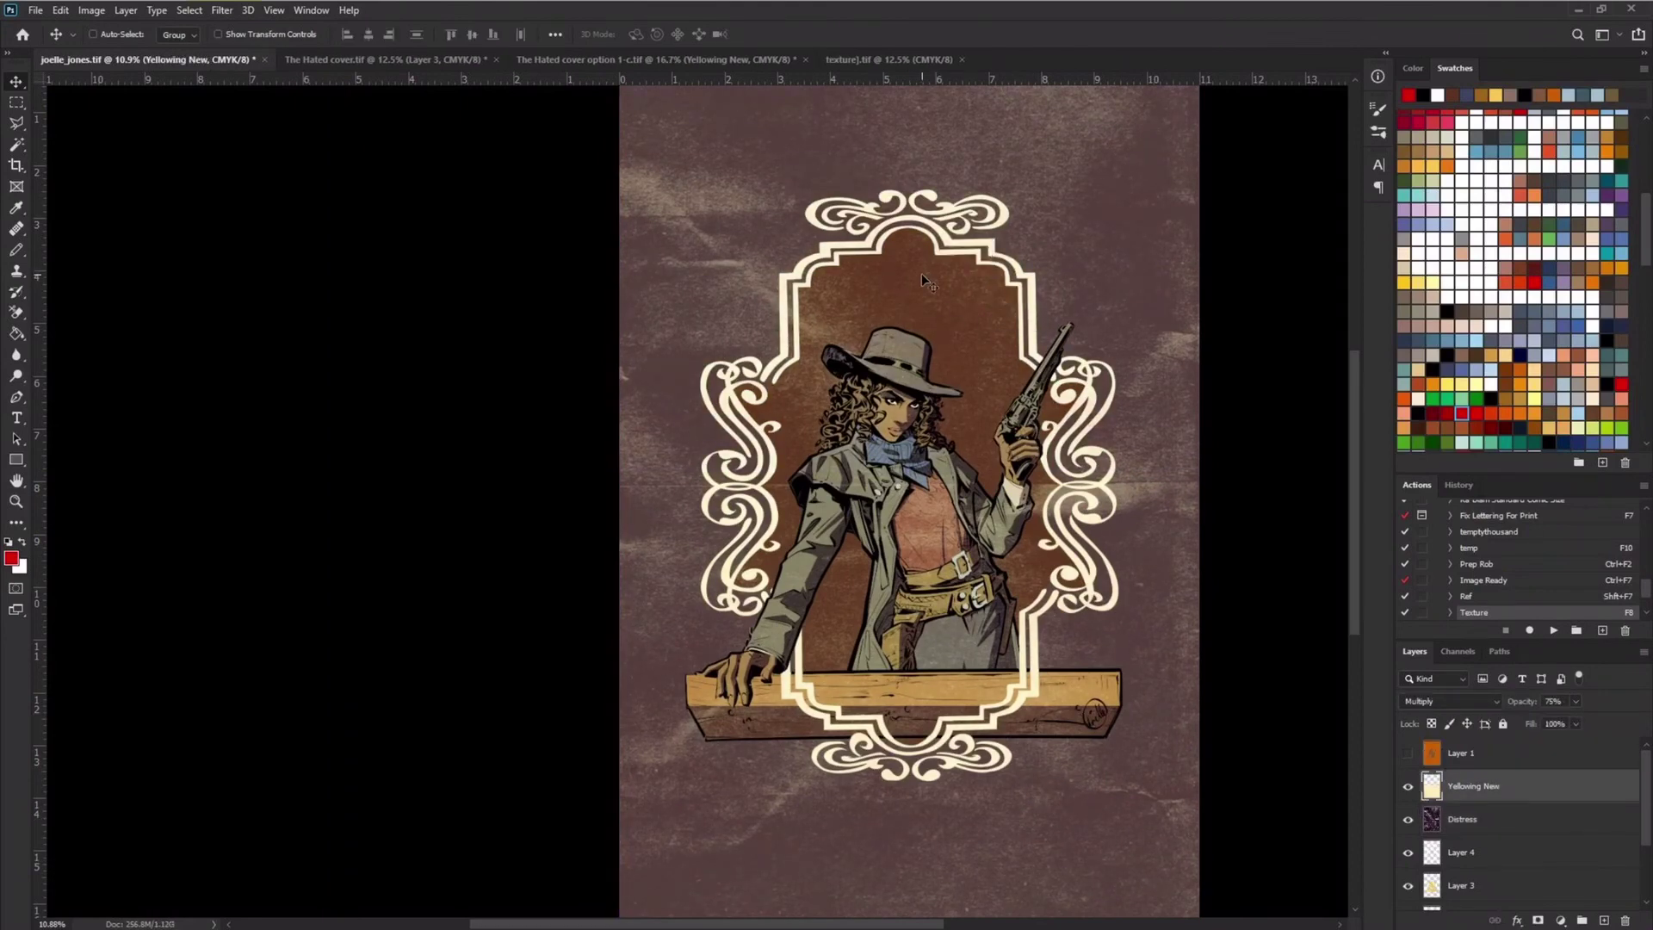
Step: Mask the cowgirl out of the Distress layer and remove the layer mask from Yellowing New
left_click(1537, 919)
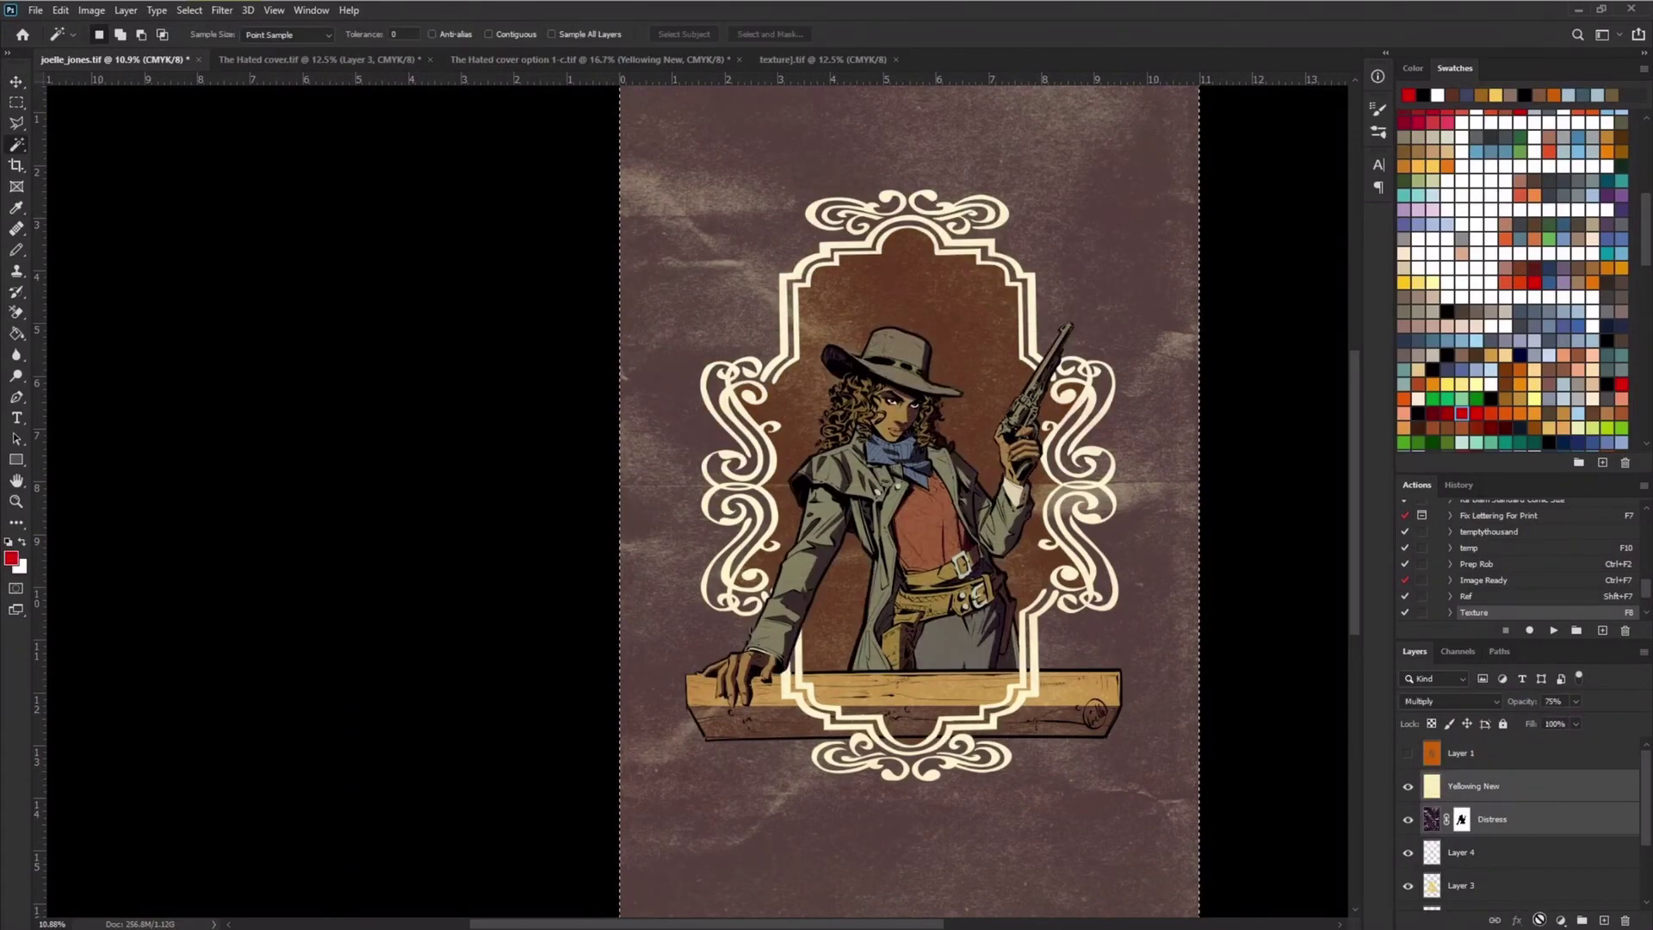
left_click(1487, 788)
key("Delete")
key("Return")
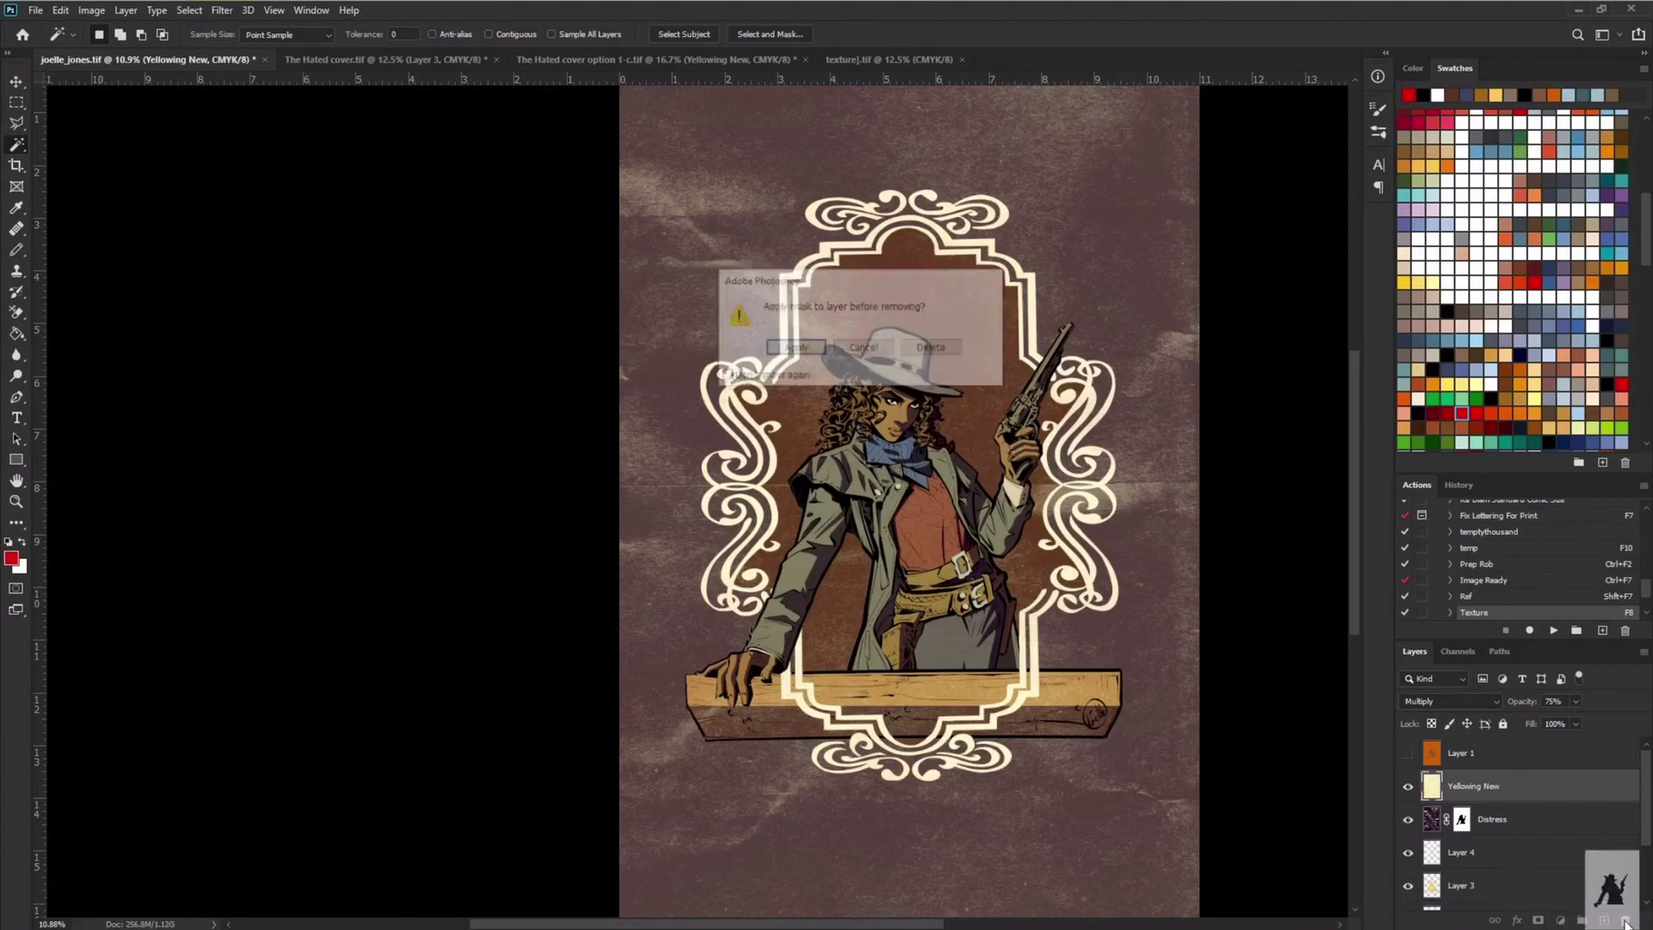